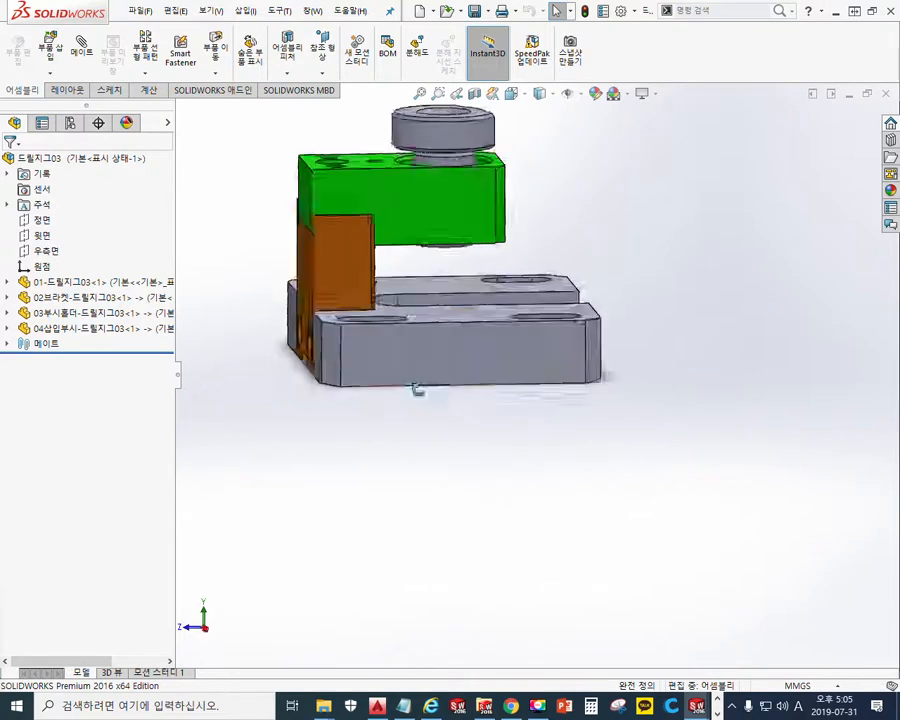
Section the drill jig assembly along its right plane with zero offset and continue past the memory warning
{"action": "scroll", "coordinate": [420, 326], "scroll_direction": "down", "scroll_amount": 2}
{"action": "scroll", "coordinate": [425, 321], "scroll_direction": "up", "scroll_amount": 3}
{"action": "middle_click_drag", "start_coordinate": [425, 321], "coordinate": [510, 372]}
{"action": "scroll", "coordinate": [464, 336], "scroll_direction": "down", "scroll_amount": 2}
{"action": "scroll", "coordinate": [468, 340], "scroll_direction": "up", "scroll_amount": 1}
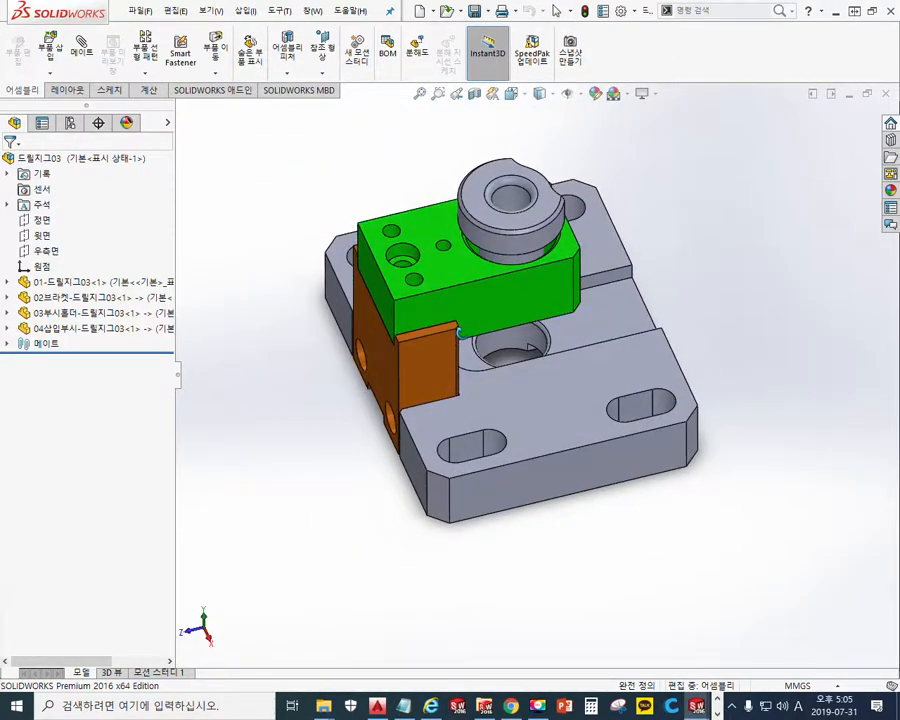
{"action": "scroll", "coordinate": [510, 372], "scroll_direction": "down", "scroll_amount": 1}
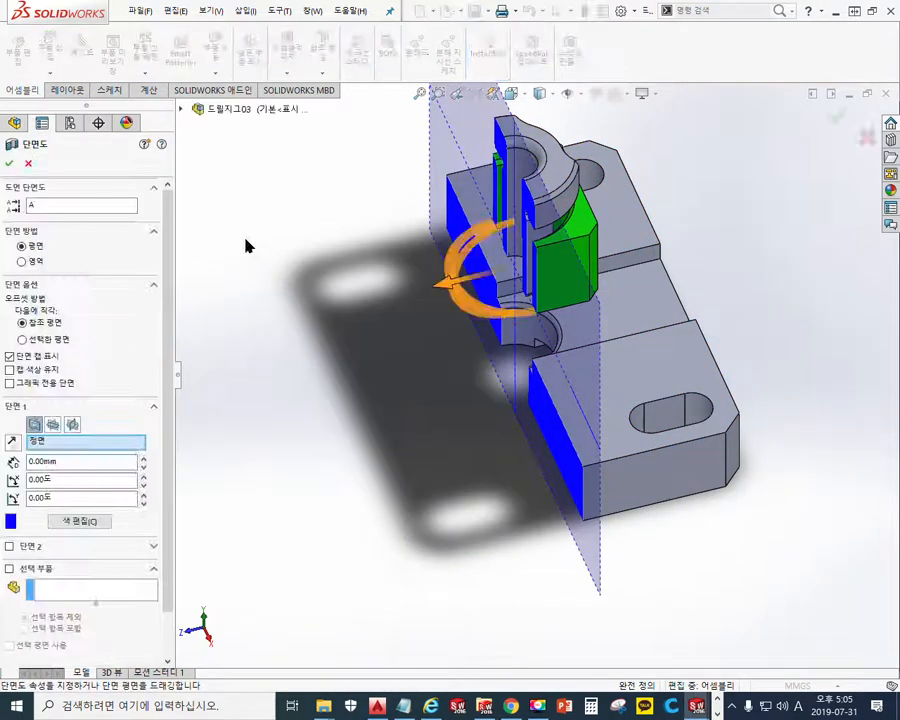
{"action": "left_click", "coordinate": [73, 425]}
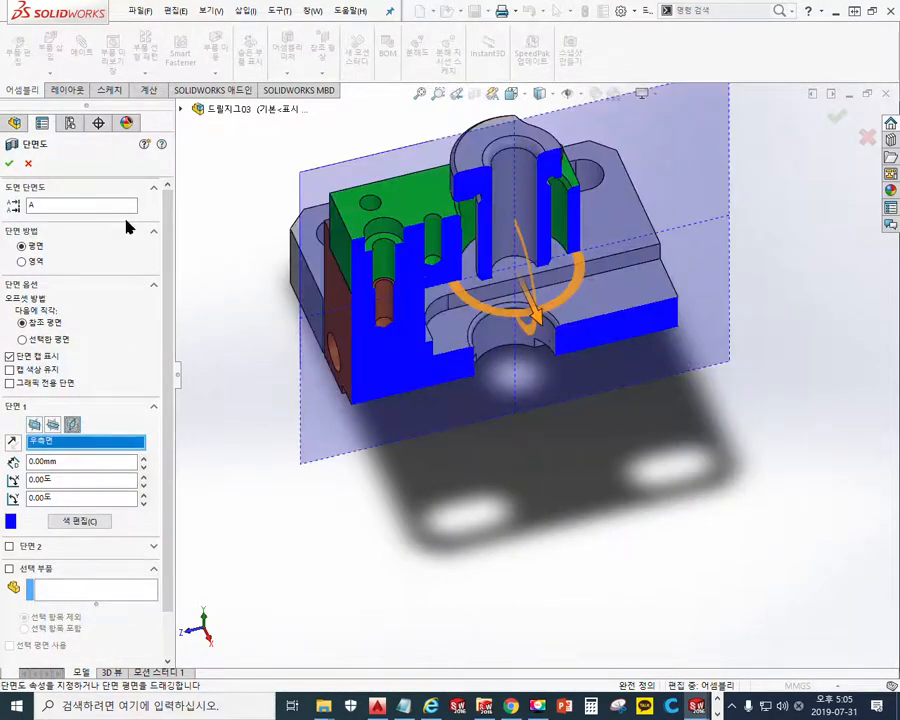
{"action": "left_click", "coordinate": [9, 163]}
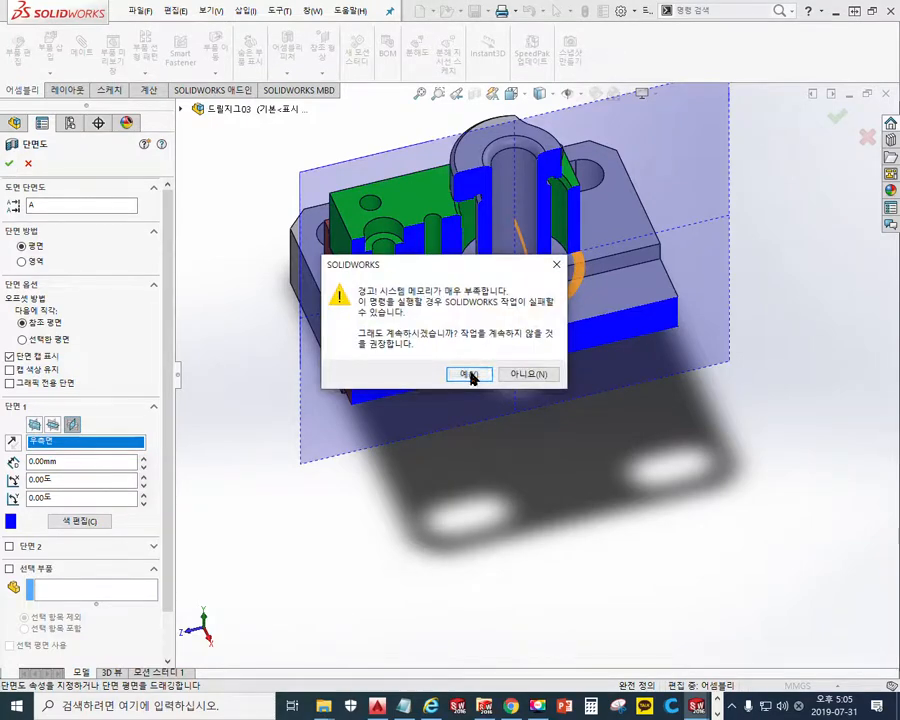
{"action": "left_click", "coordinate": [470, 373]}
Mark the sectioned orange bracket with a red screen-pen arrow pointing inward from its outer side, and clear the marking
{"action": "scroll", "coordinate": [490, 299], "scroll_direction": "down", "scroll_amount": 3}
{"action": "middle_click_drag", "start_coordinate": [480, 305], "coordinate": [489, 366]}
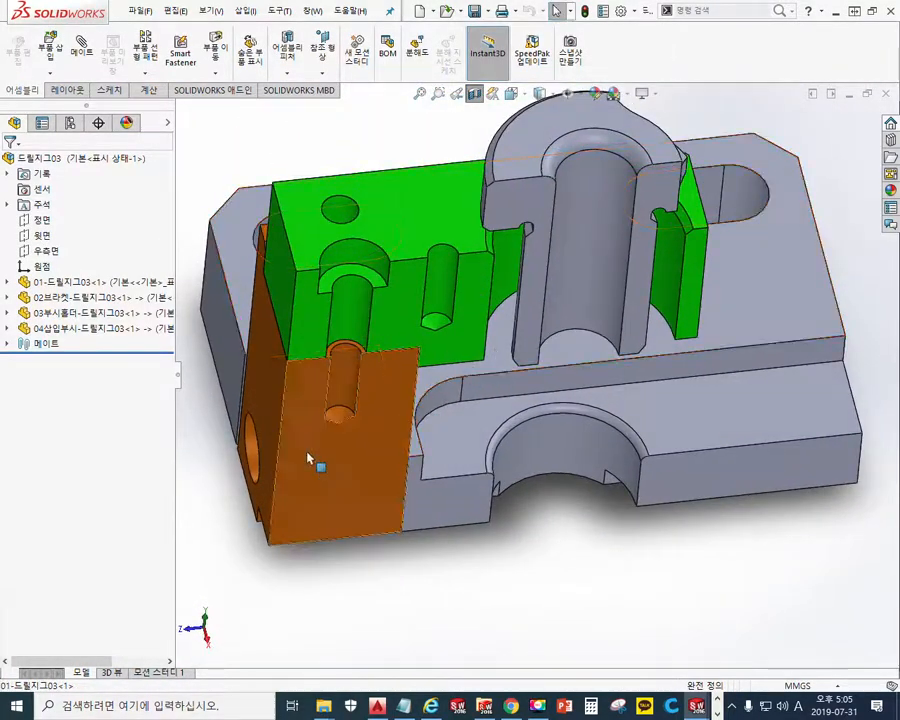
{"action": "key", "text": "ctrl+F1"}
{"action": "left_click_drag", "start_coordinate": [165, 484], "coordinate": [322, 472]}
{"action": "mouse_move", "coordinate": [273, 423]}
{"action": "left_mouse_down"}
{"action": "mouse_move", "coordinate": [335, 461]}
{"action": "mouse_move", "coordinate": [288, 495]}
{"action": "left_mouse_up"}
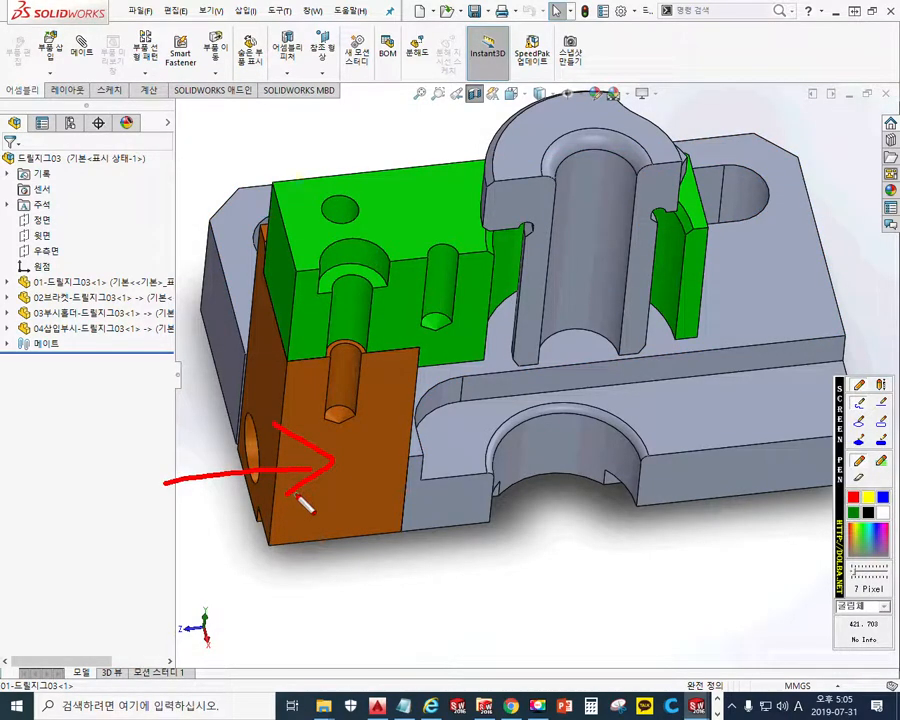
{"action": "key", "text": "ctrl+F1"}
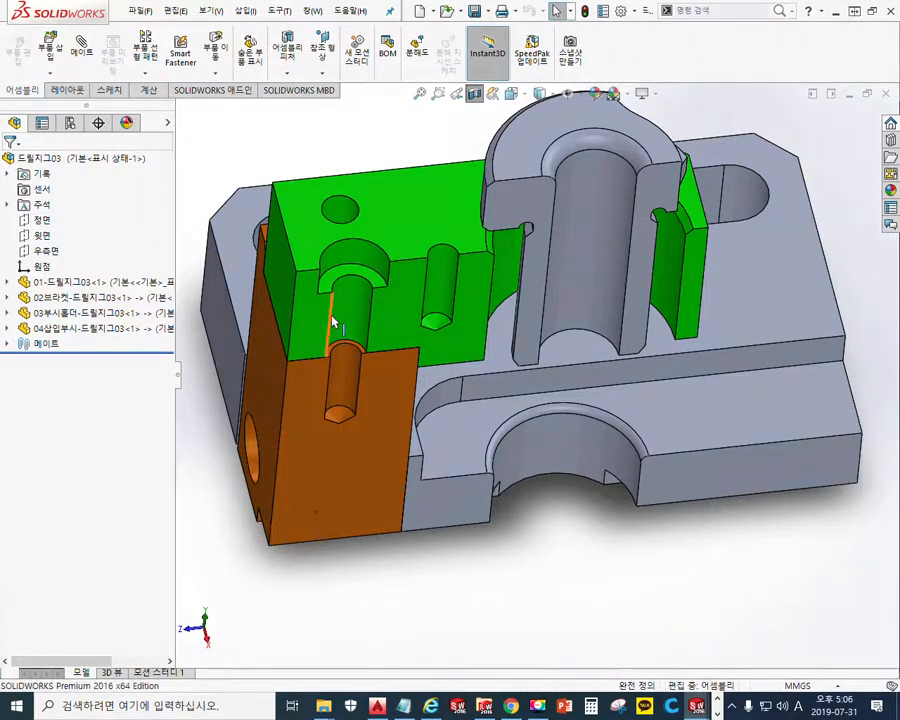
Turn off the assembly's section view and open the base plate part 01-드릴지그03 in its own window
{"action": "left_click", "coordinate": [474, 93]}
{"action": "scroll", "coordinate": [437, 480], "scroll_direction": "up", "scroll_amount": 5}
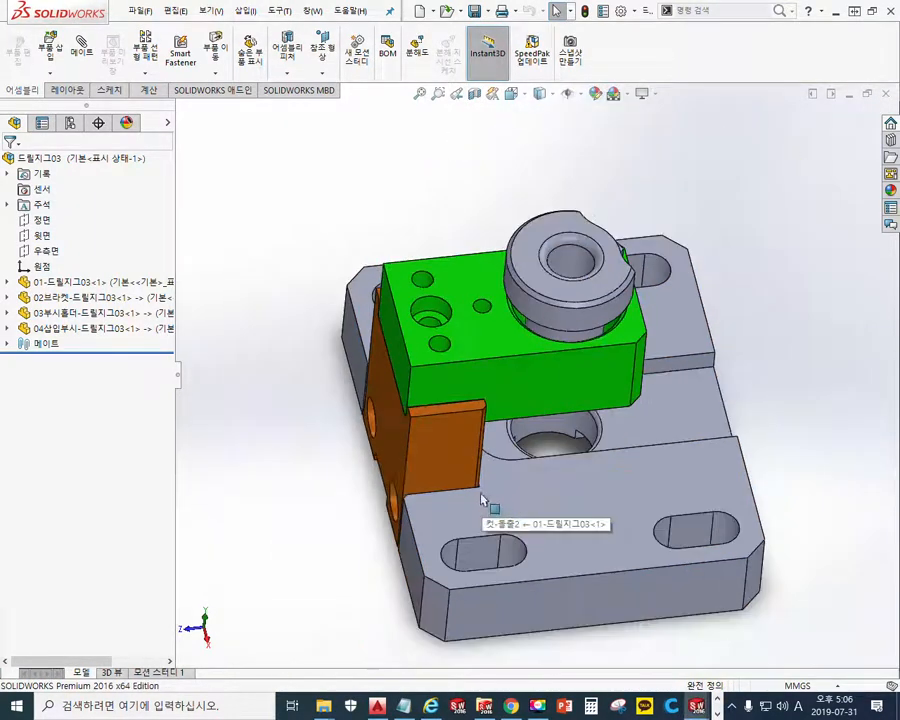
{"action": "middle_click_drag", "start_coordinate": [417, 407], "coordinate": [486, 460]}
{"action": "left_click", "coordinate": [538, 307]}
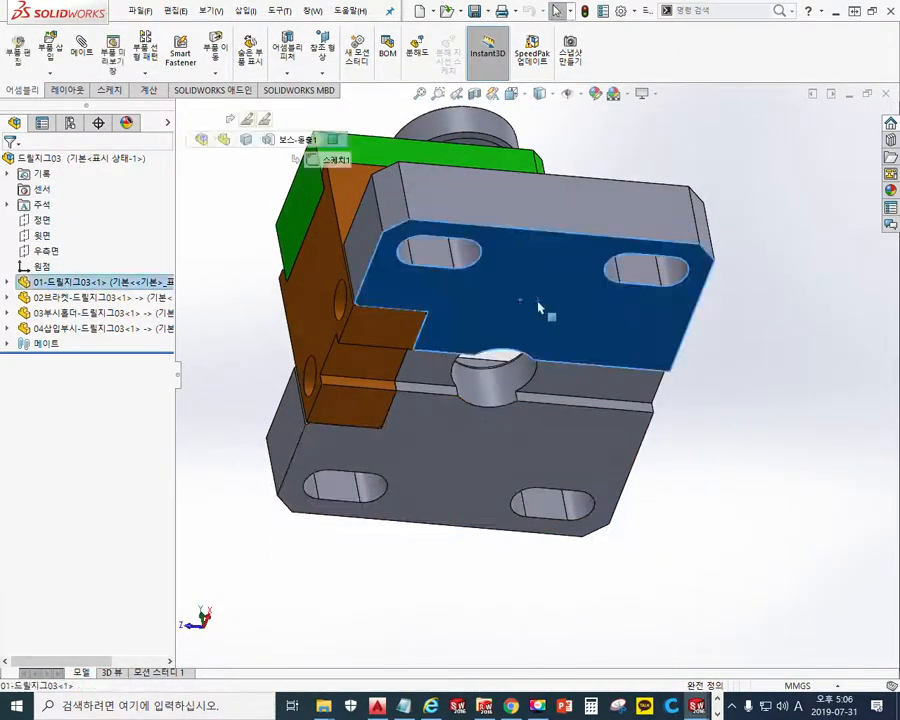
{"action": "left_click", "coordinate": [556, 226]}
{"action": "middle_click_drag", "start_coordinate": [492, 410], "coordinate": [518, 372]}
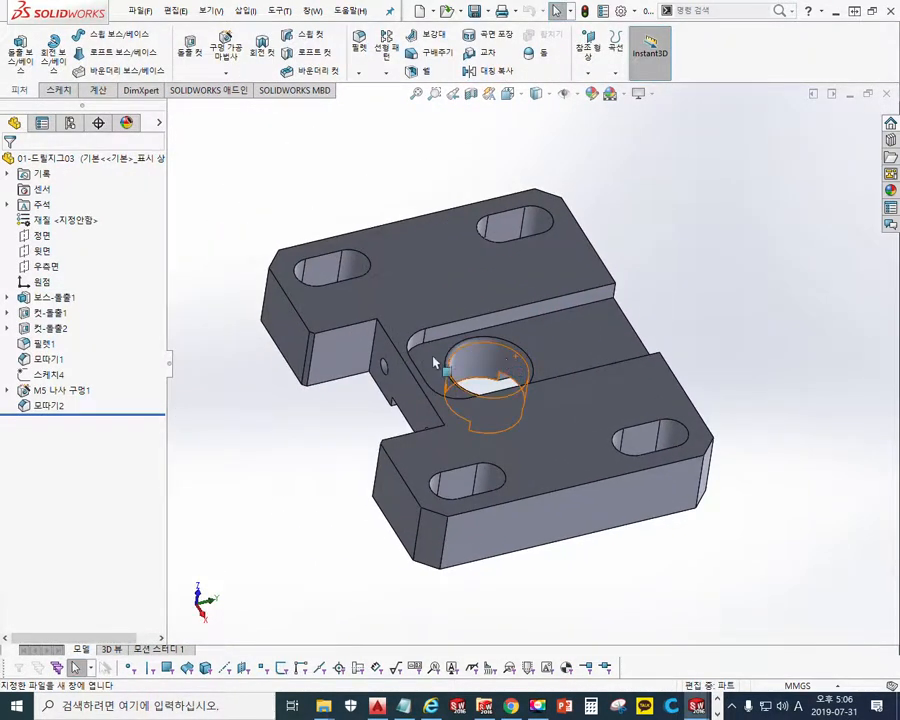
Trace the three sides of the base plate's bracket notch with red screen-pen lines, and clear them
{"action": "key", "text": "ctrl+F12"}
{"action": "left_click_drag", "start_coordinate": [239, 370], "coordinate": [363, 331]}
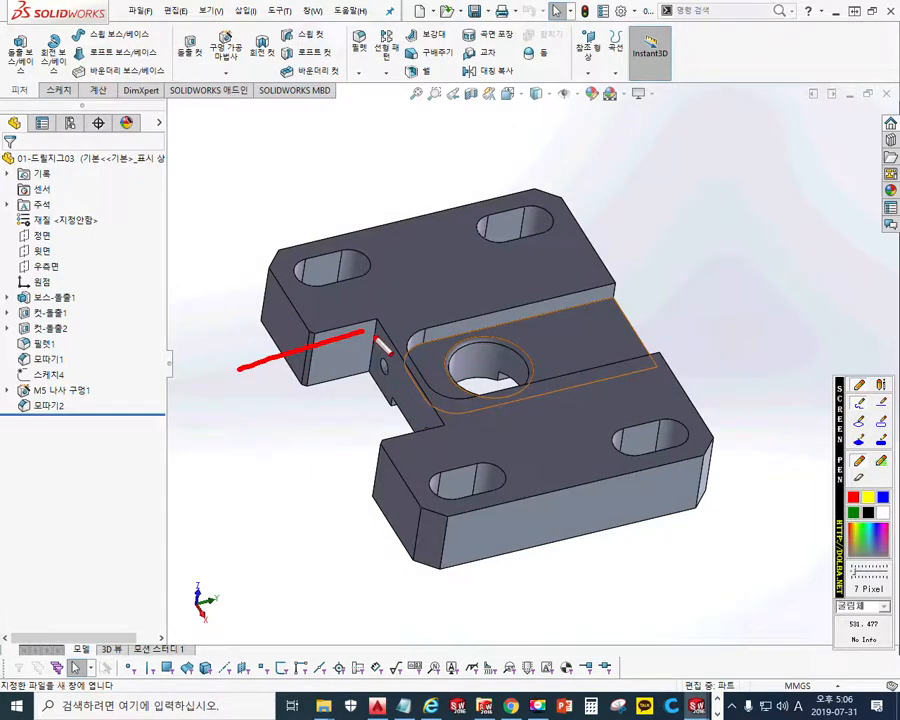
{"action": "mouse_move", "coordinate": [380, 318]}
{"action": "left_mouse_down"}
{"action": "mouse_move", "coordinate": [455, 450]}
{"action": "mouse_move", "coordinate": [384, 431]}
{"action": "mouse_move", "coordinate": [329, 460]}
{"action": "left_mouse_up"}
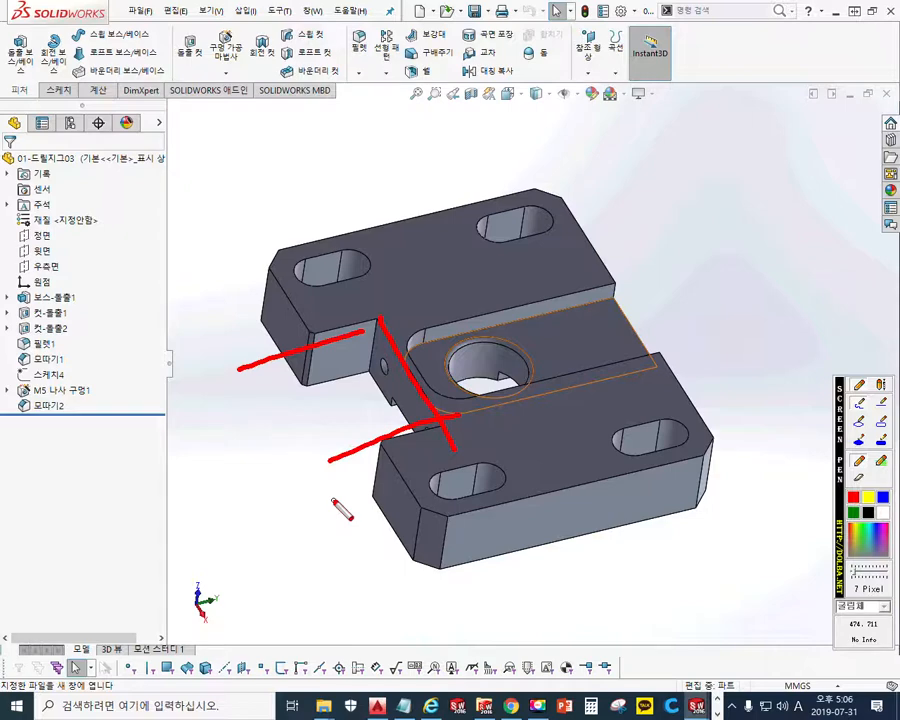
{"action": "key", "text": "Escape"}
Show the base plate's underside, mark its bottom face with red screen-pen strokes, and clear them
{"action": "middle_click_drag", "start_coordinate": [452, 548], "coordinate": [430, 298]}
{"action": "key", "text": "F2"}
{"action": "left_click_drag", "start_coordinate": [506, 266], "coordinate": [447, 342]}
{"action": "left_click_drag", "start_coordinate": [547, 298], "coordinate": [512, 343]}
{"action": "mouse_move", "coordinate": [618, 318]}
{"action": "left_mouse_down"}
{"action": "mouse_move", "coordinate": [582, 360]}
{"action": "mouse_move", "coordinate": [598, 387]}
{"action": "left_mouse_up"}
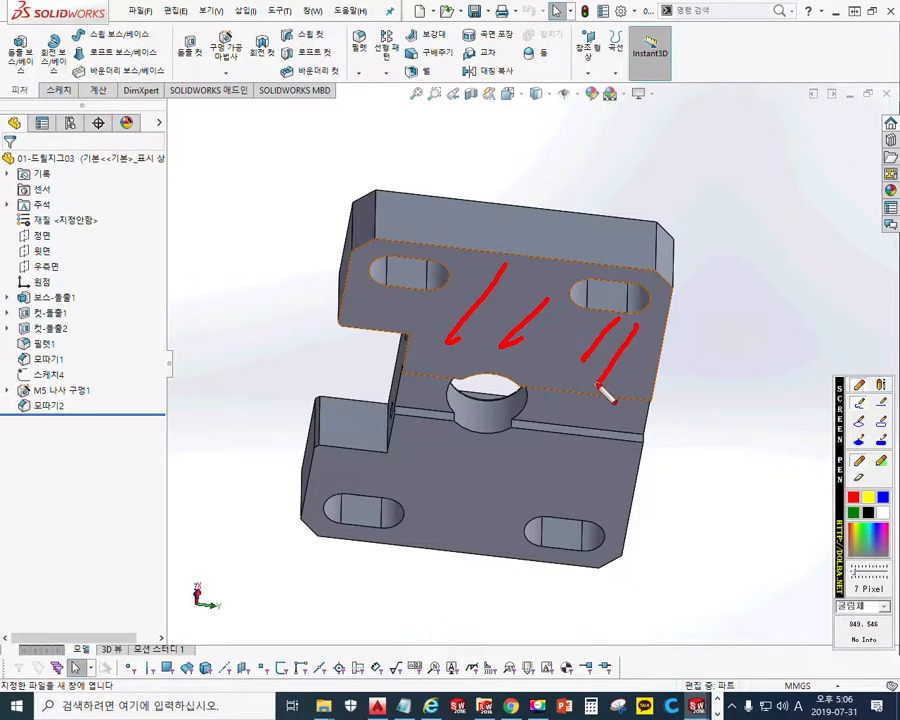
{"action": "key", "text": "Escape"}
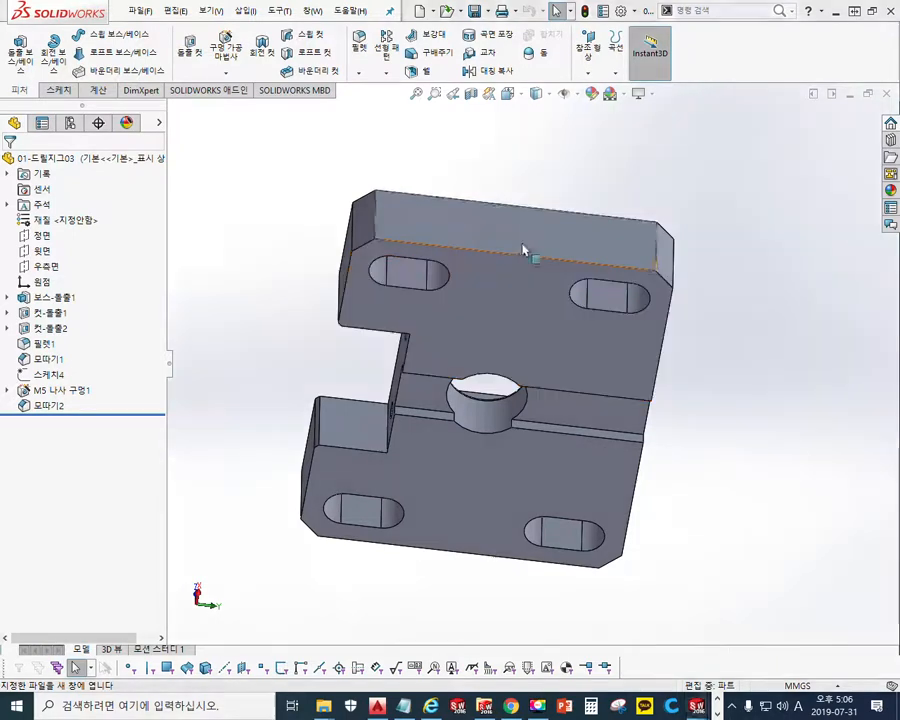
Section the base plate part along its right plane with zero offset
{"action": "left_click", "coordinate": [471, 94]}
{"action": "left_click", "coordinate": [72, 424]}
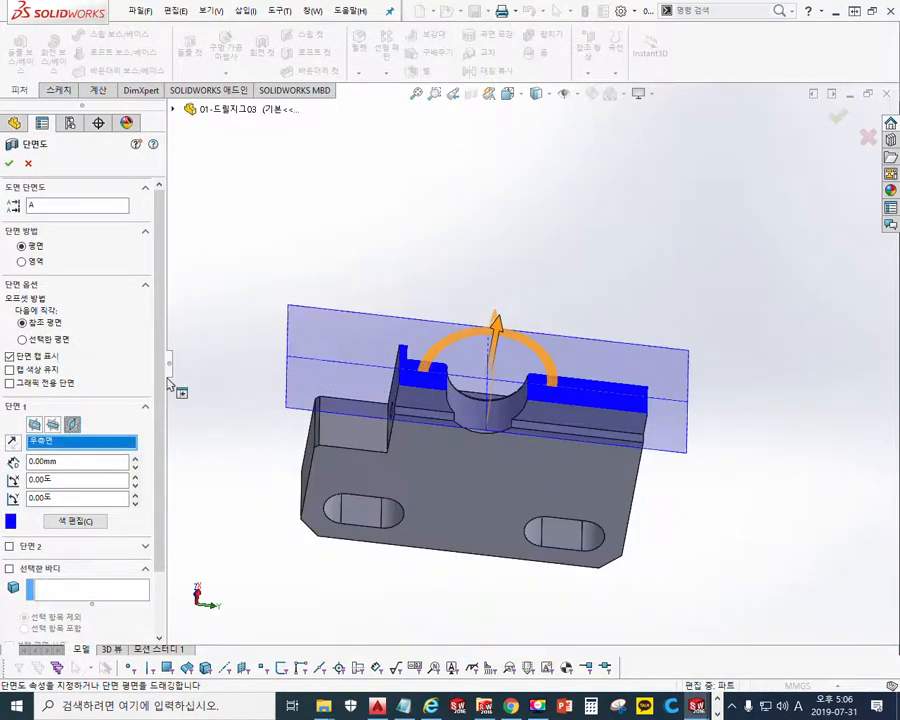
{"action": "left_click", "coordinate": [8, 162]}
View the sectioned base plate normal to the notch's side face, rotated so the plate lies horizontally with its underside down
{"action": "middle_click_drag", "start_coordinate": [544, 240], "coordinate": [490, 378]}
{"action": "left_click", "coordinate": [430, 388]}
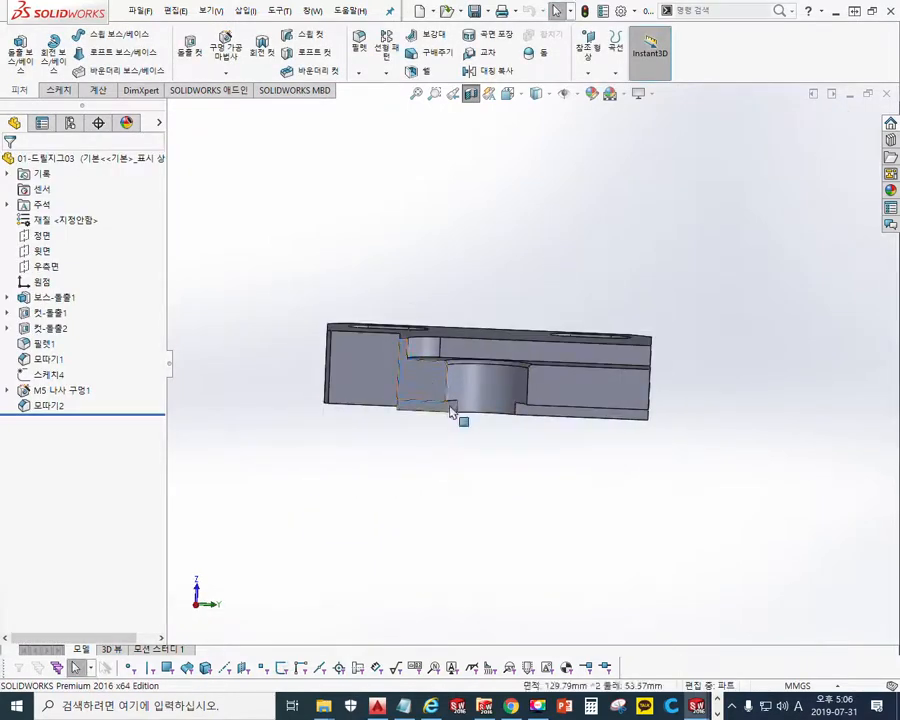
{"action": "key", "text": "ctrl+8"}
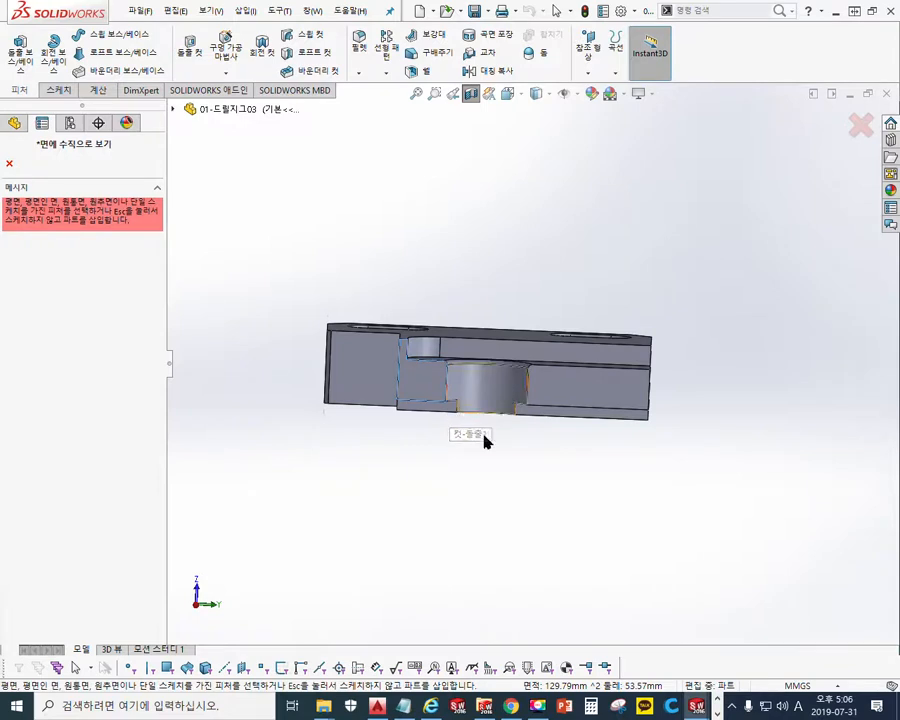
{"action": "key", "text": "Escape"}
{"action": "left_click", "coordinate": [381, 373]}
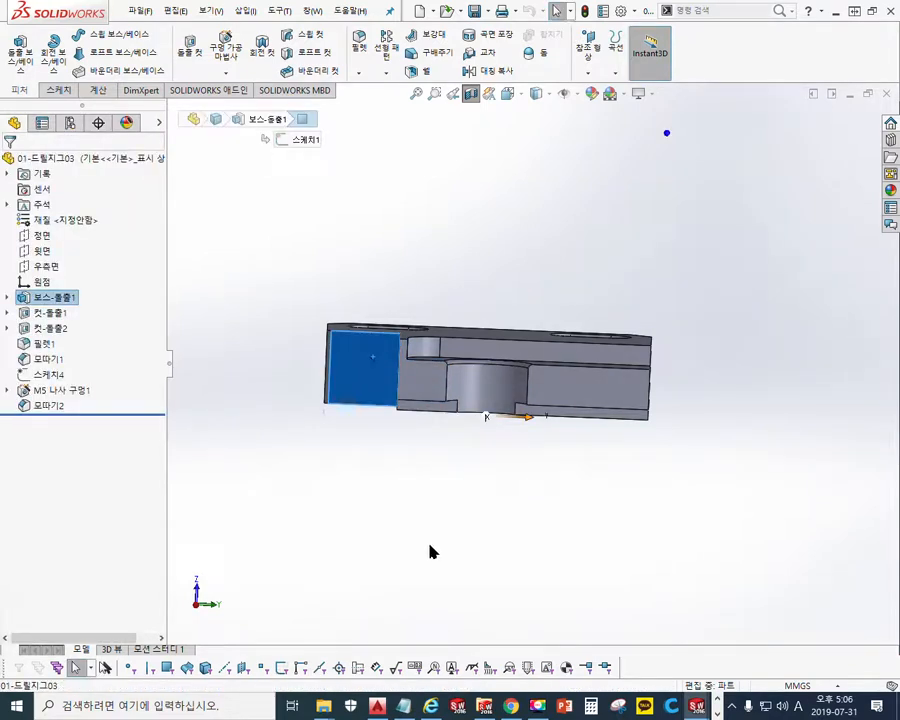
{"action": "key", "text": "ctrl+8"}
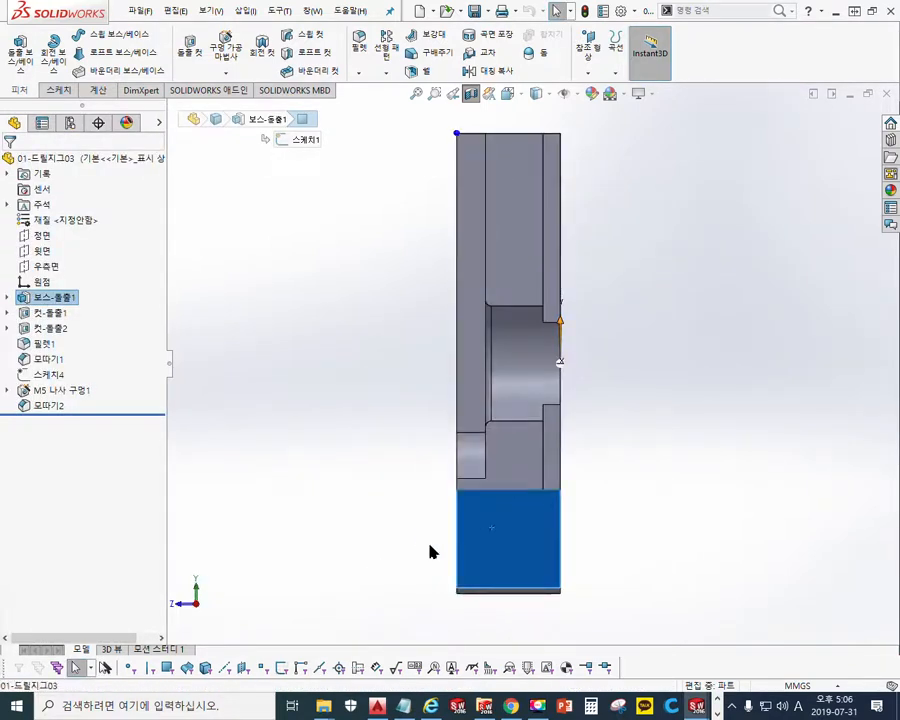
{"action": "key", "text": "shift+Up"}
{"action": "key", "text": "shift+Left"}
{"action": "key", "text": "shift+Down"}
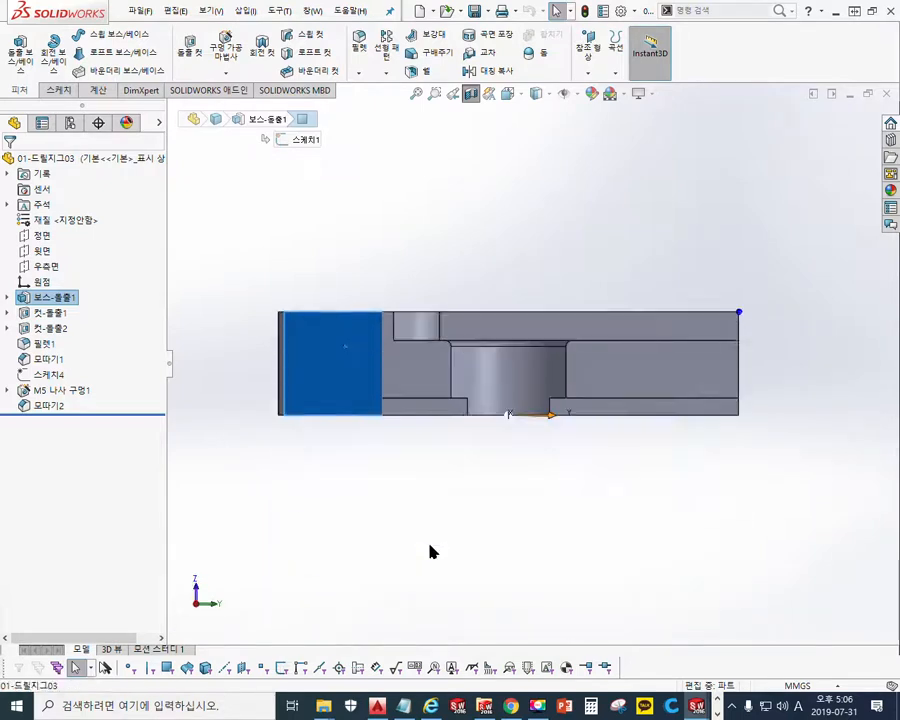
{"action": "left_click", "coordinate": [431, 552]}
{"action": "scroll", "coordinate": [438, 321], "scroll_direction": "down", "scroll_amount": 3}
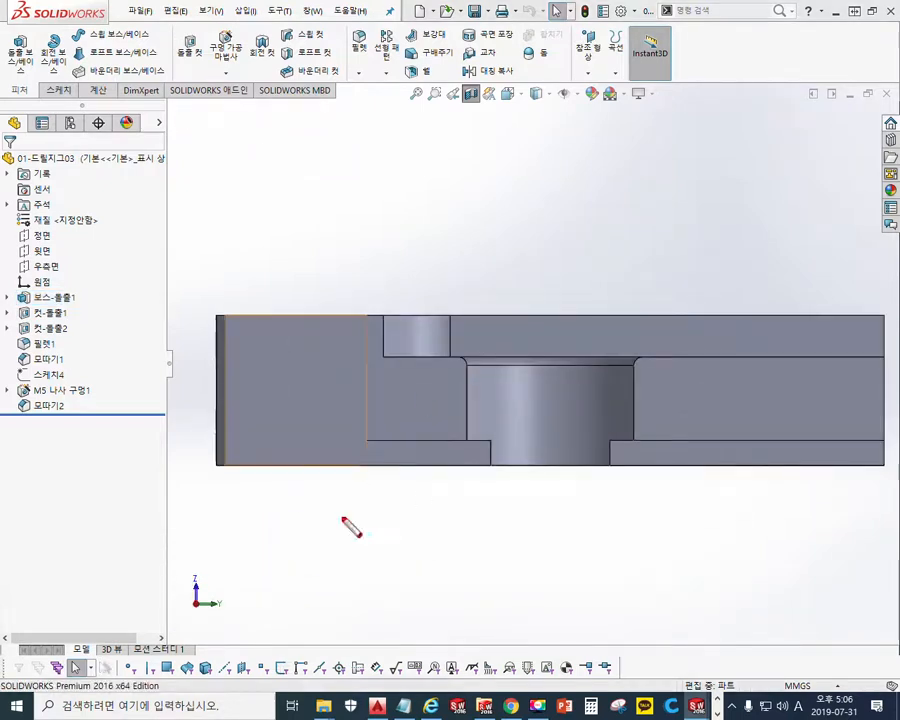
Mark the bottom datum line, the notch's vertical face and two tilted deviation lines in red, and clear them
{"action": "key", "text": "ctrl+F1"}
{"action": "left_click_drag", "start_coordinate": [215, 477], "coordinate": [831, 467]}
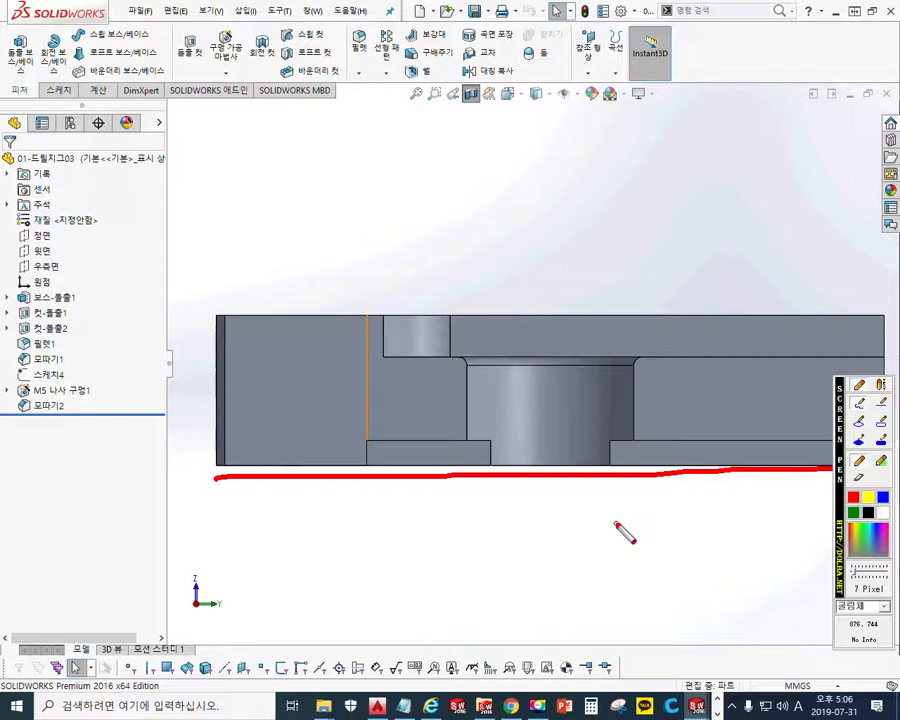
{"action": "left_click_drag", "start_coordinate": [361, 246], "coordinate": [366, 468]}
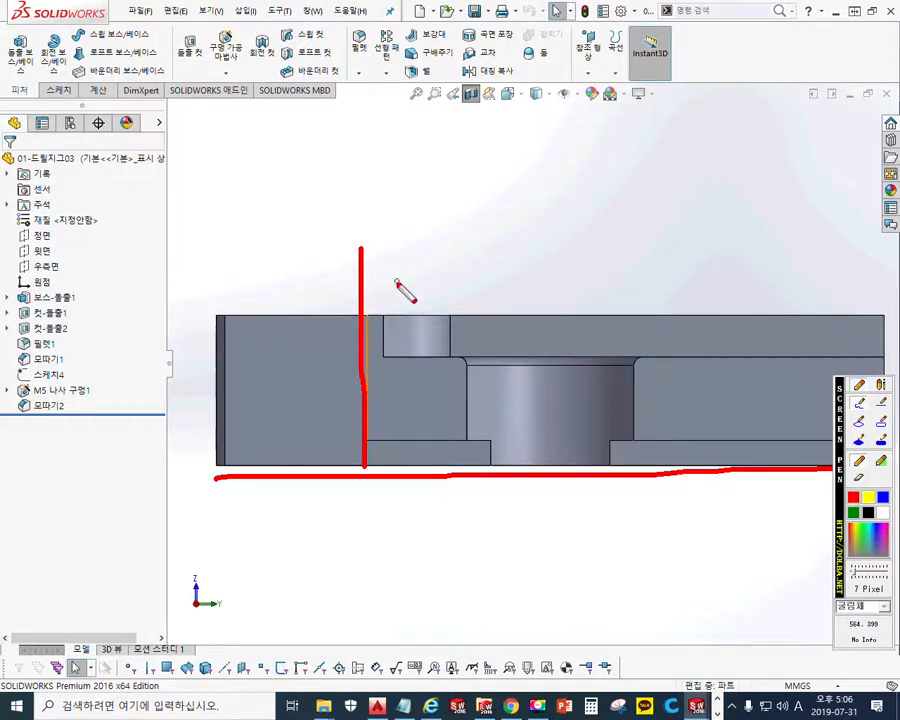
{"action": "left_click_drag", "start_coordinate": [398, 281], "coordinate": [346, 481]}
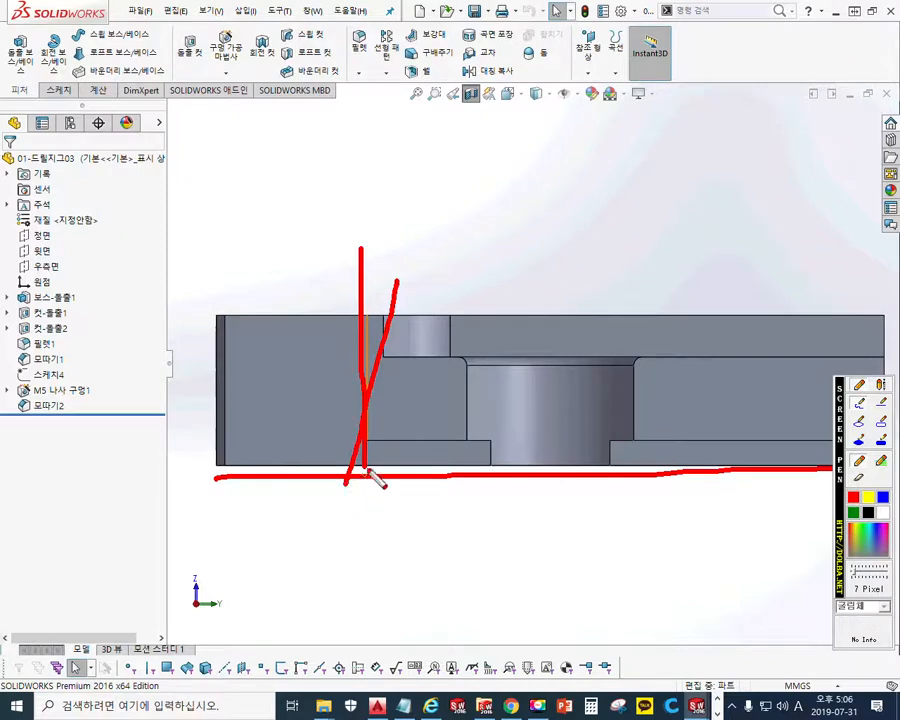
{"action": "left_click_drag", "start_coordinate": [332, 296], "coordinate": [407, 480]}
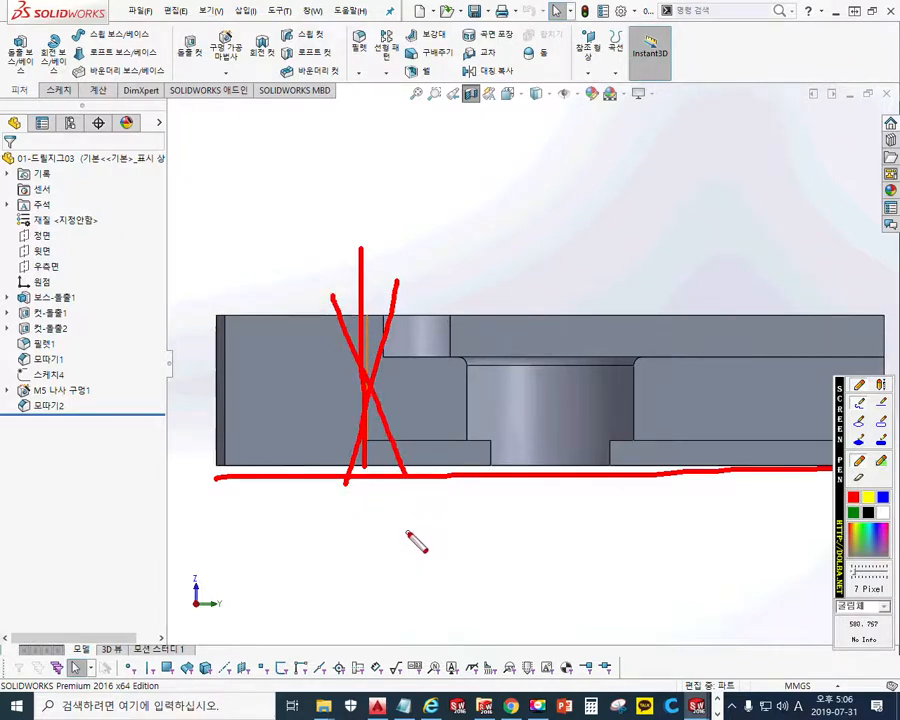
{"action": "key", "text": "Escape"}
Redraw the red datum line along the underside with the notch face line and its two opposite tilts
{"action": "key", "text": "F9"}
{"action": "left_click_drag", "start_coordinate": [208, 468], "coordinate": [748, 474]}
{"action": "left_click_drag", "start_coordinate": [362, 291], "coordinate": [372, 478]}
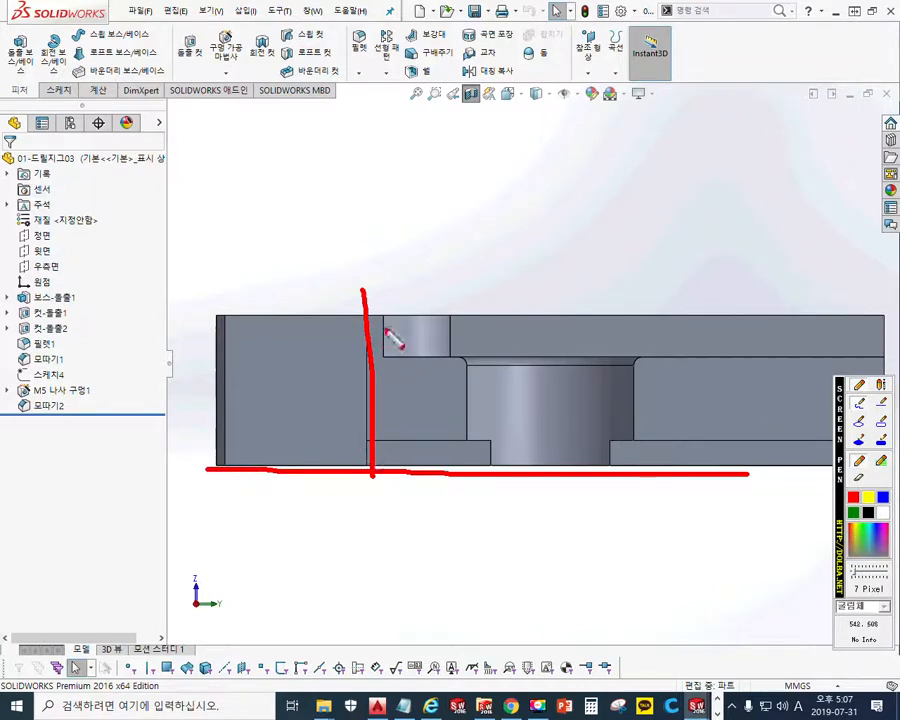
{"action": "left_click_drag", "start_coordinate": [387, 313], "coordinate": [356, 467]}
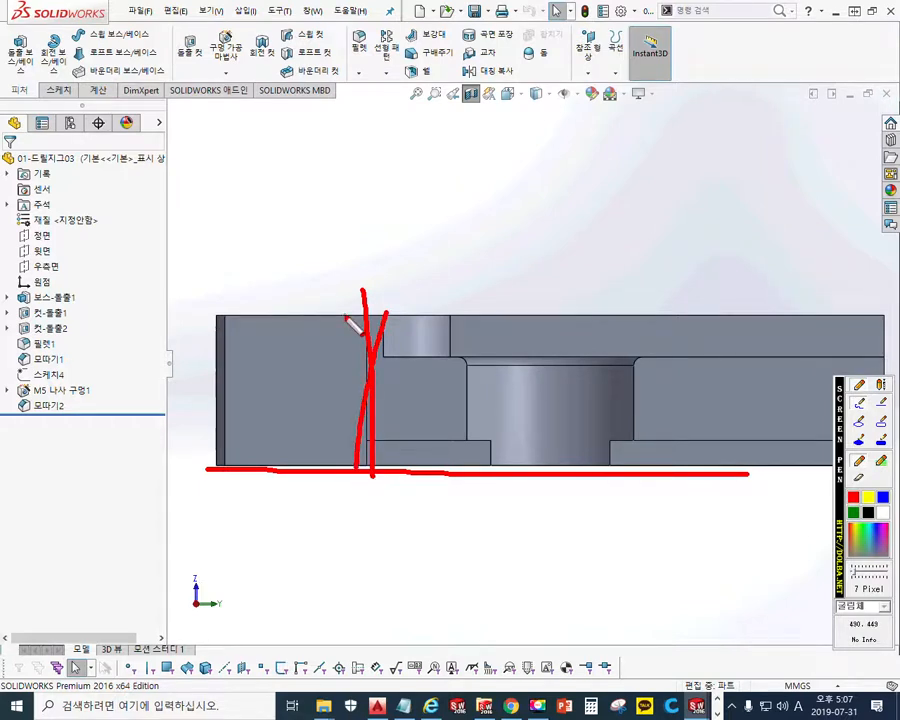
{"action": "left_click_drag", "start_coordinate": [344, 311], "coordinate": [398, 480]}
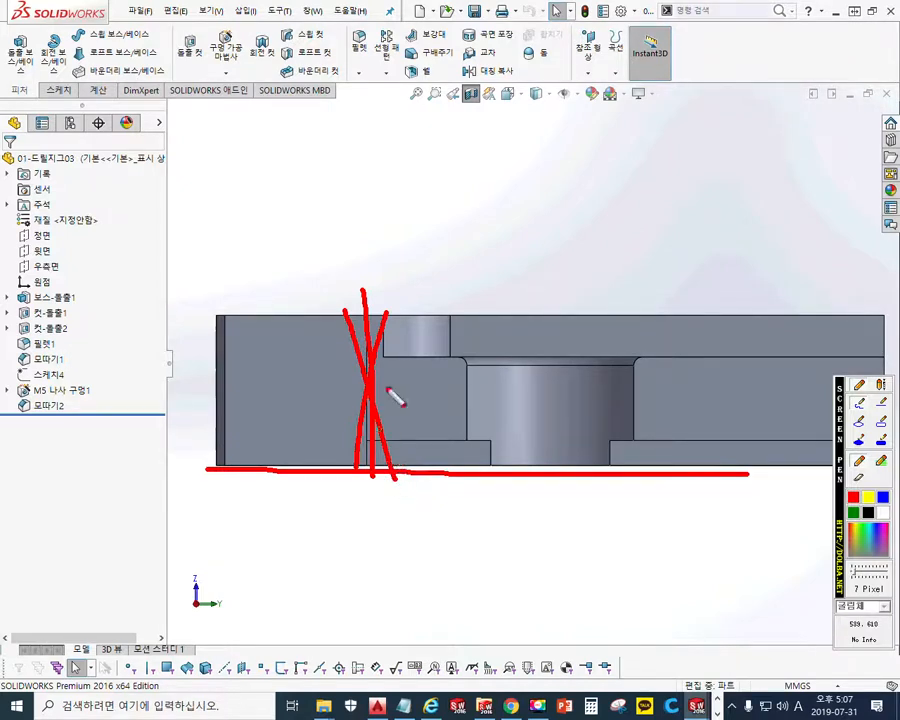
Annotate the plate's height as 18 with red extension lines and a double-headed arrow, and clear the markings
{"action": "left_click_drag", "start_coordinate": [358, 301], "coordinate": [170, 302]}
{"action": "mouse_move", "coordinate": [229, 474]}
{"action": "left_mouse_down"}
{"action": "mouse_move", "coordinate": [137, 475]}
{"action": "mouse_move", "coordinate": [167, 344]}
{"action": "mouse_move", "coordinate": [211, 361]}
{"action": "left_mouse_up"}
{"action": "mouse_move", "coordinate": [158, 436]}
{"action": "left_mouse_down"}
{"action": "mouse_move", "coordinate": [185, 467]}
{"action": "mouse_move", "coordinate": [203, 438]}
{"action": "left_mouse_up"}
{"action": "left_click_drag", "start_coordinate": [120, 350], "coordinate": [112, 414]}
{"action": "mouse_move", "coordinate": [152, 362]}
{"action": "left_mouse_down"}
{"action": "mouse_move", "coordinate": [135, 412]}
{"action": "mouse_move", "coordinate": [145, 398]}
{"action": "mouse_move", "coordinate": [140, 347]}
{"action": "left_mouse_up"}
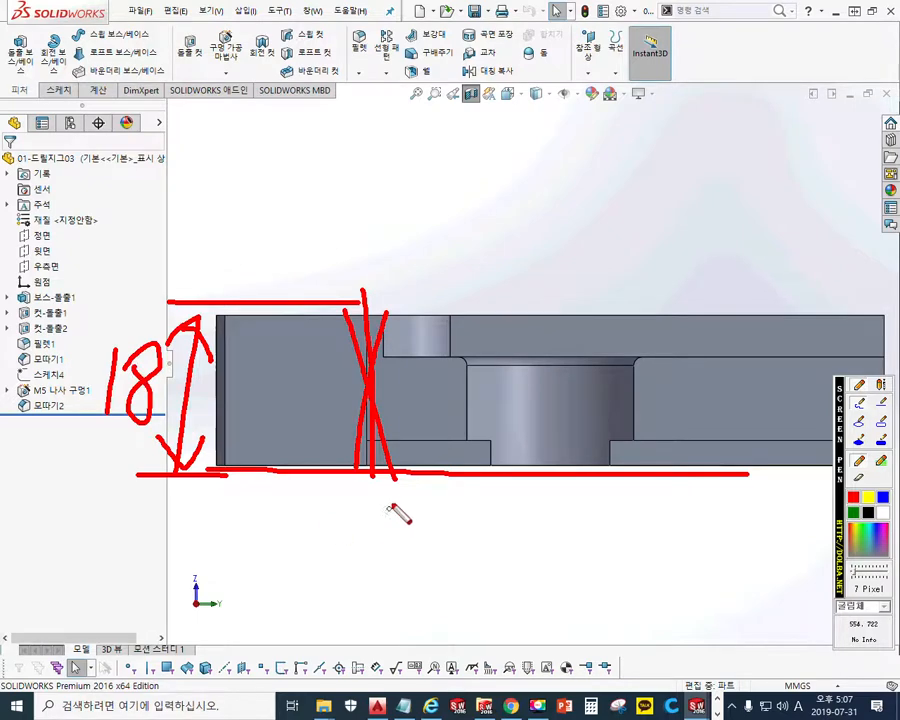
{"action": "key", "text": "Escape"}
Turn off the part's section view, outline the notch's side wall in red with the screen pen, and clear it
{"action": "mouse_move", "coordinate": [454, 287]}
{"action": "middle_mouse_down"}
{"action": "mouse_move", "coordinate": [453, 438]}
{"action": "mouse_move", "coordinate": [482, 132]}
{"action": "middle_mouse_up"}
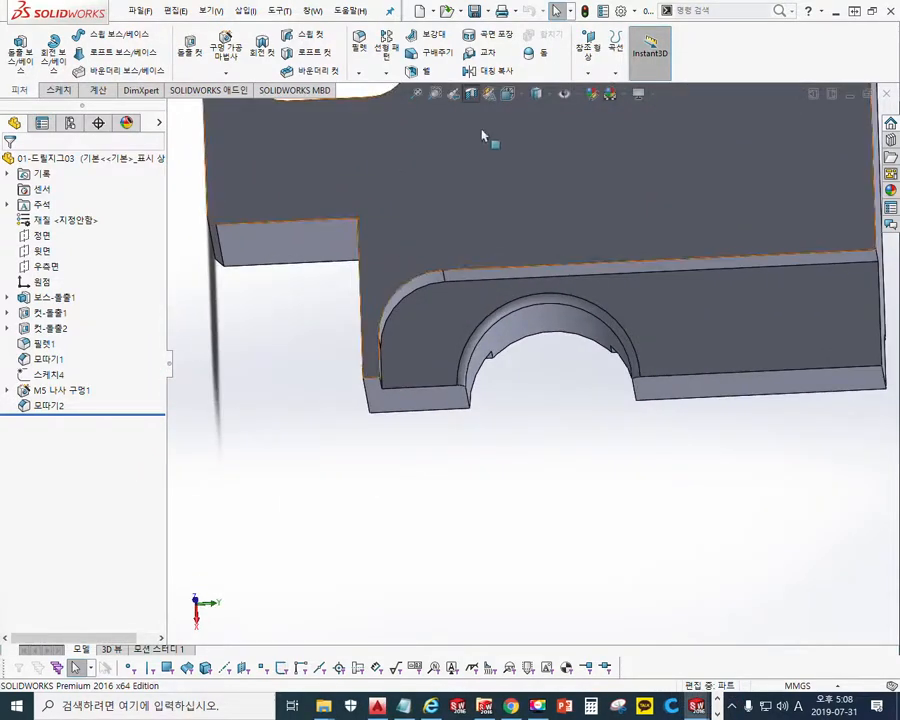
{"action": "scroll", "coordinate": [452, 360], "scroll_direction": "down", "scroll_amount": 4}
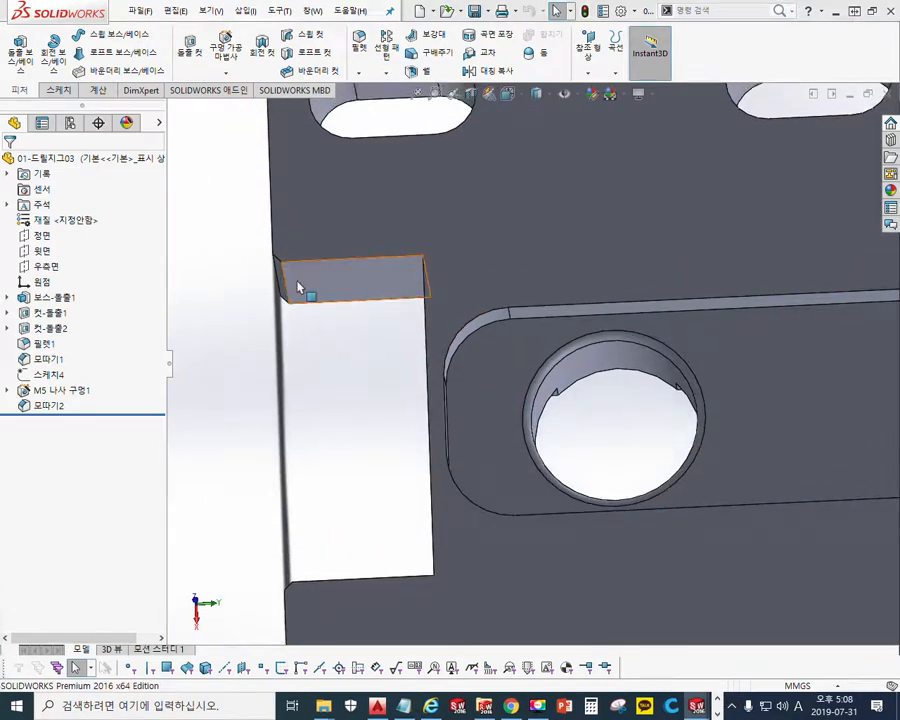
{"action": "key", "text": "F12"}
{"action": "mouse_move", "coordinate": [232, 270]}
{"action": "left_mouse_down"}
{"action": "mouse_move", "coordinate": [428, 257]}
{"action": "mouse_move", "coordinate": [432, 305]}
{"action": "mouse_move", "coordinate": [256, 310]}
{"action": "mouse_move", "coordinate": [230, 260]}
{"action": "left_mouse_up"}
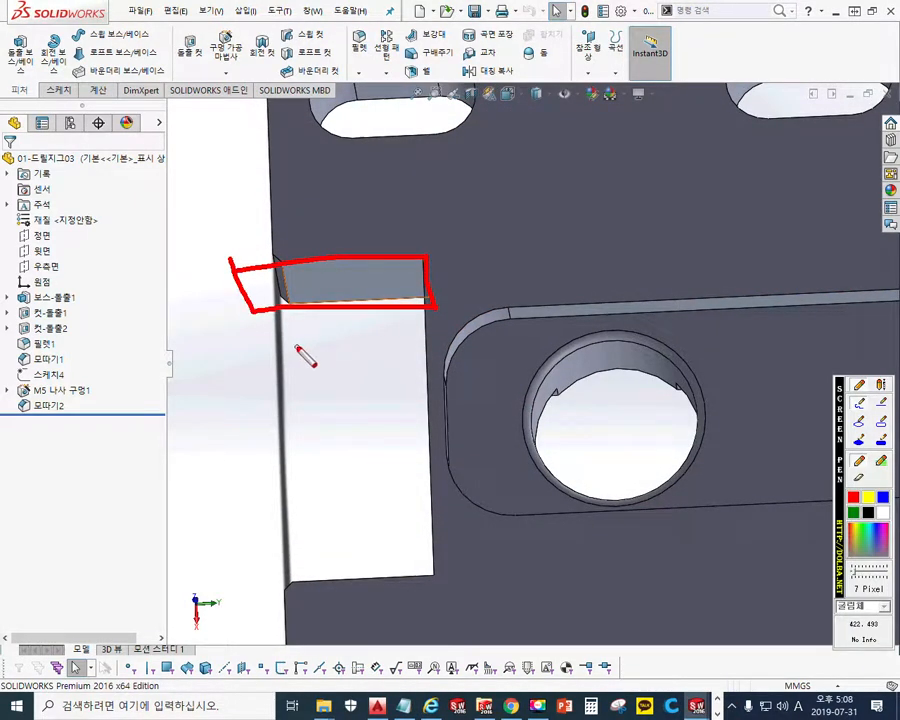
{"action": "key", "text": "F12"}
Face the notch's end and mark both side walls as perpendicular to the bottom line with red right-angle symbols
{"action": "mouse_move", "coordinate": [353, 404]}
{"action": "middle_mouse_down"}
{"action": "mouse_move", "coordinate": [350, 316]}
{"action": "mouse_move", "coordinate": [460, 344]}
{"action": "mouse_move", "coordinate": [478, 329]}
{"action": "mouse_move", "coordinate": [502, 364]}
{"action": "mouse_move", "coordinate": [442, 312]}
{"action": "mouse_move", "coordinate": [462, 402]}
{"action": "middle_mouse_up"}
{"action": "key", "text": "F12"}
{"action": "mouse_move", "coordinate": [178, 427]}
{"action": "left_mouse_down"}
{"action": "mouse_move", "coordinate": [683, 413]}
{"action": "mouse_move", "coordinate": [768, 393]}
{"action": "left_mouse_up"}
{"action": "left_click_drag", "start_coordinate": [633, 223], "coordinate": [652, 440]}
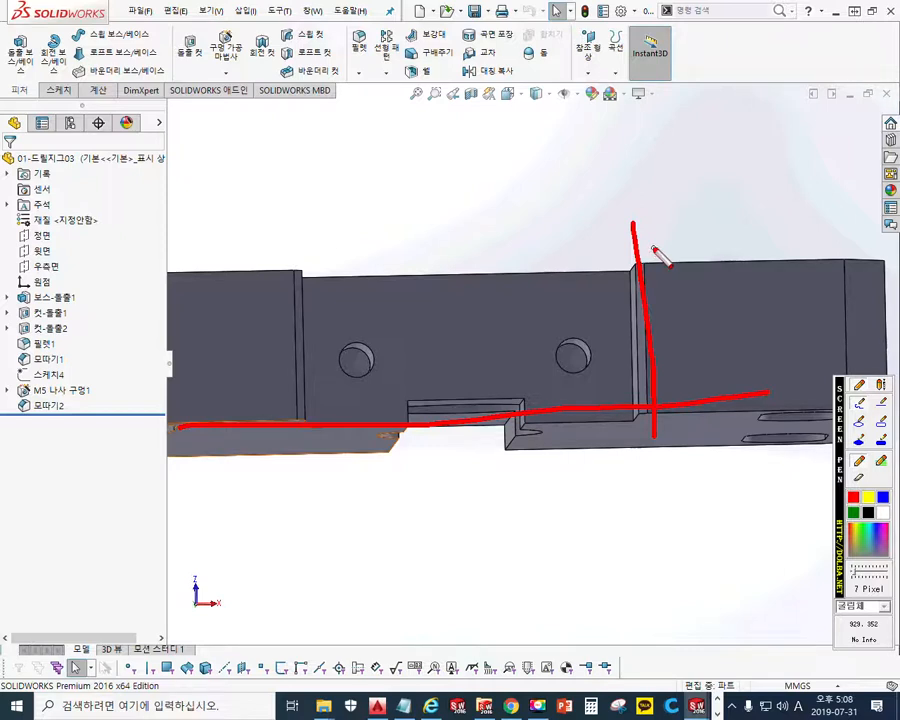
{"action": "left_click_drag", "start_coordinate": [646, 353], "coordinate": [681, 388]}
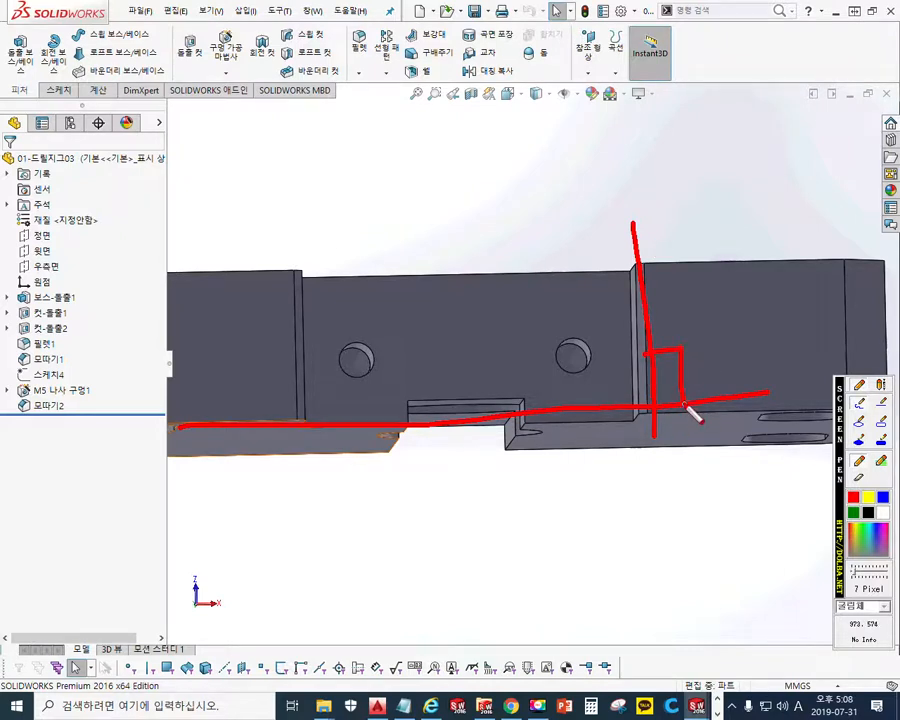
{"action": "mouse_move", "coordinate": [298, 258]}
{"action": "left_mouse_down"}
{"action": "mouse_move", "coordinate": [292, 414]}
{"action": "mouse_move", "coordinate": [335, 425]}
{"action": "left_mouse_up"}
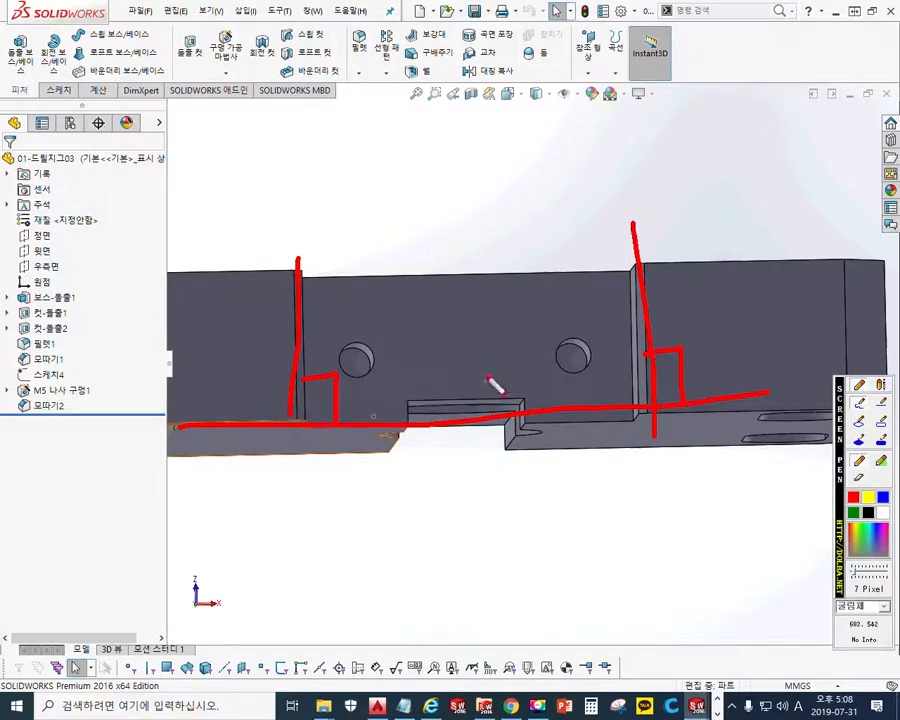
Clear the red markings from the plate, switch to the 드릴지그03 drawing in AutoCAD, and bring up the section view with the Ø20H7 hole
{"action": "key", "text": "Escape"}
{"action": "mouse_move", "coordinate": [533, 244]}
{"action": "middle_mouse_down"}
{"action": "mouse_move", "coordinate": [519, 283]}
{"action": "mouse_move", "coordinate": [535, 430]}
{"action": "mouse_move", "coordinate": [506, 418]}
{"action": "mouse_move", "coordinate": [518, 346]}
{"action": "mouse_move", "coordinate": [502, 324]}
{"action": "mouse_move", "coordinate": [513, 362]}
{"action": "mouse_move", "coordinate": [566, 311]}
{"action": "middle_mouse_up"}
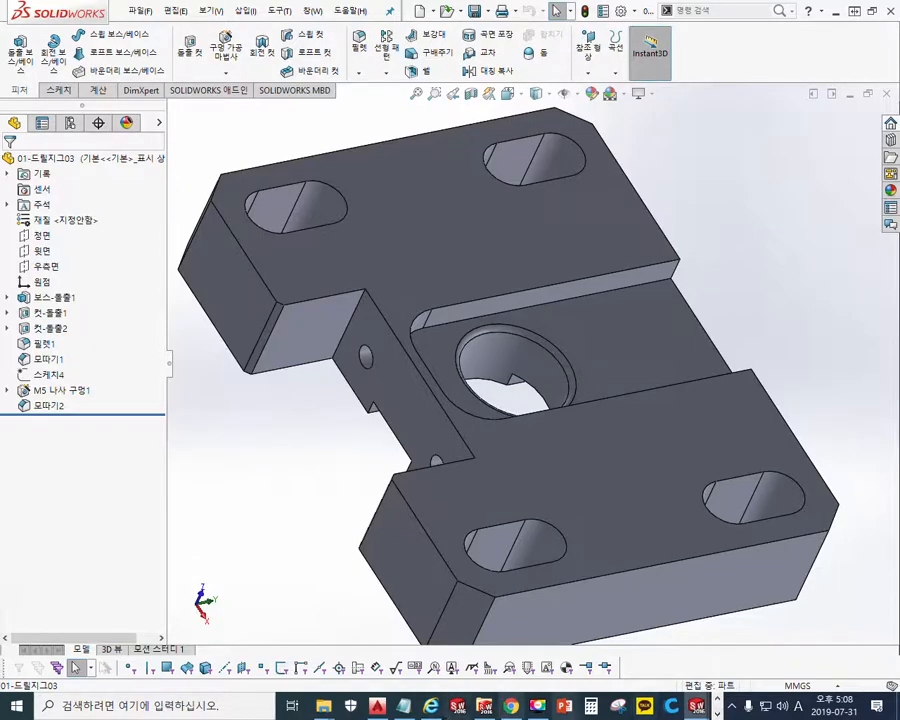
{"action": "left_click", "coordinate": [377, 705]}
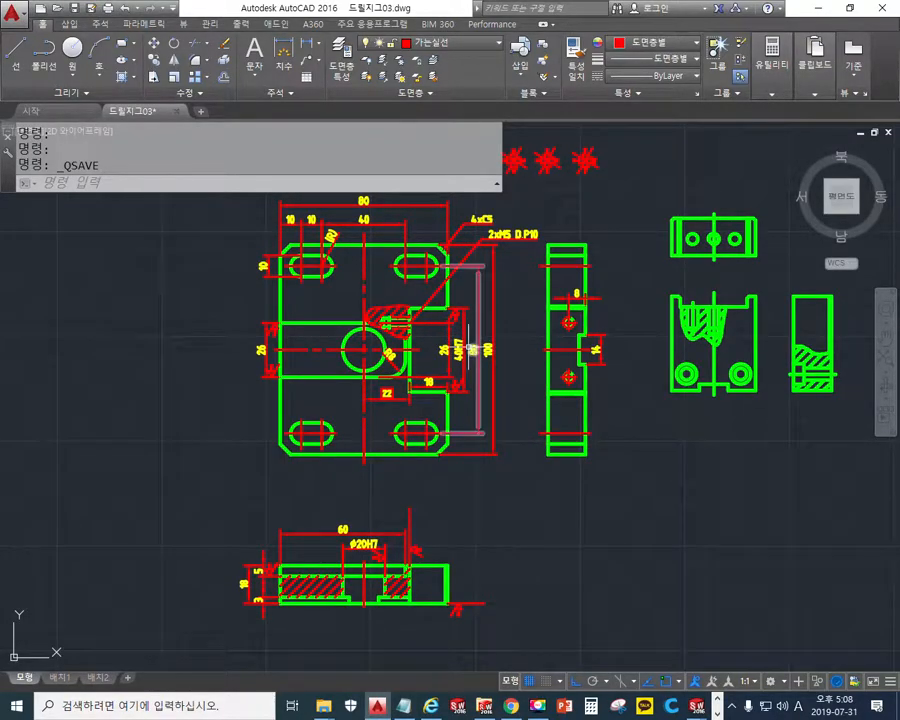
{"action": "middle_click_drag", "start_coordinate": [512, 424], "coordinate": [450, 390]}
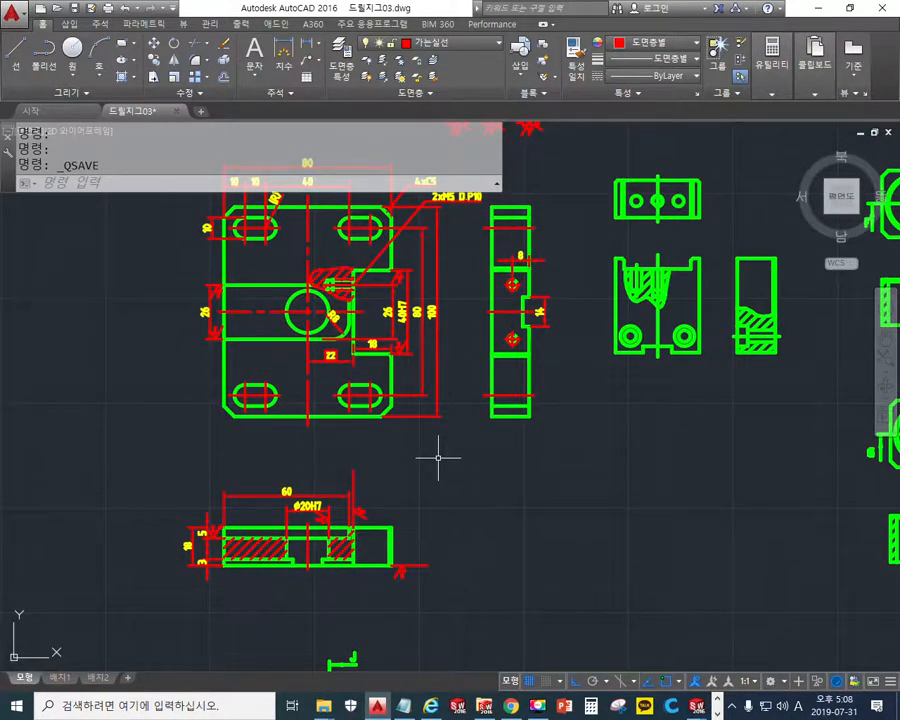
{"action": "scroll", "coordinate": [420, 460], "scroll_direction": "up", "scroll_amount": 5}
{"action": "mouse_move", "coordinate": [382, 468]}
{"action": "middle_mouse_down"}
{"action": "mouse_move", "coordinate": [569, 352]}
{"action": "mouse_move", "coordinate": [544, 392]}
{"action": "mouse_move", "coordinate": [648, 417]}
{"action": "middle_mouse_up"}
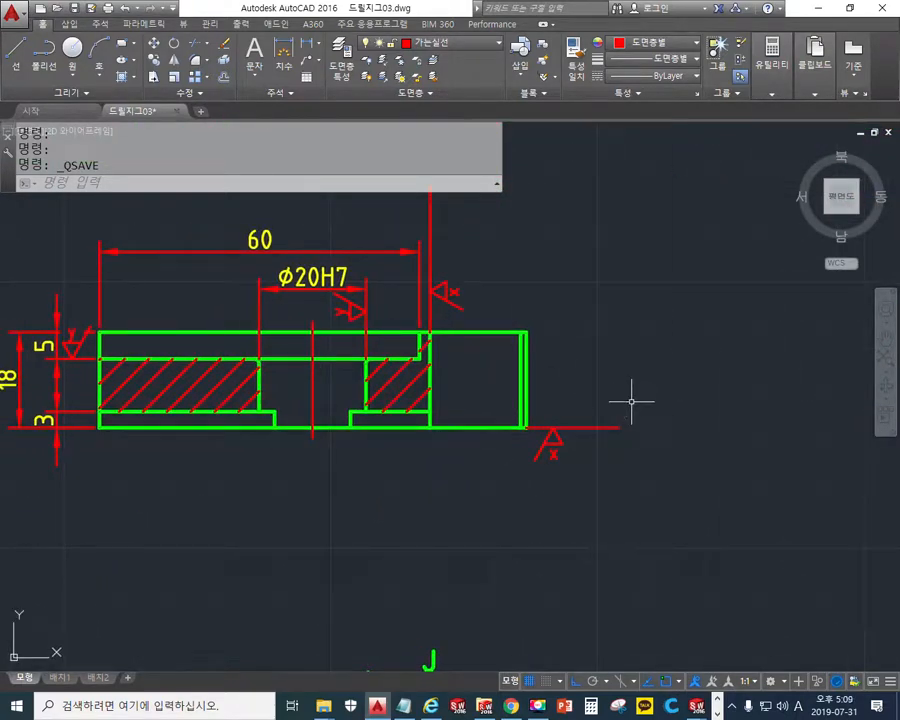
{"action": "middle_click_drag", "start_coordinate": [618, 360], "coordinate": [642, 322]}
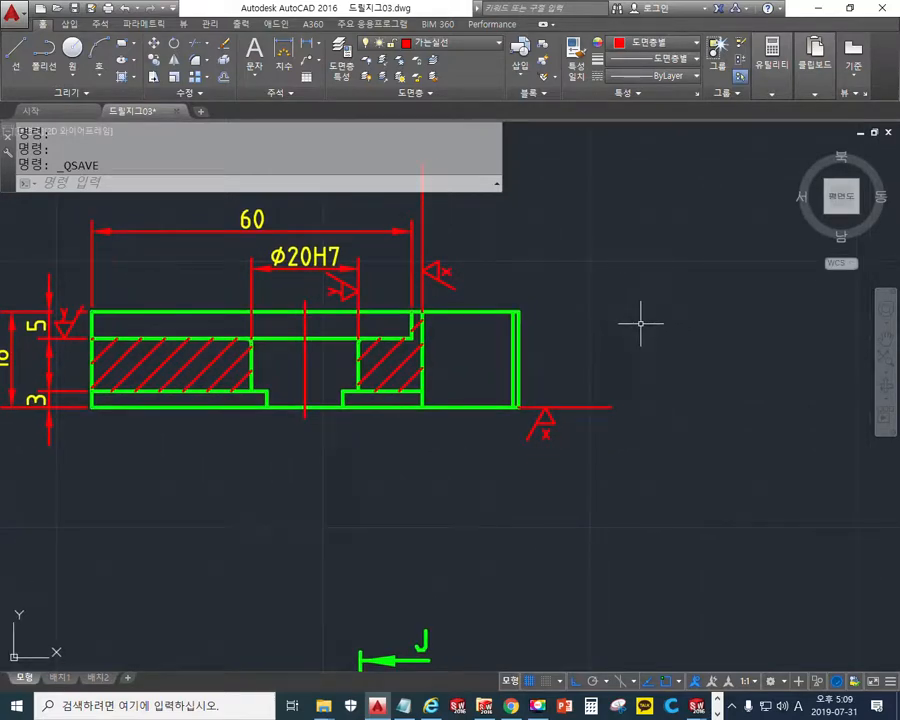
Sketch a red leader with the screen pen, with ends numbered 1 and 2, a 15~ length note and a triangle at end 1, and clear it
{"action": "key", "text": "ctrl+F2"}
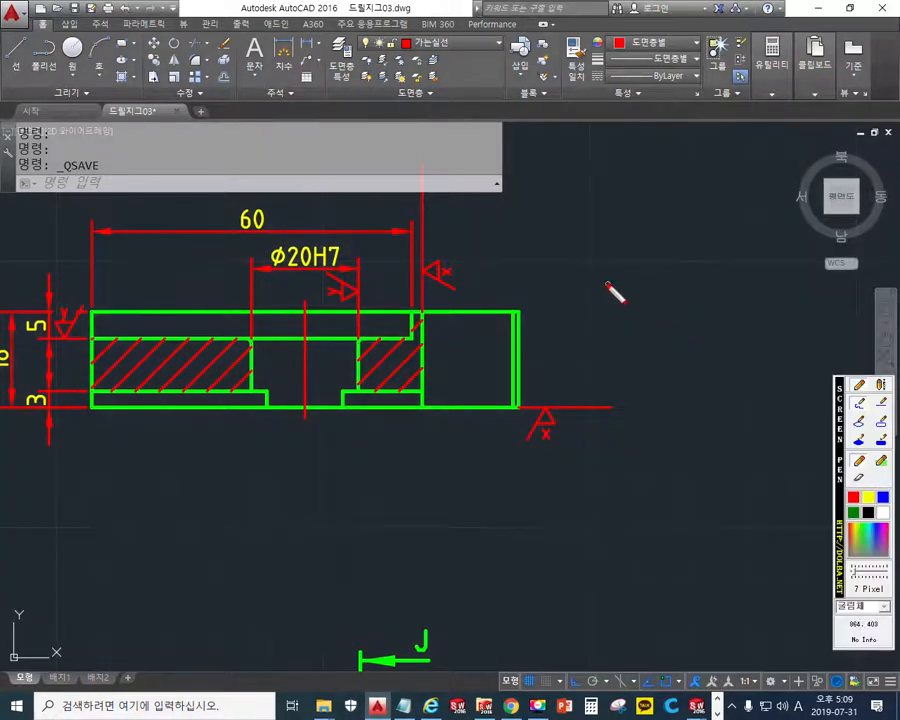
{"action": "left_click_drag", "start_coordinate": [600, 293], "coordinate": [778, 300]}
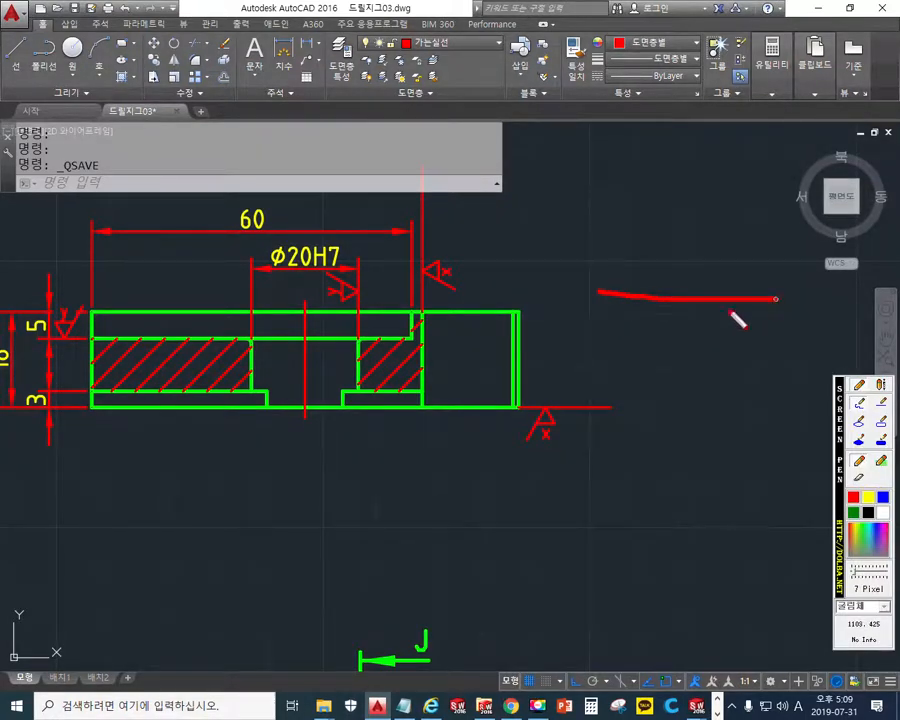
{"action": "mouse_move", "coordinate": [610, 296]}
{"action": "left_mouse_down"}
{"action": "mouse_move", "coordinate": [618, 306]}
{"action": "mouse_move", "coordinate": [610, 322]}
{"action": "left_mouse_up"}
{"action": "left_click_drag", "start_coordinate": [778, 288], "coordinate": [785, 314]}
{"action": "left_click_drag", "start_coordinate": [614, 330], "coordinate": [609, 354]}
{"action": "left_click_drag", "start_coordinate": [758, 338], "coordinate": [801, 362]}
{"action": "mouse_move", "coordinate": [697, 210]}
{"action": "left_mouse_down"}
{"action": "mouse_move", "coordinate": [689, 251]}
{"action": "mouse_move", "coordinate": [711, 252]}
{"action": "mouse_move", "coordinate": [736, 208]}
{"action": "mouse_move", "coordinate": [805, 228]}
{"action": "left_mouse_up"}
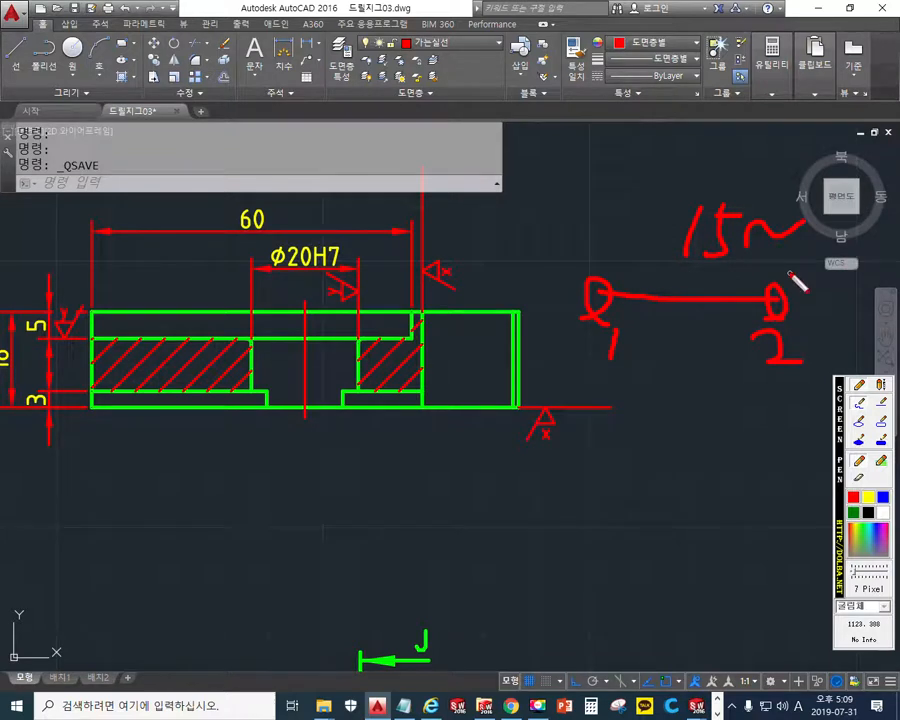
{"action": "mouse_move", "coordinate": [598, 240]}
{"action": "left_mouse_down"}
{"action": "mouse_move", "coordinate": [600, 320]}
{"action": "mouse_move", "coordinate": [599, 253]}
{"action": "left_mouse_up"}
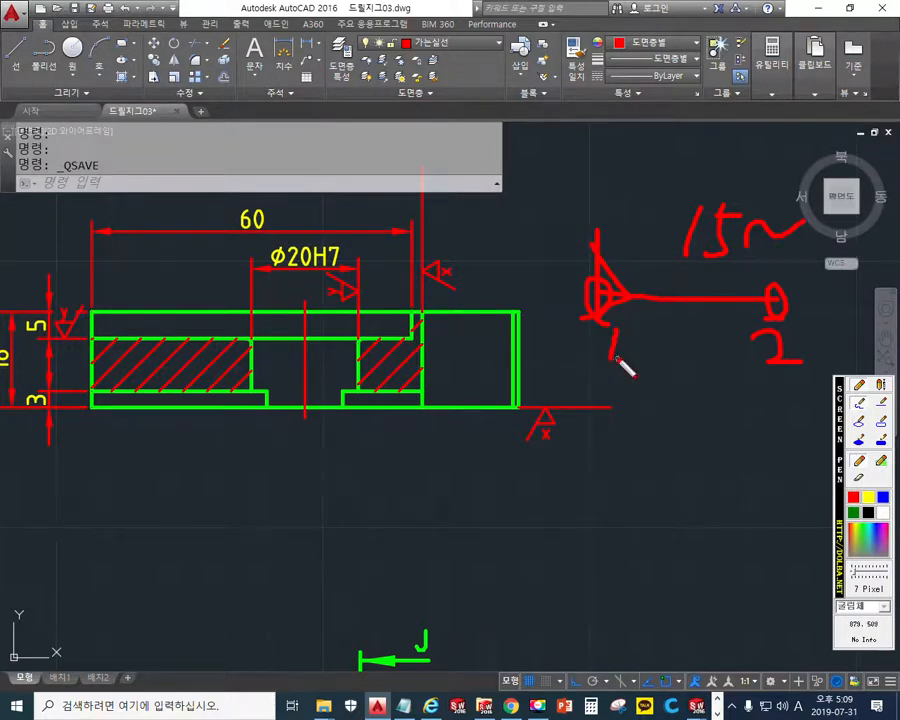
{"action": "key", "text": "Escape"}
Configure the quick leader with annotation type 공차 (tolerance) and the filled datum triangle arrowhead 데이텀 삼각형 채우기
{"action": "middle_click_drag", "start_coordinate": [631, 288], "coordinate": [532, 291]}
{"action": "type", "text": "q"}
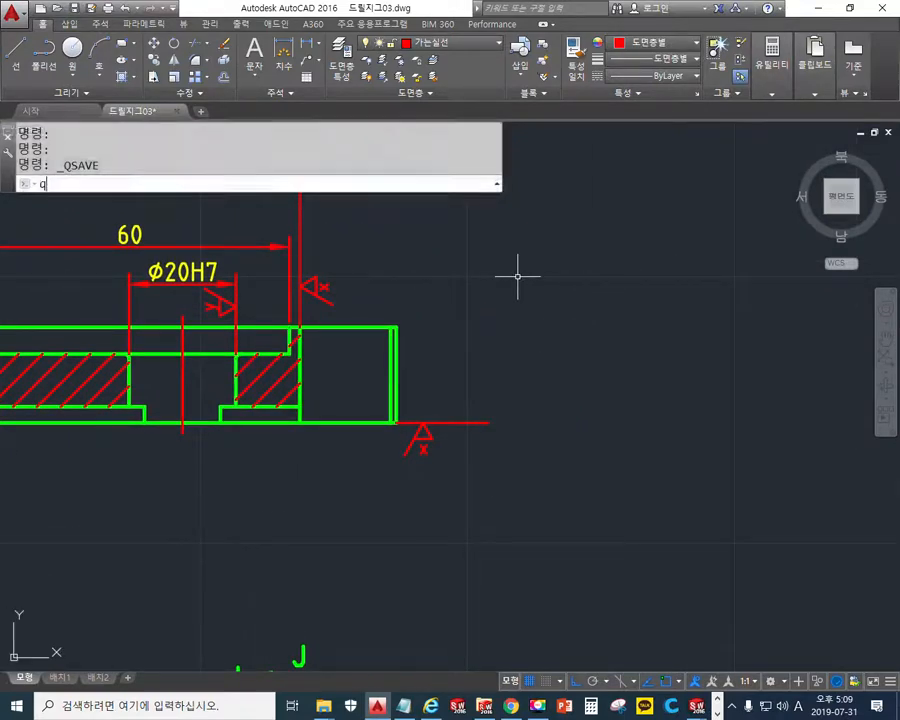
{"action": "type", "text": "l"}
{"action": "key", "text": "Return"}
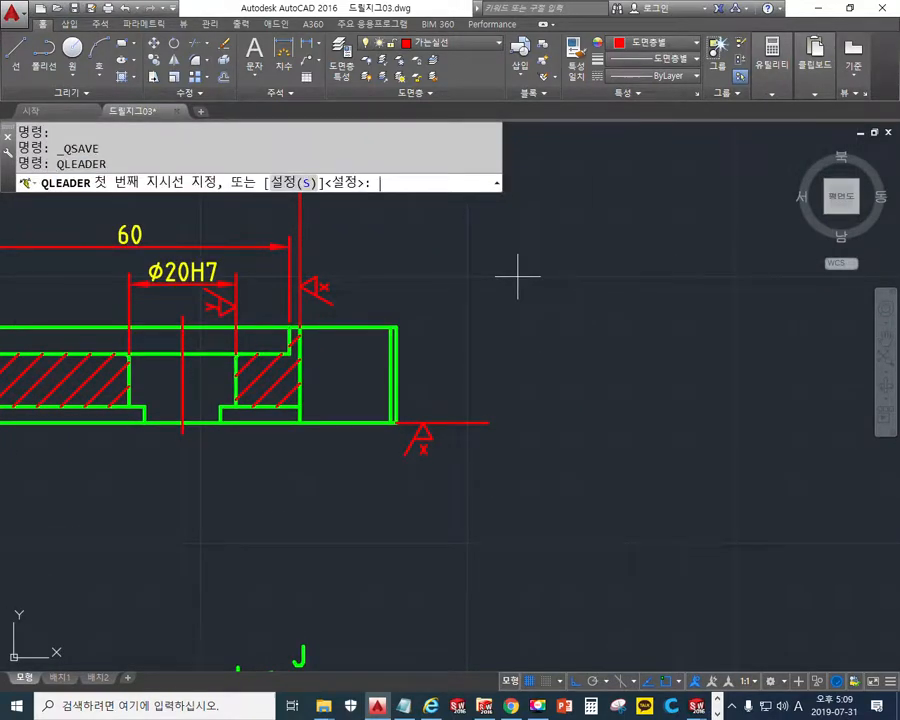
{"action": "left_click", "coordinate": [292, 188]}
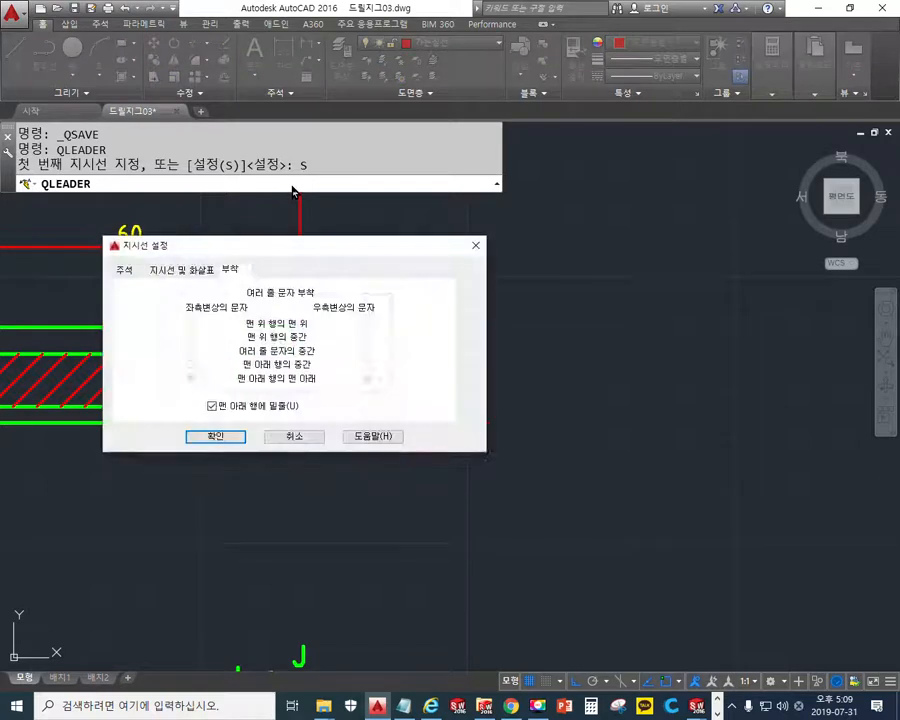
{"action": "left_click", "coordinate": [126, 269]}
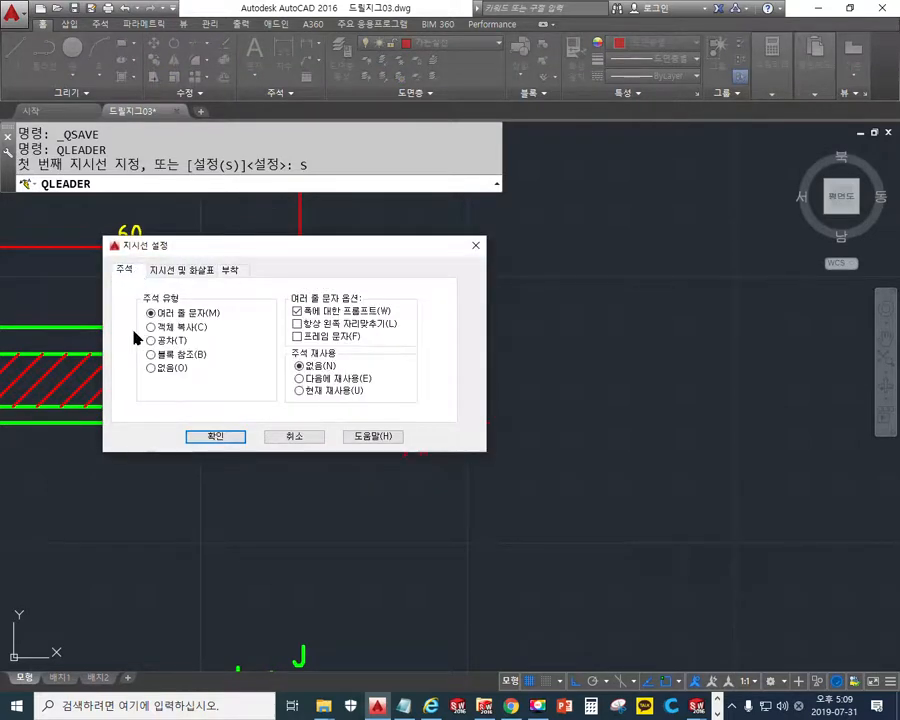
{"action": "left_click", "coordinate": [151, 341]}
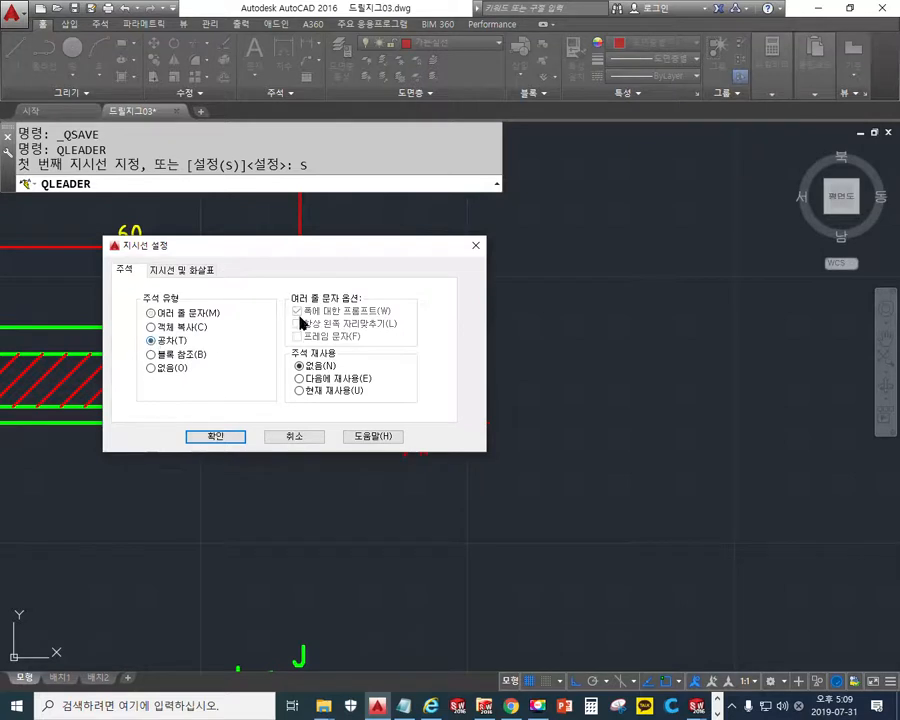
{"action": "left_click", "coordinate": [205, 272]}
{"action": "left_click", "coordinate": [355, 318]}
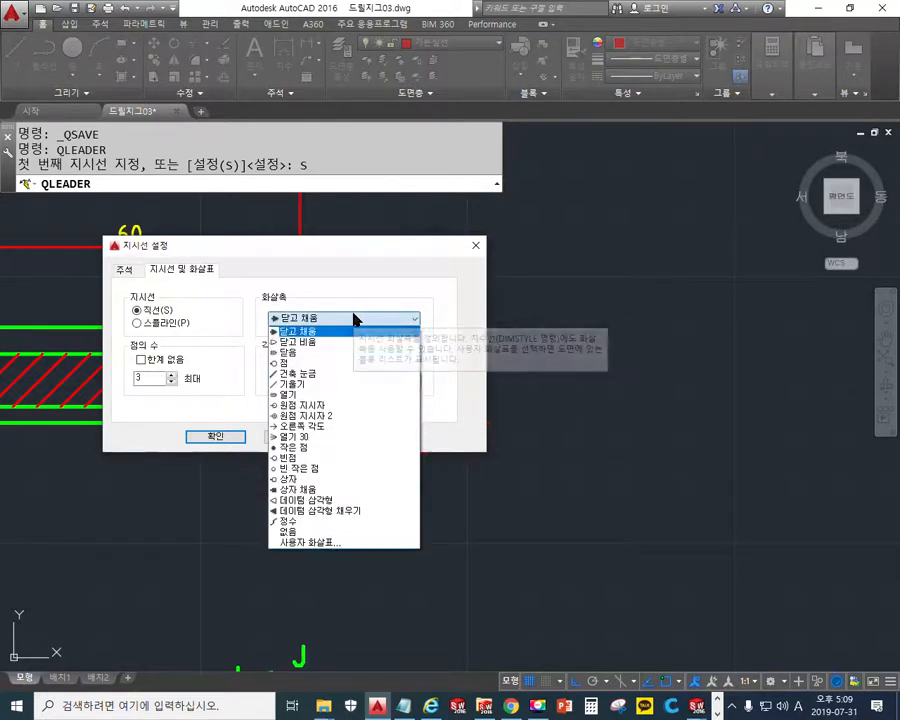
{"action": "left_click", "coordinate": [352, 512]}
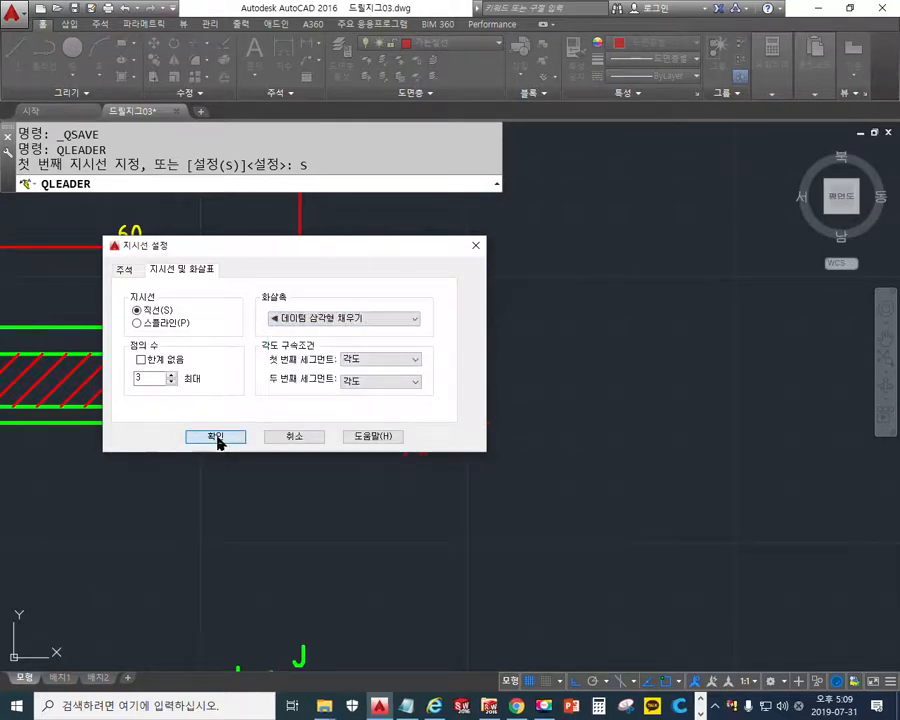
{"action": "left_click", "coordinate": [217, 438]}
Place a horizontal datum leader in the empty area beside the section view, with A as its first datum in the tolerance frame
{"action": "middle_click_drag", "start_coordinate": [564, 311], "coordinate": [434, 358]}
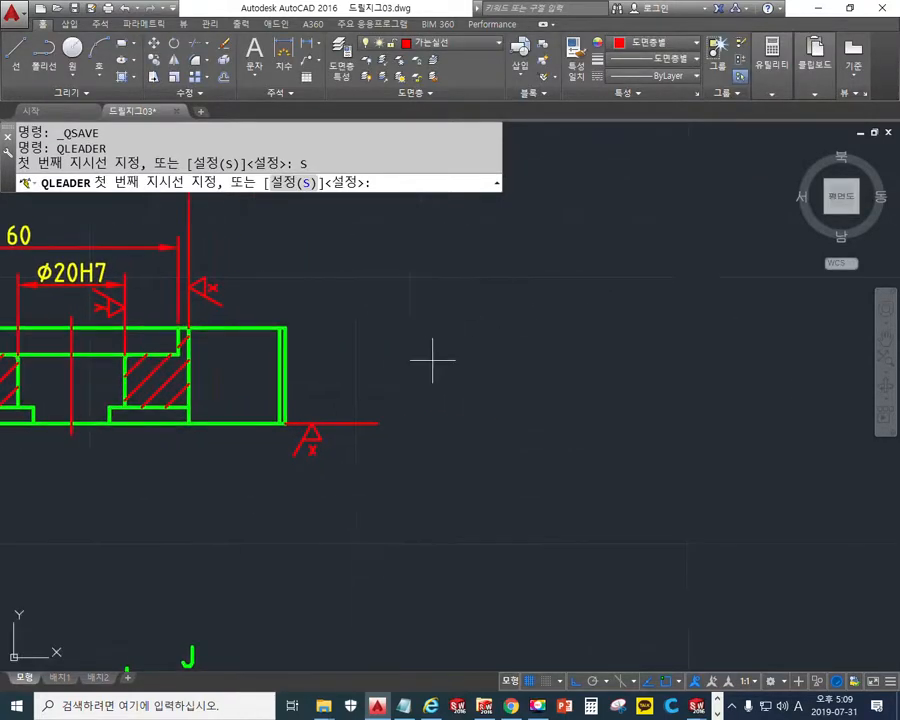
{"action": "left_click", "coordinate": [463, 315]}
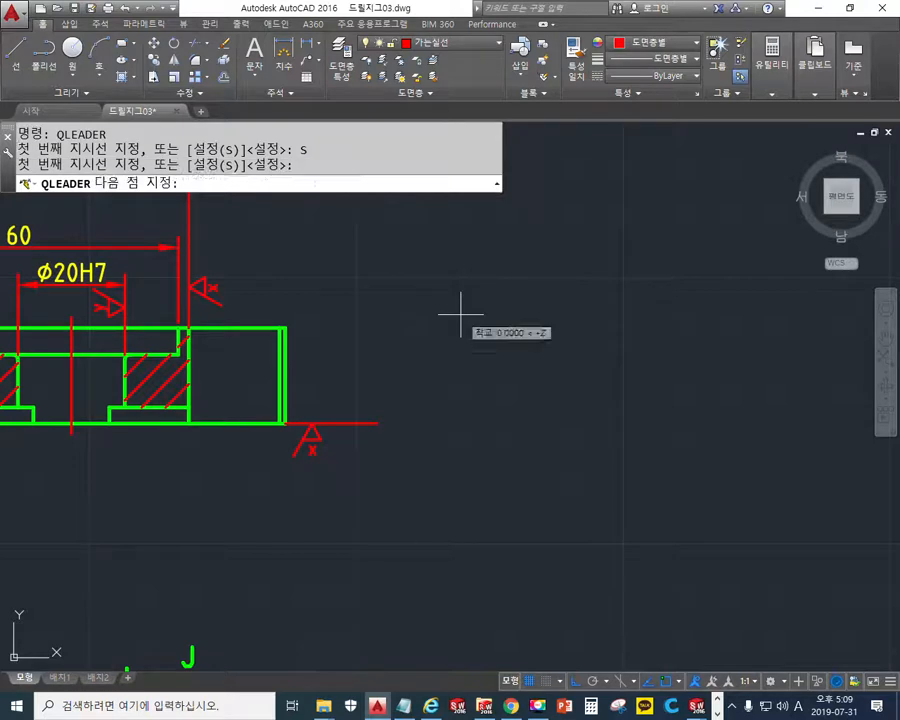
{"action": "left_click", "coordinate": [548, 315]}
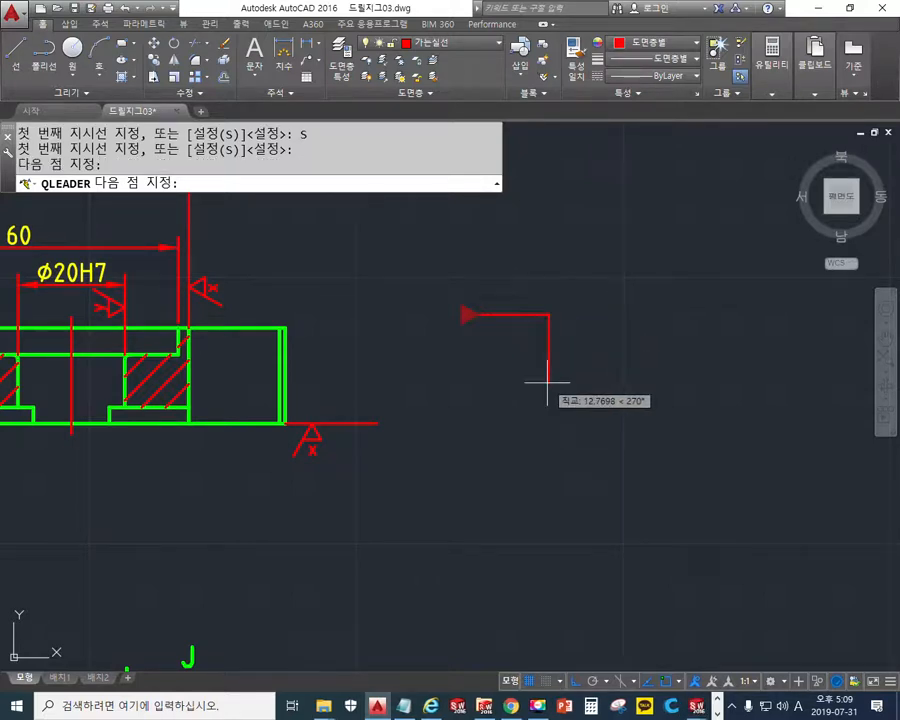
{"action": "left_click", "coordinate": [548, 382]}
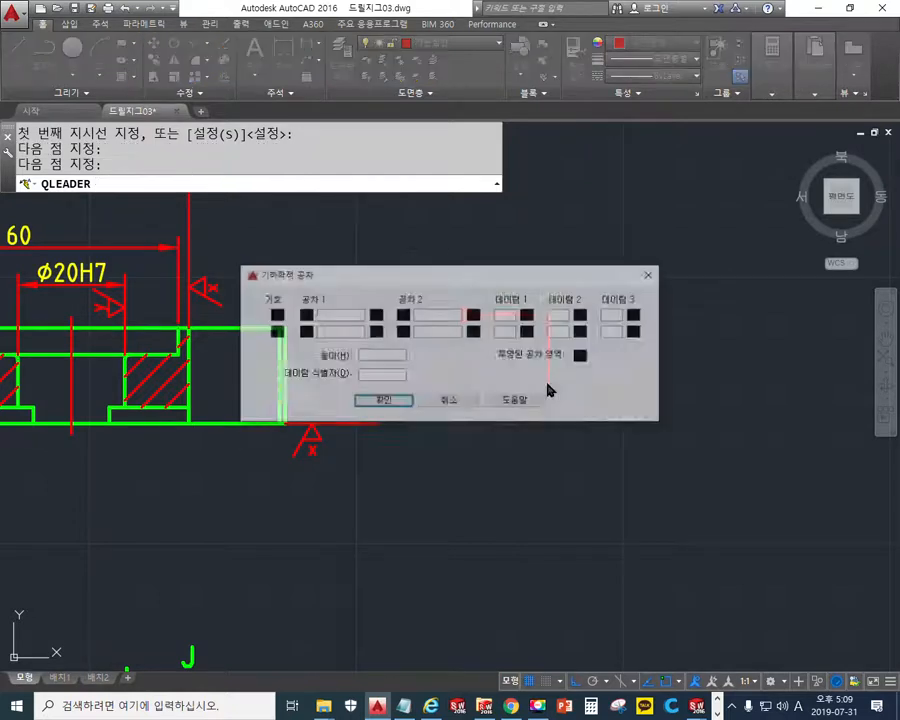
{"action": "left_click", "coordinate": [507, 315]}
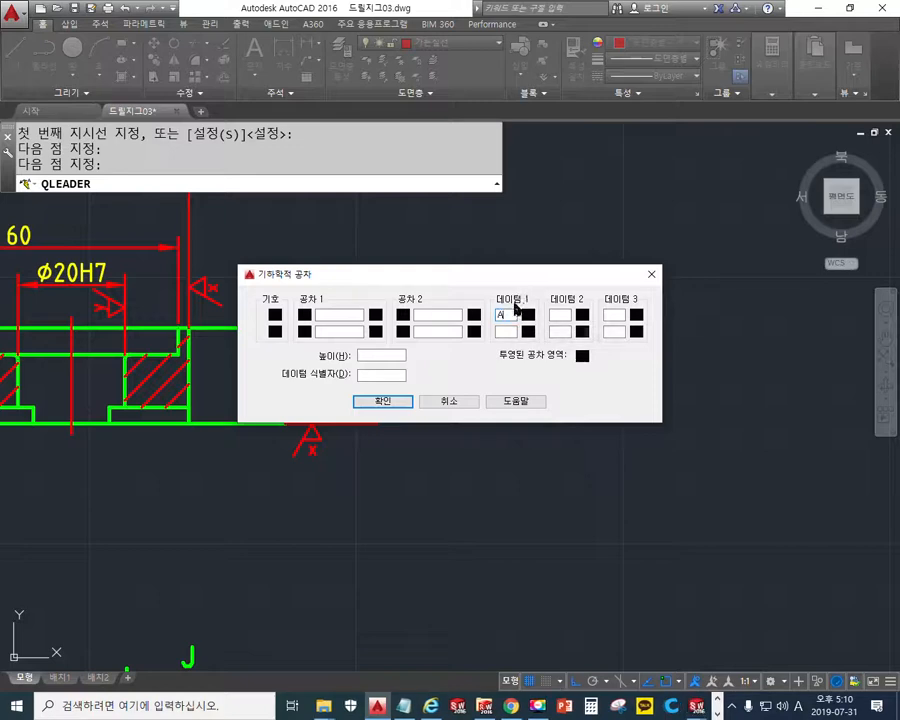
{"action": "left_click", "coordinate": [384, 401]}
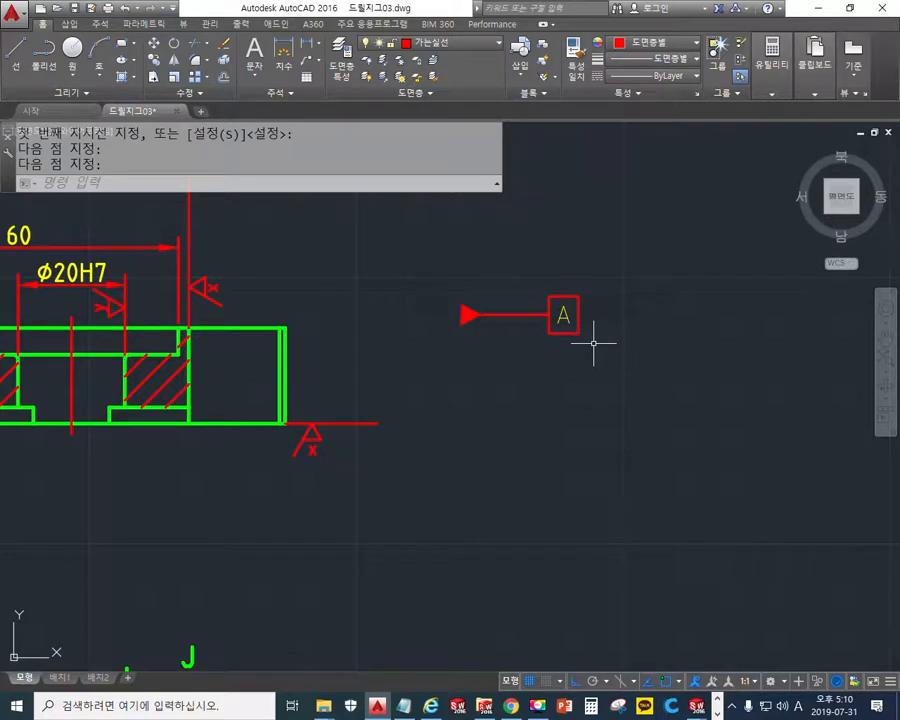
Explode the leader of datum symbol A to separate its line and triangle
{"action": "middle_click_drag", "start_coordinate": [609, 325], "coordinate": [540, 361]}
{"action": "scroll", "coordinate": [524, 345], "scroll_direction": "up", "scroll_amount": 4}
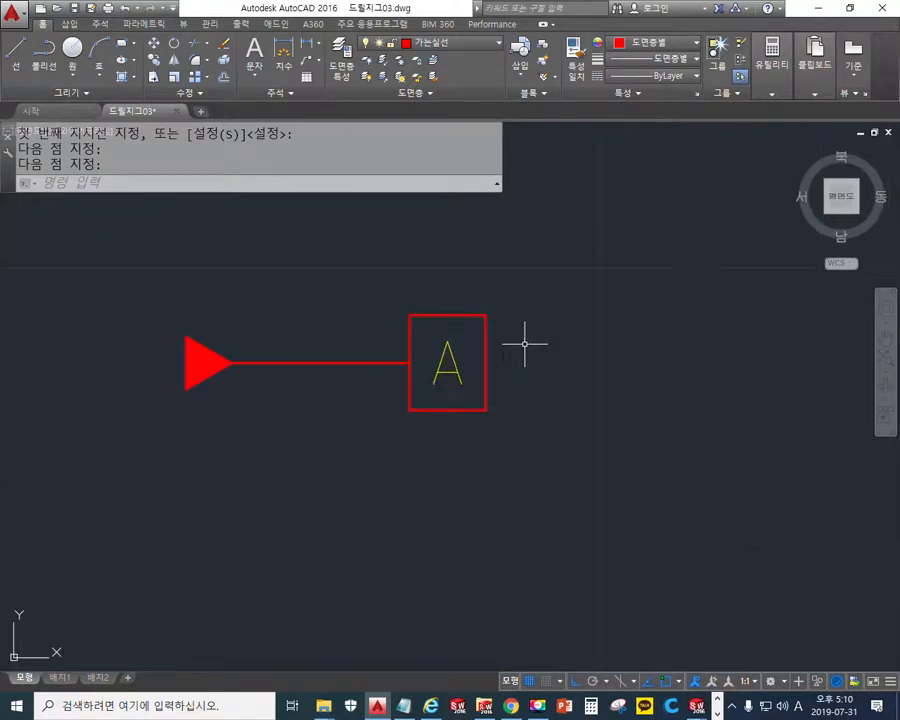
{"action": "left_click", "coordinate": [452, 42]}
{"action": "left_click", "coordinate": [452, 45]}
{"action": "type", "text": "x"}
{"action": "key", "text": "Return"}
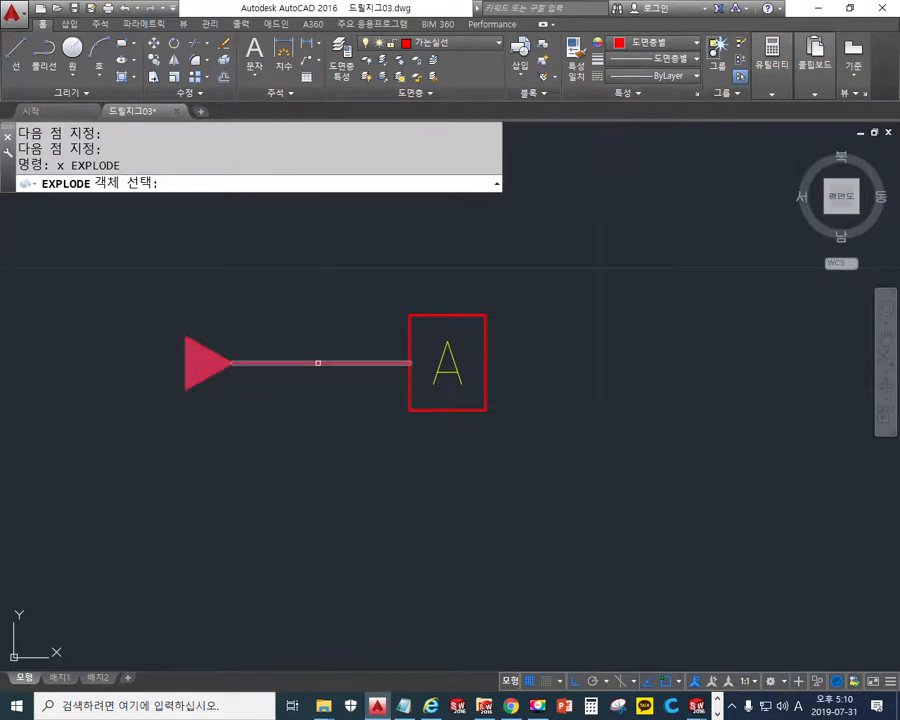
{"action": "left_click", "coordinate": [318, 363]}
{"action": "key", "text": "Return"}
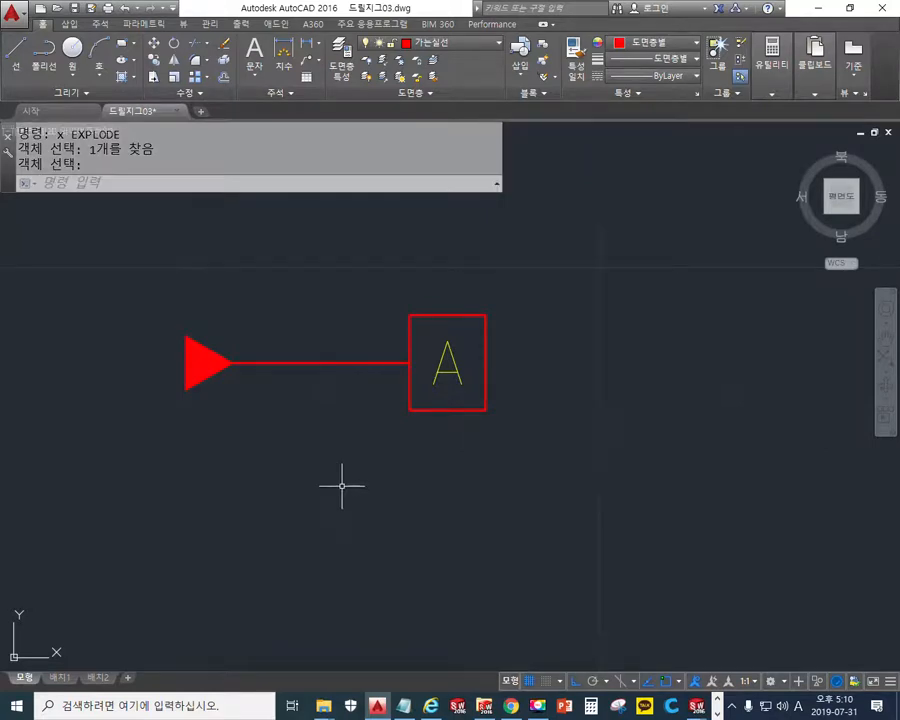
Rotate the leader line and triangle 90 degrees clockwise about the line's end on the A box, so the triangle stands above the box
{"action": "type", "text": "ro"}
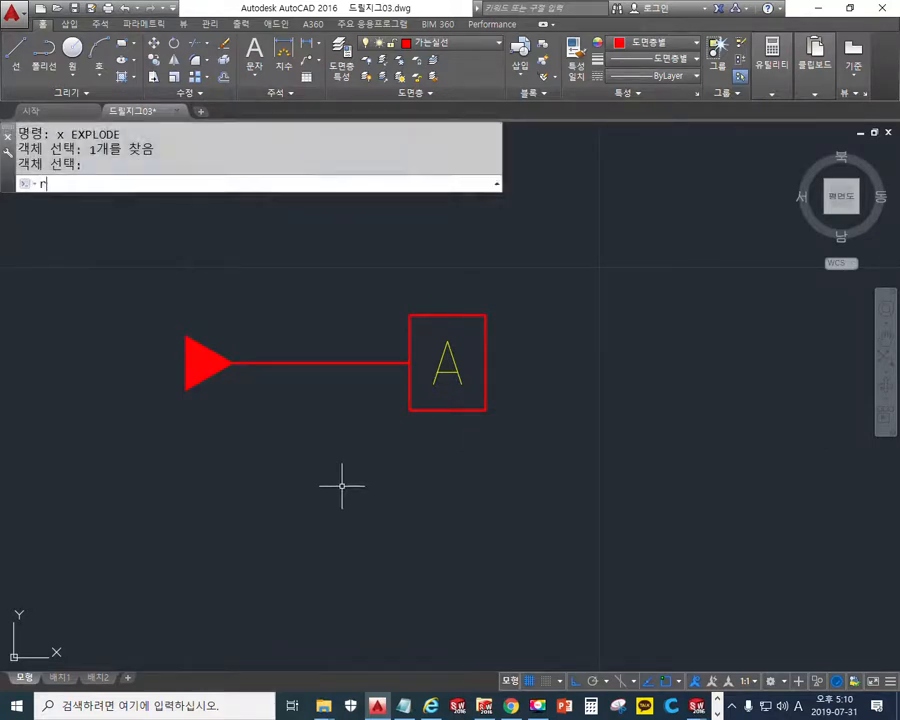
{"action": "key", "text": "Return"}
{"action": "left_click", "coordinate": [354, 477]}
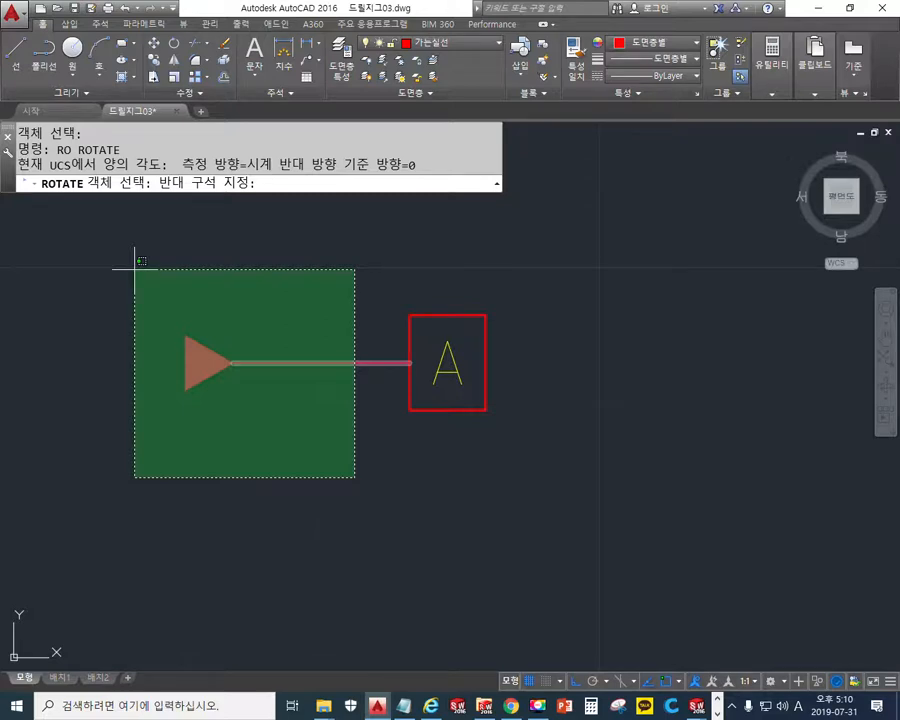
{"action": "left_click", "coordinate": [135, 268]}
{"action": "key", "text": "Return"}
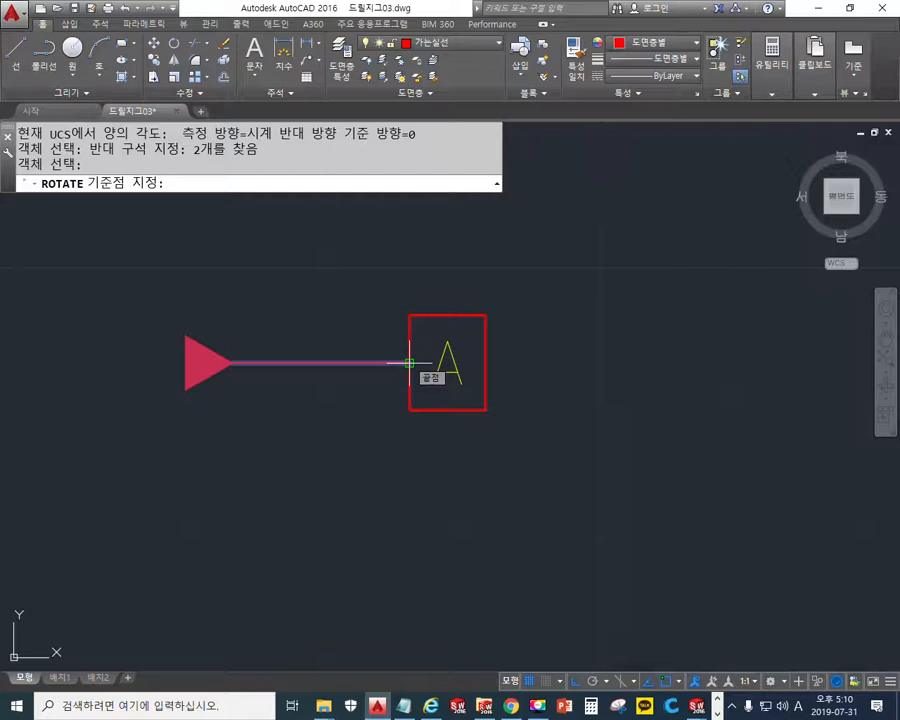
{"action": "left_click", "coordinate": [409, 362]}
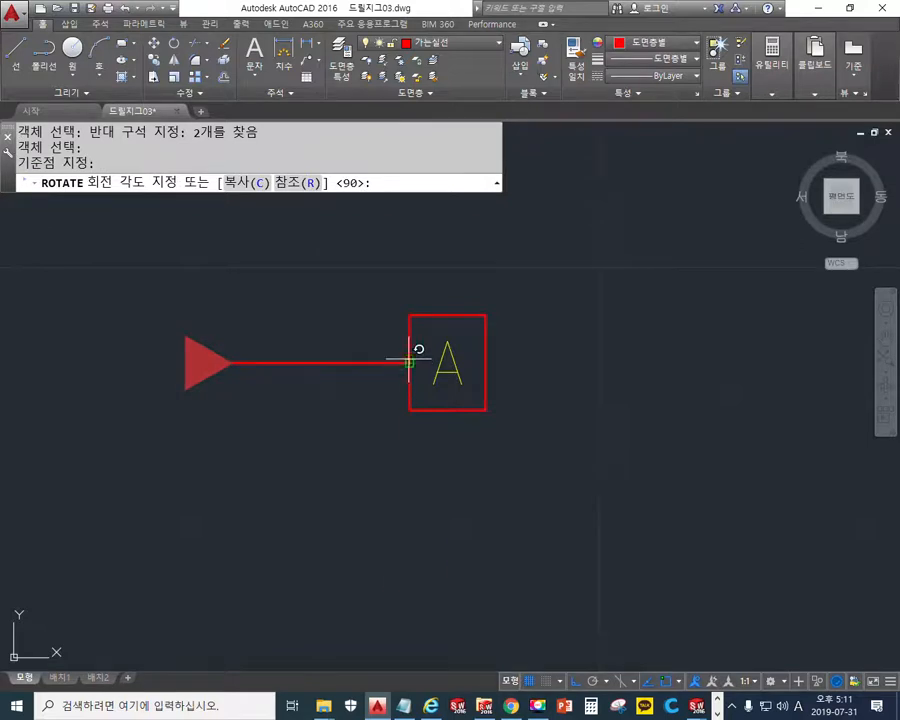
{"action": "middle_click_drag", "start_coordinate": [386, 524], "coordinate": [370, 586]}
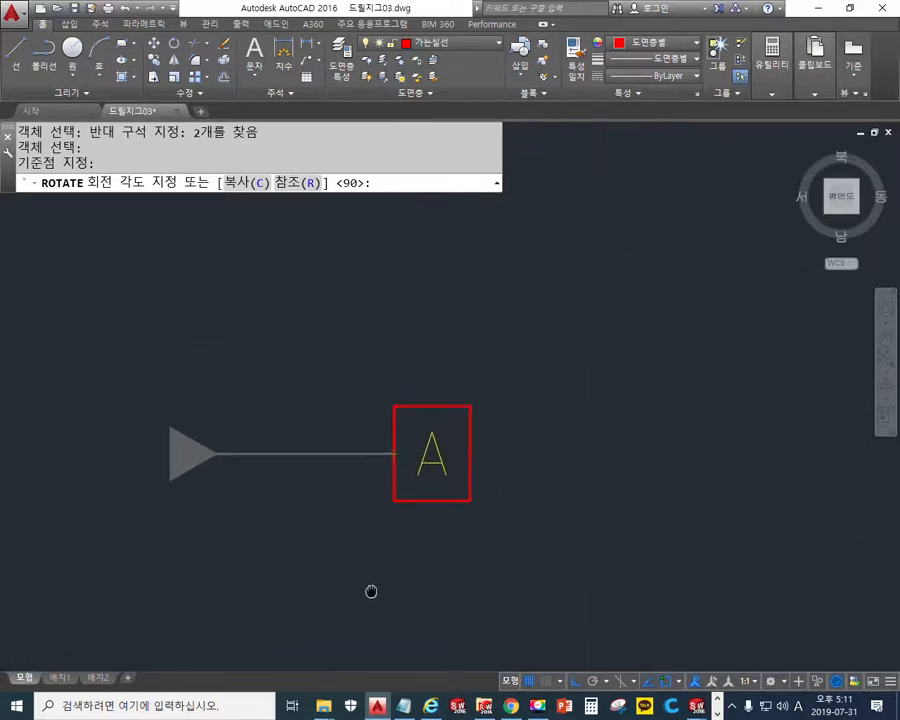
{"action": "scroll", "coordinate": [378, 540], "scroll_direction": "down", "scroll_amount": 2}
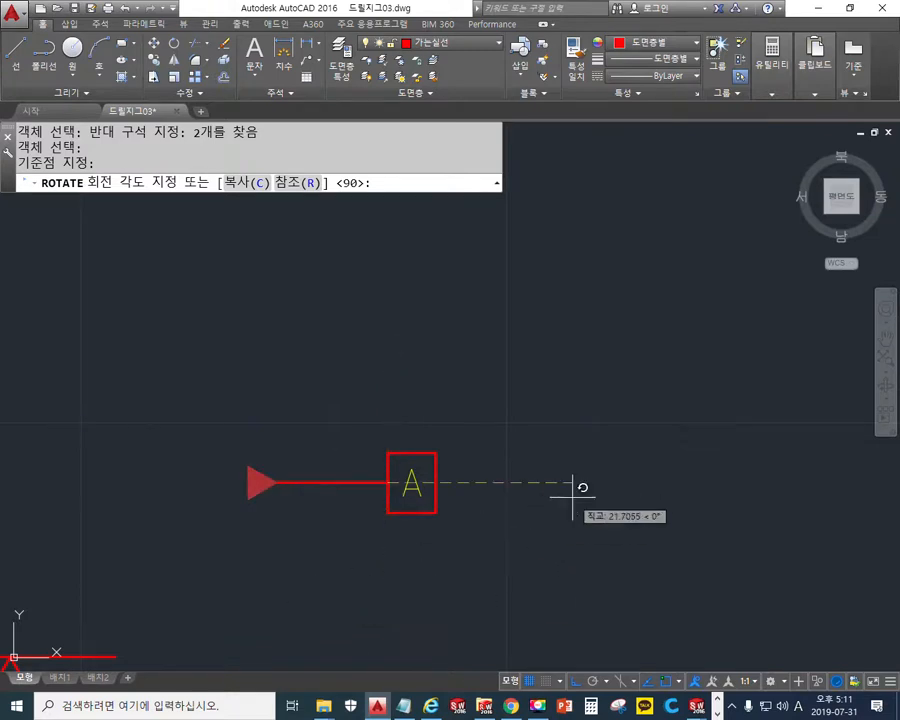
{"action": "left_click", "coordinate": [322, 613]}
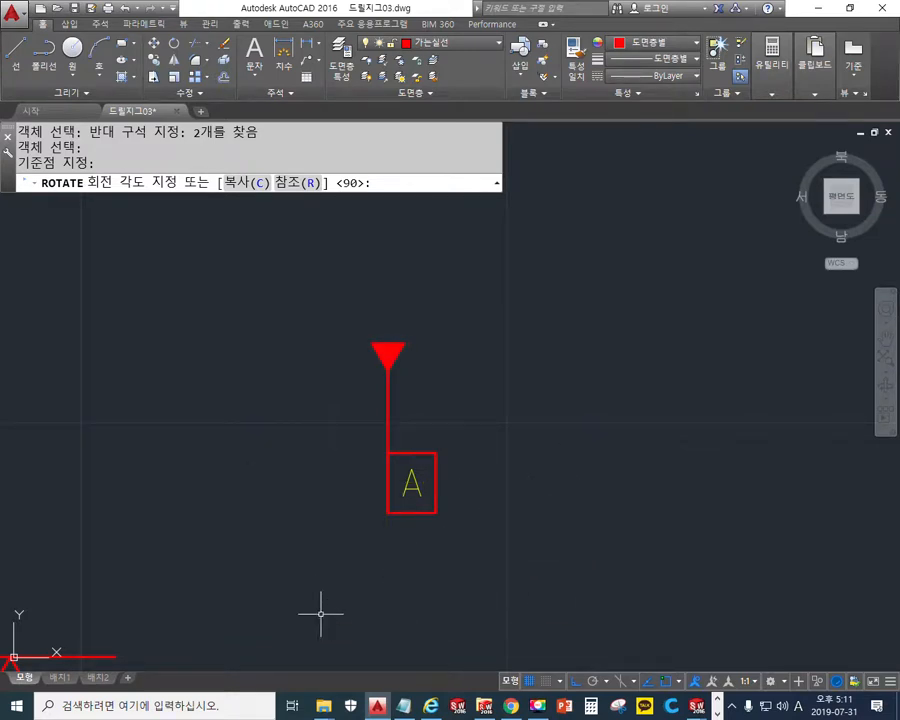
Move the leader line and triangle so the line's lower end meets the midpoint of the A box's top edge
{"action": "scroll", "coordinate": [457, 428], "scroll_direction": "up", "scroll_amount": 2}
{"action": "middle_click_drag", "start_coordinate": [448, 428], "coordinate": [432, 364]}
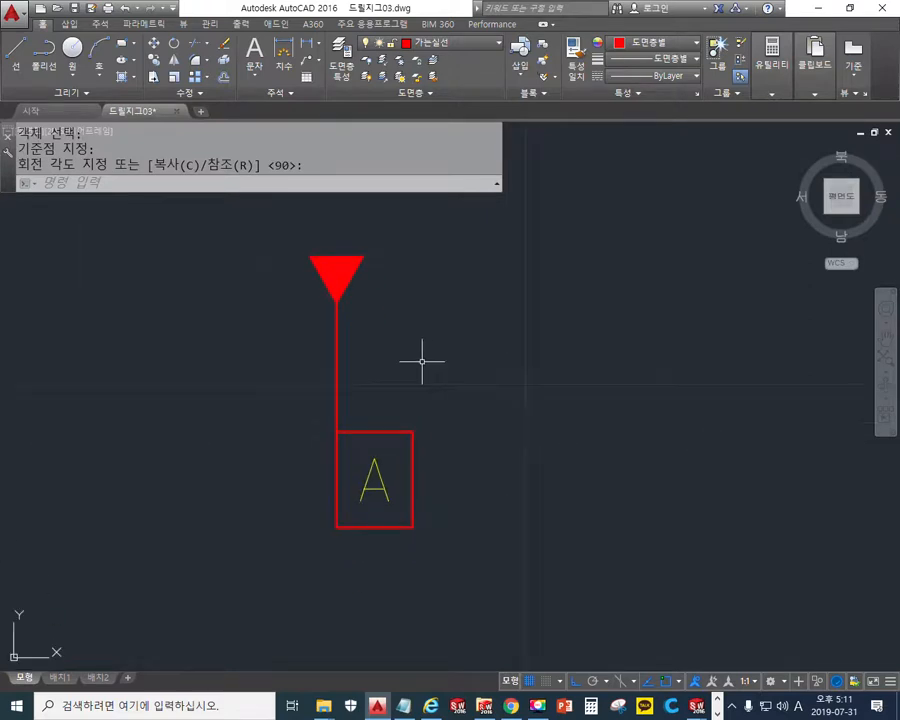
{"action": "type", "text": "m"}
{"action": "key", "text": "Return"}
{"action": "left_click", "coordinate": [440, 352]}
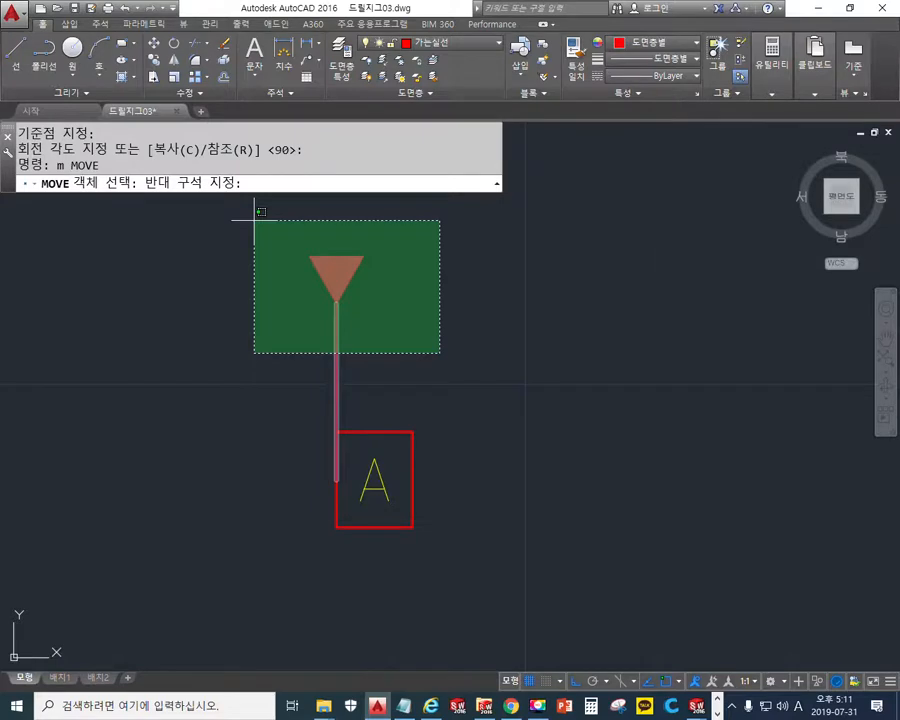
{"action": "left_click", "coordinate": [254, 220]}
{"action": "key", "text": "Return"}
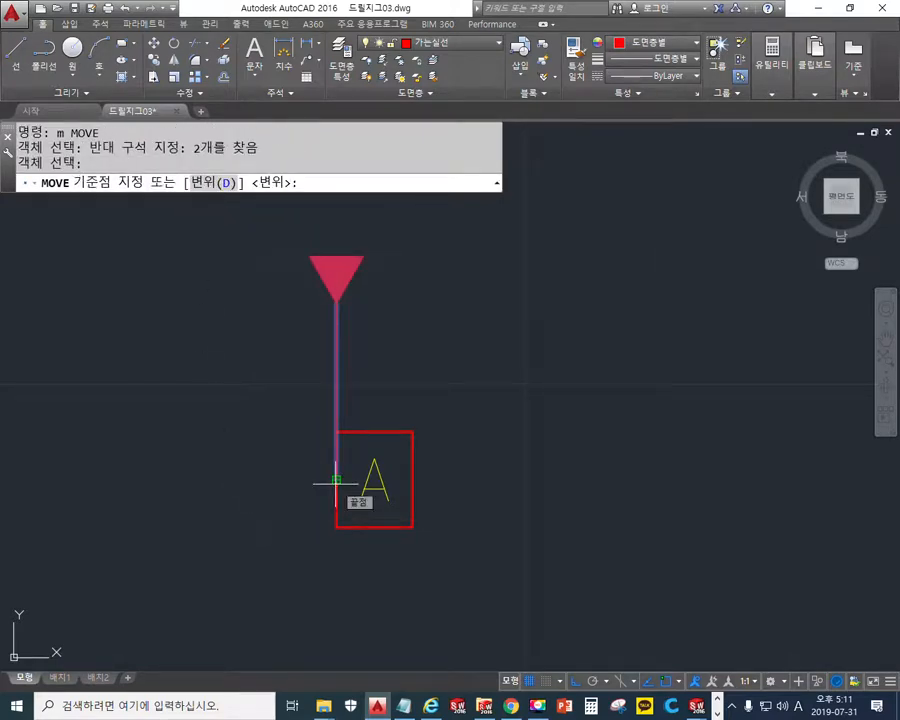
{"action": "left_click", "coordinate": [336, 481]}
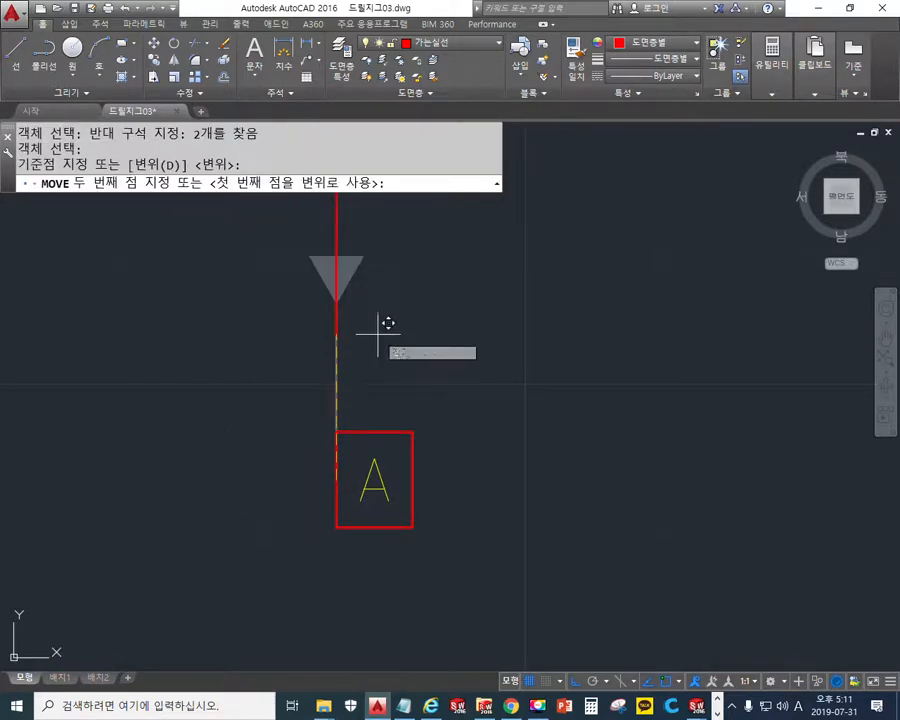
{"action": "left_click", "coordinate": [375, 432]}
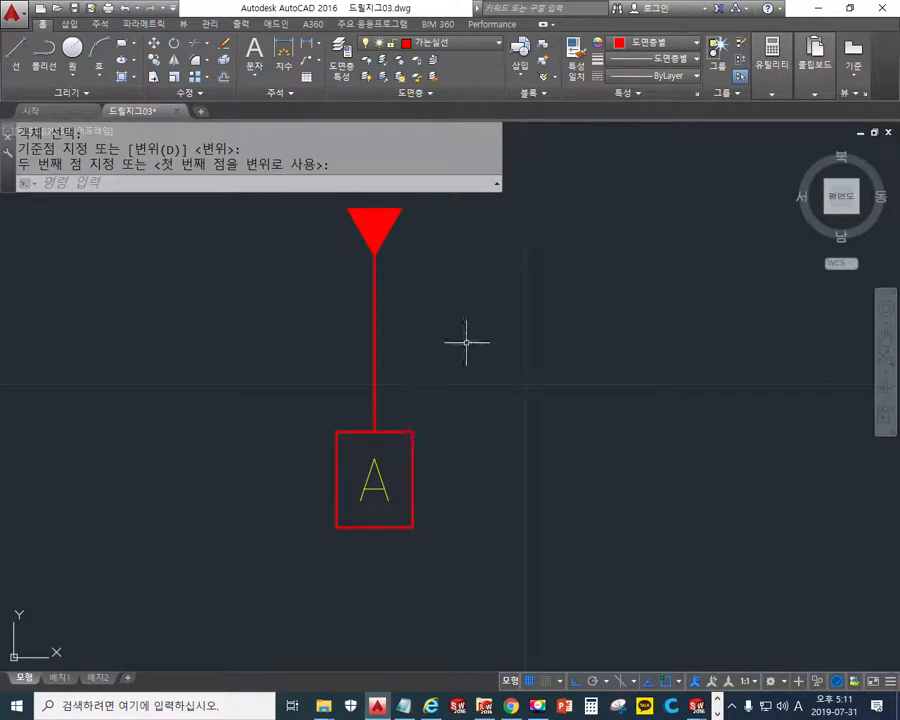
Sketch with the screen pen how the datum symbol's triangle corner attaches to the end of the plate's bottom extension line, then clear the marks
{"action": "scroll", "coordinate": [450, 360], "scroll_direction": "down", "scroll_amount": 6}
{"action": "mouse_move", "coordinate": [376, 420]}
{"action": "middle_mouse_down"}
{"action": "mouse_move", "coordinate": [473, 433]}
{"action": "mouse_move", "coordinate": [503, 344]}
{"action": "middle_mouse_up"}
{"action": "scroll", "coordinate": [536, 362], "scroll_direction": "up", "scroll_amount": 2}
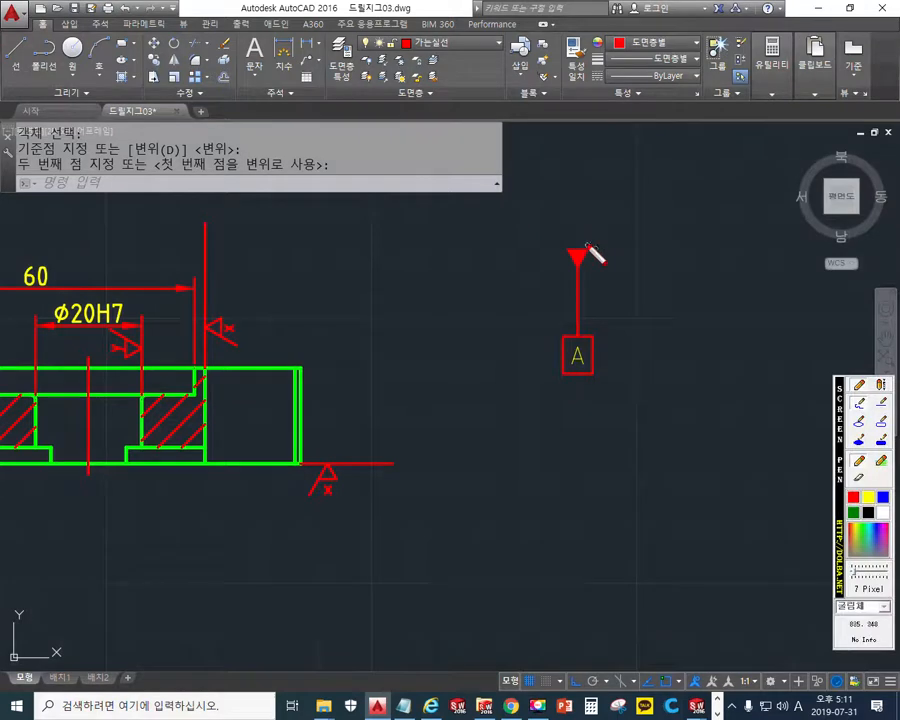
{"action": "mouse_move", "coordinate": [556, 250]}
{"action": "left_mouse_down"}
{"action": "mouse_move", "coordinate": [612, 258]}
{"action": "mouse_move", "coordinate": [556, 256]}
{"action": "mouse_move", "coordinate": [542, 240]}
{"action": "left_mouse_up"}
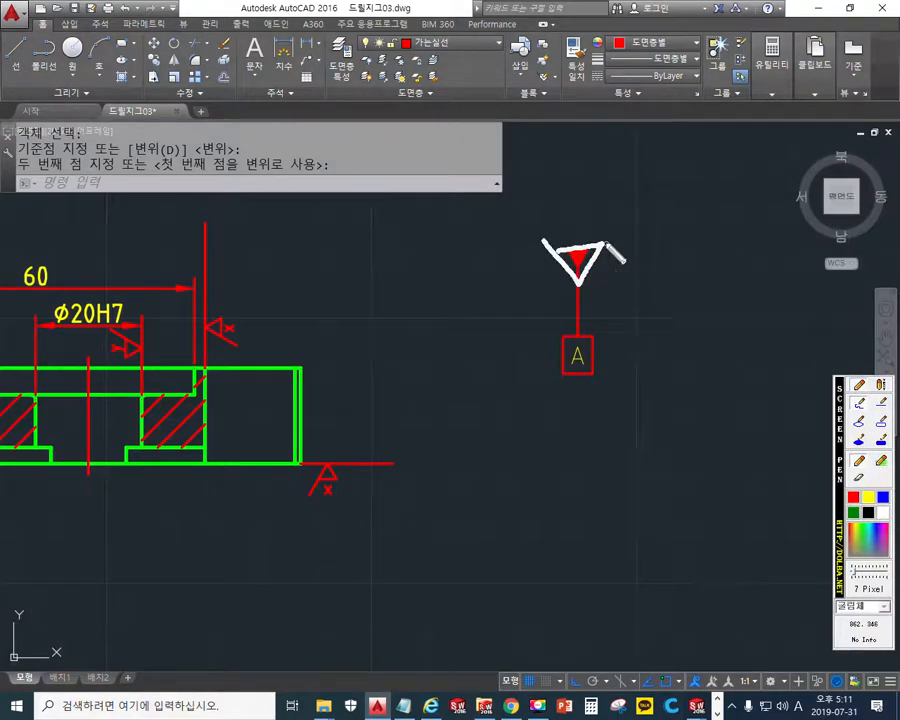
{"action": "mouse_move", "coordinate": [602, 248]}
{"action": "left_mouse_down"}
{"action": "mouse_move", "coordinate": [622, 243]}
{"action": "mouse_move", "coordinate": [612, 246]}
{"action": "left_mouse_up"}
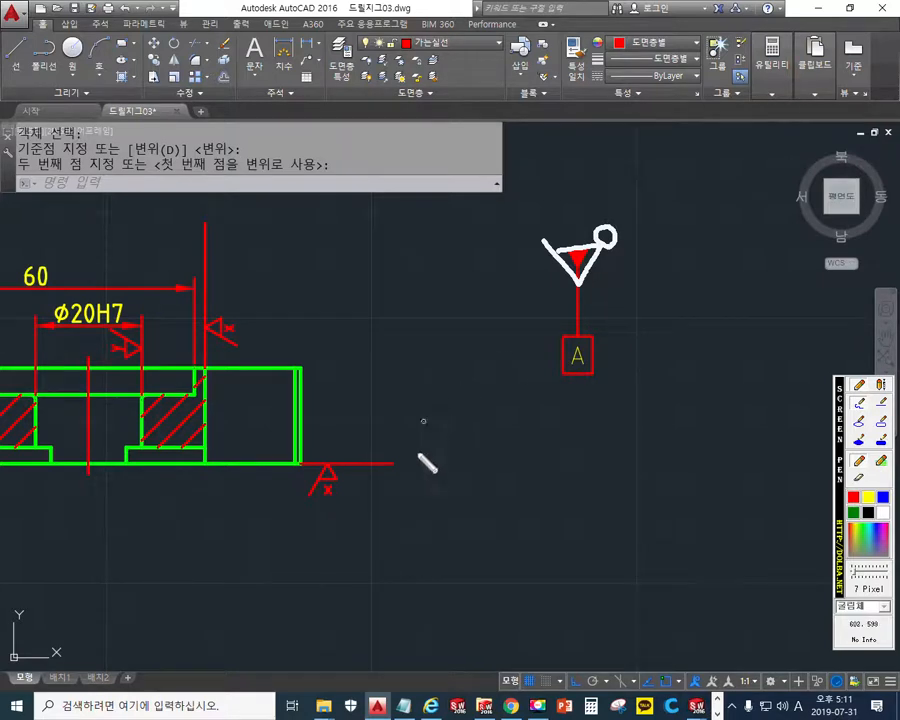
{"action": "mouse_move", "coordinate": [400, 472]}
{"action": "left_mouse_down"}
{"action": "mouse_move", "coordinate": [402, 460]}
{"action": "mouse_move", "coordinate": [399, 470]}
{"action": "left_mouse_up"}
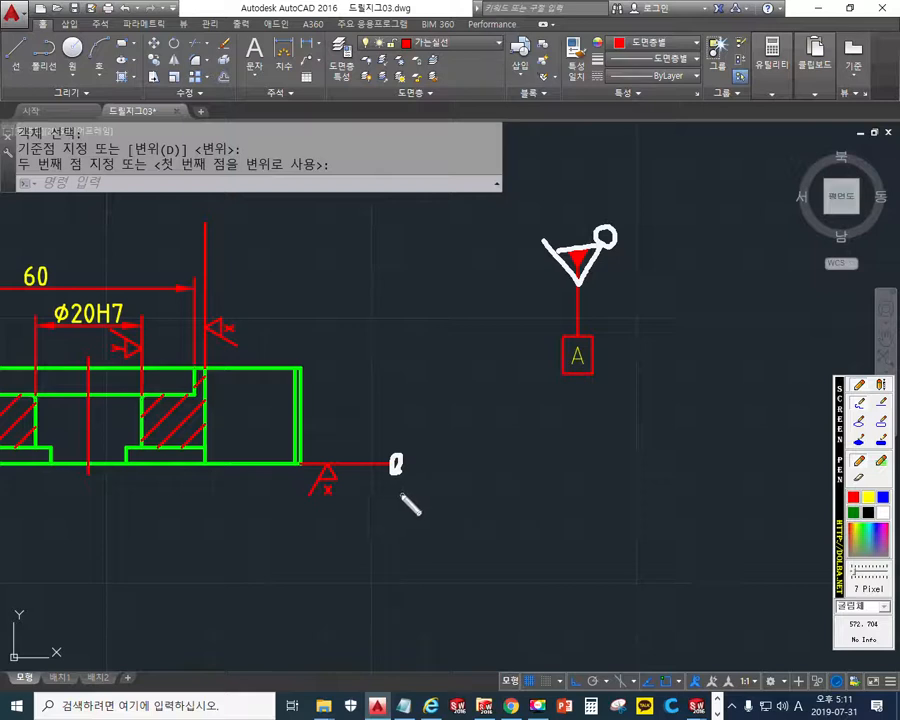
{"action": "mouse_move", "coordinate": [400, 466]}
{"action": "left_mouse_down"}
{"action": "mouse_move", "coordinate": [366, 478]}
{"action": "mouse_move", "coordinate": [357, 542]}
{"action": "mouse_move", "coordinate": [386, 592]}
{"action": "mouse_move", "coordinate": [362, 588]}
{"action": "mouse_move", "coordinate": [350, 528]}
{"action": "left_mouse_up"}
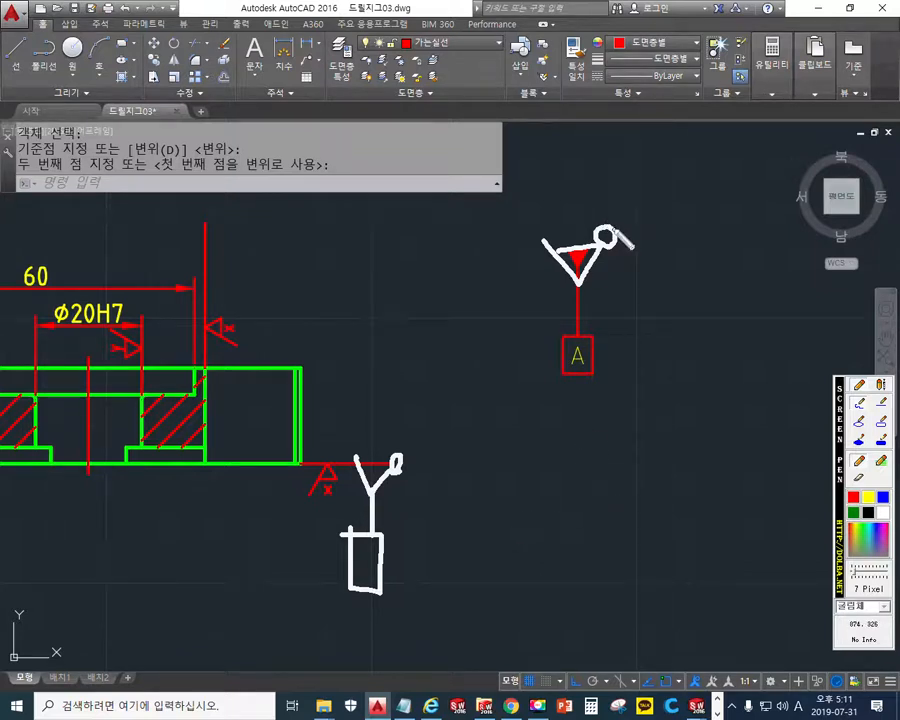
{"action": "key", "text": "Escape"}
Move the whole datum A symbol so its triangle's upper right corner sits at the end of the bottom extension line
{"action": "type", "text": "m"}
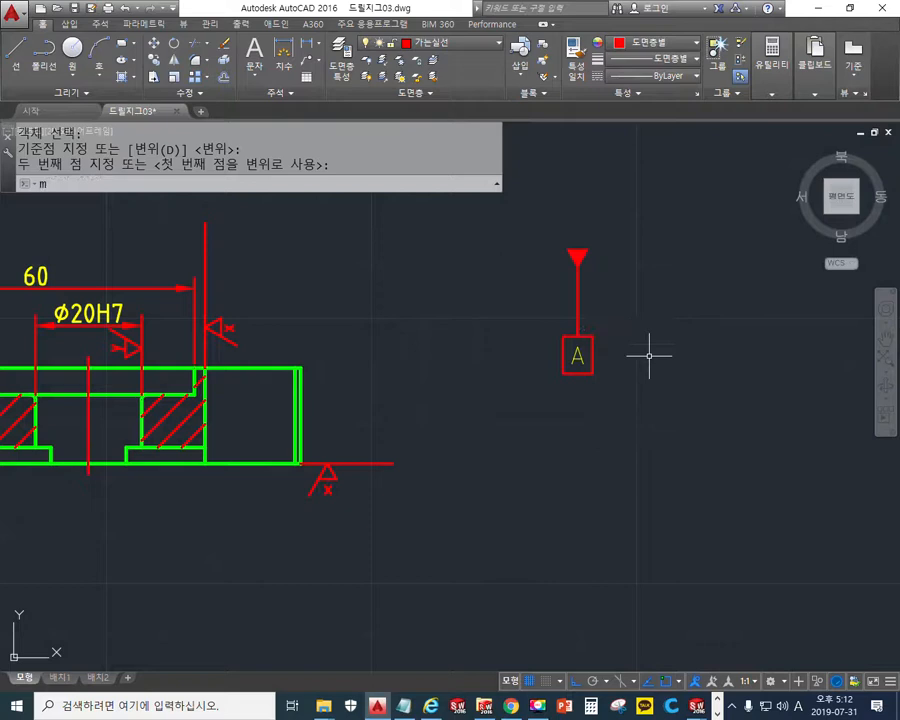
{"action": "key", "text": "space"}
{"action": "left_click", "coordinate": [651, 419]}
{"action": "left_click", "coordinate": [524, 218]}
{"action": "key", "text": "space"}
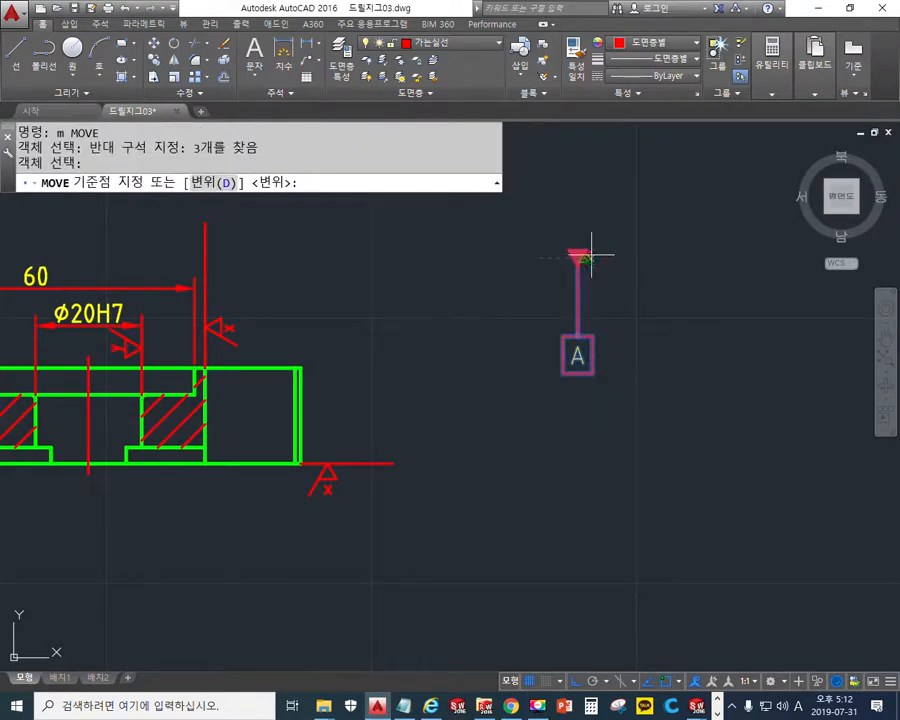
{"action": "left_click", "coordinate": [590, 252]}
{"action": "left_click", "coordinate": [384, 464]}
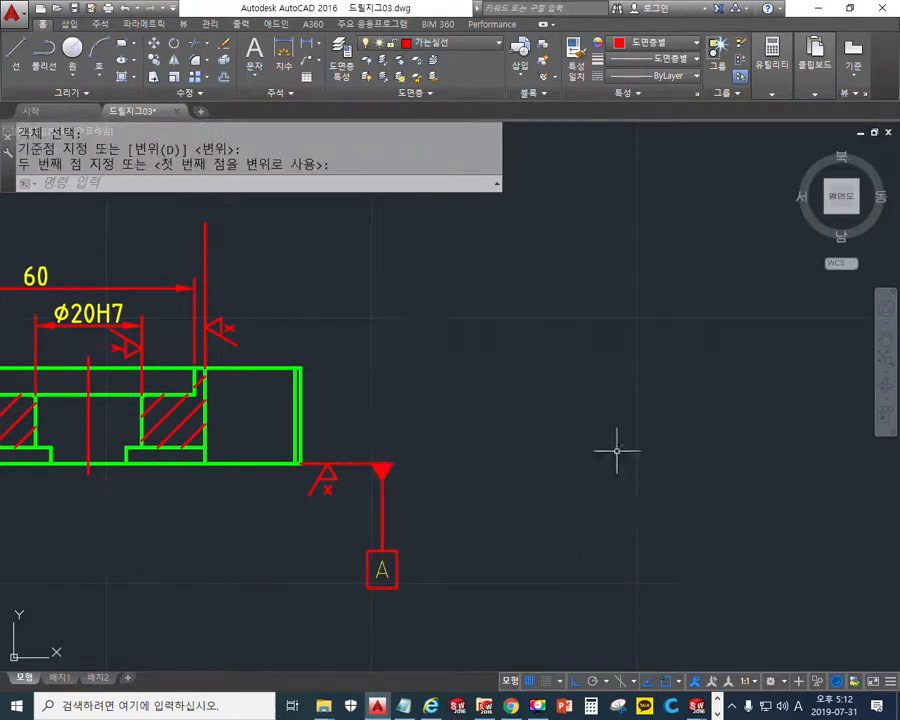
Stretch the datum A symbol and the extension line's end horizontally toward the plate to shorten the extension line
{"action": "scroll", "coordinate": [473, 474], "scroll_direction": "up", "scroll_amount": 3}
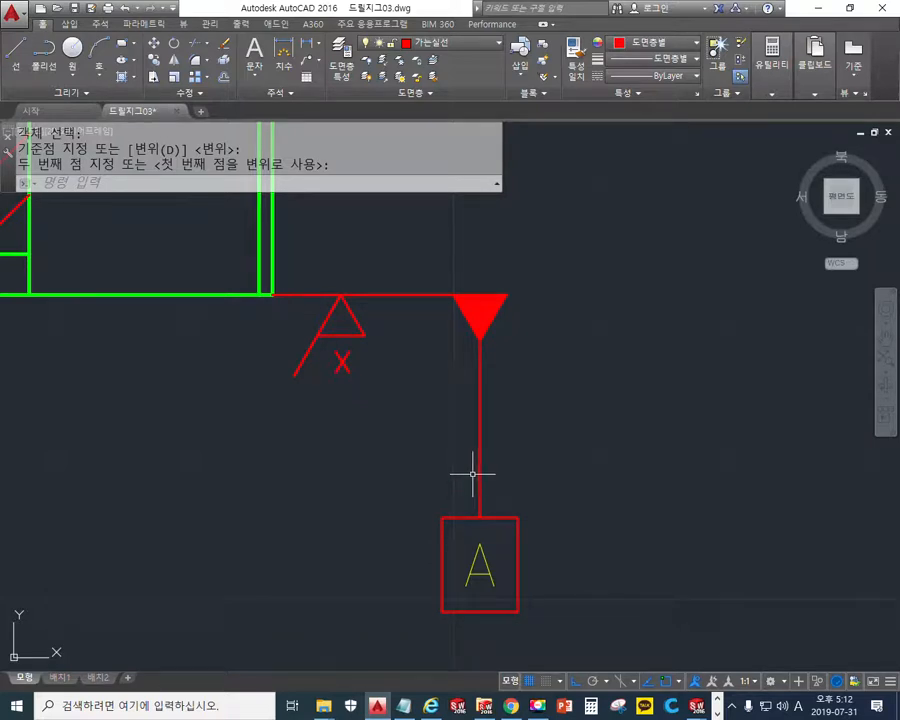
{"action": "scroll", "coordinate": [560, 370], "scroll_direction": "down", "scroll_amount": 4}
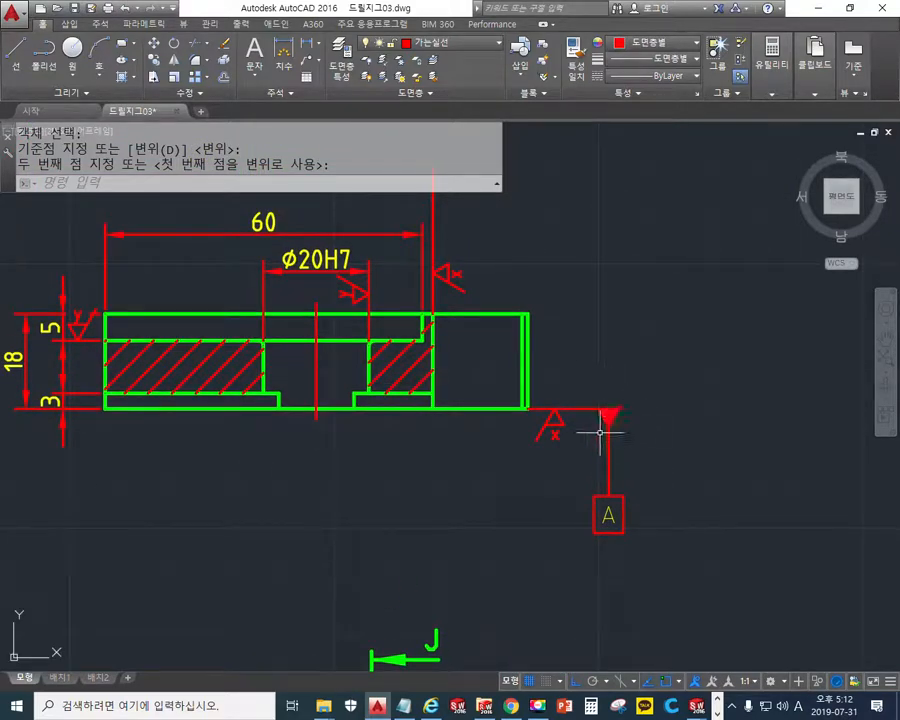
{"action": "scroll", "coordinate": [600, 456], "scroll_direction": "up", "scroll_amount": 5}
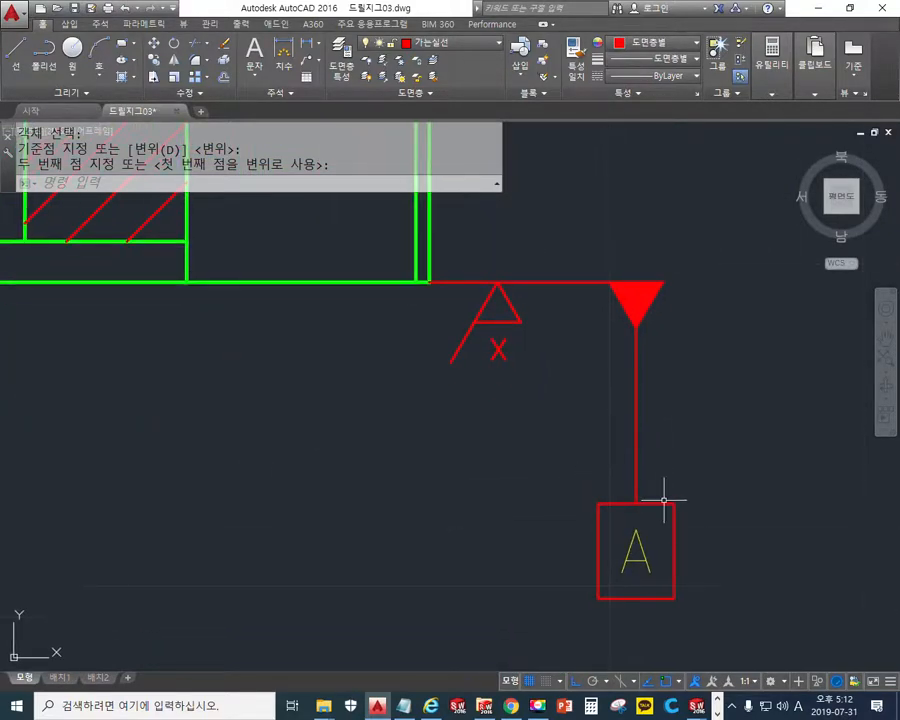
{"action": "middle_click_drag", "start_coordinate": [660, 500], "coordinate": [607, 444]}
{"action": "type", "text": "s"}
{"action": "key", "text": "Return"}
{"action": "left_click", "coordinate": [706, 620]}
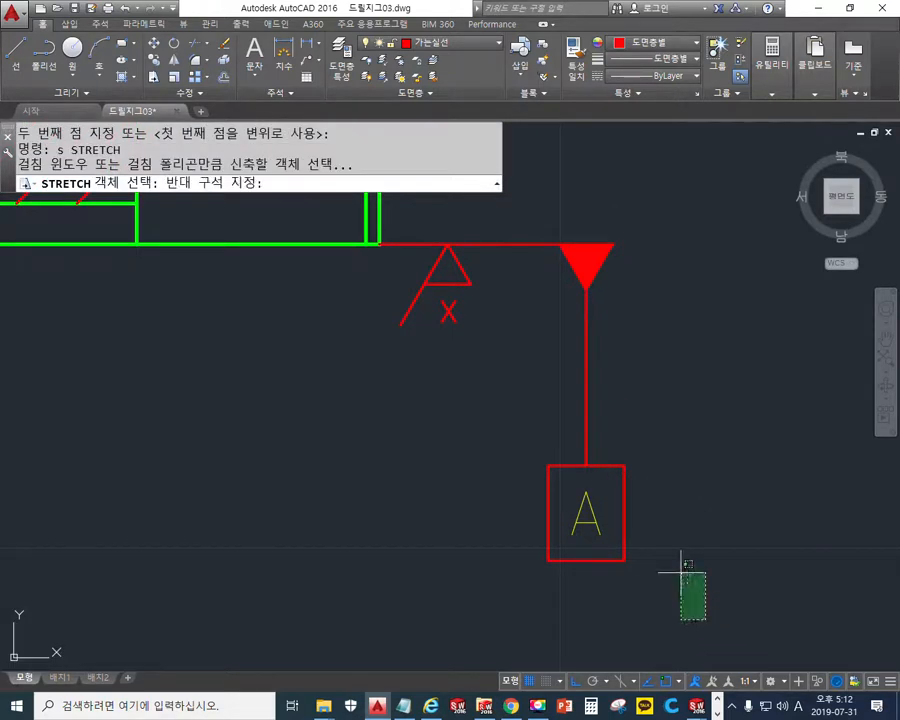
{"action": "left_click", "coordinate": [524, 186]}
{"action": "left_click", "coordinate": [737, 377]}
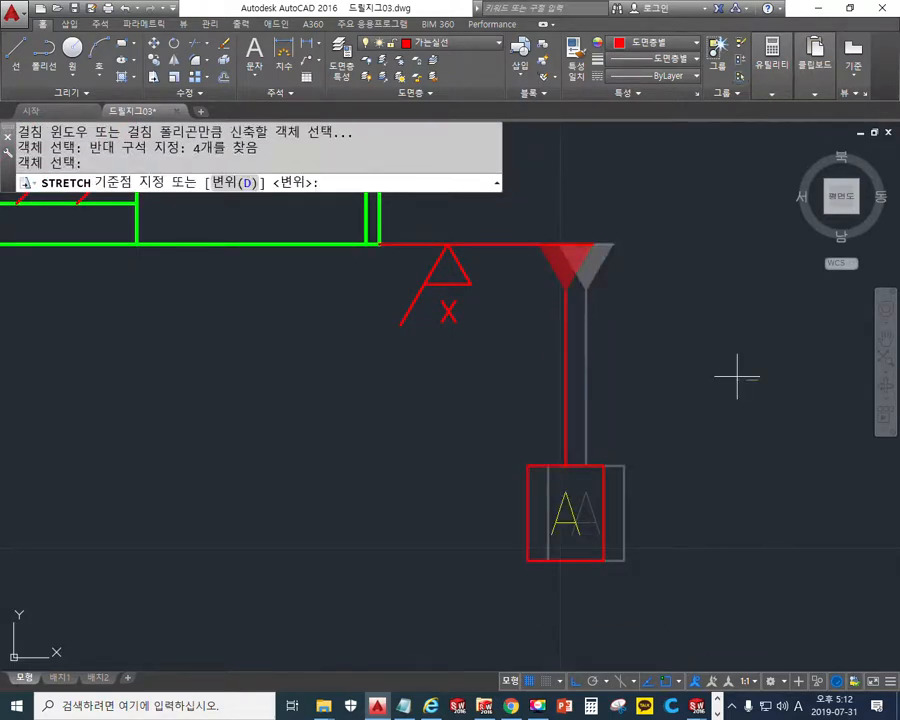
{"action": "left_click", "coordinate": [720, 385]}
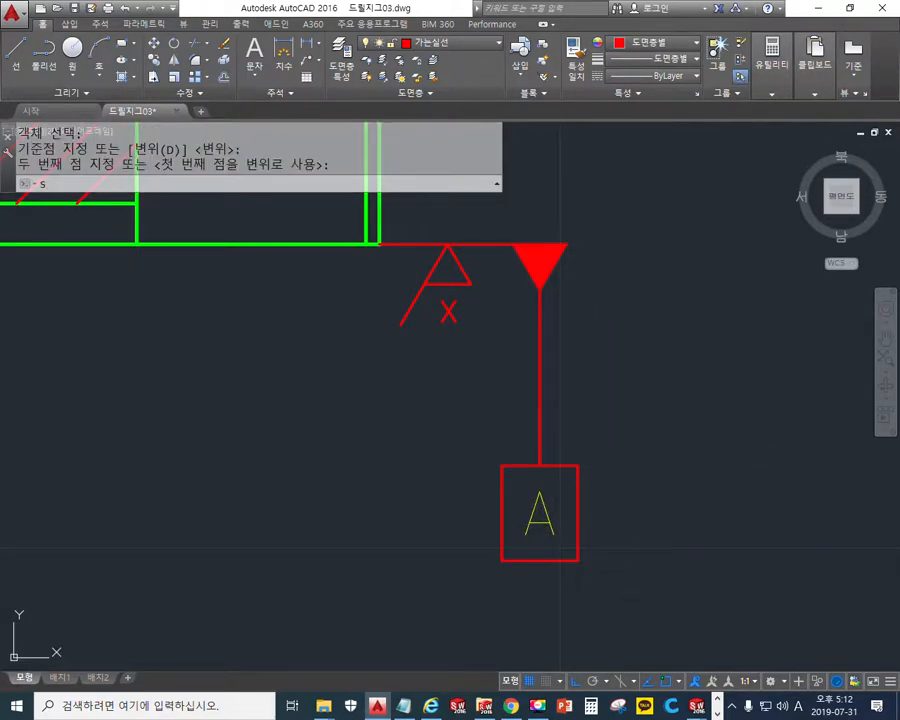
Stretch the A box and the leader's lower end upward by about 8 mm to shorten the datum leader
{"action": "type", "text": "s"}
{"action": "key", "text": "Return"}
{"action": "left_click", "coordinate": [648, 600]}
{"action": "left_click", "coordinate": [422, 418]}
{"action": "key", "text": "Return"}
{"action": "left_click", "coordinate": [717, 497]}
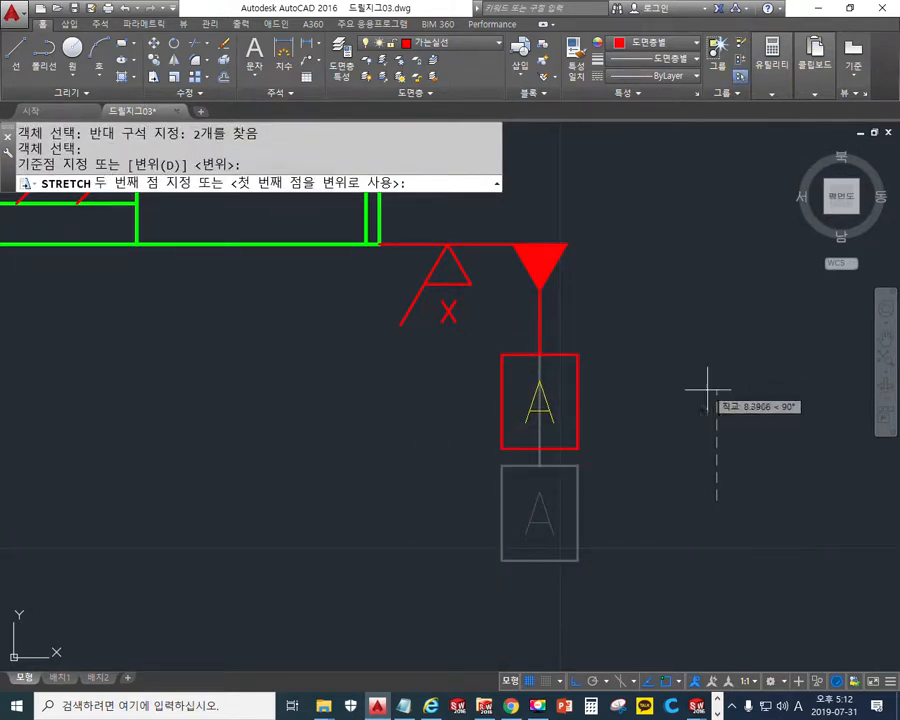
{"action": "left_click", "coordinate": [700, 396]}
{"action": "middle_click_drag", "start_coordinate": [306, 400], "coordinate": [322, 456]}
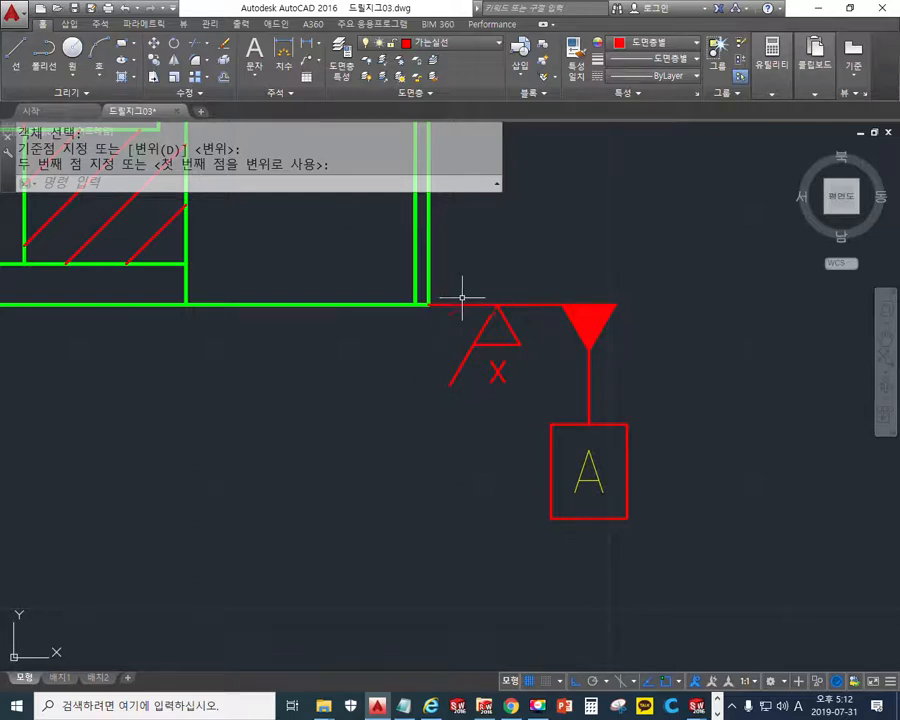
Mark the section's vertical face, its x surface finish symbol and an arrow to its extension line with the screen pen, then clear the marks
{"action": "scroll", "coordinate": [458, 297], "scroll_direction": "down", "scroll_amount": 3}
{"action": "middle_click_drag", "start_coordinate": [558, 241], "coordinate": [492, 270]}
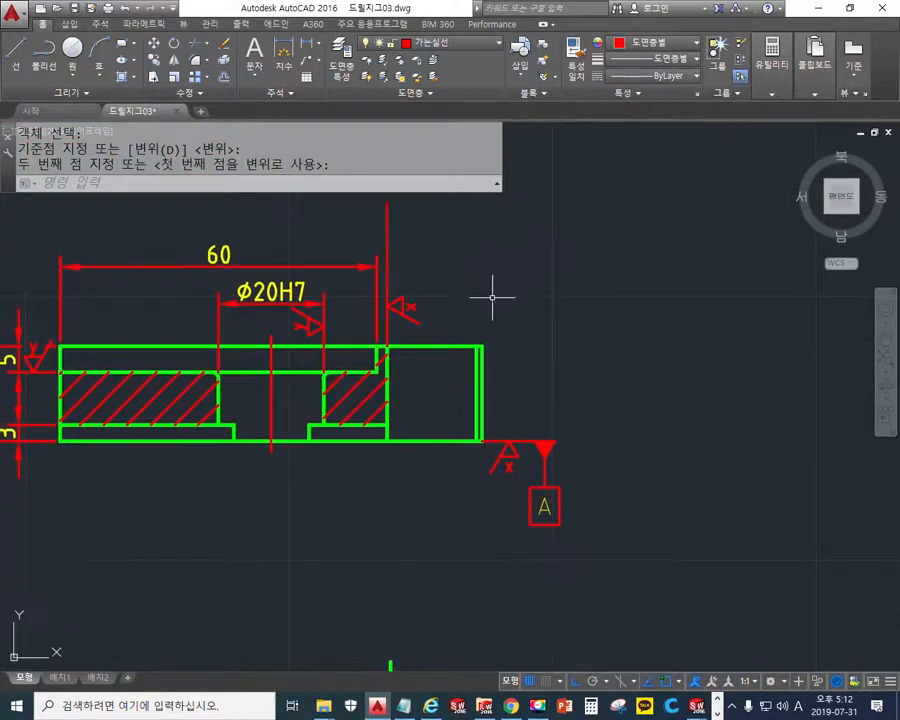
{"action": "key", "text": "ctrl+F12"}
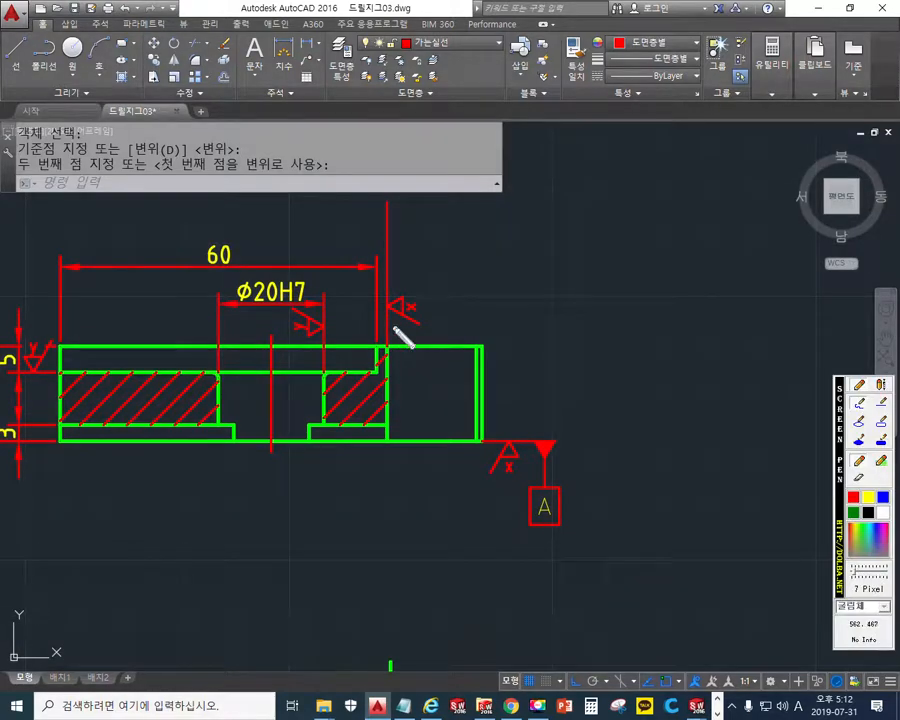
{"action": "left_click_drag", "start_coordinate": [393, 330], "coordinate": [401, 450]}
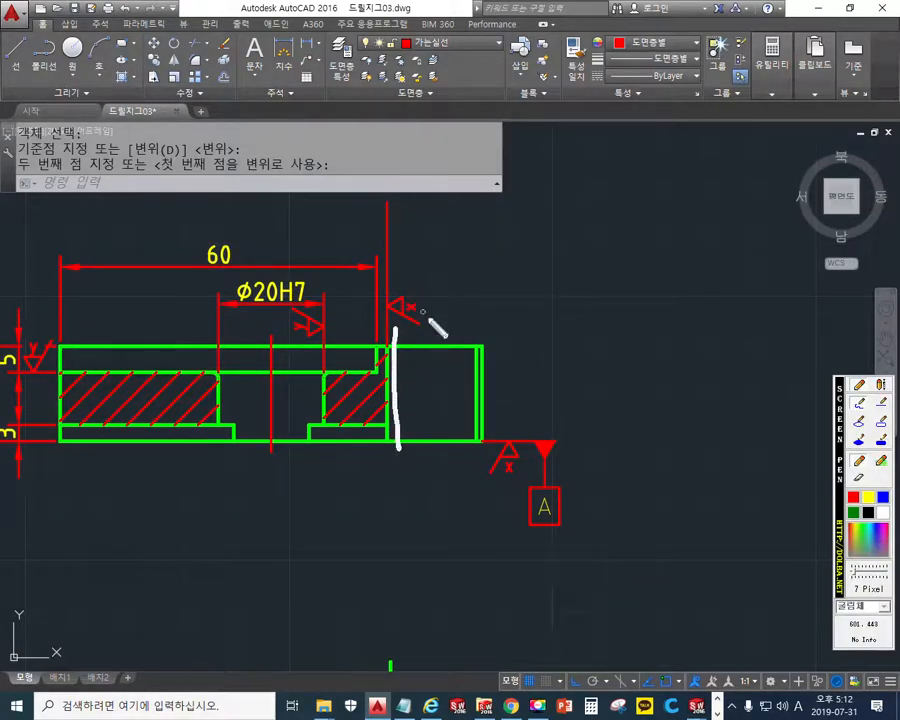
{"action": "mouse_move", "coordinate": [395, 322]}
{"action": "left_mouse_down"}
{"action": "mouse_move", "coordinate": [437, 330]}
{"action": "mouse_move", "coordinate": [412, 338]}
{"action": "left_mouse_up"}
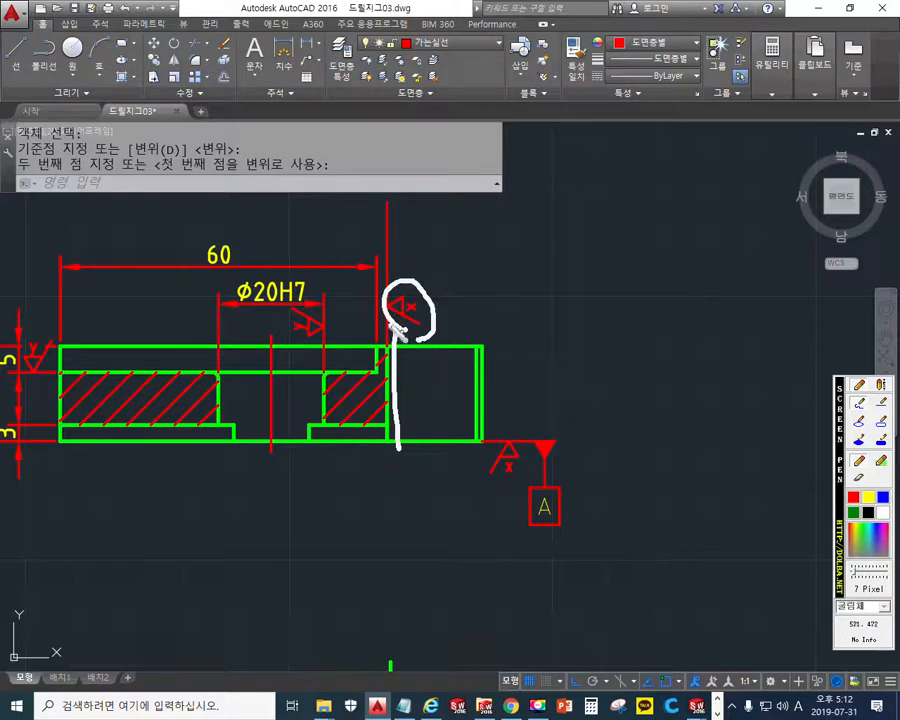
{"action": "mouse_move", "coordinate": [404, 240]}
{"action": "left_mouse_down"}
{"action": "mouse_move", "coordinate": [542, 240]}
{"action": "mouse_move", "coordinate": [393, 240]}
{"action": "mouse_move", "coordinate": [431, 266]}
{"action": "left_mouse_up"}
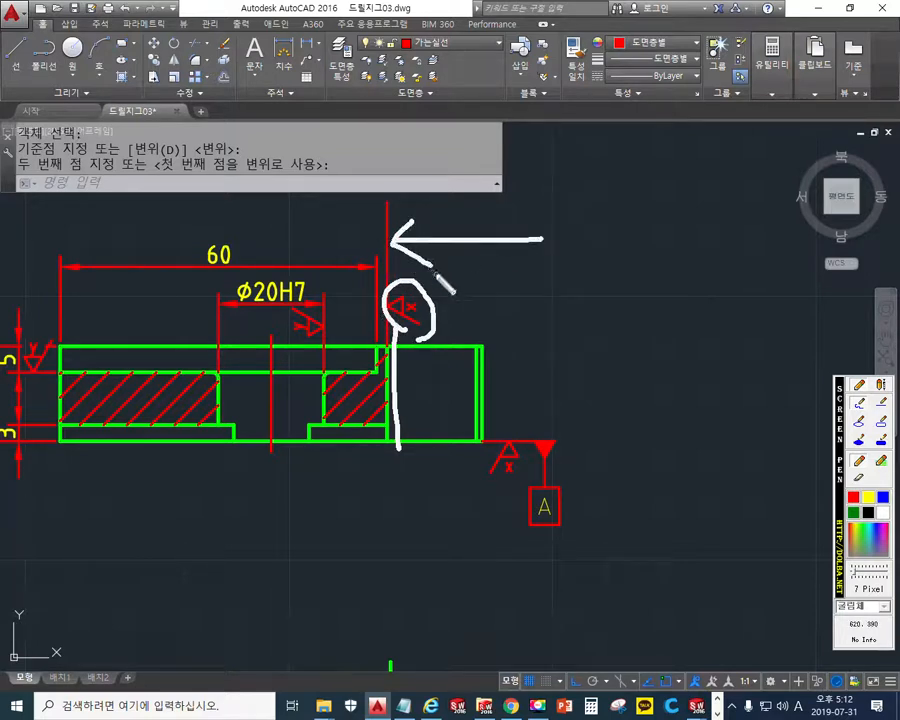
{"action": "key", "text": "Escape"}
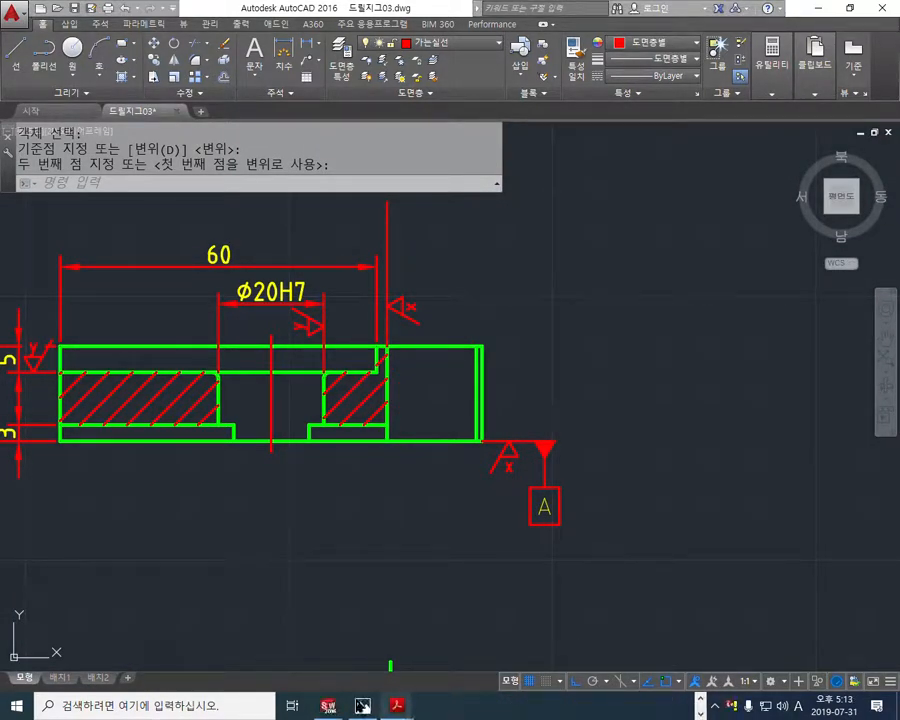
{"action": "mouse_move", "coordinate": [362, 705]}
{"action": "left_click", "coordinate": [268, 622]}
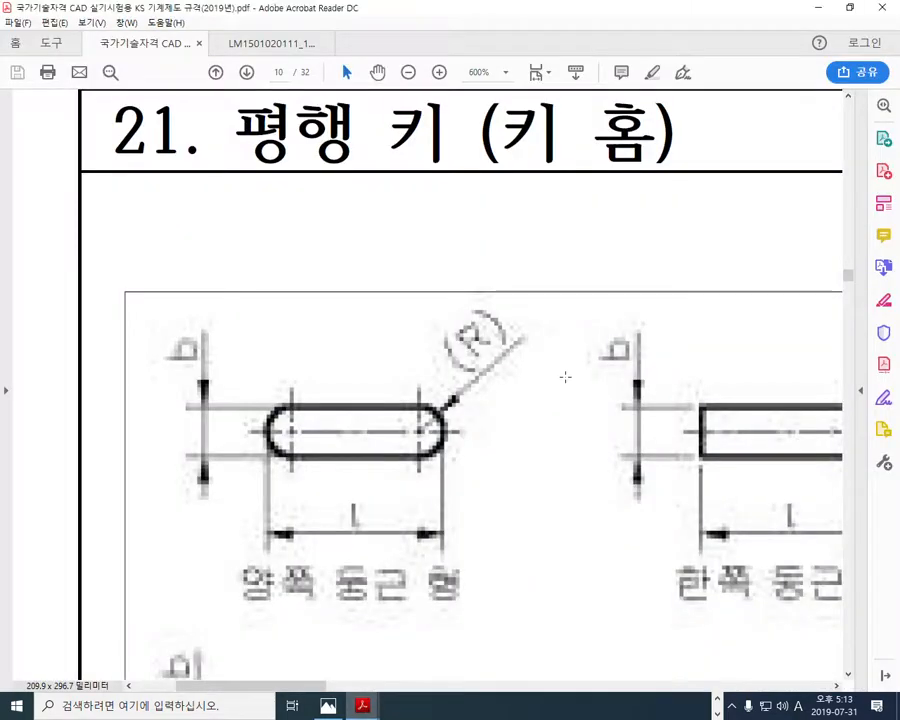
{"action": "left_click", "coordinate": [325, 43]}
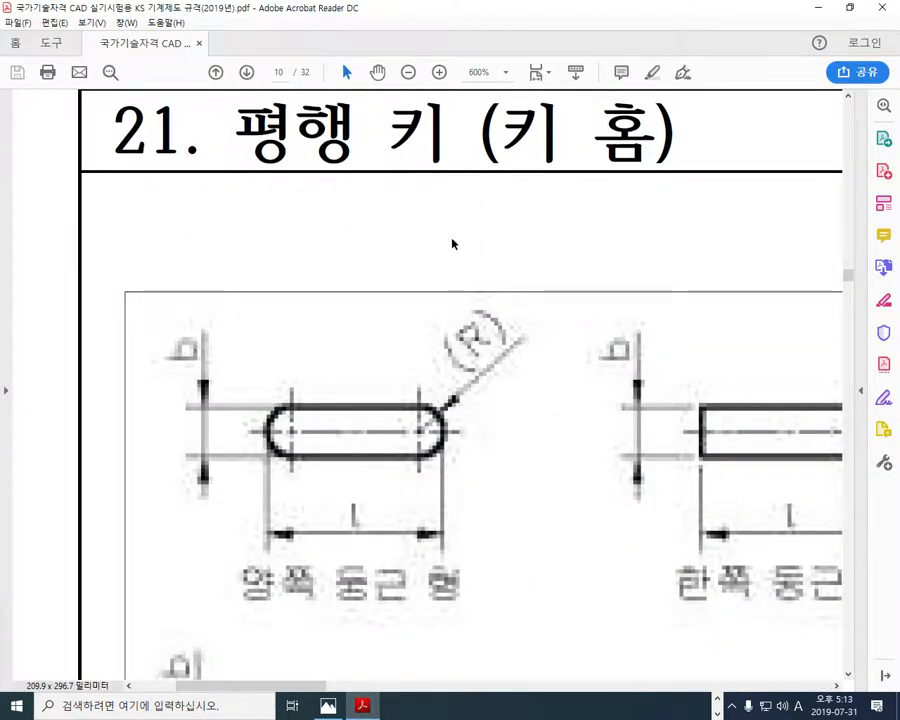
Find the IT 공차 (IT tolerance) table on page 2 and enlarge it to 300%
{"action": "scroll", "coordinate": [450, 242], "scroll_direction": "down", "scroll_amount": 7, "text": "ctrl"}
{"action": "scroll", "coordinate": [446, 268], "scroll_direction": "up", "scroll_amount": 9}
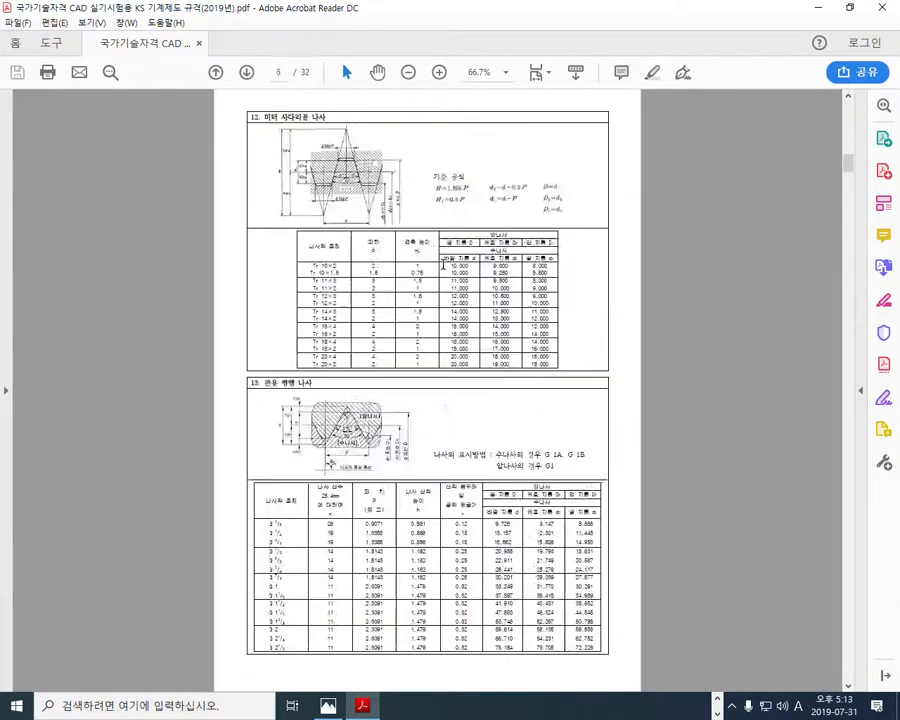
{"action": "scroll", "coordinate": [440, 264], "scroll_direction": "down", "scroll_amount": 1}
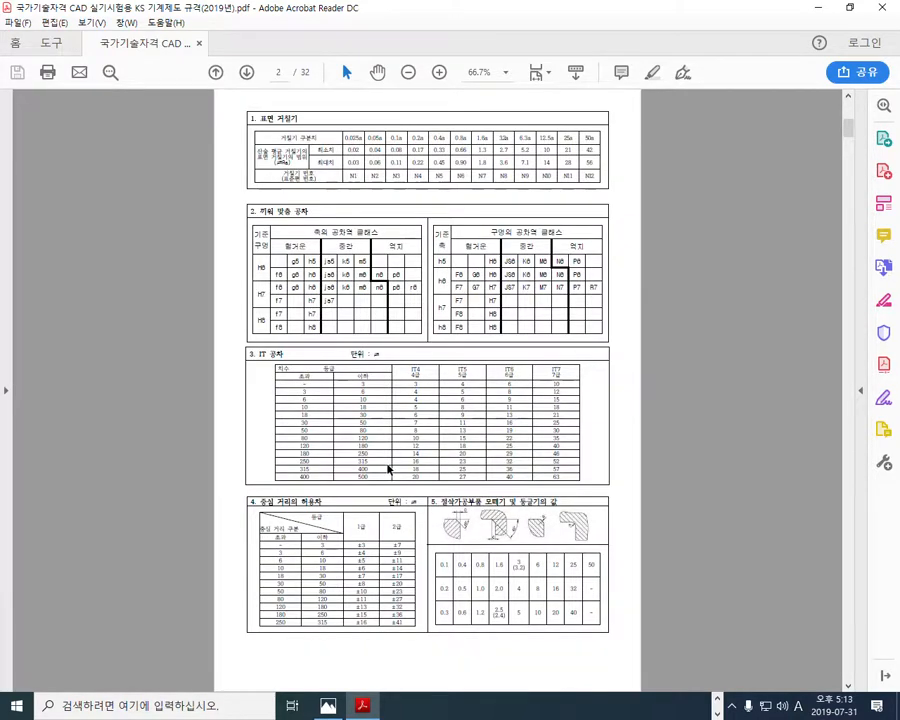
{"action": "scroll", "coordinate": [387, 465], "scroll_direction": "up", "scroll_amount": 4, "text": "ctrl"}
{"action": "scroll", "coordinate": [388, 466], "scroll_direction": "up", "scroll_amount": 1, "text": "ctrl"}
{"action": "scroll", "coordinate": [337, 452], "scroll_direction": "down", "scroll_amount": 1, "text": "ctrl"}
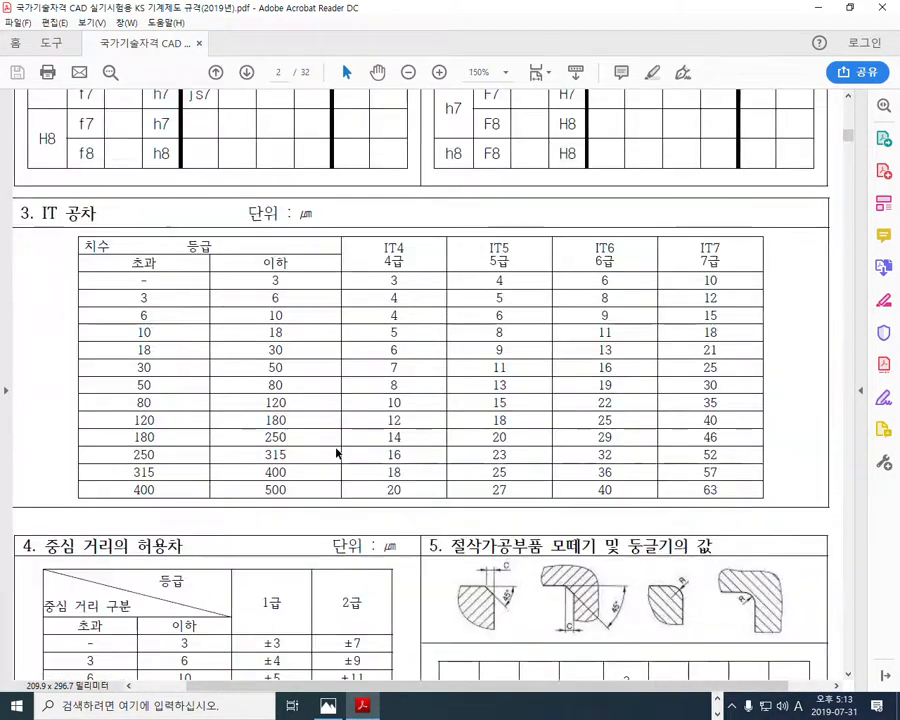
{"action": "left_click_drag", "start_coordinate": [626, 687], "coordinate": [587, 693]}
{"action": "scroll", "coordinate": [290, 332], "scroll_direction": "up", "scroll_amount": 2, "text": "ctrl"}
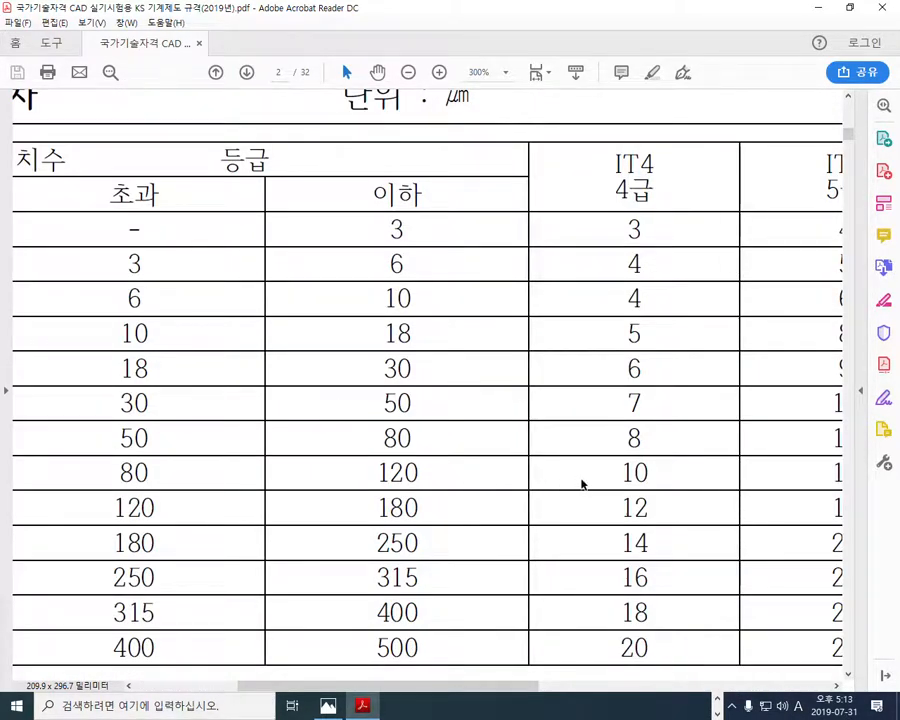
Mark the 10–18 size row of the IT tolerance table with the screen pen, clear the marks and bring the IT5 column into view
{"action": "key", "text": "F2"}
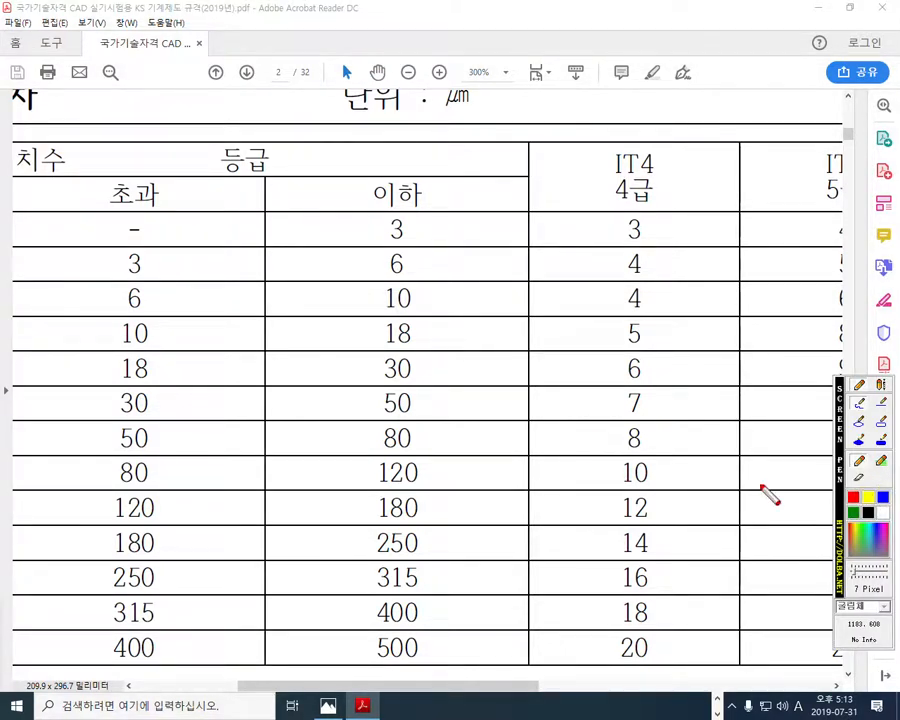
{"action": "left_click_drag", "start_coordinate": [88, 351], "coordinate": [440, 350]}
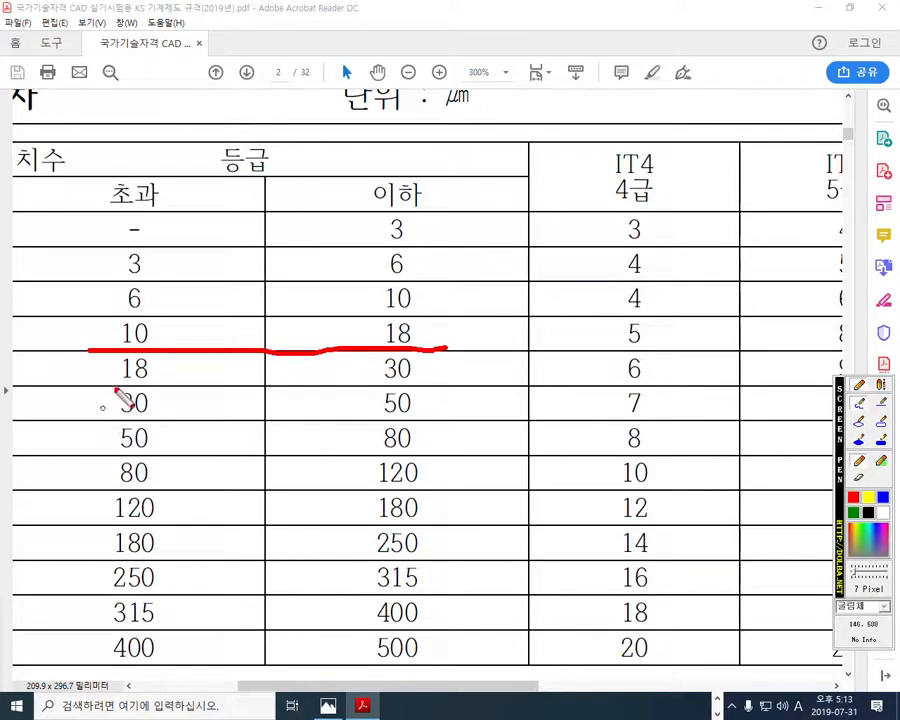
{"action": "mouse_move", "coordinate": [150, 358]}
{"action": "left_mouse_down"}
{"action": "mouse_move", "coordinate": [112, 398]}
{"action": "mouse_move", "coordinate": [166, 410]}
{"action": "left_mouse_up"}
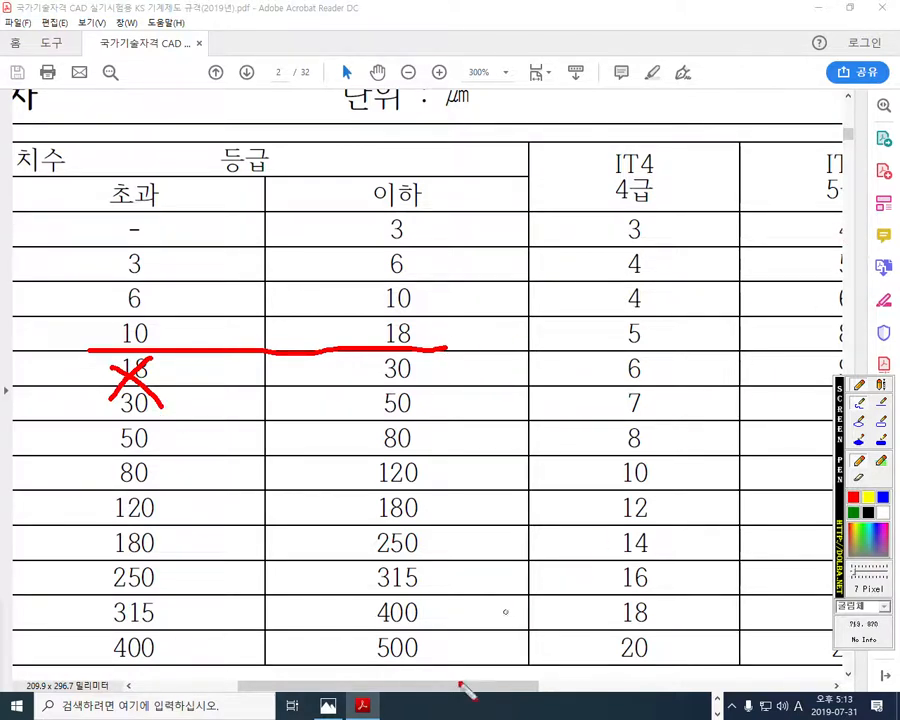
{"action": "key", "text": "Escape"}
{"action": "left_click_drag", "start_coordinate": [449, 685], "coordinate": [476, 685]}
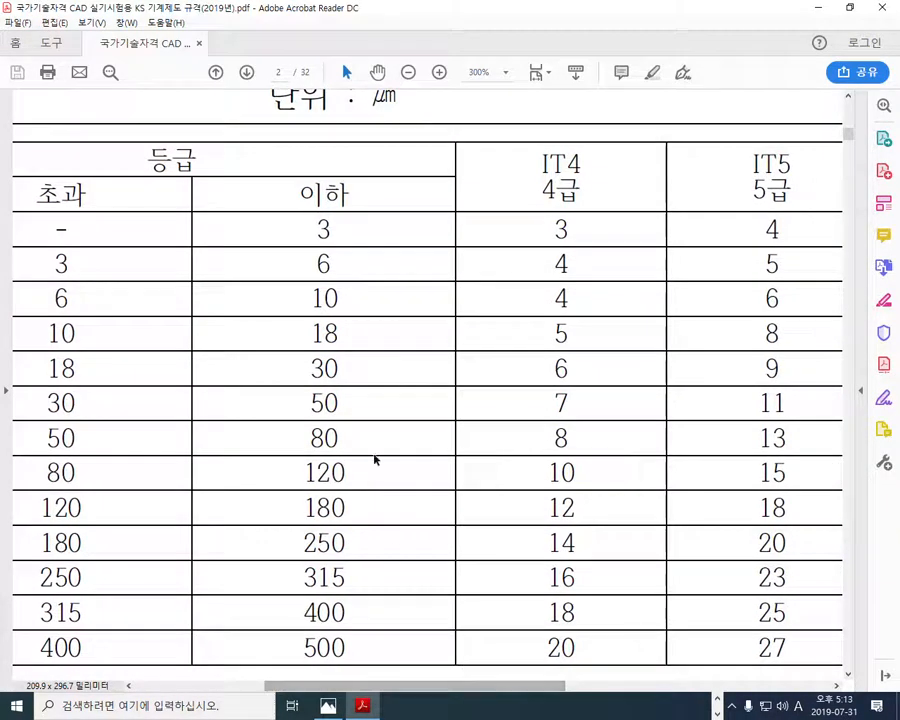
Trace the 10–18 size row across to the IT5 column with the screen pen and circle the tolerance where they meet
{"action": "key", "text": "F12"}
{"action": "left_click_drag", "start_coordinate": [35, 352], "coordinate": [73, 353]}
{"action": "mouse_move", "coordinate": [130, 370]}
{"action": "left_mouse_down"}
{"action": "mouse_move", "coordinate": [544, 352]}
{"action": "mouse_move", "coordinate": [774, 356]}
{"action": "mouse_move", "coordinate": [790, 345]}
{"action": "left_mouse_up"}
{"action": "left_click_drag", "start_coordinate": [797, 128], "coordinate": [797, 200]}
{"action": "mouse_move", "coordinate": [806, 291]}
{"action": "left_mouse_down"}
{"action": "mouse_move", "coordinate": [800, 366]}
{"action": "mouse_move", "coordinate": [770, 300]}
{"action": "mouse_move", "coordinate": [796, 370]}
{"action": "mouse_move", "coordinate": [790, 378]}
{"action": "left_mouse_up"}
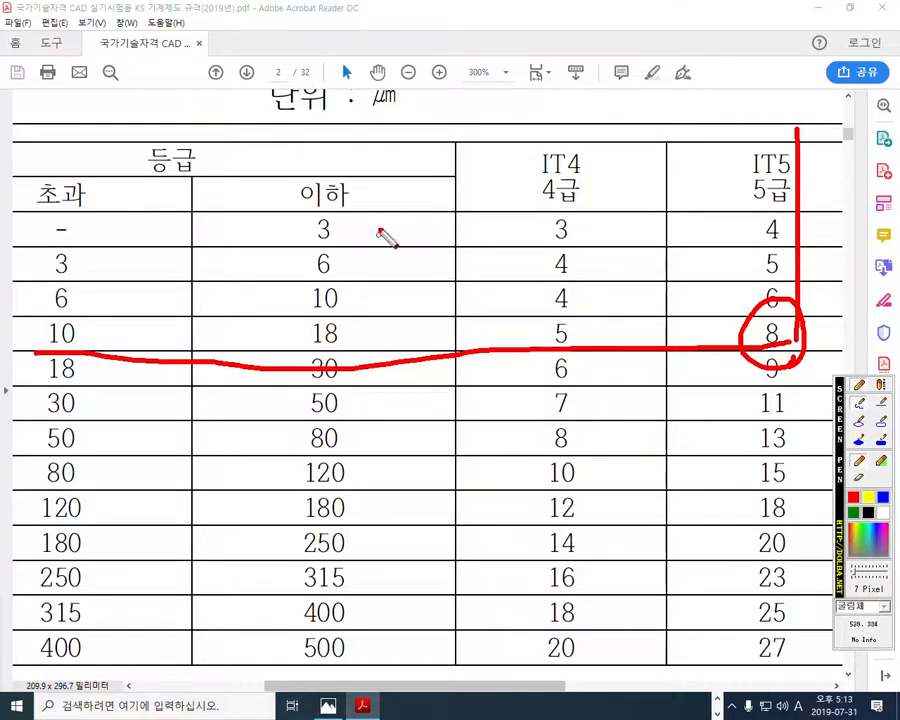
Sketch a base plane with upright and tilted planes on it to illustrate perpendicularity, and clear all pen marks
{"action": "mouse_move", "coordinate": [362, 209]}
{"action": "left_mouse_down"}
{"action": "mouse_move", "coordinate": [538, 261]}
{"action": "mouse_move", "coordinate": [678, 217]}
{"action": "left_mouse_up"}
{"action": "mouse_move", "coordinate": [387, 198]}
{"action": "left_mouse_down"}
{"action": "mouse_move", "coordinate": [589, 171]}
{"action": "mouse_move", "coordinate": [665, 215]}
{"action": "left_mouse_up"}
{"action": "mouse_move", "coordinate": [474, 30]}
{"action": "left_mouse_down"}
{"action": "mouse_move", "coordinate": [473, 155]}
{"action": "mouse_move", "coordinate": [524, 230]}
{"action": "left_mouse_up"}
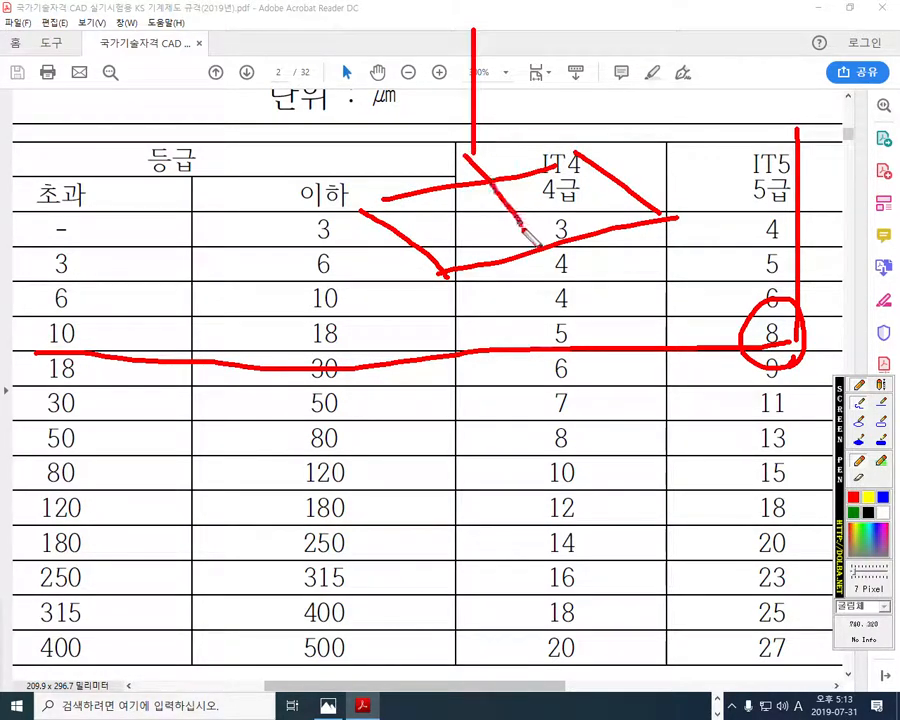
{"action": "mouse_move", "coordinate": [474, 24]}
{"action": "left_mouse_down"}
{"action": "mouse_move", "coordinate": [524, 82]}
{"action": "mouse_move", "coordinate": [530, 243]}
{"action": "left_mouse_up"}
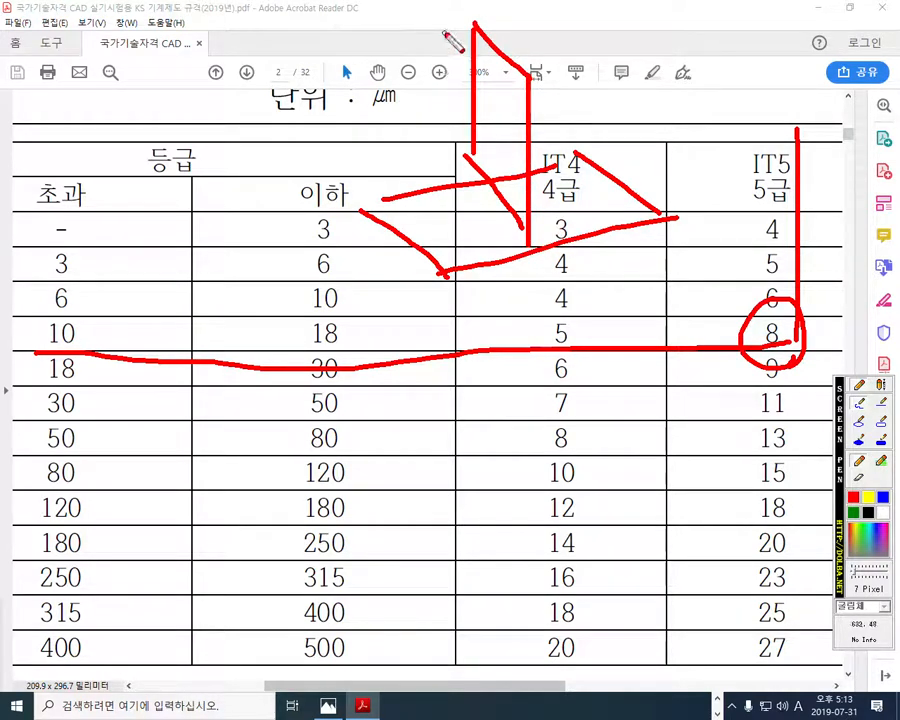
{"action": "left_click_drag", "start_coordinate": [452, 32], "coordinate": [522, 222]}
{"action": "mouse_move", "coordinate": [452, 36]}
{"action": "left_mouse_down"}
{"action": "mouse_move", "coordinate": [478, 49]}
{"action": "mouse_move", "coordinate": [494, 75]}
{"action": "mouse_move", "coordinate": [551, 216]}
{"action": "left_mouse_up"}
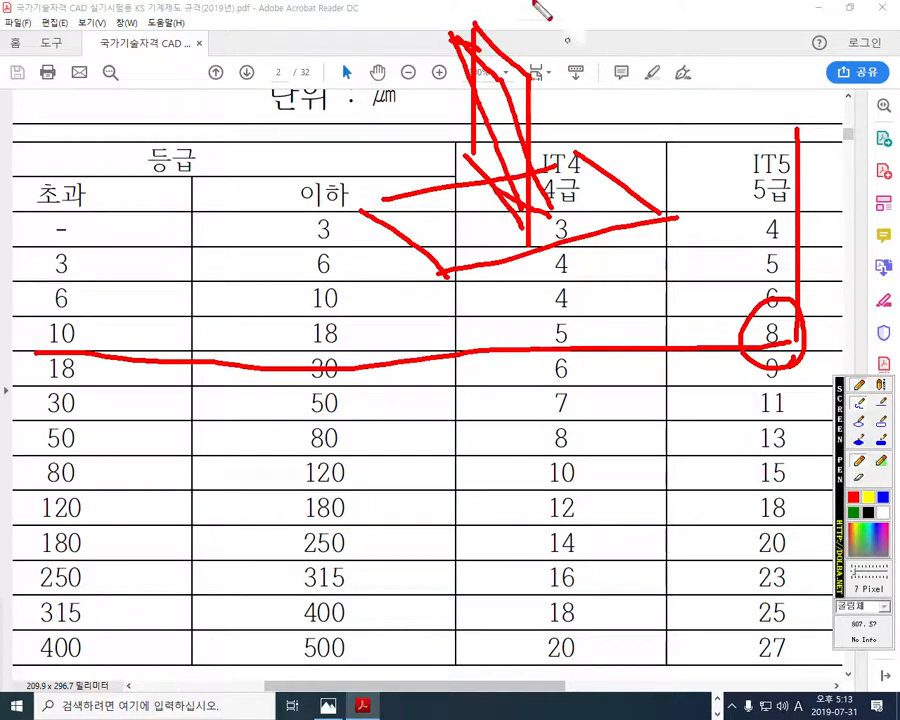
{"action": "mouse_move", "coordinate": [511, 42]}
{"action": "left_mouse_down"}
{"action": "mouse_move", "coordinate": [537, 47]}
{"action": "mouse_move", "coordinate": [528, 78]}
{"action": "left_mouse_up"}
{"action": "left_click_drag", "start_coordinate": [502, 8], "coordinate": [499, 80]}
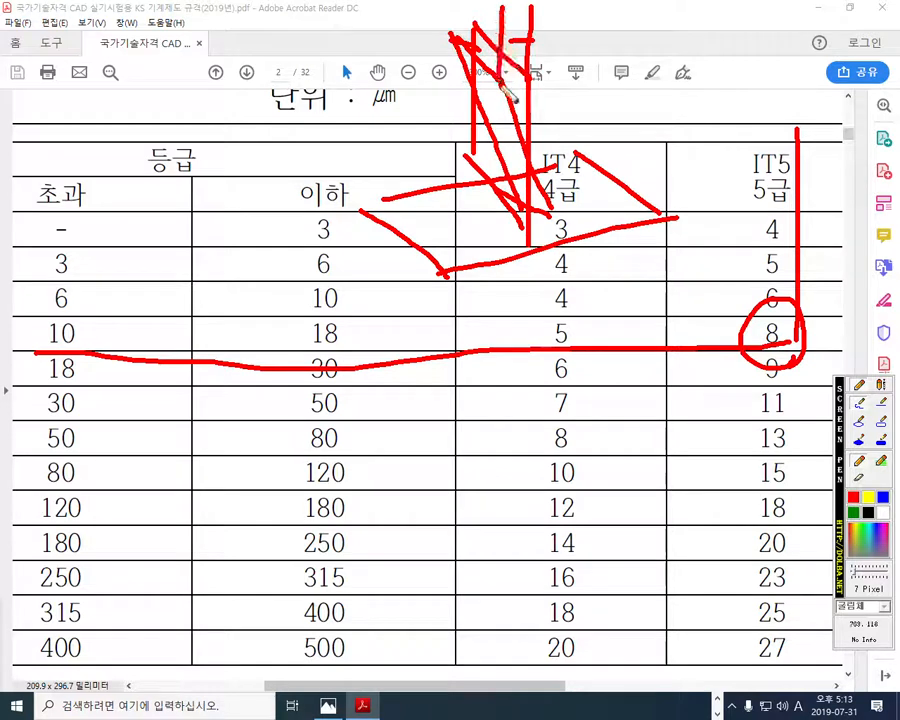
{"action": "left_click_drag", "start_coordinate": [541, 25], "coordinate": [531, 36]}
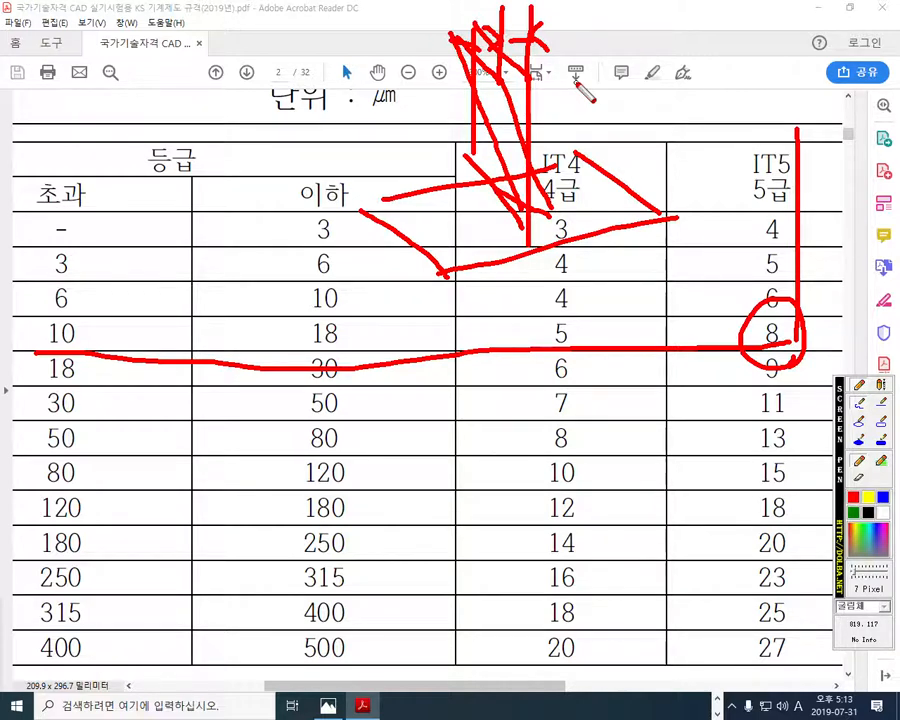
{"action": "key", "text": "Escape"}
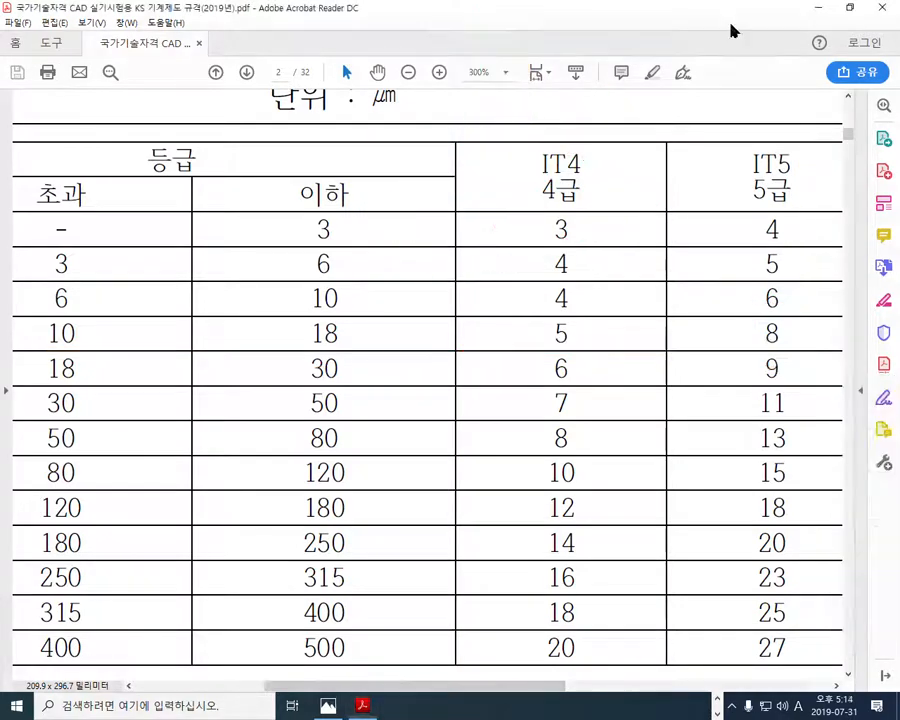
Switch back to the 드릴지그03 drawing in AutoCAD and enlarge the section around the x-marked vertical extension line
{"action": "left_click", "coordinate": [814, 8]}
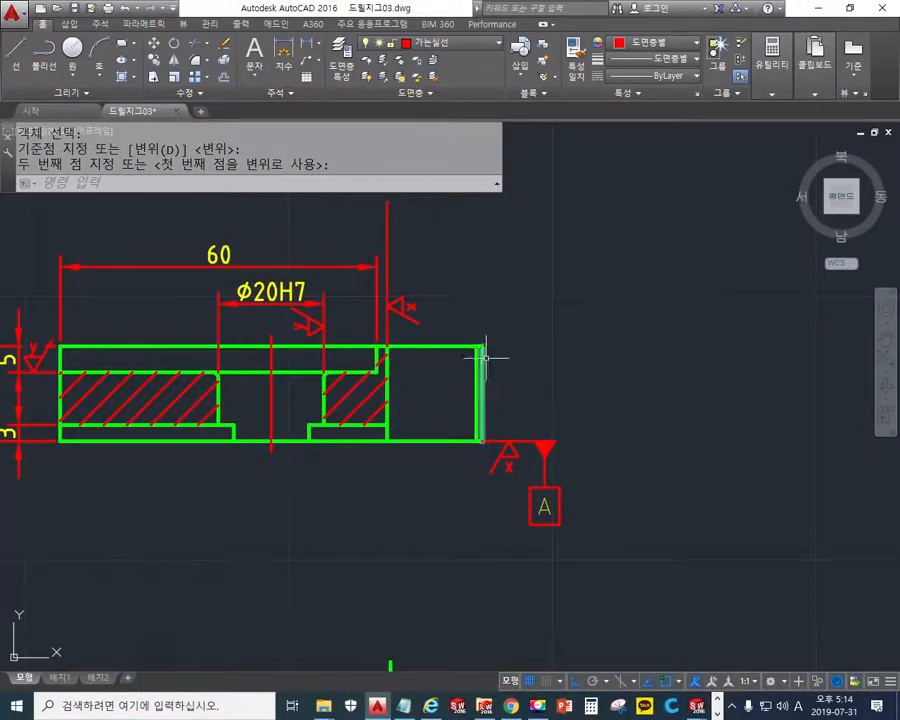
{"action": "mouse_move", "coordinate": [480, 366]}
{"action": "middle_mouse_down"}
{"action": "mouse_move", "coordinate": [480, 386]}
{"action": "mouse_move", "coordinate": [450, 346]}
{"action": "mouse_move", "coordinate": [438, 268]}
{"action": "mouse_move", "coordinate": [430, 276]}
{"action": "middle_mouse_up"}
{"action": "scroll", "coordinate": [440, 300], "scroll_direction": "up", "scroll_amount": 3}
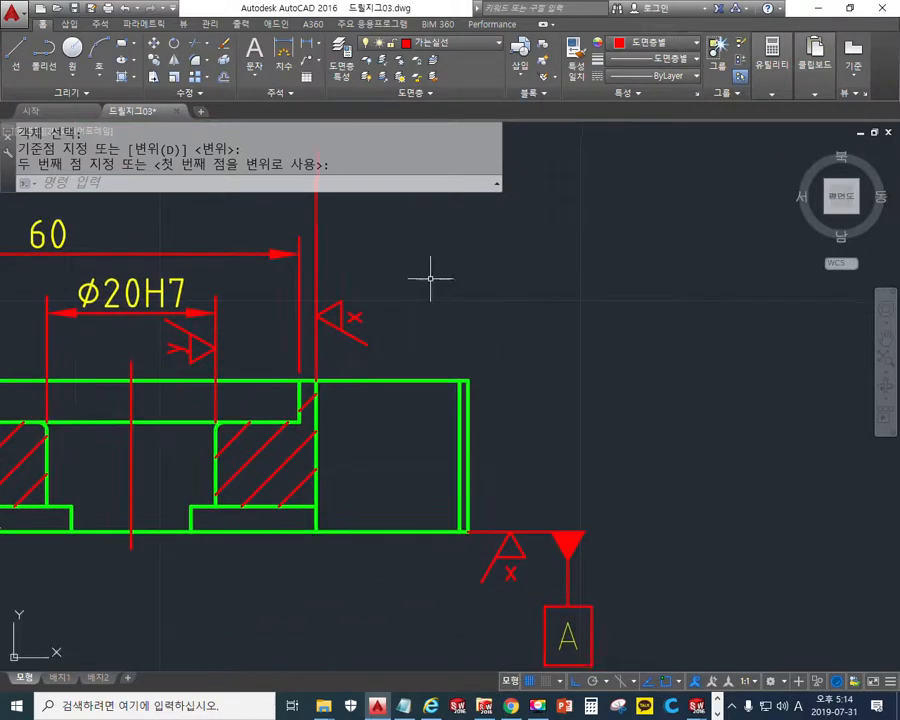
Sketch an arrow to the vertical extension line with a perpendicularity frame reading 0.008 and A in screen pen, and clear the marks
{"action": "key", "text": "F9"}
{"action": "left_click", "coordinate": [326, 236]}
{"action": "mouse_move", "coordinate": [370, 242]}
{"action": "left_mouse_down"}
{"action": "mouse_move", "coordinate": [362, 214]}
{"action": "mouse_move", "coordinate": [318, 238]}
{"action": "mouse_move", "coordinate": [366, 265]}
{"action": "left_mouse_up"}
{"action": "mouse_move", "coordinate": [393, 205]}
{"action": "left_mouse_down"}
{"action": "mouse_move", "coordinate": [536, 292]}
{"action": "mouse_move", "coordinate": [790, 284]}
{"action": "left_mouse_up"}
{"action": "mouse_move", "coordinate": [383, 184]}
{"action": "left_mouse_down"}
{"action": "mouse_move", "coordinate": [679, 191]}
{"action": "mouse_move", "coordinate": [740, 286]}
{"action": "left_mouse_up"}
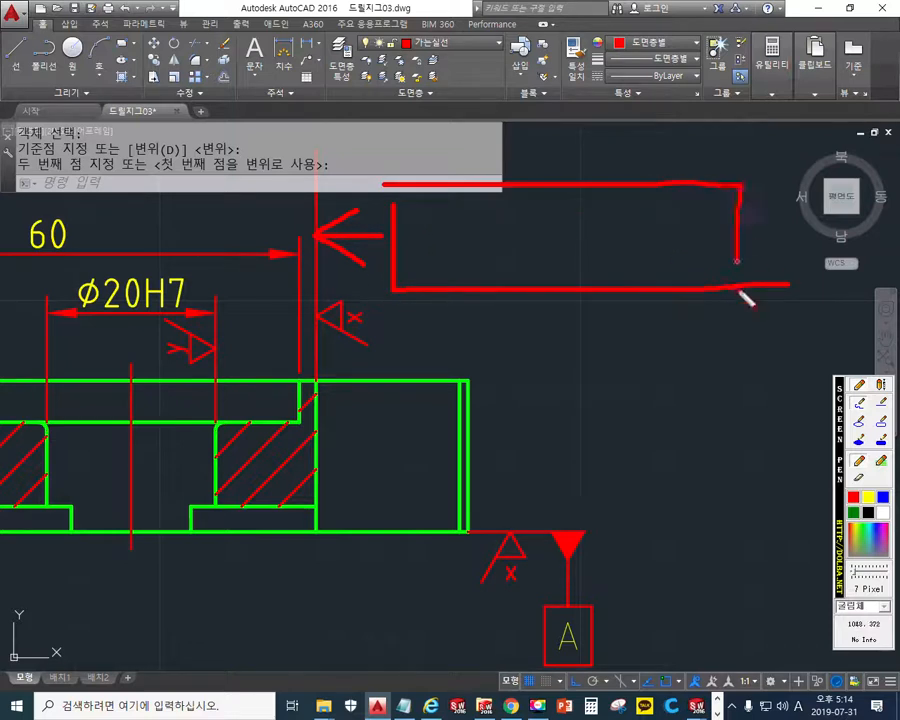
{"action": "mouse_move", "coordinate": [428, 205]}
{"action": "left_mouse_down"}
{"action": "mouse_move", "coordinate": [428, 240]}
{"action": "mouse_move", "coordinate": [447, 242]}
{"action": "left_mouse_up"}
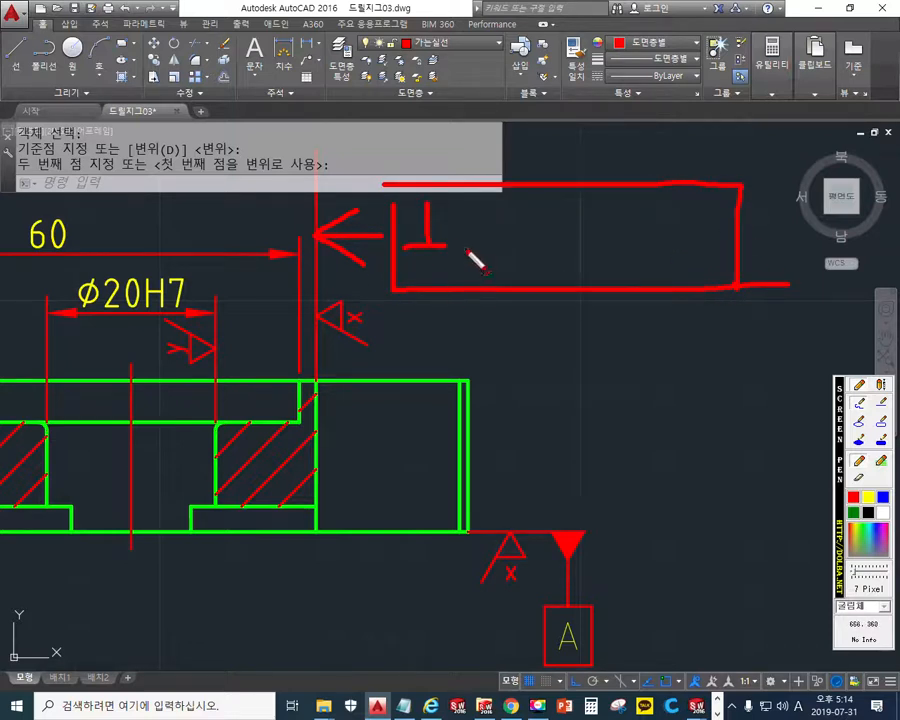
{"action": "left_click_drag", "start_coordinate": [466, 185], "coordinate": [468, 290]}
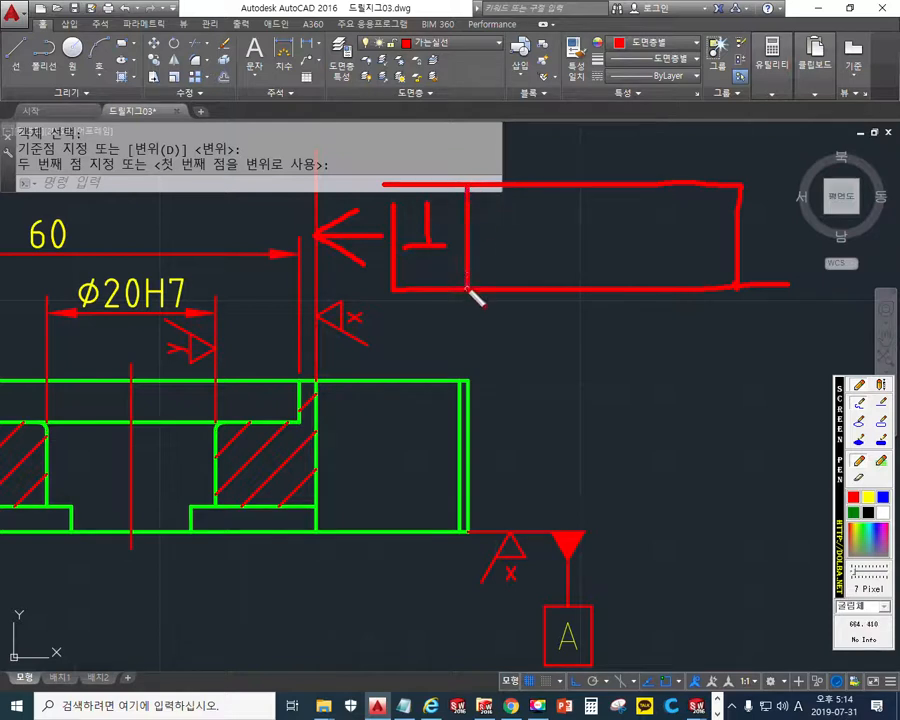
{"action": "mouse_move", "coordinate": [500, 220]}
{"action": "left_mouse_down"}
{"action": "mouse_move", "coordinate": [521, 259]}
{"action": "mouse_move", "coordinate": [542, 224]}
{"action": "mouse_move", "coordinate": [560, 220]}
{"action": "mouse_move", "coordinate": [585, 257]}
{"action": "mouse_move", "coordinate": [590, 216]}
{"action": "mouse_move", "coordinate": [632, 240]}
{"action": "left_mouse_up"}
{"action": "mouse_move", "coordinate": [641, 289]}
{"action": "left_mouse_down"}
{"action": "mouse_move", "coordinate": [636, 298]}
{"action": "mouse_move", "coordinate": [718, 277]}
{"action": "left_mouse_up"}
{"action": "mouse_move", "coordinate": [672, 246]}
{"action": "left_mouse_down"}
{"action": "mouse_move", "coordinate": [702, 242]}
{"action": "mouse_move", "coordinate": [712, 273]}
{"action": "left_mouse_up"}
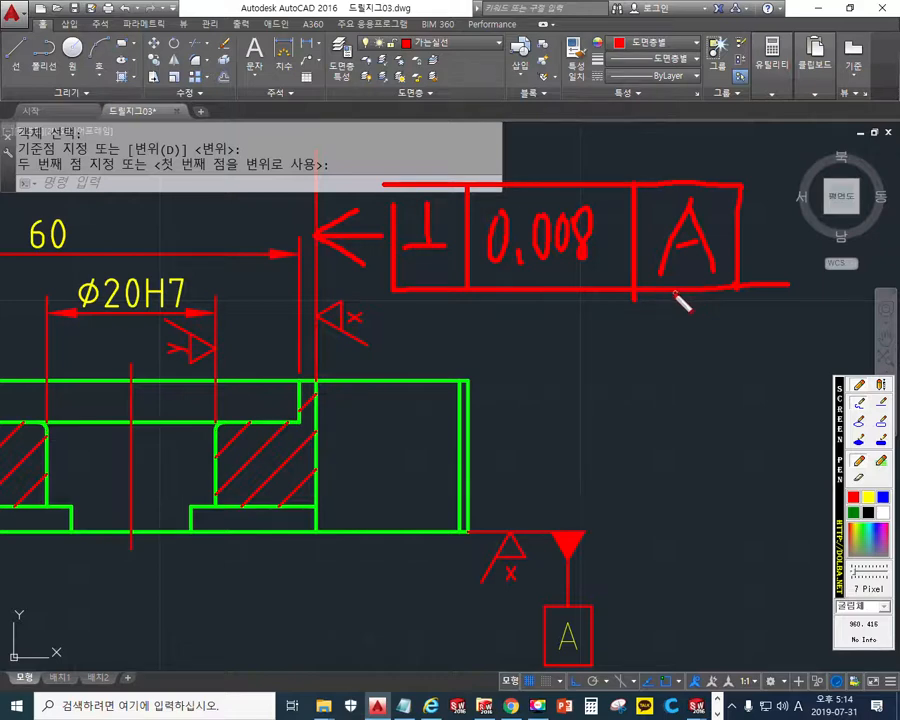
{"action": "key", "text": "Escape"}
Start a QLEADER and change its arrowhead to closed filled (닫고 채움), with tolerance (공차) as the annotation type
{"action": "middle_click_drag", "start_coordinate": [516, 264], "coordinate": [486, 343]}
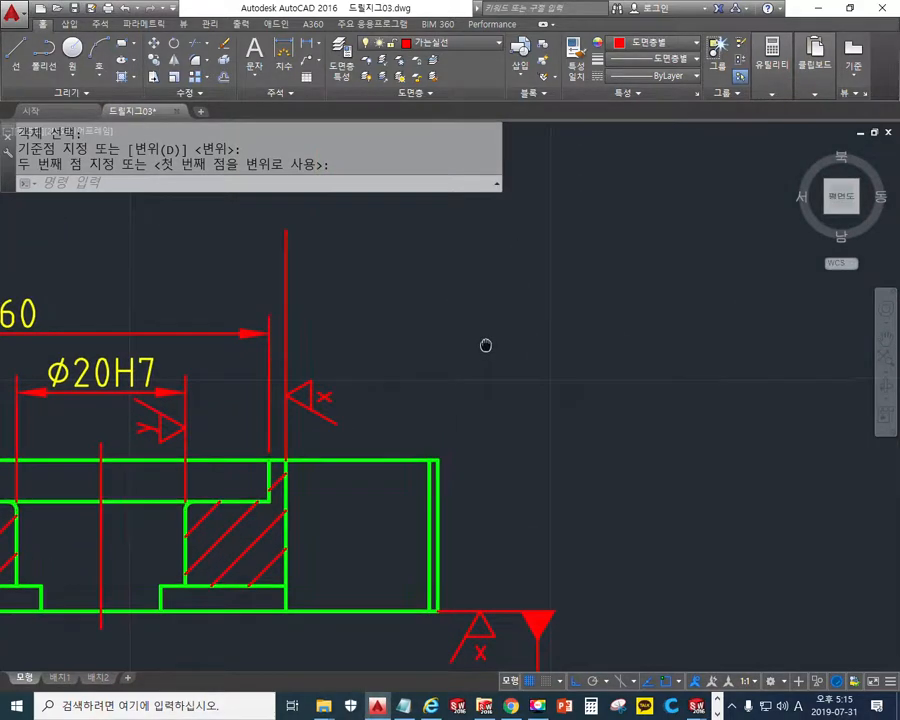
{"action": "type", "text": "QLEADER"}
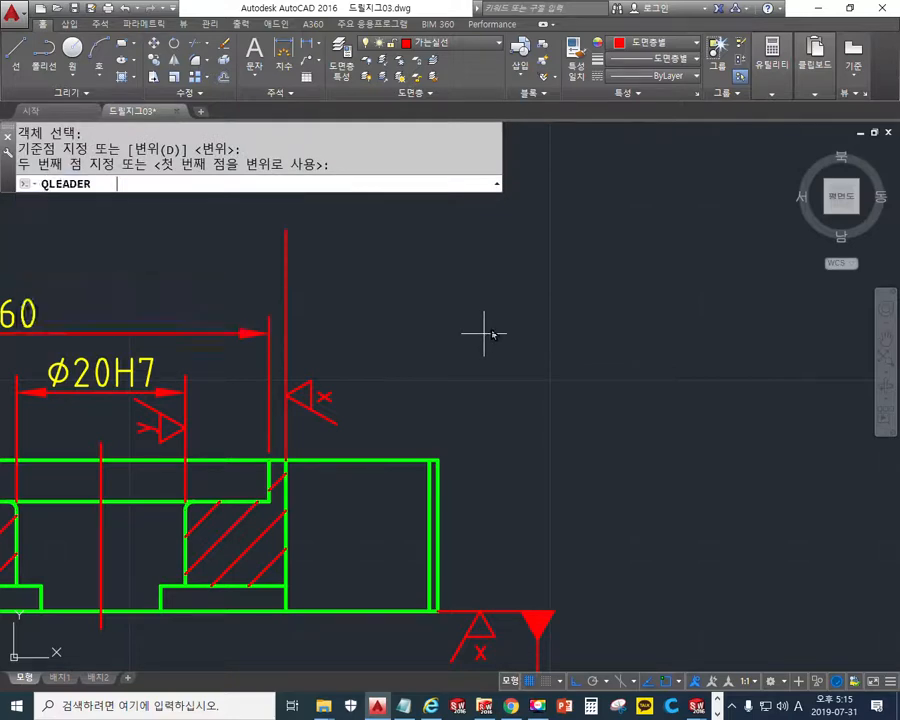
{"action": "key", "text": "Return"}
{"action": "left_click", "coordinate": [291, 182]}
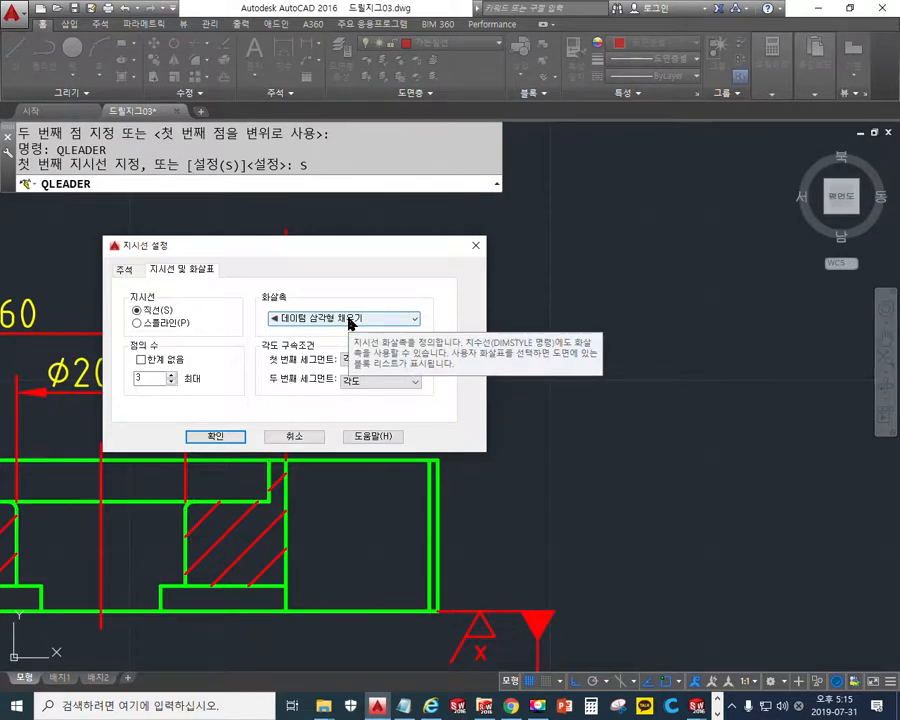
{"action": "left_click", "coordinate": [137, 273]}
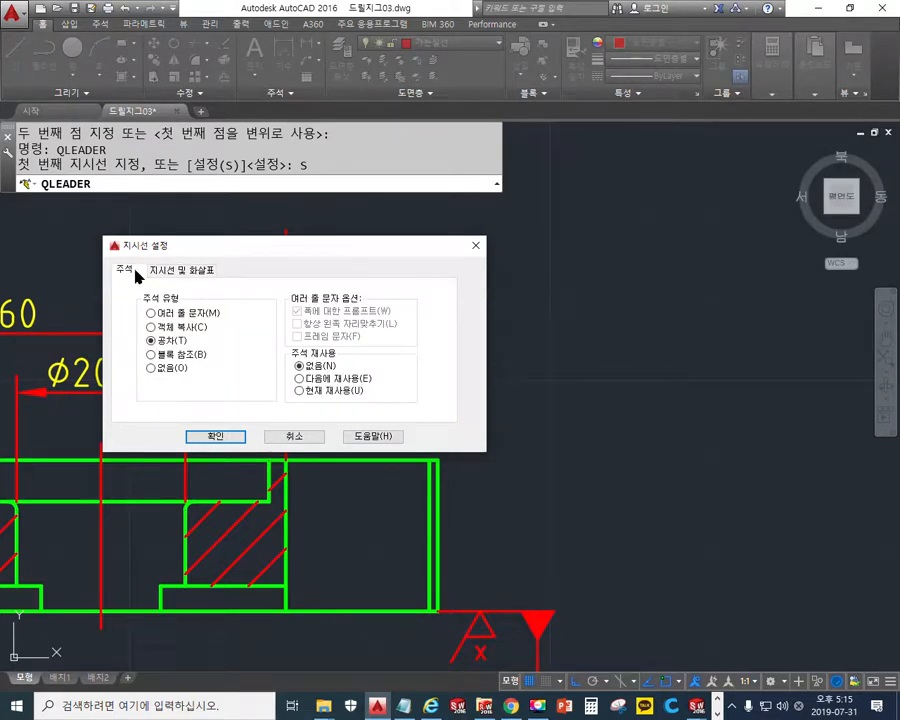
{"action": "left_click", "coordinate": [183, 271]}
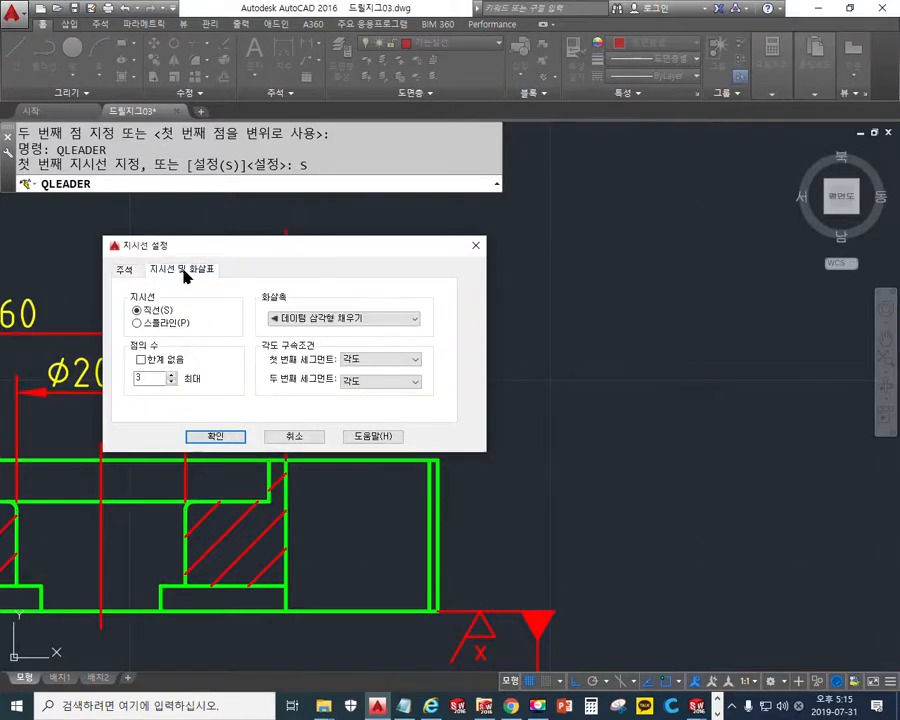
{"action": "left_click", "coordinate": [375, 320]}
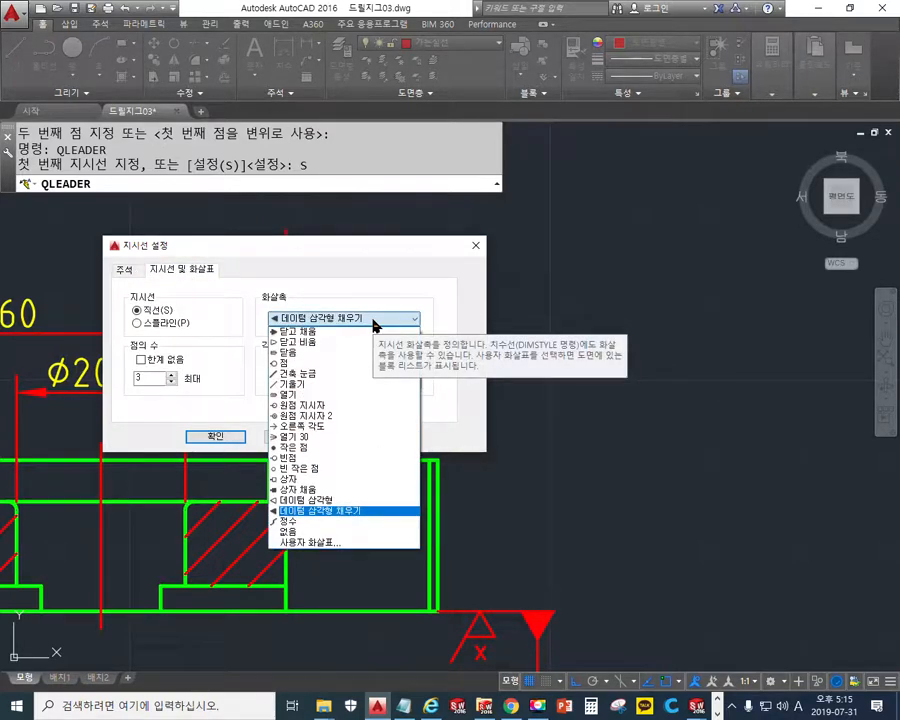
{"action": "left_click", "coordinate": [311, 332]}
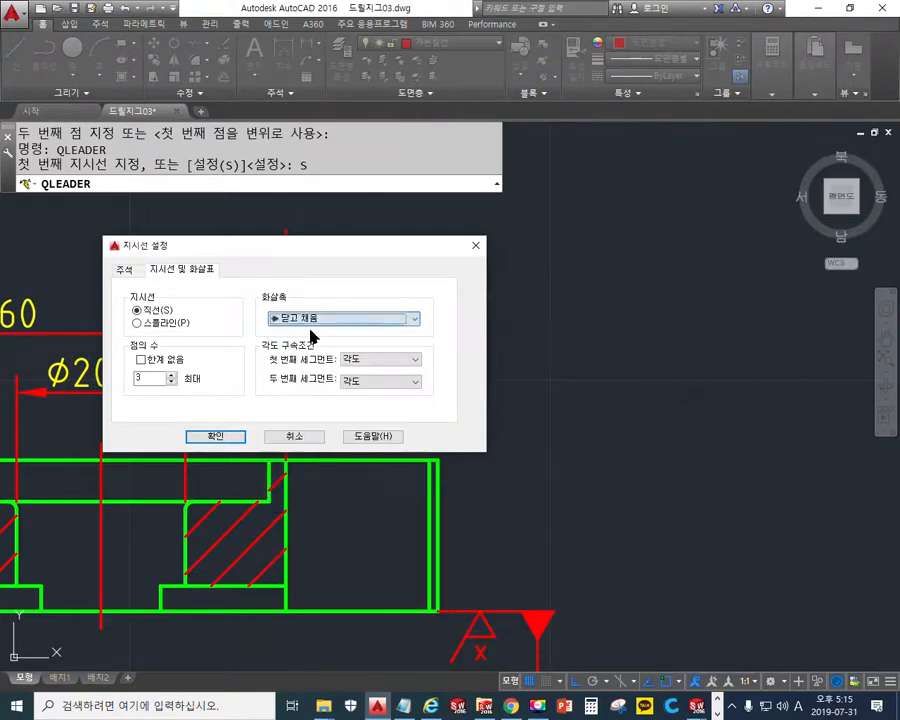
{"action": "left_click", "coordinate": [216, 436]}
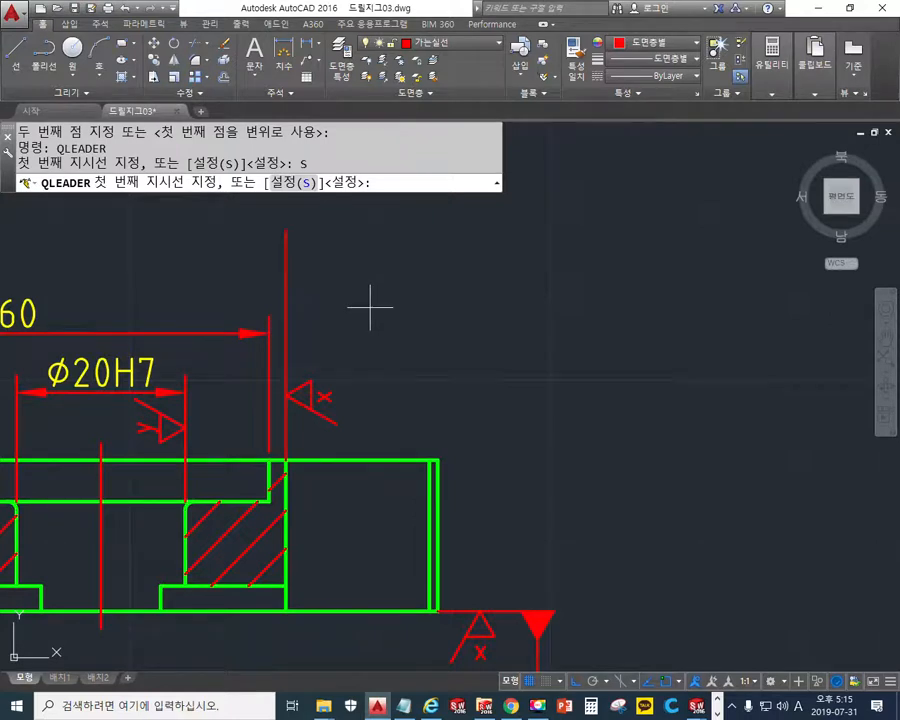
Place a horizontal leader pointing to the nearest point on the vertical extension line above its x surface finish symbol
{"action": "key", "text": "Return"}
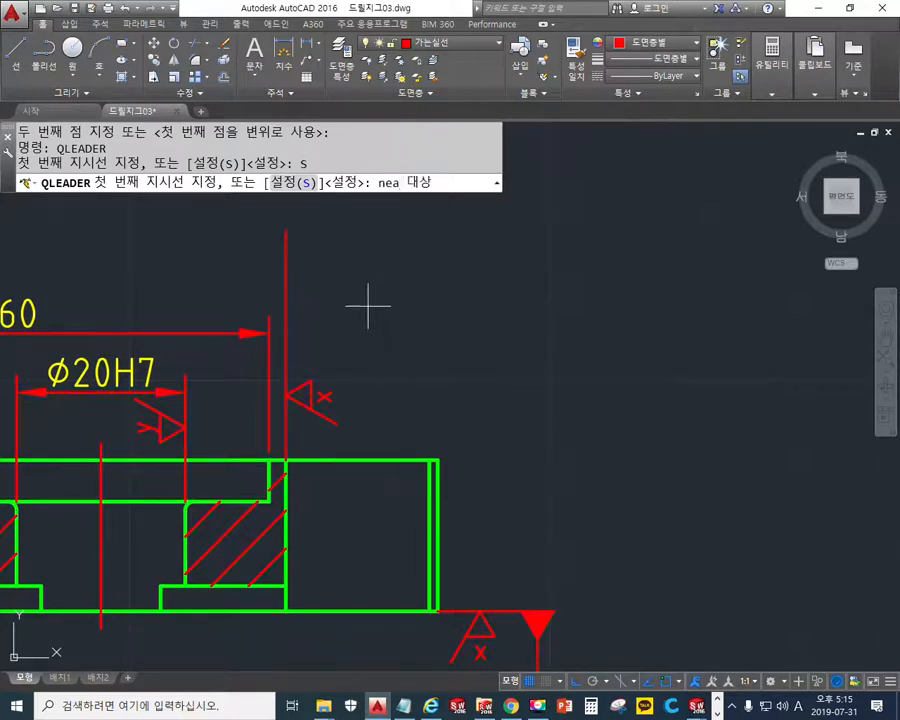
{"action": "left_click", "coordinate": [288, 298]}
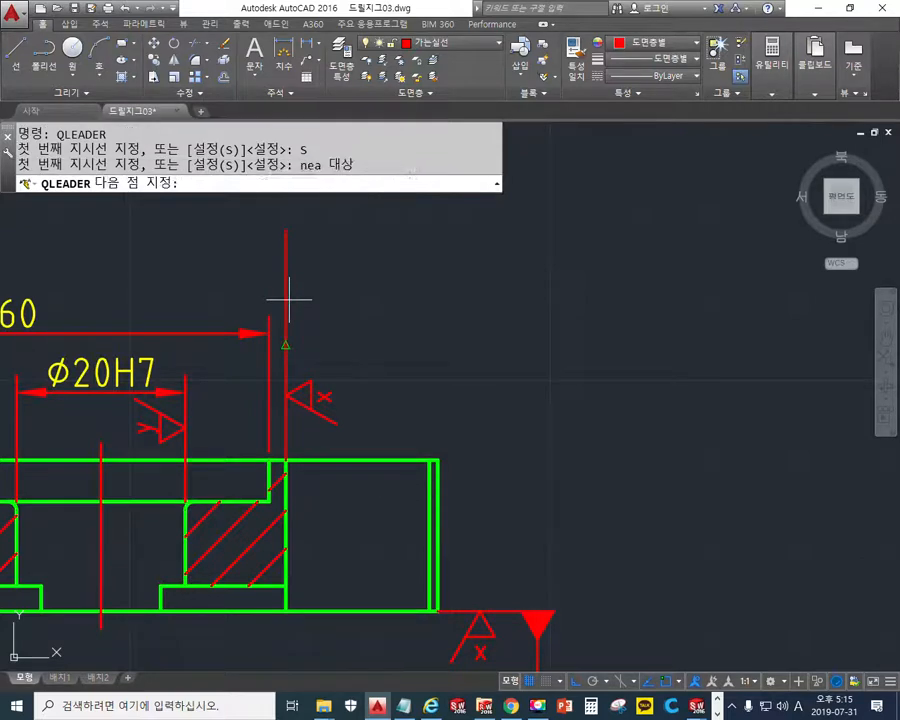
{"action": "left_click", "coordinate": [428, 299]}
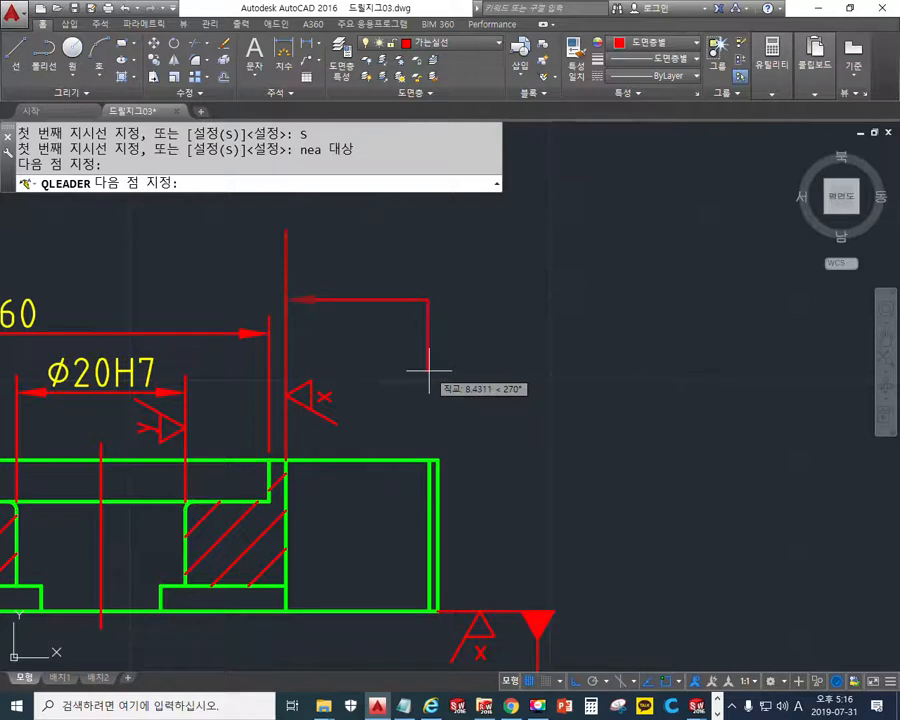
{"action": "left_click", "coordinate": [428, 370]}
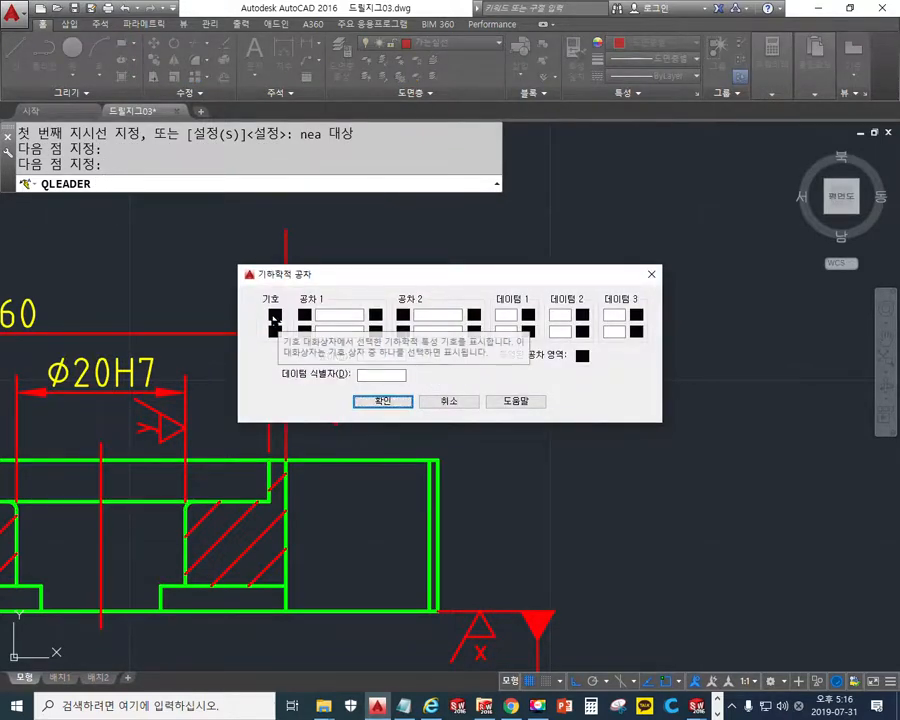
Fill the leader's geometric tolerance frame with the perpendicularity symbol, tolerance 0.008 and datum A
{"action": "left_click", "coordinate": [275, 315]}
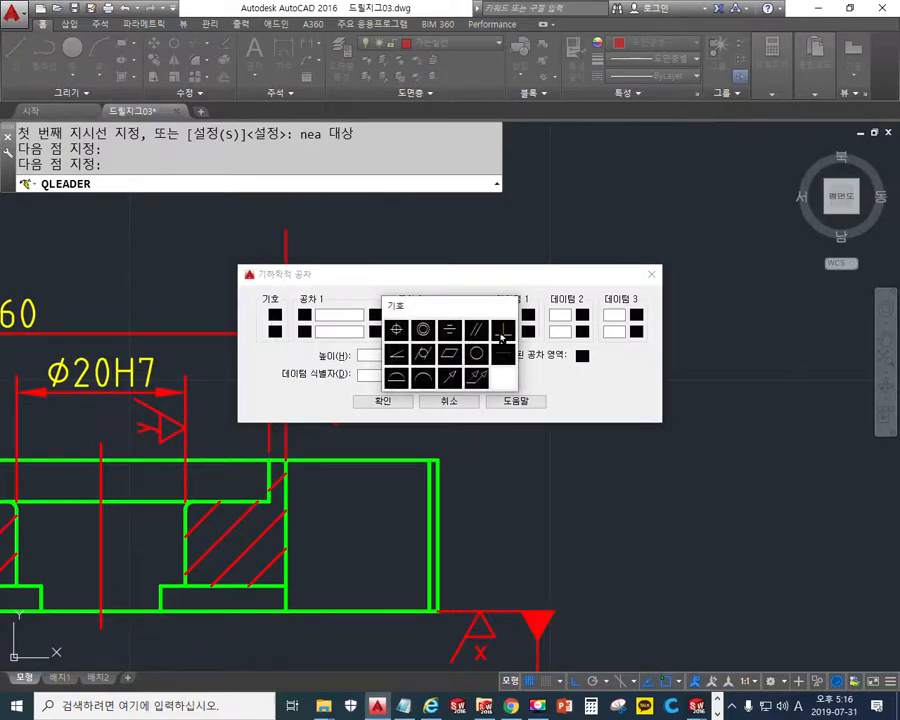
{"action": "left_click", "coordinate": [502, 330]}
{"action": "type", "text": "0.008"}
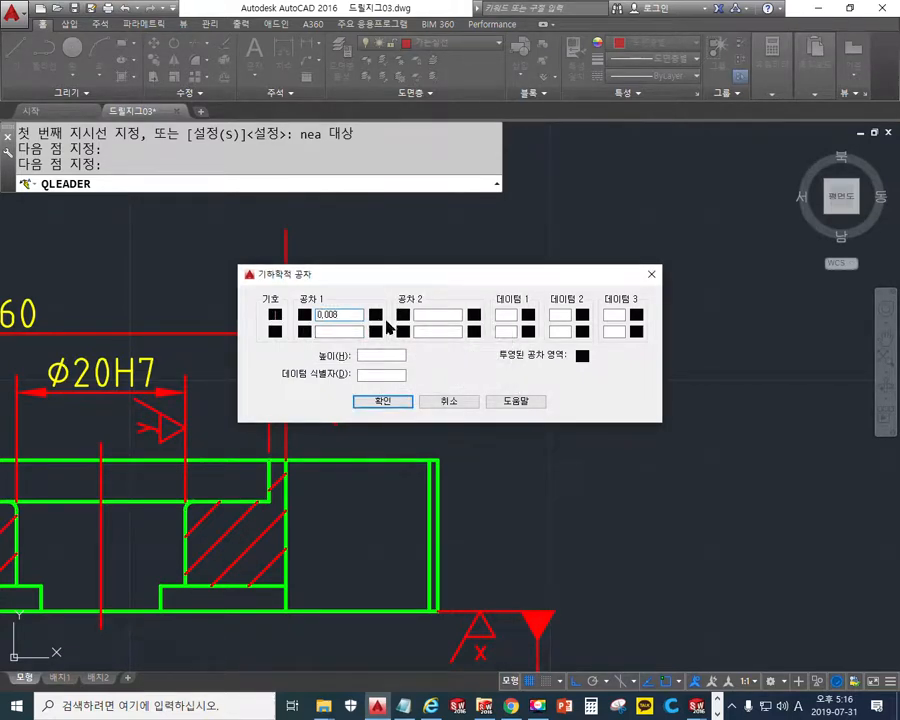
{"action": "left_click", "coordinate": [503, 314]}
{"action": "type", "text": "A"}
{"action": "left_click", "coordinate": [382, 401]}
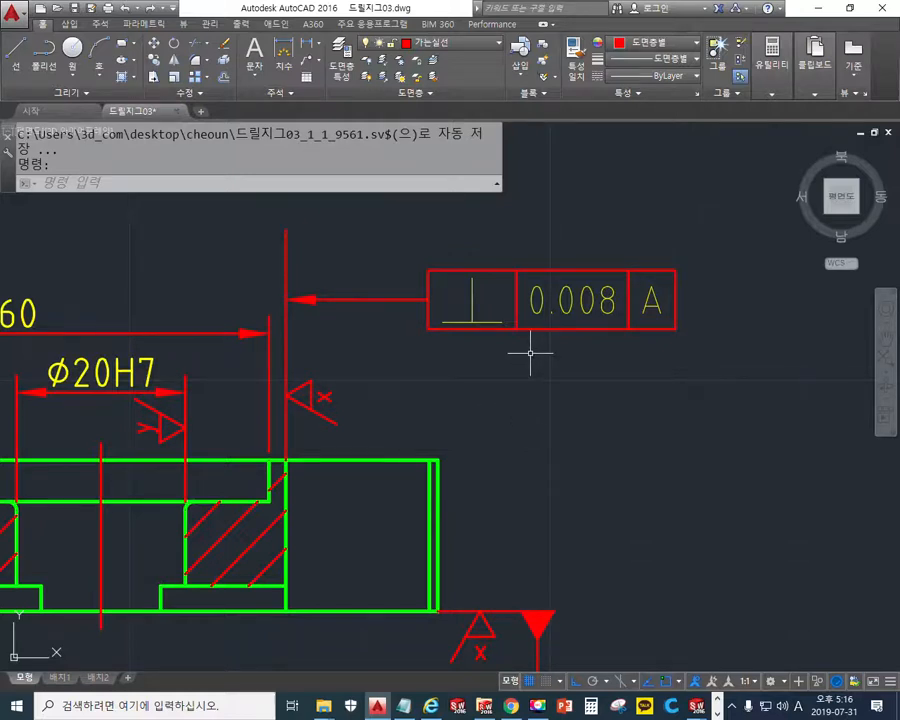
Mark both faces of the 40H7 slot in screen pen, sketch a leader arrow from inside the slot to its upper face, and clear the marks
{"action": "scroll", "coordinate": [528, 352], "scroll_direction": "up", "scroll_amount": 2}
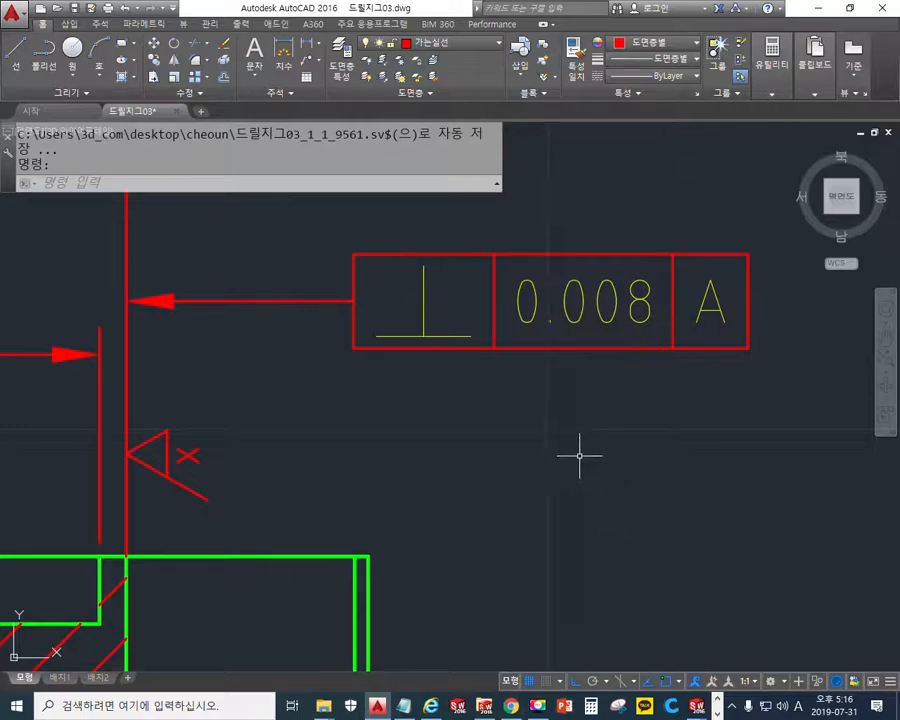
{"action": "scroll", "coordinate": [575, 430], "scroll_direction": "down", "scroll_amount": 4}
{"action": "mouse_move", "coordinate": [612, 304]}
{"action": "middle_mouse_down"}
{"action": "mouse_move", "coordinate": [538, 446]}
{"action": "mouse_move", "coordinate": [536, 472]}
{"action": "middle_mouse_up"}
{"action": "middle_click_drag", "start_coordinate": [558, 315], "coordinate": [553, 364]}
{"action": "scroll", "coordinate": [498, 359], "scroll_direction": "up", "scroll_amount": 2}
{"action": "mouse_move", "coordinate": [497, 357]}
{"action": "middle_mouse_down"}
{"action": "mouse_move", "coordinate": [460, 382]}
{"action": "mouse_move", "coordinate": [474, 410]}
{"action": "mouse_move", "coordinate": [486, 408]}
{"action": "middle_mouse_up"}
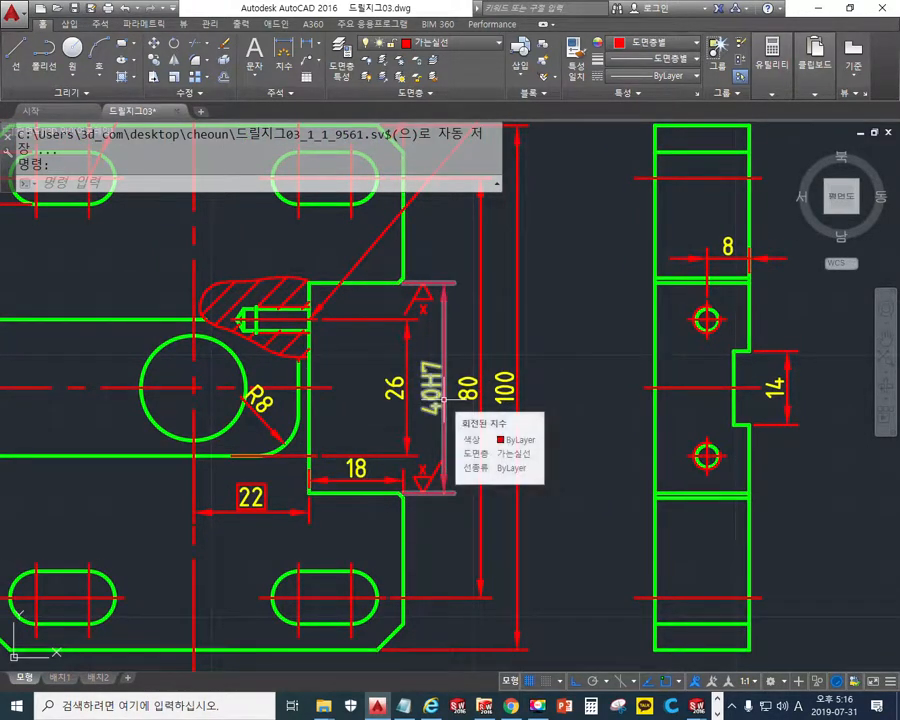
{"action": "key", "text": "ctrl+F12"}
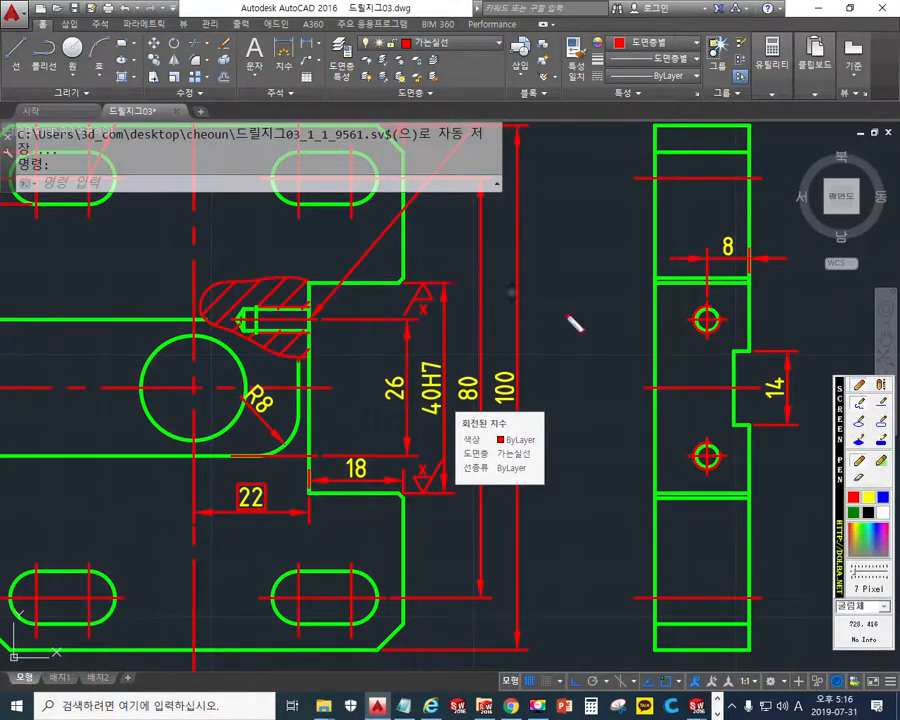
{"action": "left_click_drag", "start_coordinate": [305, 291], "coordinate": [446, 291]}
{"action": "left_click_drag", "start_coordinate": [305, 494], "coordinate": [410, 494]}
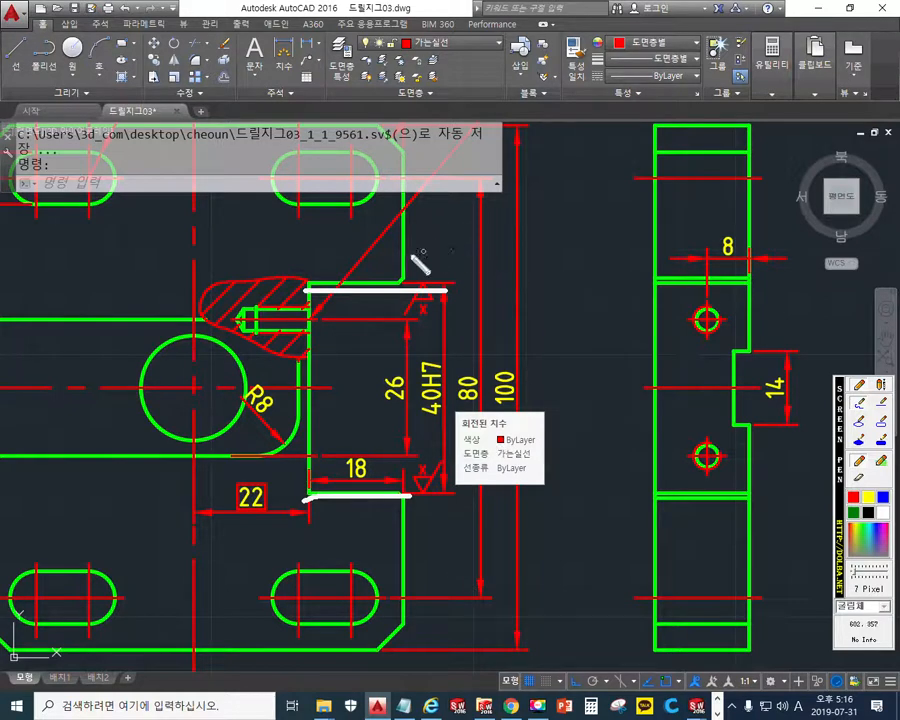
{"action": "mouse_move", "coordinate": [365, 303]}
{"action": "left_mouse_down"}
{"action": "mouse_move", "coordinate": [367, 333]}
{"action": "mouse_move", "coordinate": [513, 333]}
{"action": "left_mouse_up"}
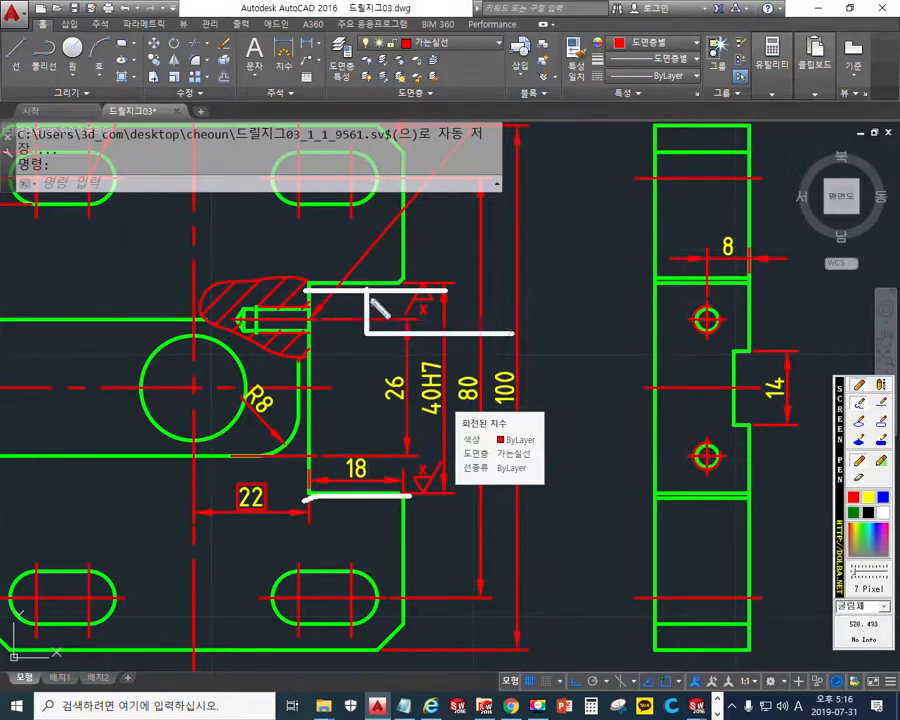
{"action": "left_click_drag", "start_coordinate": [355, 298], "coordinate": [379, 320]}
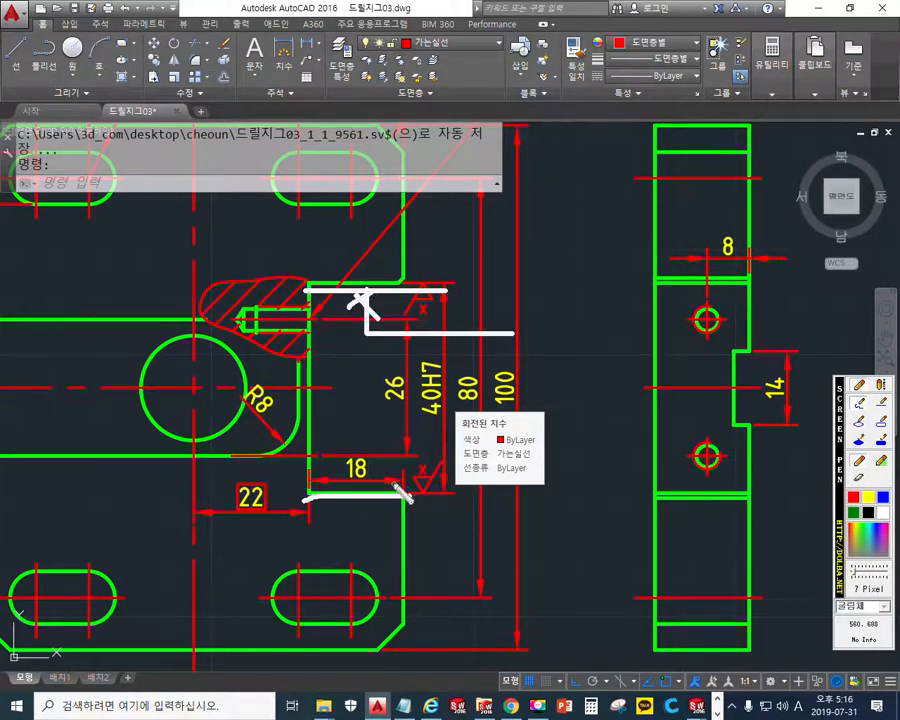
{"action": "key", "text": "Escape"}
Sketch a downward leader from the 40H7 slot's lower face in line with its dimension arrows in screen pen, and clear the marks
{"action": "mouse_move", "coordinate": [567, 452]}
{"action": "middle_mouse_down"}
{"action": "mouse_move", "coordinate": [502, 360]}
{"action": "mouse_move", "coordinate": [458, 377]}
{"action": "middle_mouse_up"}
{"action": "key", "text": "F12"}
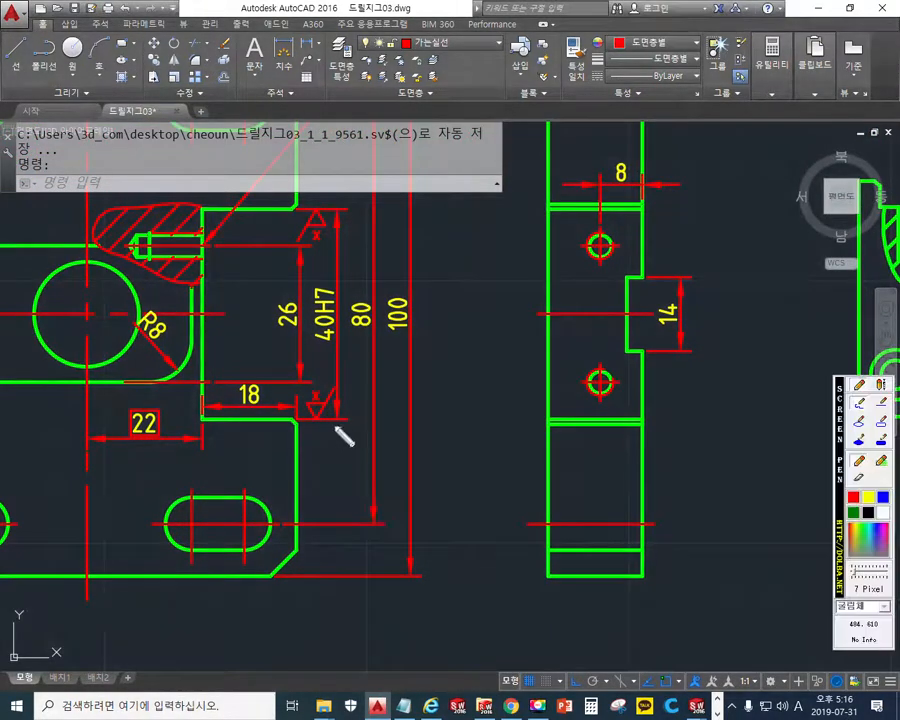
{"action": "mouse_move", "coordinate": [337, 424]}
{"action": "left_mouse_down"}
{"action": "mouse_move", "coordinate": [345, 628]}
{"action": "mouse_move", "coordinate": [422, 623]}
{"action": "left_mouse_up"}
{"action": "left_click_drag", "start_coordinate": [282, 424], "coordinate": [350, 428]}
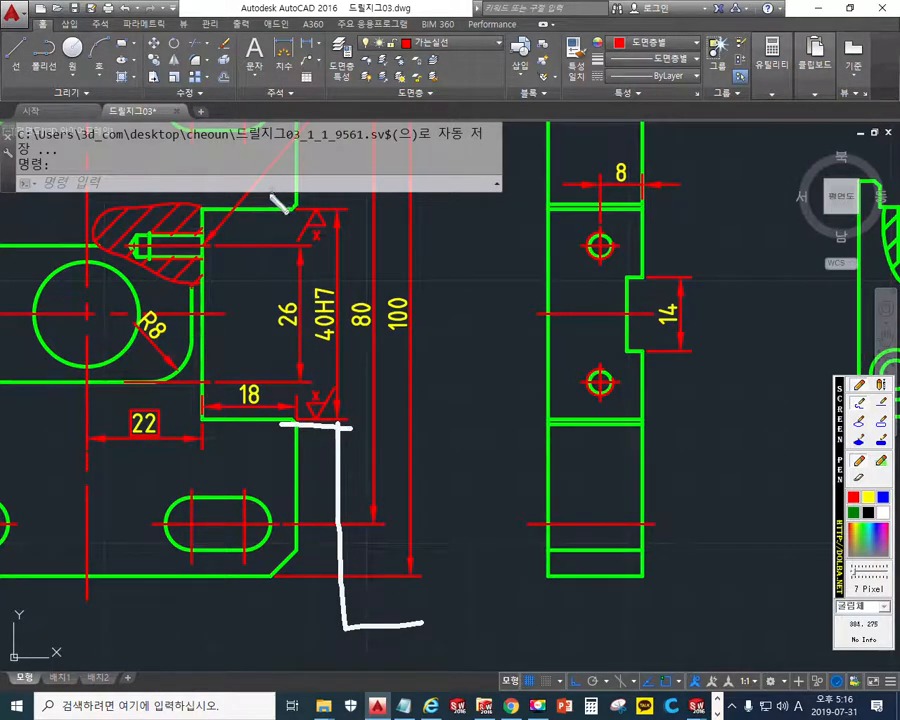
{"action": "left_click_drag", "start_coordinate": [224, 205], "coordinate": [348, 211]}
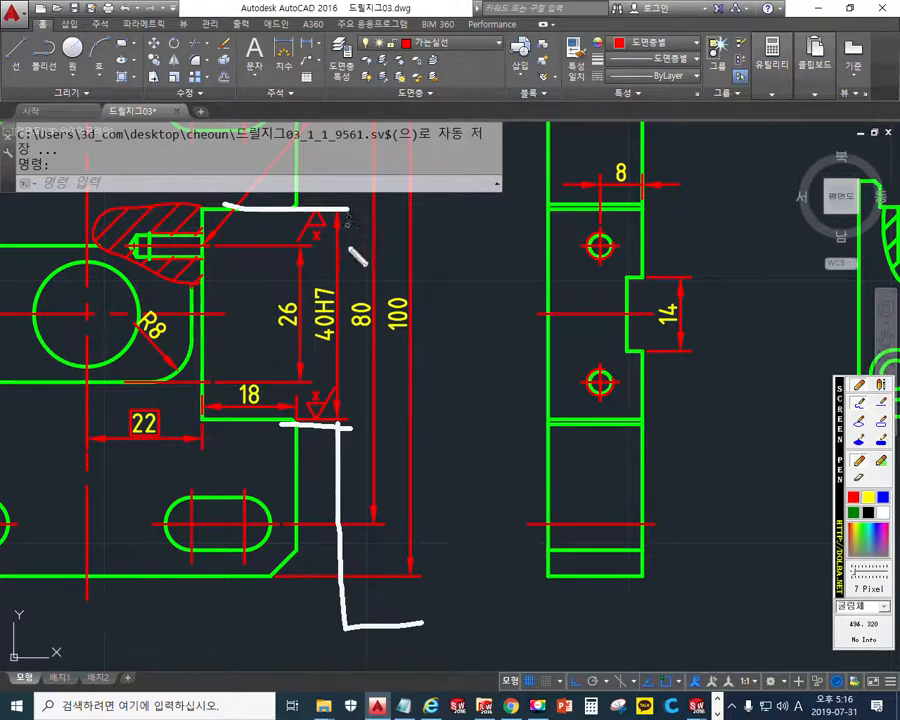
{"action": "mouse_move", "coordinate": [327, 376]}
{"action": "left_mouse_down"}
{"action": "mouse_move", "coordinate": [338, 416]}
{"action": "mouse_move", "coordinate": [363, 368]}
{"action": "left_mouse_up"}
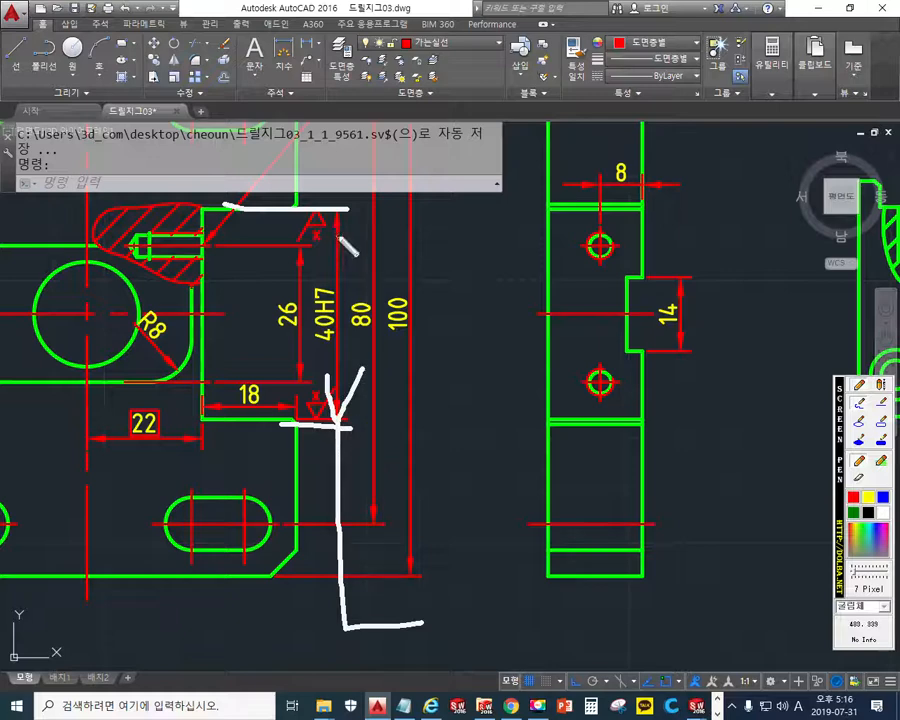
{"action": "mouse_move", "coordinate": [330, 252]}
{"action": "left_mouse_down"}
{"action": "mouse_move", "coordinate": [337, 214]}
{"action": "mouse_move", "coordinate": [350, 250]}
{"action": "left_mouse_up"}
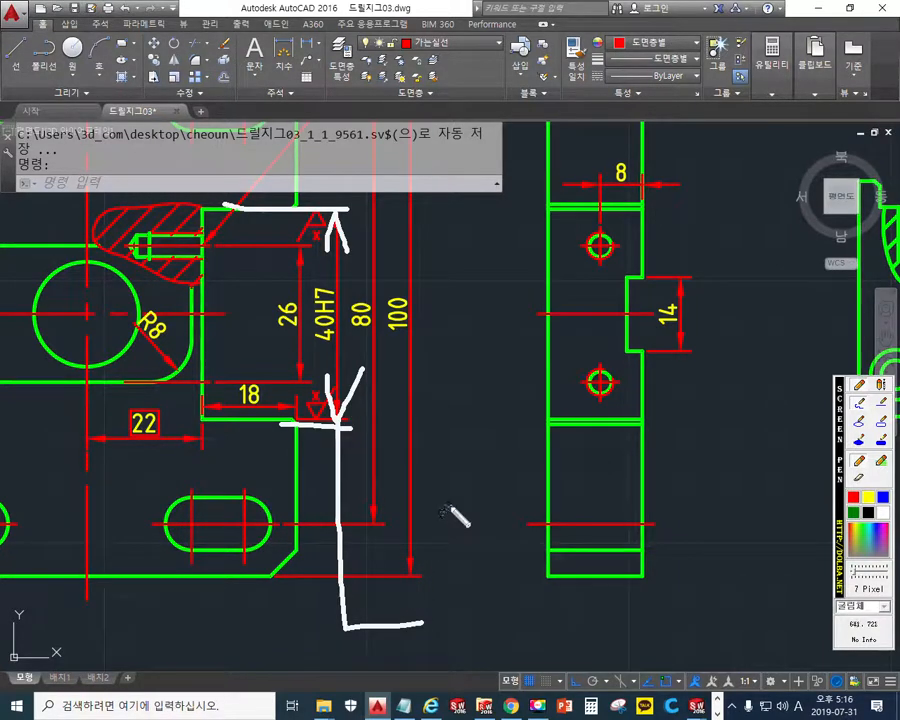
{"action": "mouse_move", "coordinate": [453, 512]}
{"action": "middle_mouse_down"}
{"action": "mouse_move", "coordinate": [410, 395]}
{"action": "mouse_move", "coordinate": [410, 512]}
{"action": "middle_mouse_up"}
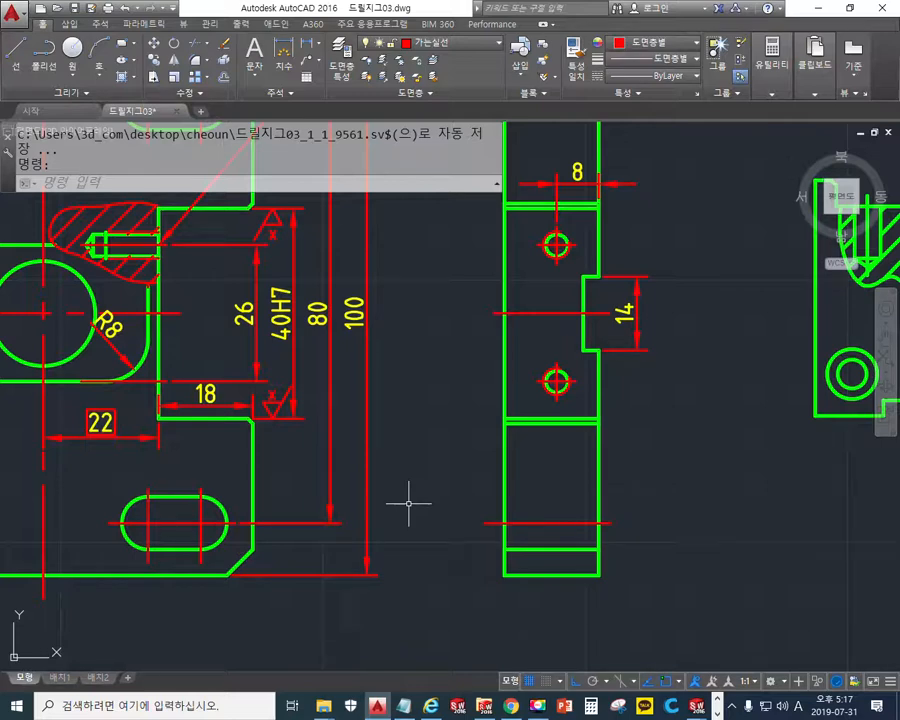
Sketch an arrow in screen pen up to the 40H7 dimension's lower extension line, numbering its three leader points 1, 2 and 3
{"action": "mouse_move", "coordinate": [409, 505]}
{"action": "middle_mouse_down"}
{"action": "mouse_move", "coordinate": [374, 460]}
{"action": "mouse_move", "coordinate": [378, 439]}
{"action": "middle_mouse_up"}
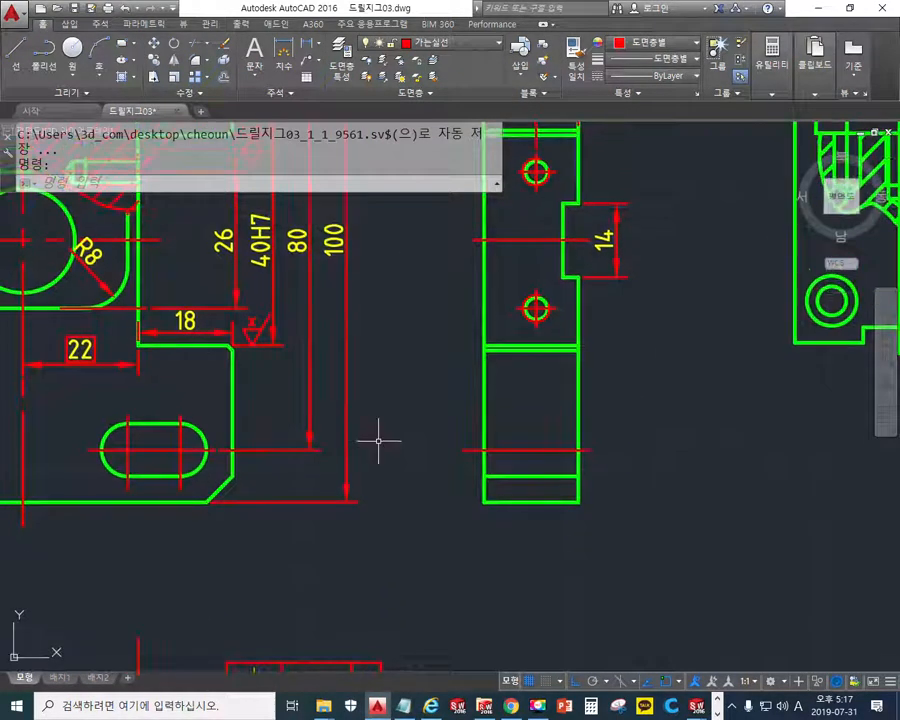
{"action": "key", "text": "F9"}
{"action": "left_click_drag", "start_coordinate": [273, 348], "coordinate": [278, 548]}
{"action": "mouse_move", "coordinate": [264, 372]}
{"action": "left_mouse_down"}
{"action": "mouse_move", "coordinate": [275, 352]}
{"action": "mouse_move", "coordinate": [285, 374]}
{"action": "left_mouse_up"}
{"action": "left_click_drag", "start_coordinate": [295, 326], "coordinate": [289, 353]}
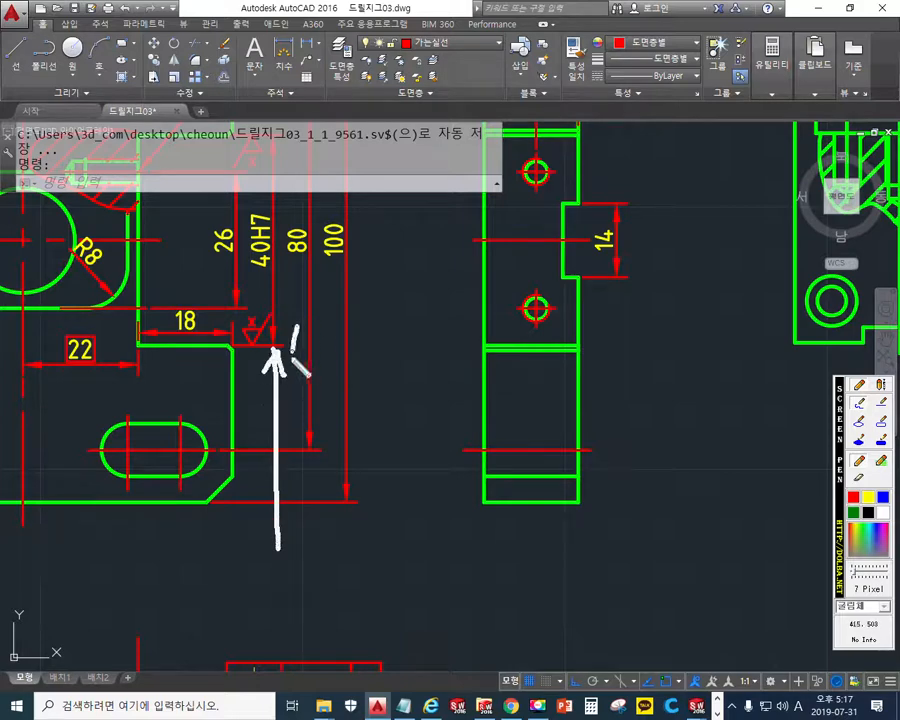
{"action": "mouse_move", "coordinate": [246, 567]}
{"action": "left_mouse_down"}
{"action": "mouse_move", "coordinate": [250, 588]}
{"action": "mouse_move", "coordinate": [277, 589]}
{"action": "mouse_move", "coordinate": [292, 548]}
{"action": "mouse_move", "coordinate": [345, 549]}
{"action": "mouse_move", "coordinate": [336, 602]}
{"action": "left_mouse_up"}
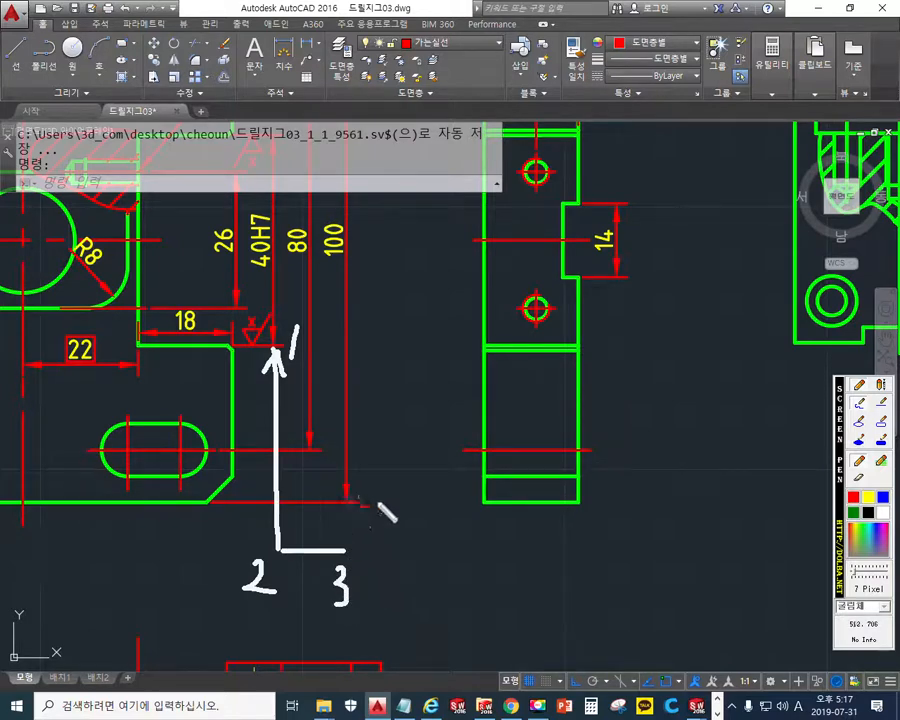
Sketch a perpendicularity frame reading 0.008 and A at the end of the pen-drawn leader, and clear the marks
{"action": "mouse_move", "coordinate": [352, 521]}
{"action": "left_mouse_down"}
{"action": "mouse_move", "coordinate": [352, 565]}
{"action": "mouse_move", "coordinate": [613, 607]}
{"action": "mouse_move", "coordinate": [671, 526]}
{"action": "mouse_move", "coordinate": [355, 518]}
{"action": "left_mouse_up"}
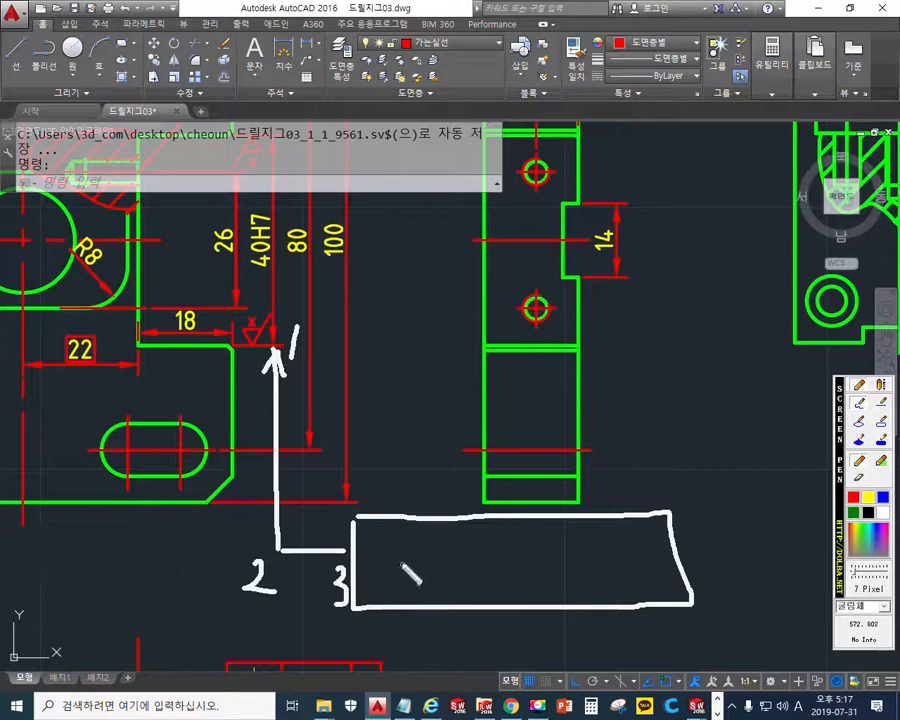
{"action": "left_click_drag", "start_coordinate": [413, 526], "coordinate": [408, 604]}
{"action": "mouse_move", "coordinate": [381, 529]}
{"action": "left_mouse_down"}
{"action": "mouse_move", "coordinate": [381, 567]}
{"action": "mouse_move", "coordinate": [393, 571]}
{"action": "left_mouse_up"}
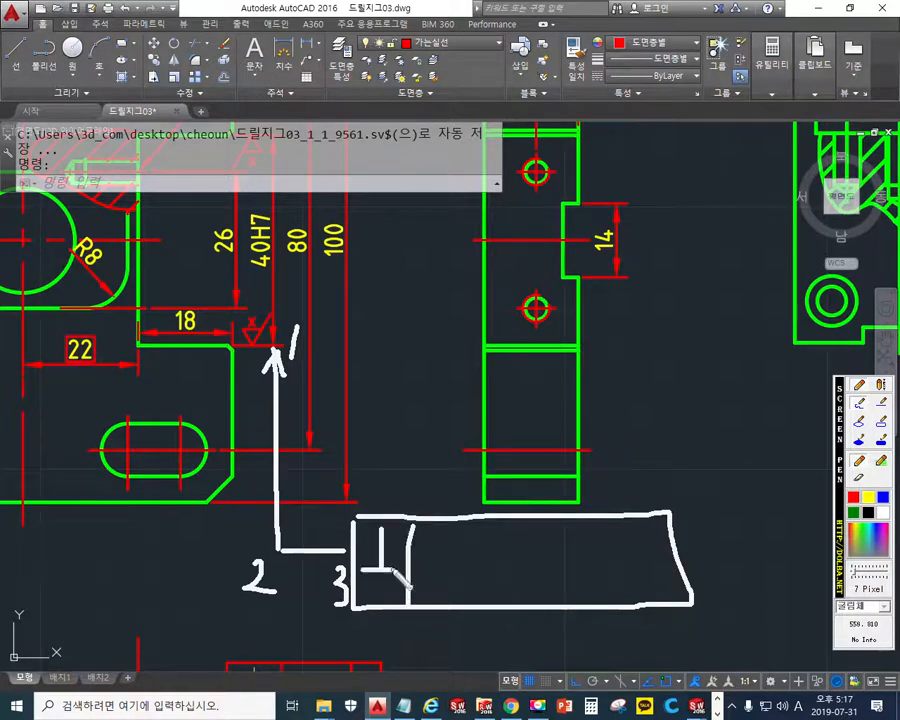
{"action": "mouse_move", "coordinate": [442, 547]}
{"action": "left_mouse_down"}
{"action": "mouse_move", "coordinate": [502, 550]}
{"action": "mouse_move", "coordinate": [548, 580]}
{"action": "mouse_move", "coordinate": [540, 541]}
{"action": "left_mouse_up"}
{"action": "left_click", "coordinate": [463, 578]}
{"action": "left_click_drag", "start_coordinate": [591, 514], "coordinate": [597, 612]}
{"action": "mouse_move", "coordinate": [634, 526]}
{"action": "left_mouse_down"}
{"action": "mouse_move", "coordinate": [620, 576]}
{"action": "mouse_move", "coordinate": [652, 576]}
{"action": "mouse_move", "coordinate": [648, 555]}
{"action": "left_mouse_up"}
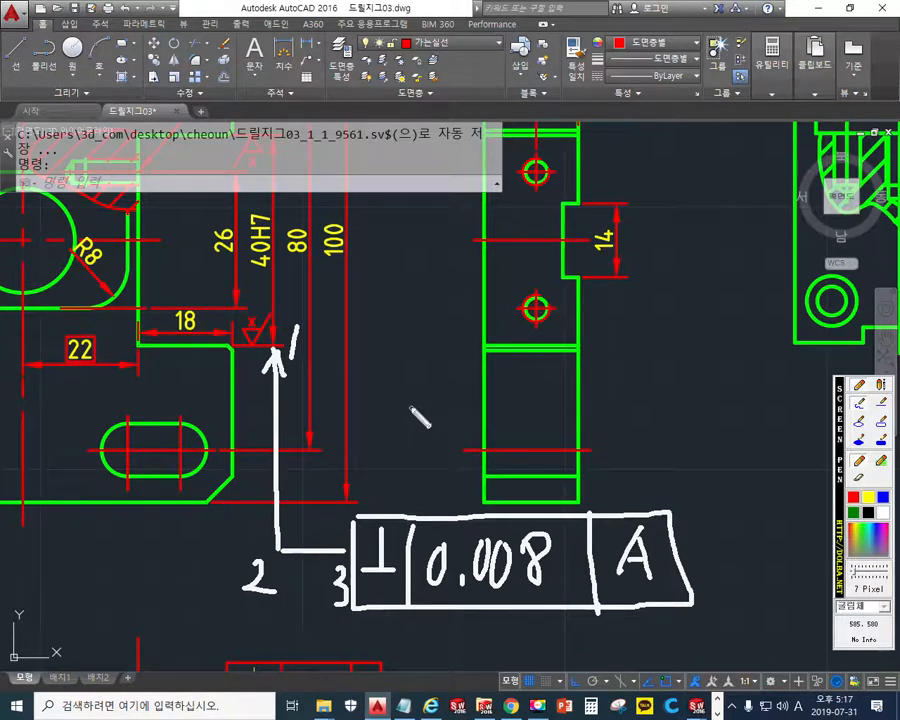
{"action": "key", "text": "Escape"}
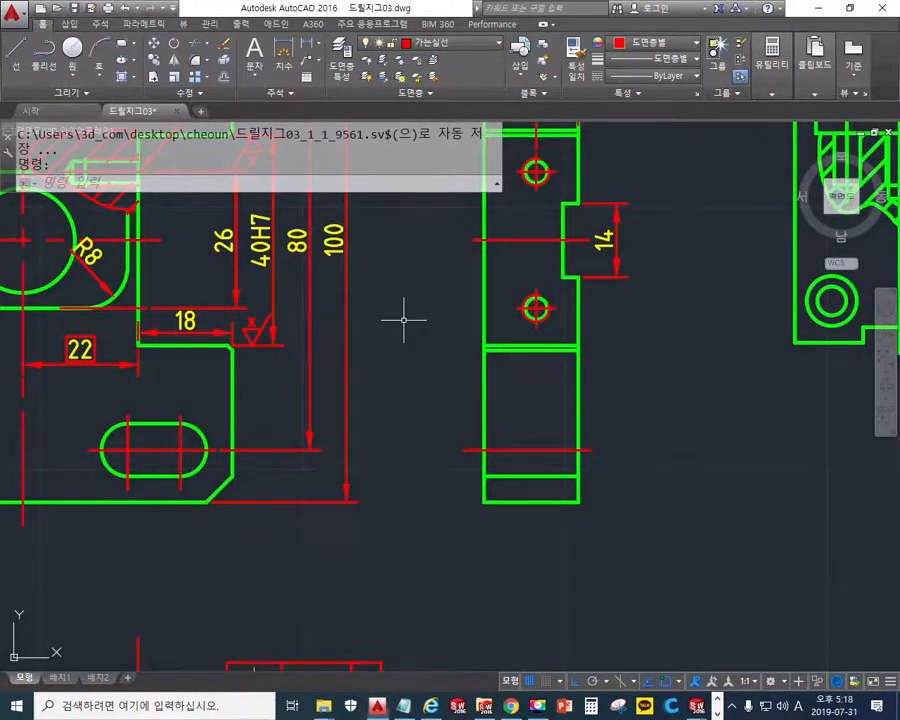
Place a QLEADER from the 40H7 dimension's lower arrow tip, running about 45 mm straight down with a short horizontal leg to the right
{"action": "type", "text": "QLEADER"}
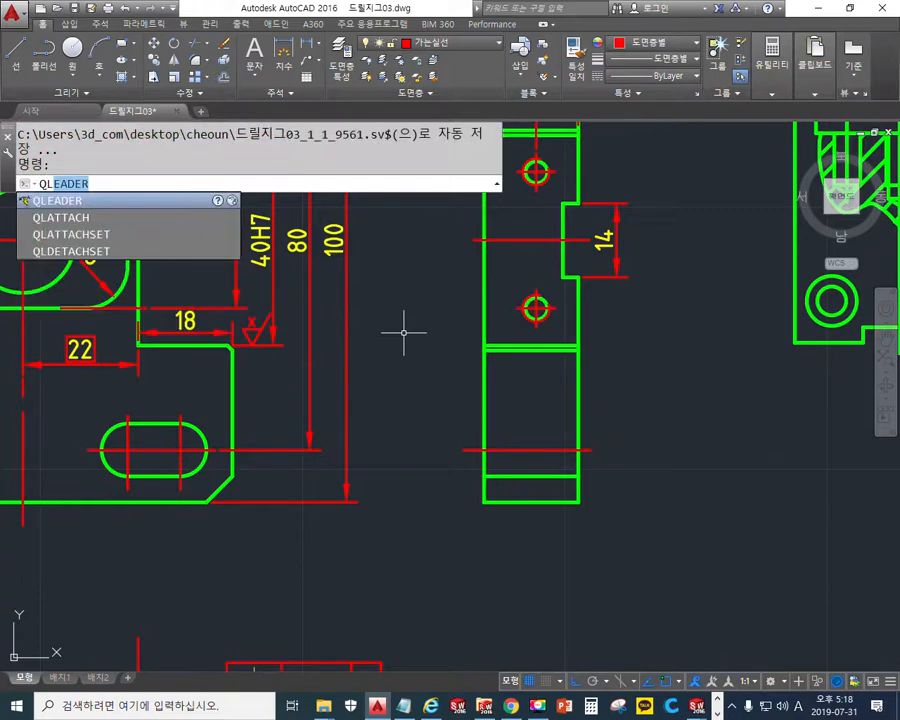
{"action": "key", "text": "Return"}
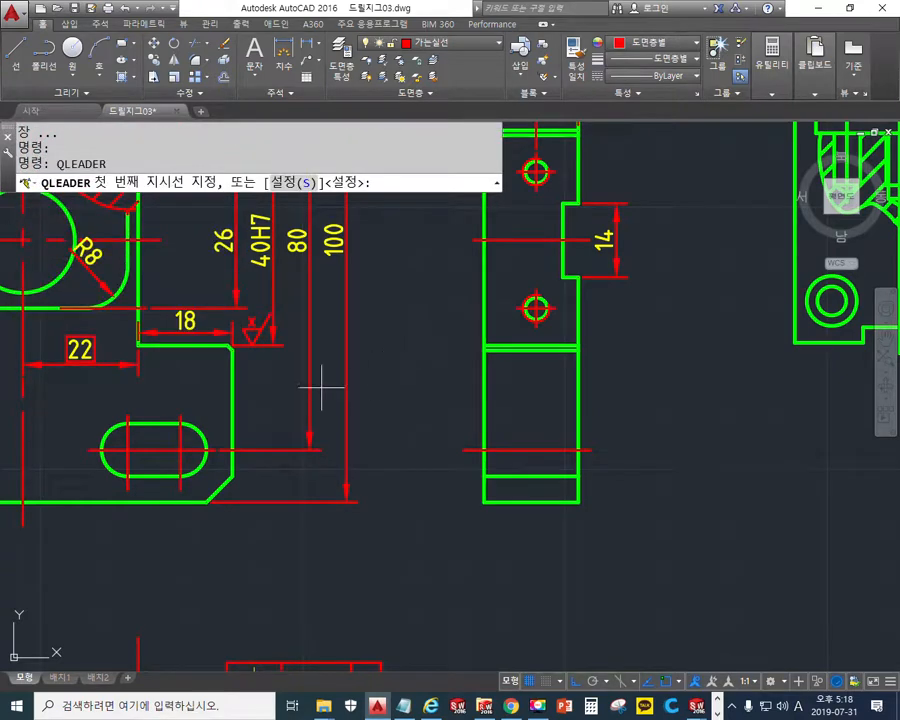
{"action": "left_click", "coordinate": [272, 344]}
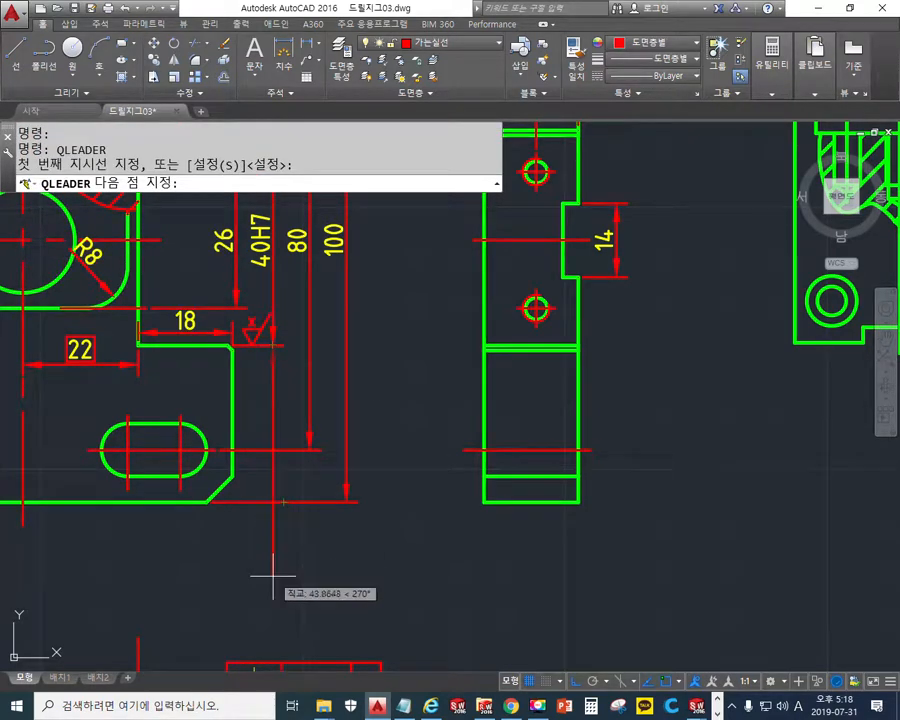
{"action": "left_click", "coordinate": [272, 583]}
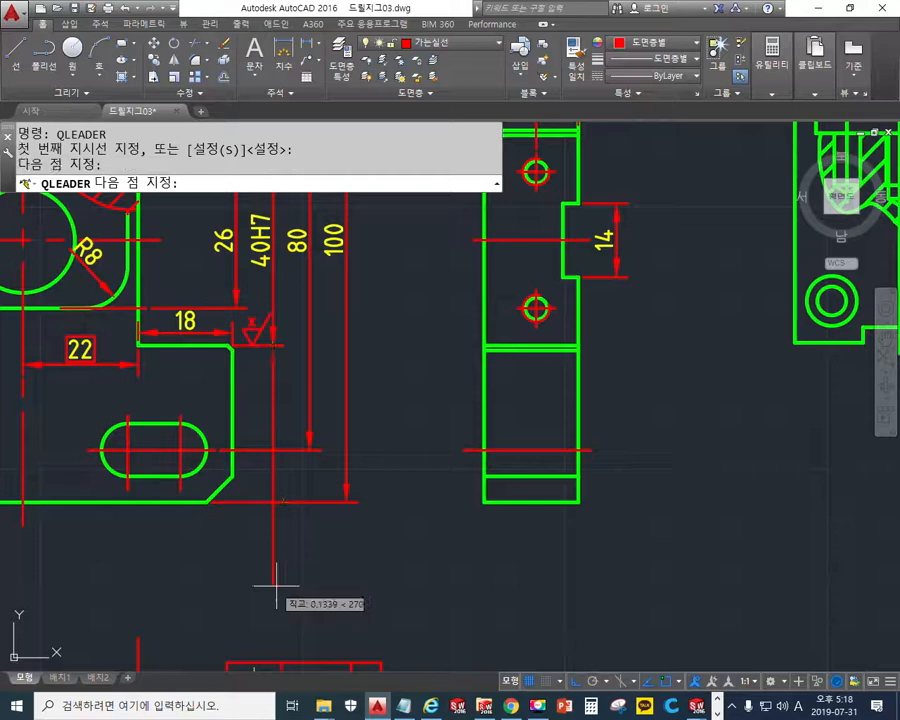
{"action": "left_click", "coordinate": [323, 582]}
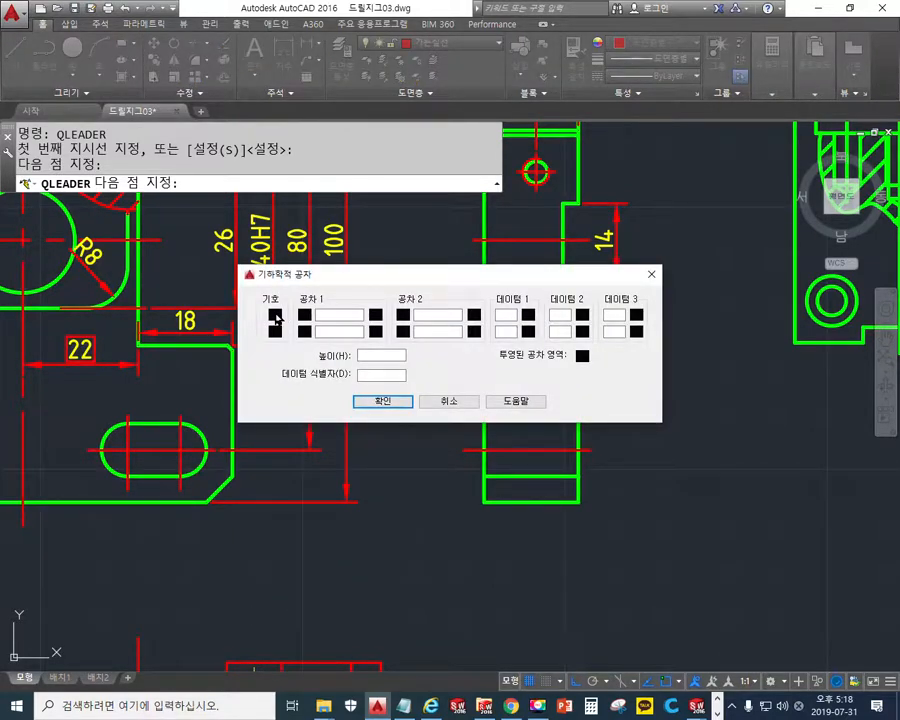
Fill the new leader's geometric tolerance frame with the perpendicularity symbol, tolerance 0.008 and datum A
{"action": "left_click", "coordinate": [275, 315]}
{"action": "left_click", "coordinate": [501, 333]}
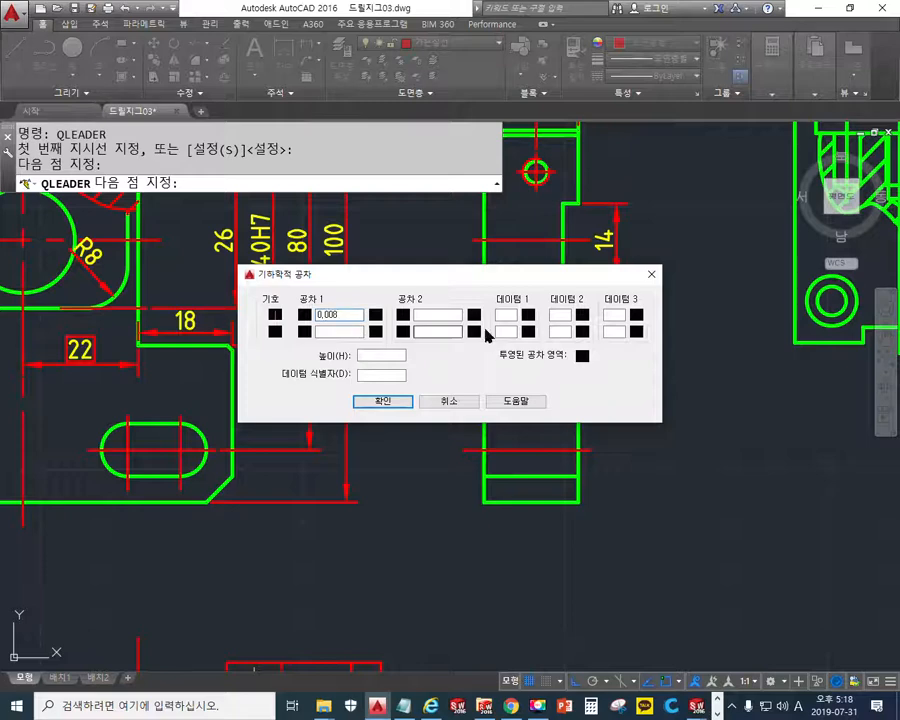
{"action": "left_click", "coordinate": [508, 315]}
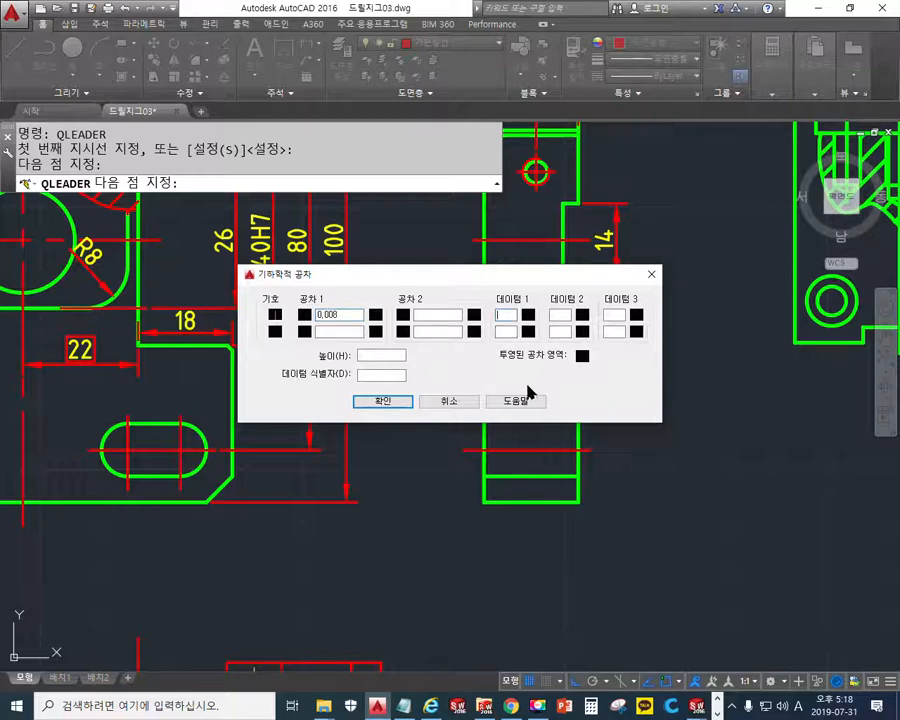
{"action": "left_click", "coordinate": [409, 405]}
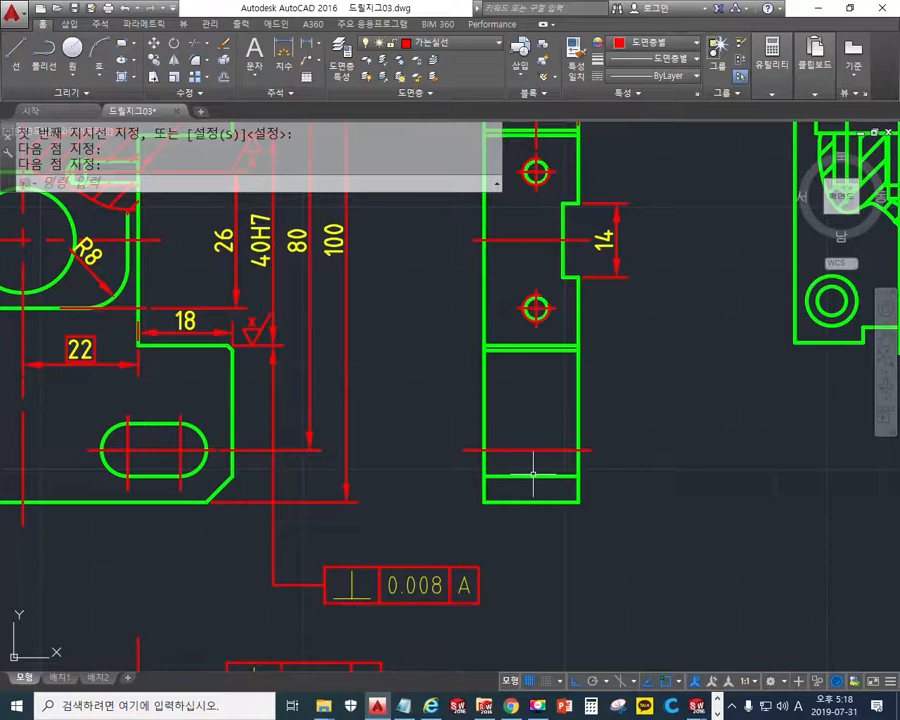
Mark both walls of the Ø20H7 bore and the datum A bottom surface of the section view in screen pen
{"action": "scroll", "coordinate": [533, 474], "scroll_direction": "up", "scroll_amount": 1}
{"action": "scroll", "coordinate": [442, 419], "scroll_direction": "down", "scroll_amount": 3}
{"action": "middle_click_drag", "start_coordinate": [442, 419], "coordinate": [450, 486]}
{"action": "scroll", "coordinate": [452, 430], "scroll_direction": "down", "scroll_amount": 2}
{"action": "middle_click_drag", "start_coordinate": [452, 430], "coordinate": [456, 436]}
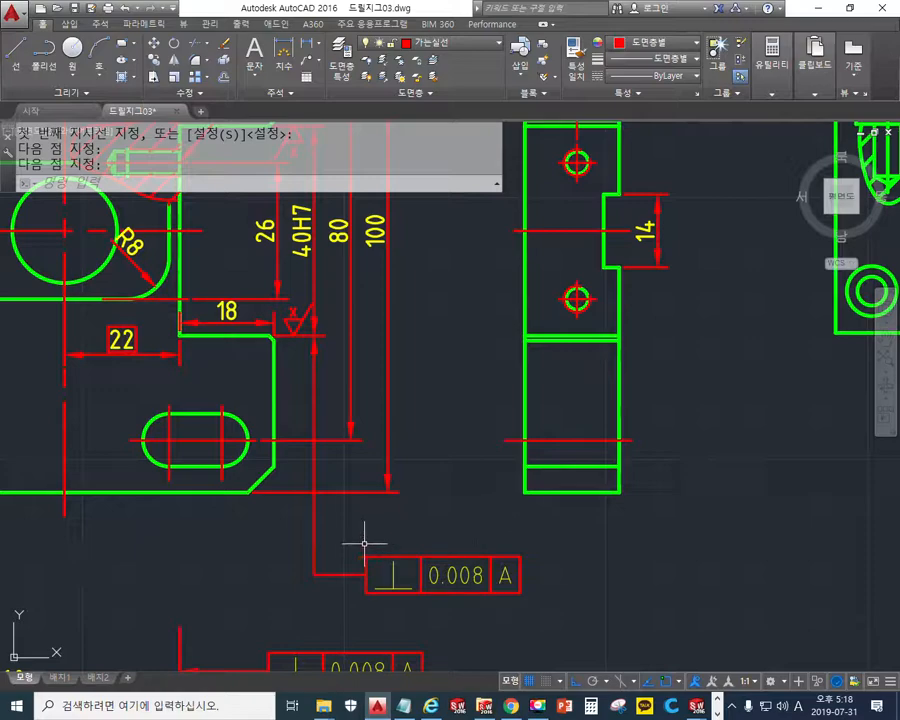
{"action": "mouse_move", "coordinate": [345, 555]}
{"action": "middle_mouse_down"}
{"action": "mouse_move", "coordinate": [510, 380]}
{"action": "mouse_move", "coordinate": [561, 300]}
{"action": "middle_mouse_up"}
{"action": "middle_click_drag", "start_coordinate": [337, 532], "coordinate": [362, 442]}
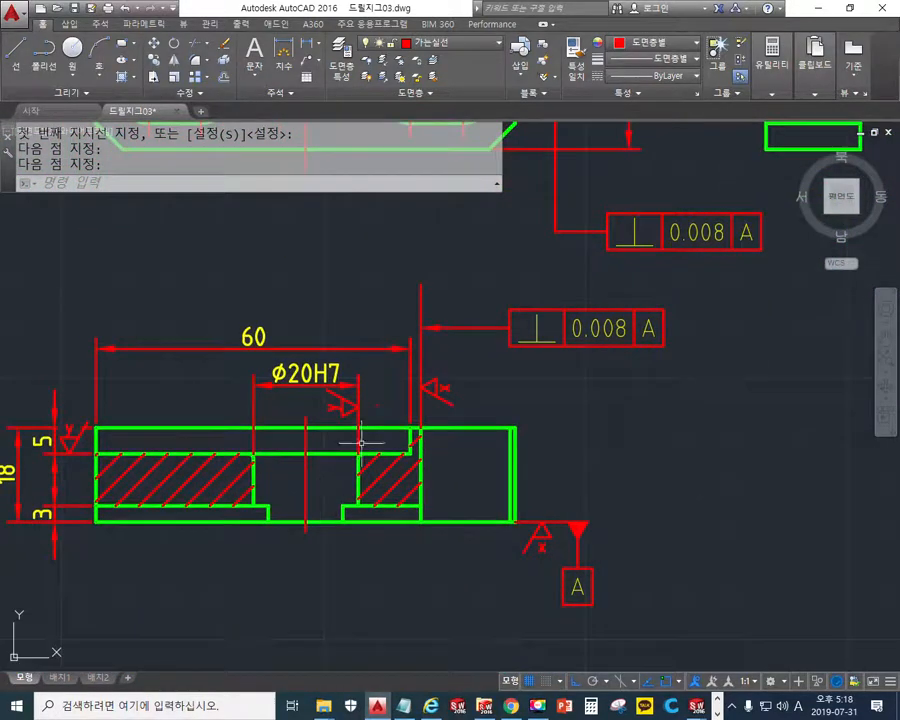
{"action": "scroll", "coordinate": [318, 499], "scroll_direction": "up", "scroll_amount": 2}
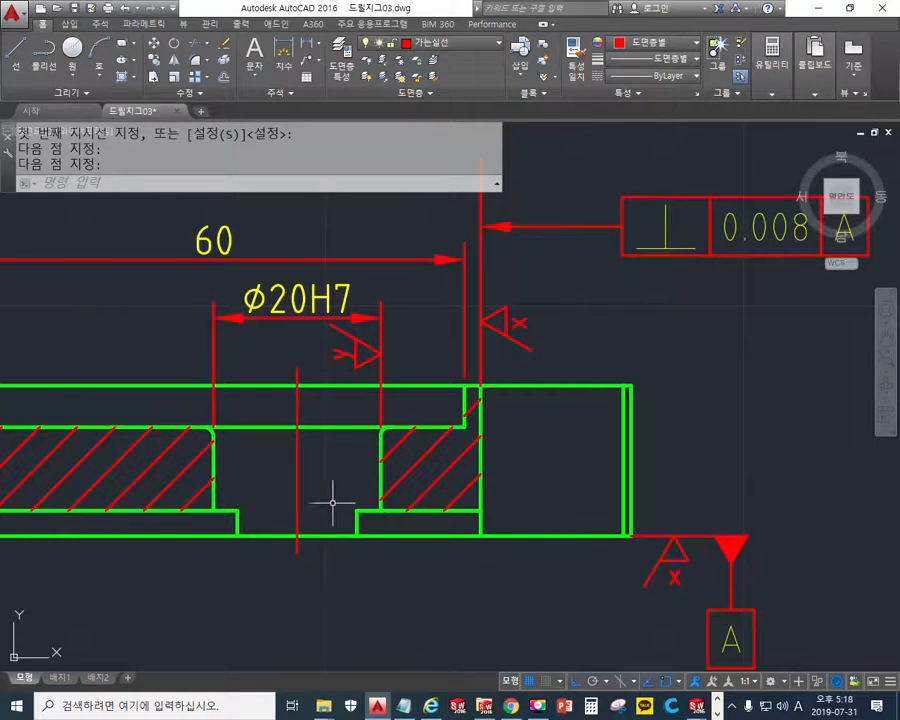
{"action": "key", "text": "F12"}
{"action": "left_click_drag", "start_coordinate": [224, 357], "coordinate": [229, 500]}
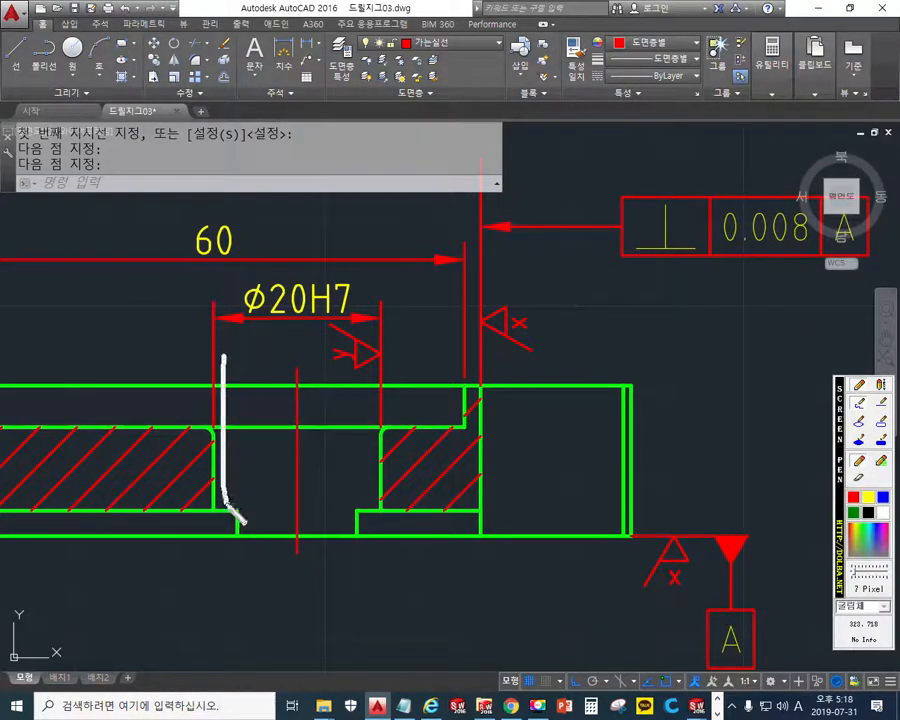
{"action": "left_click_drag", "start_coordinate": [378, 368], "coordinate": [379, 502]}
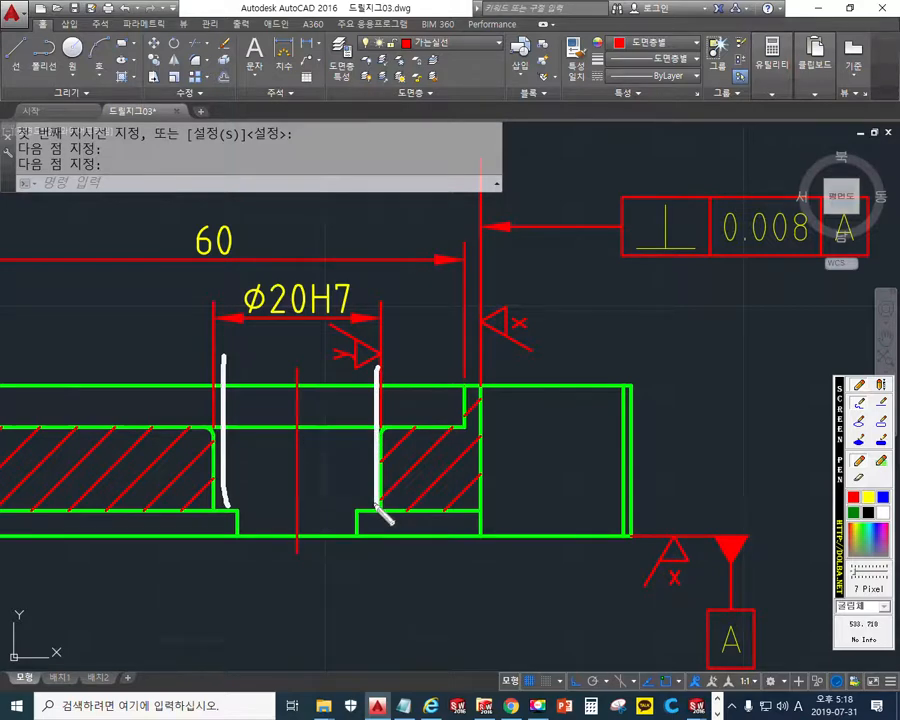
{"action": "left_click_drag", "start_coordinate": [752, 537], "coordinate": [117, 552]}
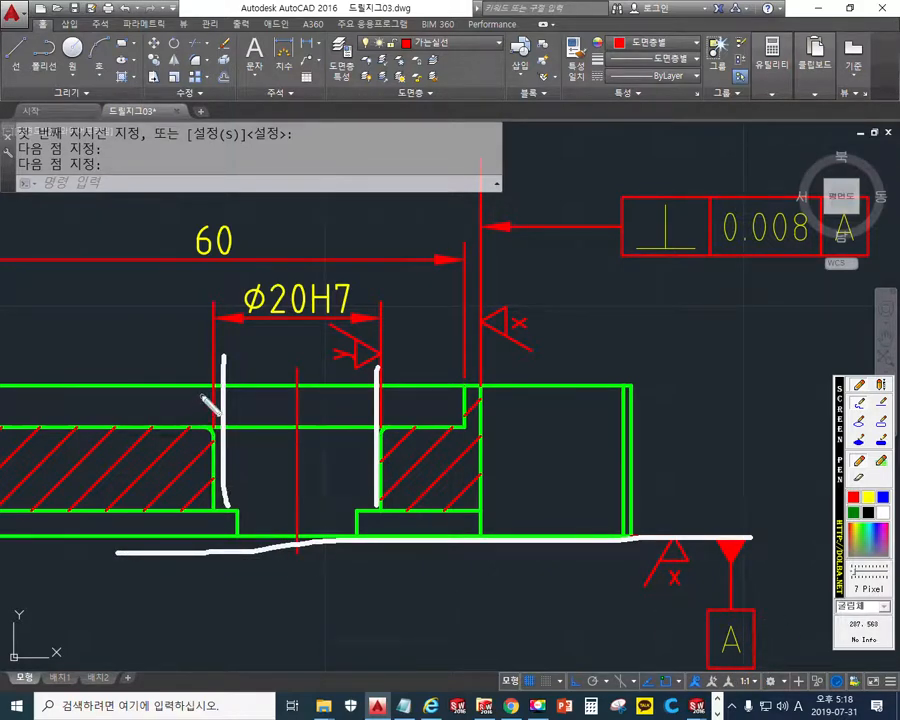
Sketch an arrow with an empty tolerance frame pointing at the Ø20H7 dimension's left extension line, and clear the pen marks
{"action": "mouse_move", "coordinate": [122, 321]}
{"action": "left_mouse_down"}
{"action": "mouse_move", "coordinate": [210, 321]}
{"action": "mouse_move", "coordinate": [162, 350]}
{"action": "left_mouse_up"}
{"action": "left_click_drag", "start_coordinate": [121, 284], "coordinate": [2, 353]}
{"action": "left_click_drag", "start_coordinate": [129, 274], "coordinate": [2, 272]}
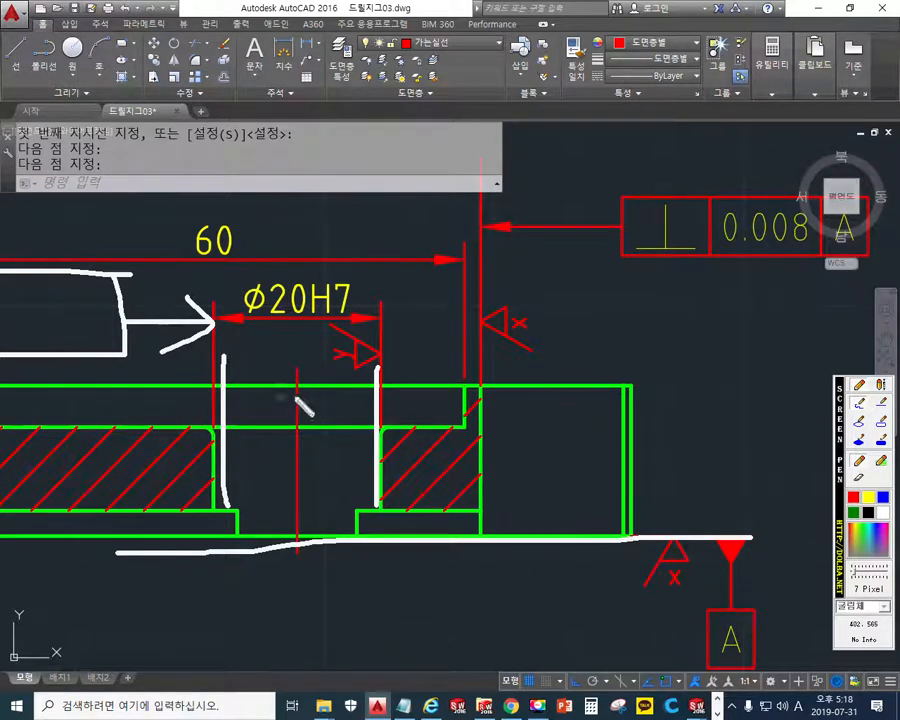
{"action": "key", "text": "Escape"}
{"action": "scroll", "coordinate": [299, 401], "scroll_direction": "down", "scroll_amount": 4}
{"action": "middle_click_drag", "start_coordinate": [299, 402], "coordinate": [405, 394]}
{"action": "scroll", "coordinate": [405, 394], "scroll_direction": "up", "scroll_amount": 2}
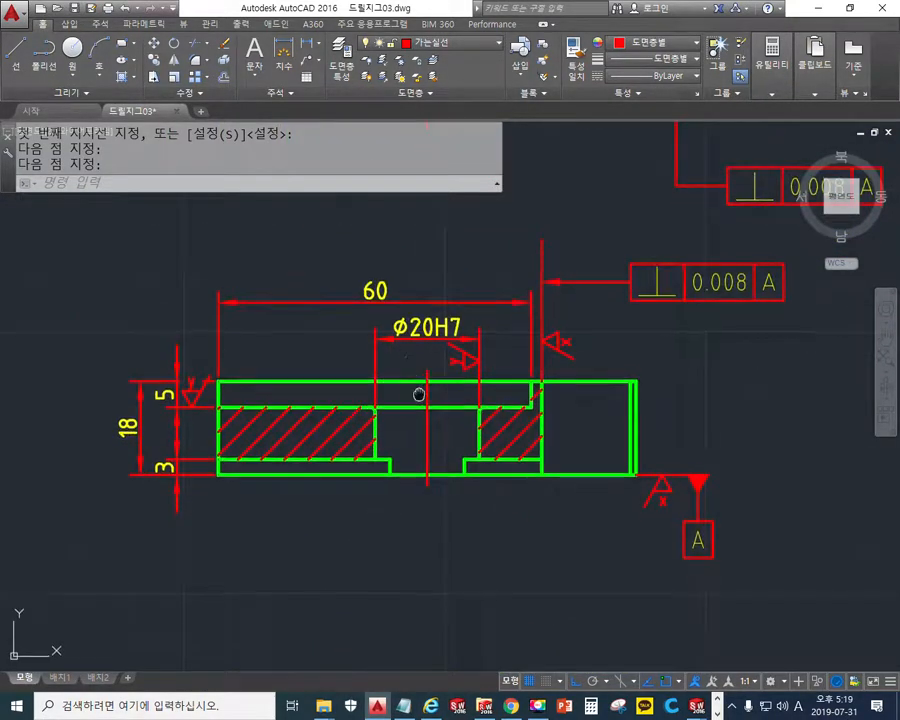
Stretch the section view's 60 and Ø20H7 dimension lines straight up, farther from the part outline
{"action": "type", "text": "s"}
{"action": "key", "text": "Return"}
{"action": "left_click", "coordinate": [403, 345]}
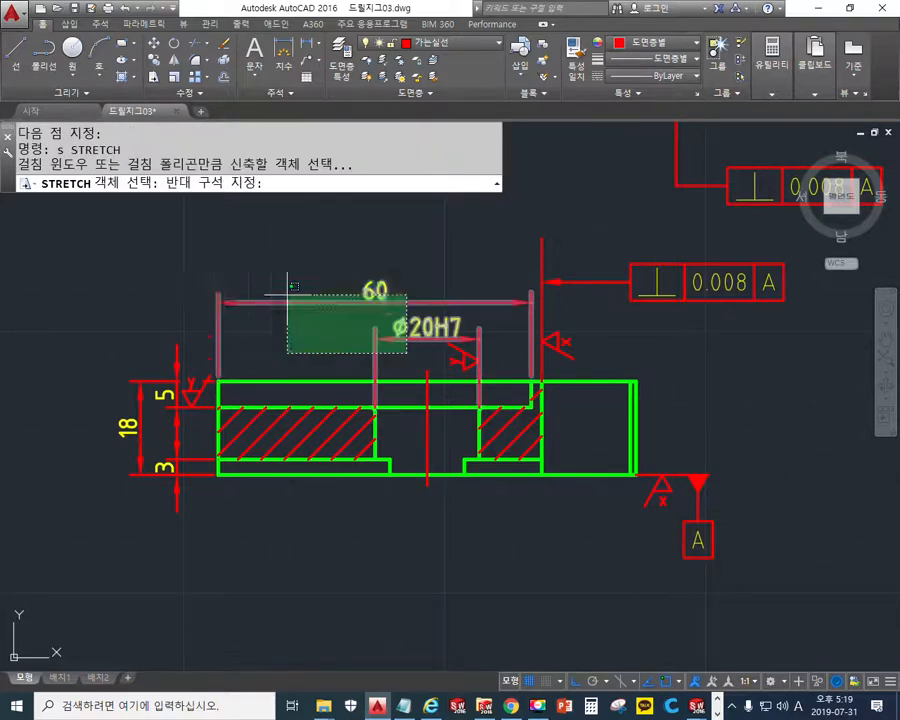
{"action": "left_click", "coordinate": [197, 253]}
{"action": "key", "text": "Return"}
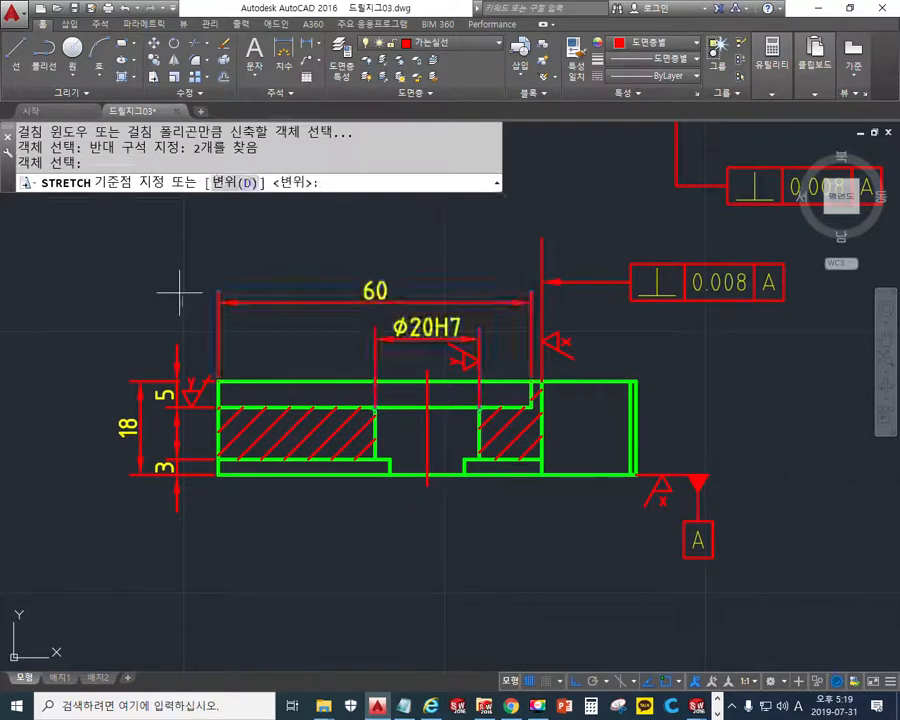
{"action": "left_click", "coordinate": [184, 300]}
{"action": "left_click", "coordinate": [184, 270]}
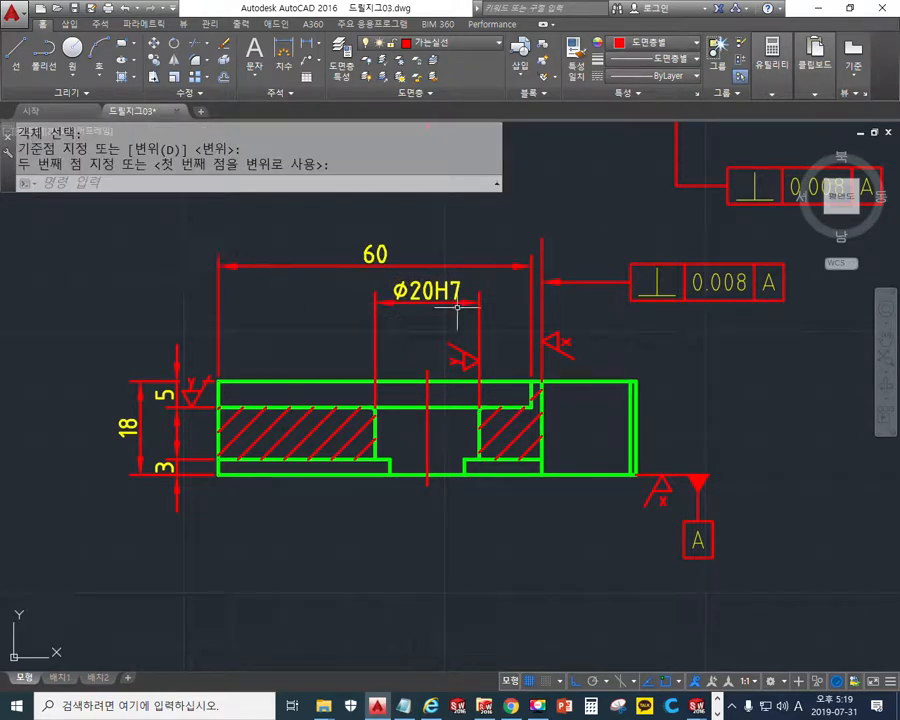
Stretch the 60 and Ø20H7 dimension lines back down until the 60 line aligns with the neighbouring perpendicularity leader
{"action": "key", "text": "Return"}
{"action": "left_click", "coordinate": [404, 314]}
{"action": "left_click", "coordinate": [168, 230]}
{"action": "key", "text": "Return"}
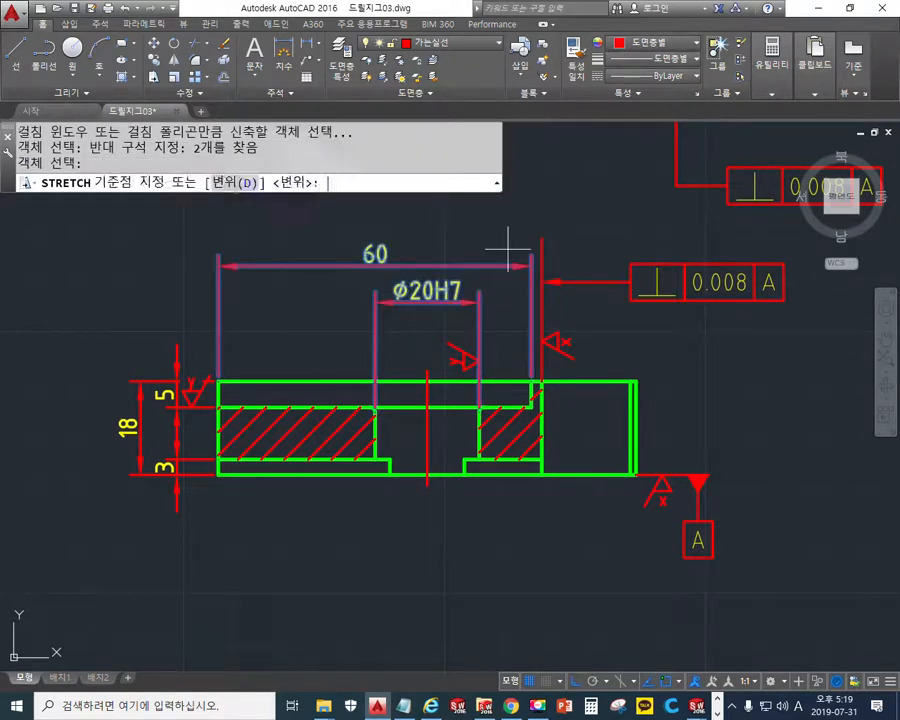
{"action": "left_click", "coordinate": [535, 266]}
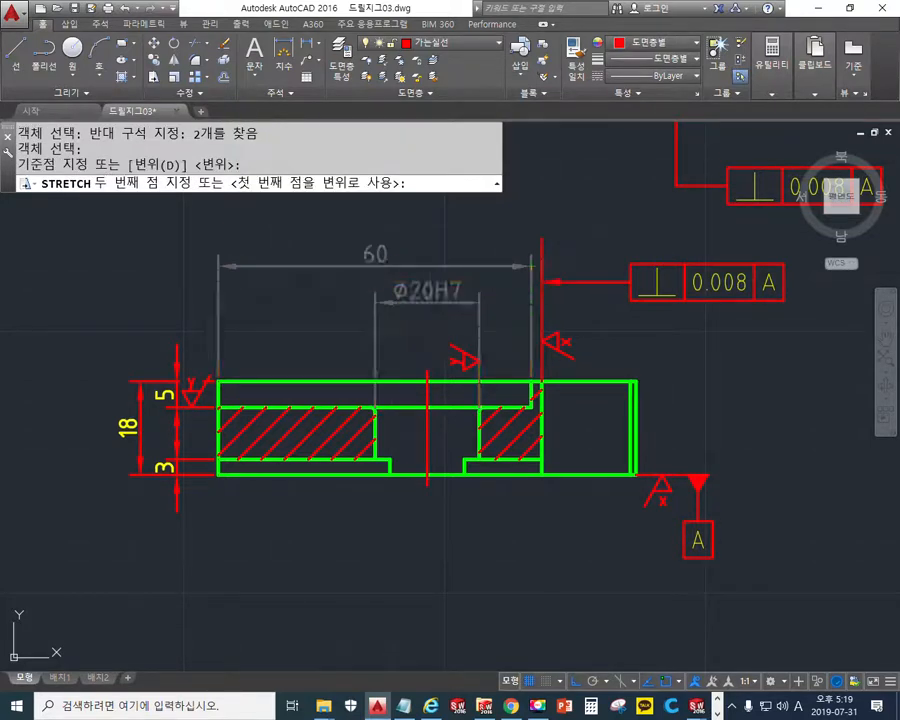
{"action": "left_click", "coordinate": [535, 282]}
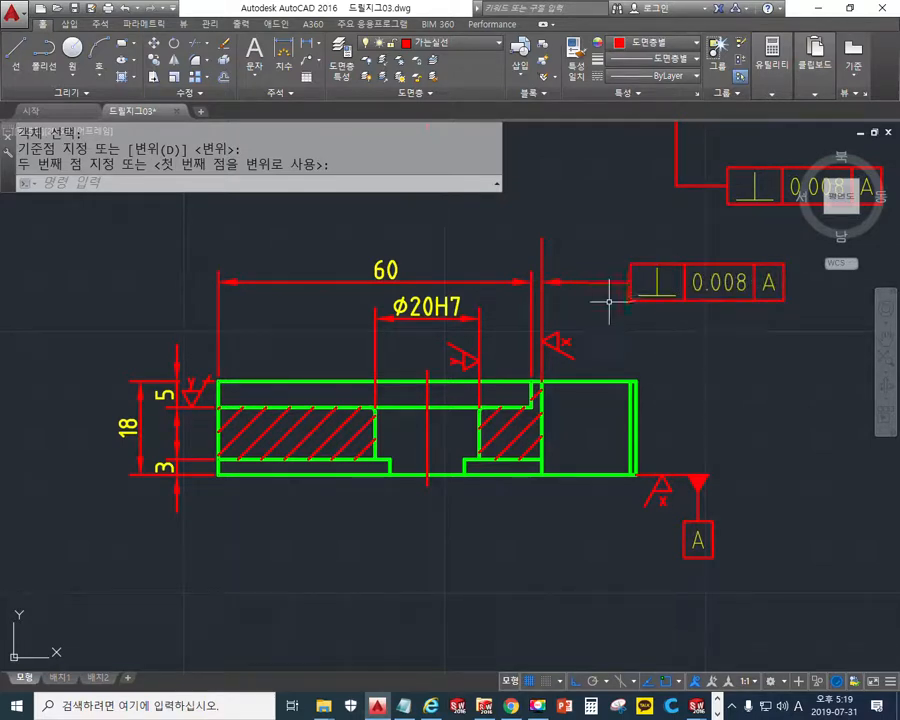
Circle the section view's 0.008 tolerance frame in screen pen, draw an arrow to the left of the 60 dimension, and clear the marks
{"action": "key", "text": "F9"}
{"action": "mouse_move", "coordinate": [774, 306]}
{"action": "left_mouse_down"}
{"action": "mouse_move", "coordinate": [533, 327]}
{"action": "mouse_move", "coordinate": [693, 310]}
{"action": "left_mouse_up"}
{"action": "mouse_move", "coordinate": [573, 247]}
{"action": "left_mouse_down"}
{"action": "mouse_move", "coordinate": [329, 186]}
{"action": "mouse_move", "coordinate": [136, 278]}
{"action": "mouse_move", "coordinate": [175, 257]}
{"action": "left_mouse_up"}
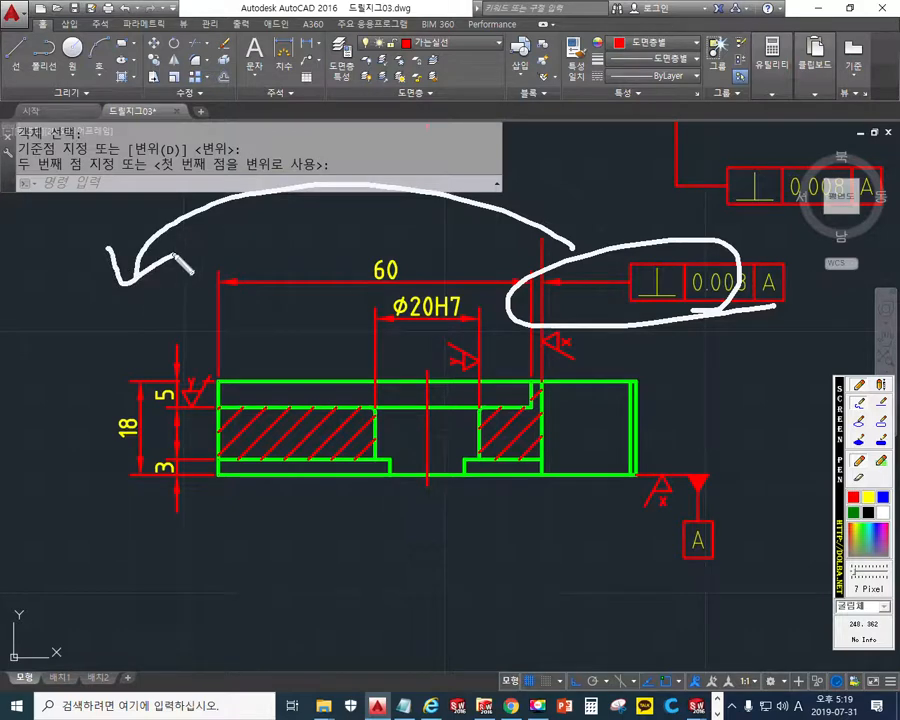
{"action": "key", "text": "Escape"}
Copy the section view's 0.008 perpendicularity frame with its leader horizontally to the free area left of the 60 dimension
{"action": "mouse_move", "coordinate": [390, 290]}
{"action": "middle_mouse_down"}
{"action": "mouse_move", "coordinate": [484, 355]}
{"action": "mouse_move", "coordinate": [462, 365]}
{"action": "middle_mouse_up"}
{"action": "type", "text": "co"}
{"action": "key", "text": "Return"}
{"action": "left_click", "coordinate": [755, 393]}
{"action": "left_click", "coordinate": [677, 322]}
{"action": "key", "text": "Return"}
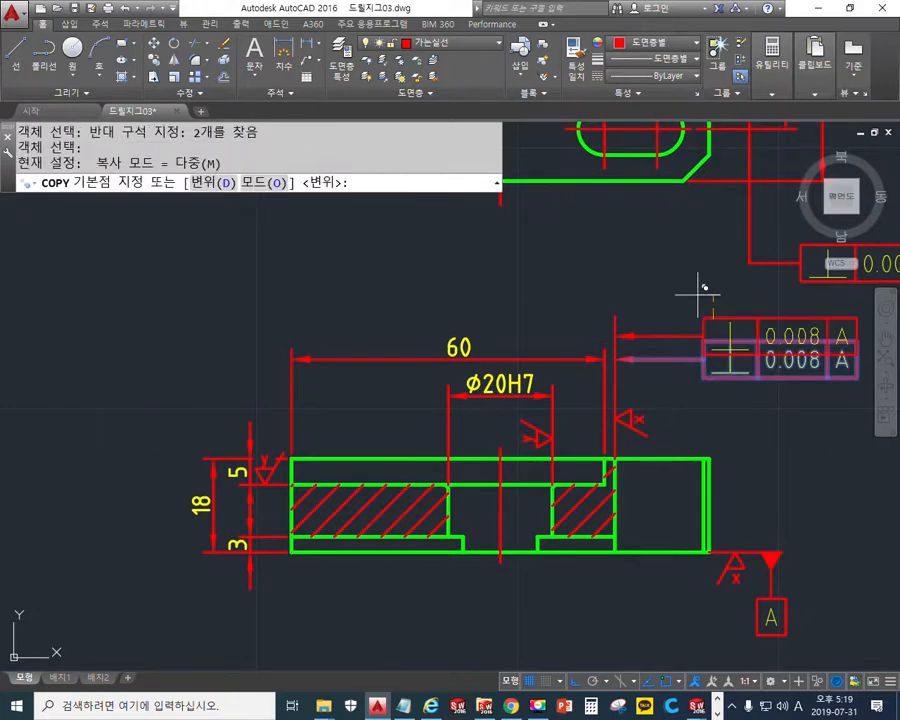
{"action": "left_click", "coordinate": [715, 318]}
{"action": "left_click", "coordinate": [89, 253]}
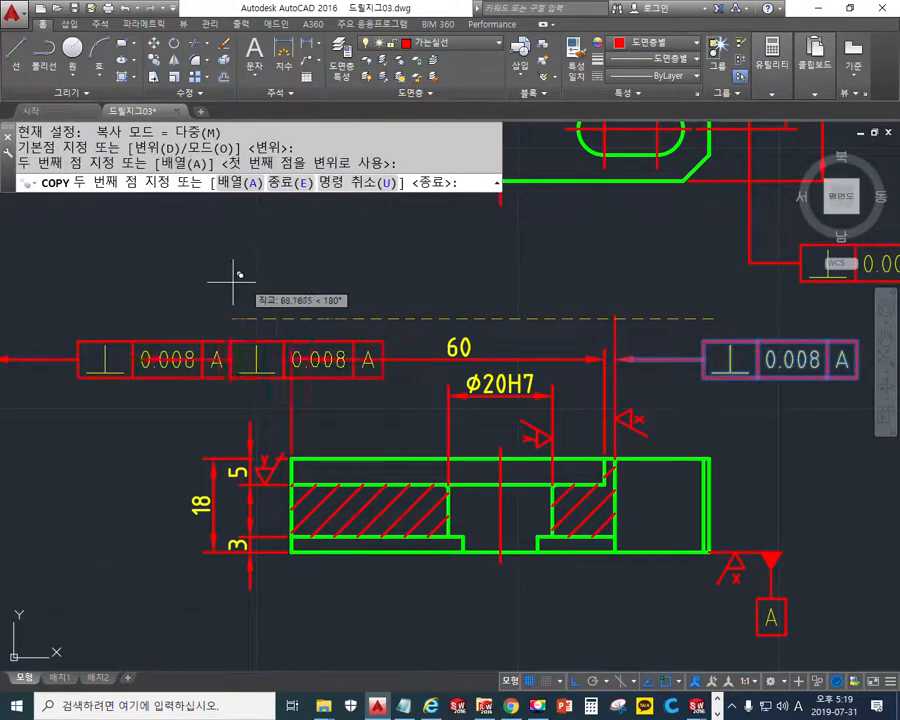
{"action": "key", "text": "Return"}
{"action": "mouse_move", "coordinate": [211, 281]}
{"action": "middle_mouse_down"}
{"action": "mouse_move", "coordinate": [370, 260]}
{"action": "mouse_move", "coordinate": [340, 284]}
{"action": "mouse_move", "coordinate": [275, 297]}
{"action": "middle_mouse_up"}
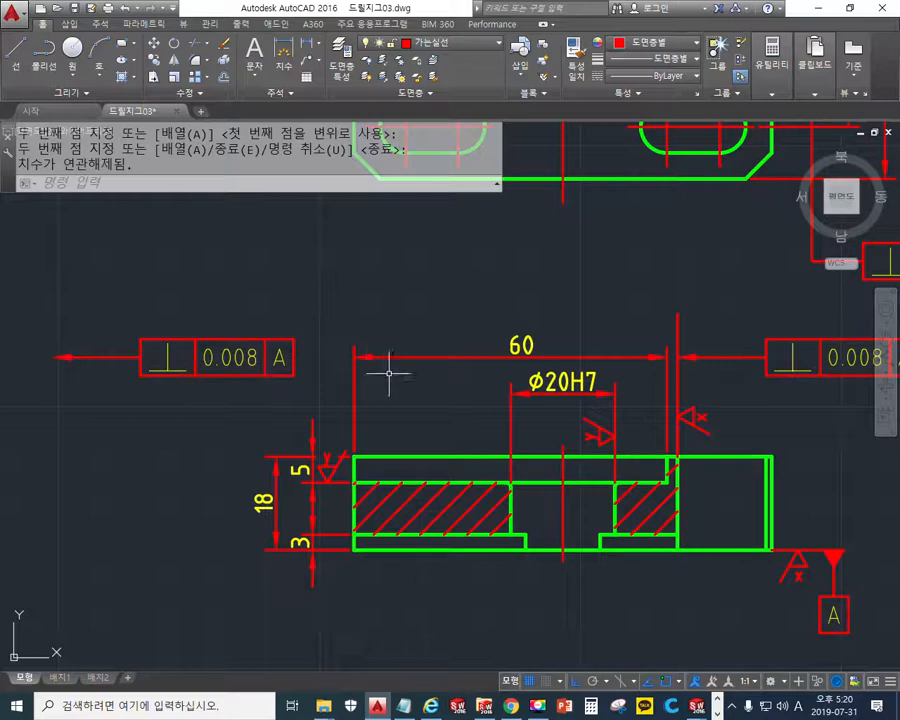
Sketch a screen pen arrow pointing right at the Ø20H7 dimension's left extension line, and clear it
{"action": "key", "text": "F12"}
{"action": "mouse_move", "coordinate": [318, 396]}
{"action": "left_mouse_down"}
{"action": "mouse_move", "coordinate": [506, 392]}
{"action": "mouse_move", "coordinate": [484, 377]}
{"action": "mouse_move", "coordinate": [484, 415]}
{"action": "left_mouse_up"}
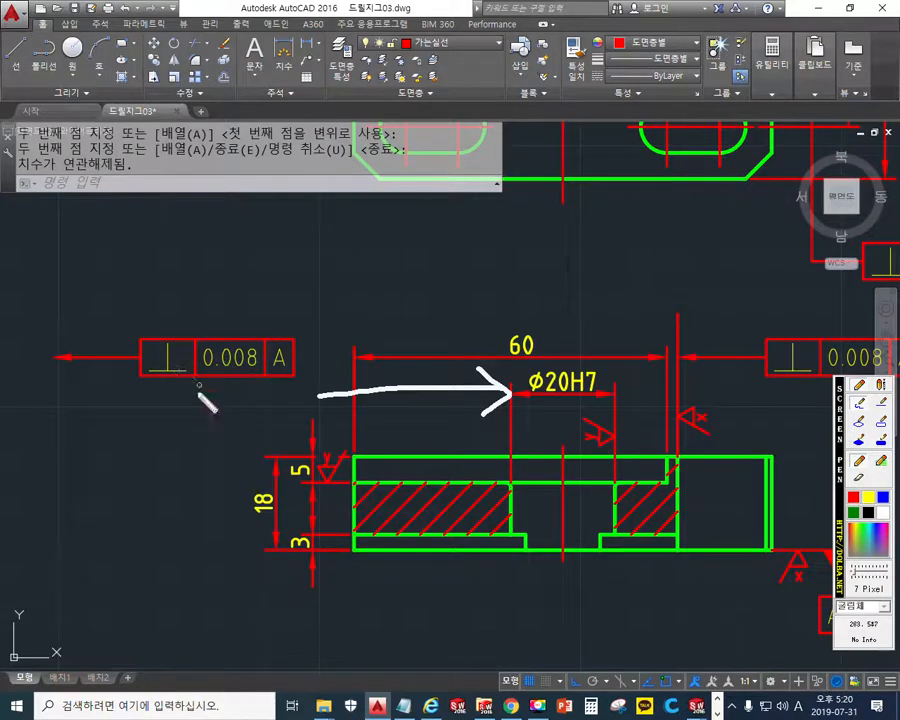
{"action": "key", "text": "F12"}
Move the copied tolerance frame by its upper-left grip past the leader's arrow tip, and undo the grip edit
{"action": "scroll", "coordinate": [240, 375], "scroll_direction": "up", "scroll_amount": 5}
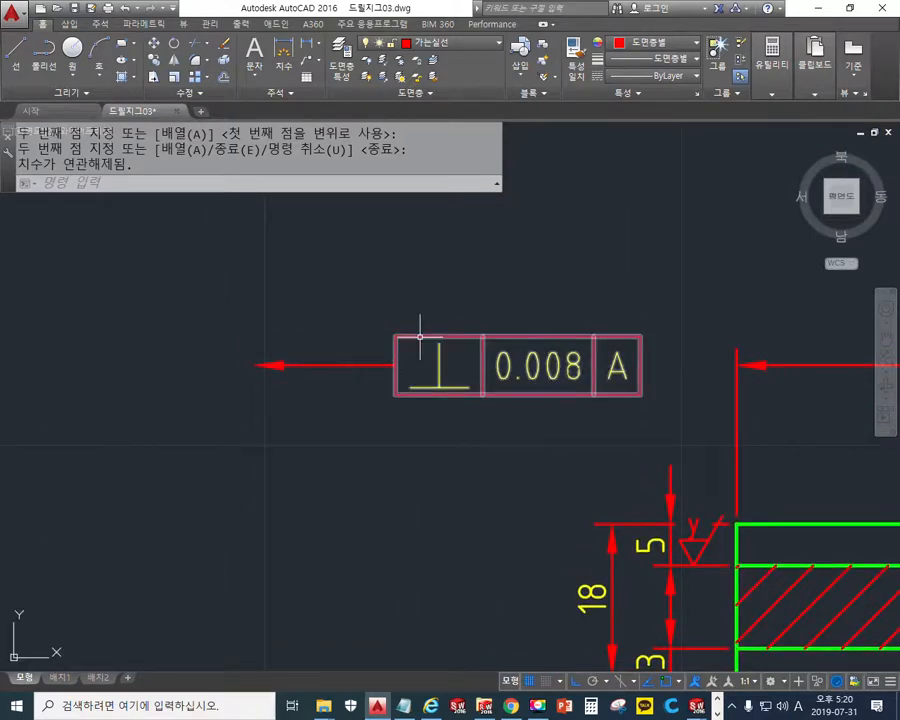
{"action": "left_click", "coordinate": [420, 337]}
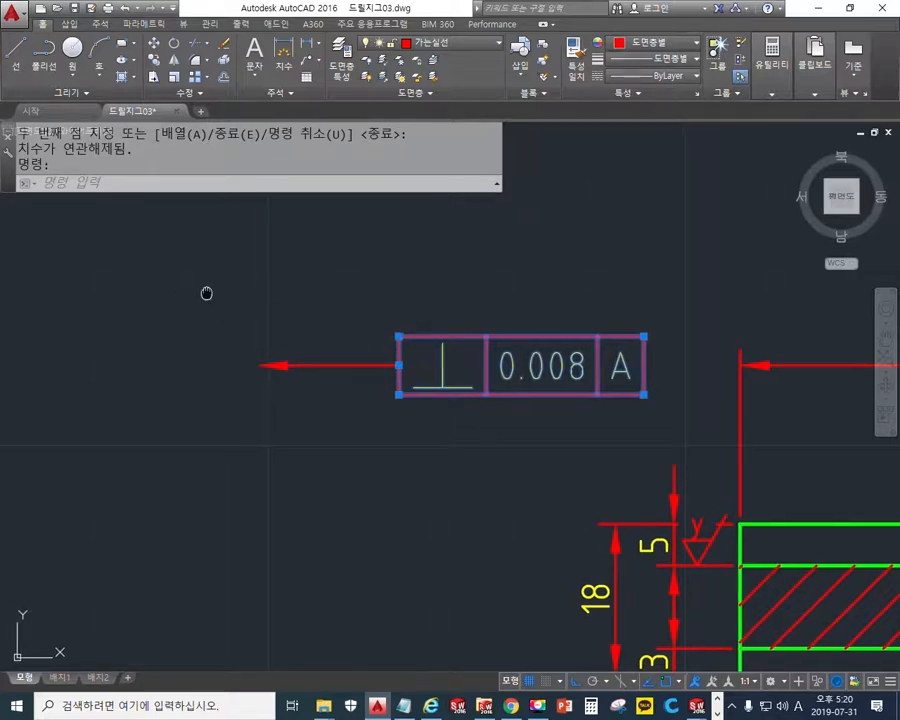
{"action": "middle_click_drag", "start_coordinate": [202, 290], "coordinate": [346, 304]}
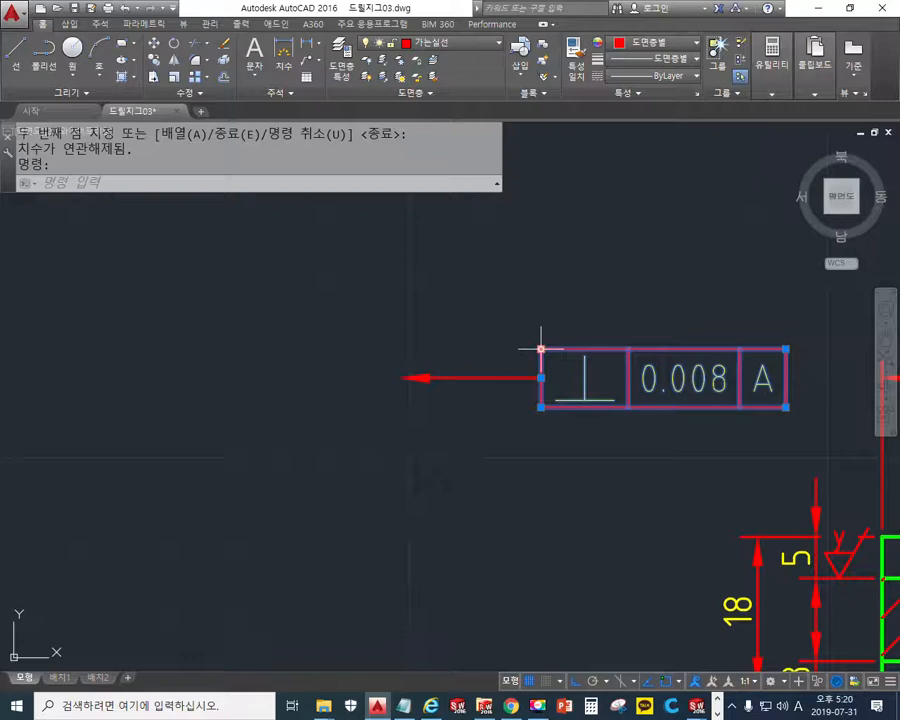
{"action": "left_click", "coordinate": [540, 349]}
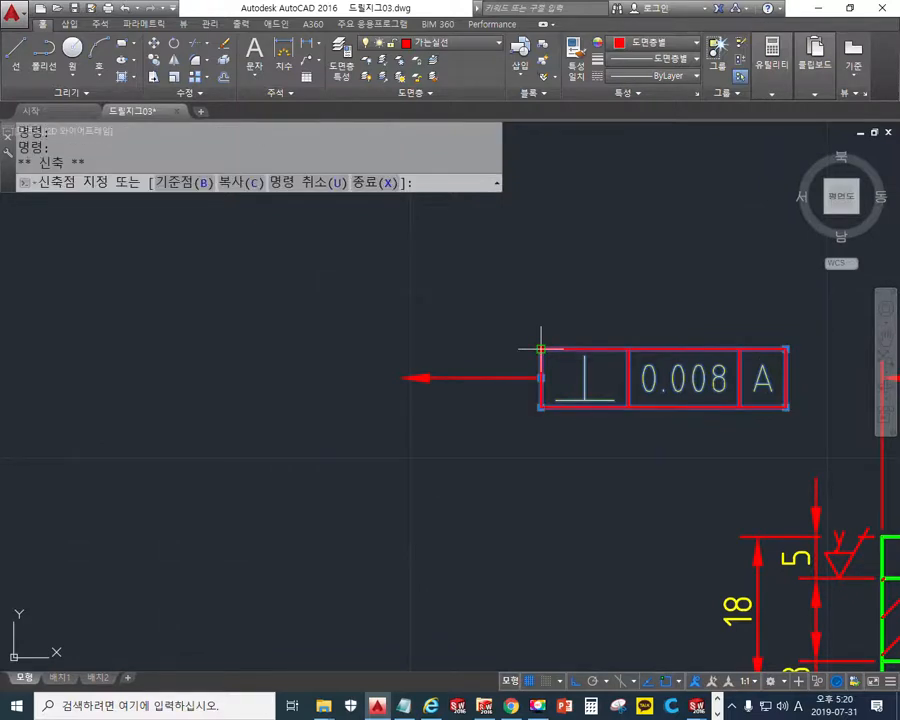
{"action": "left_click", "coordinate": [77, 350]}
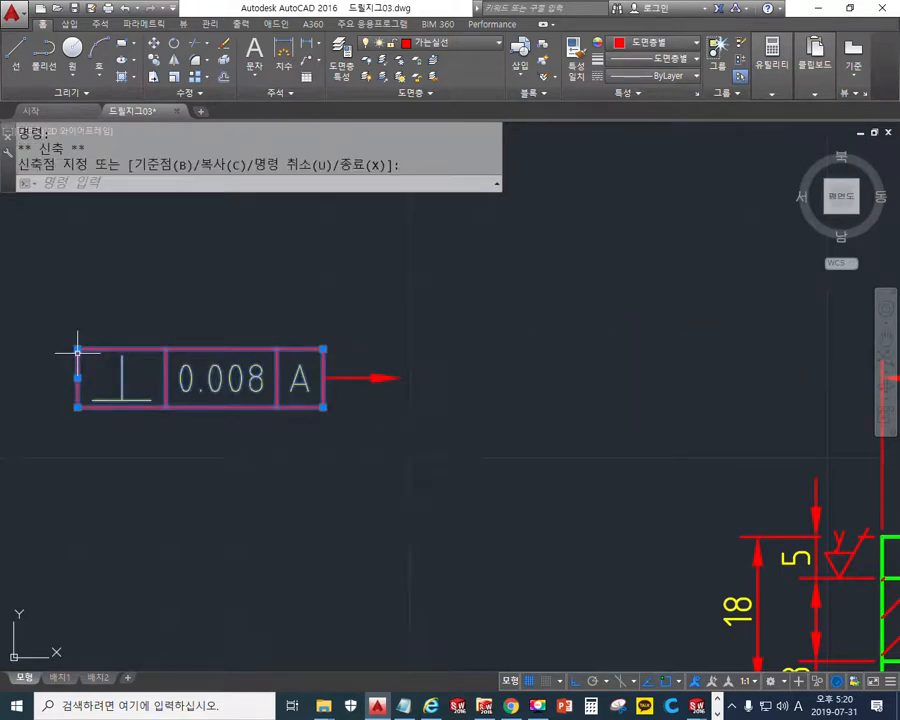
{"action": "key", "text": "Escape"}
{"action": "key", "text": "Escape"}
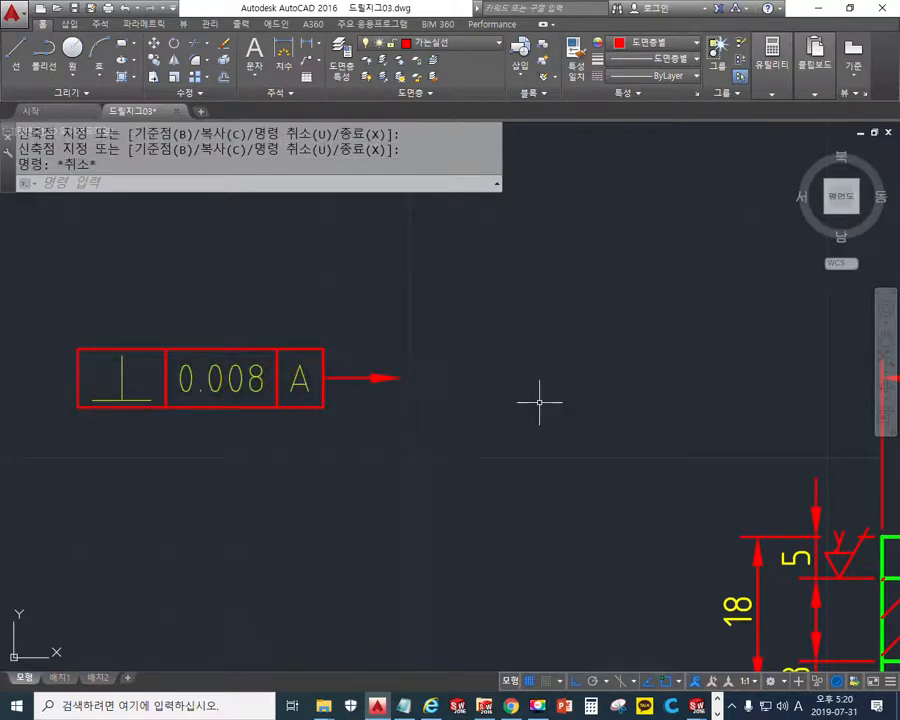
{"action": "key", "text": "ctrl+z"}
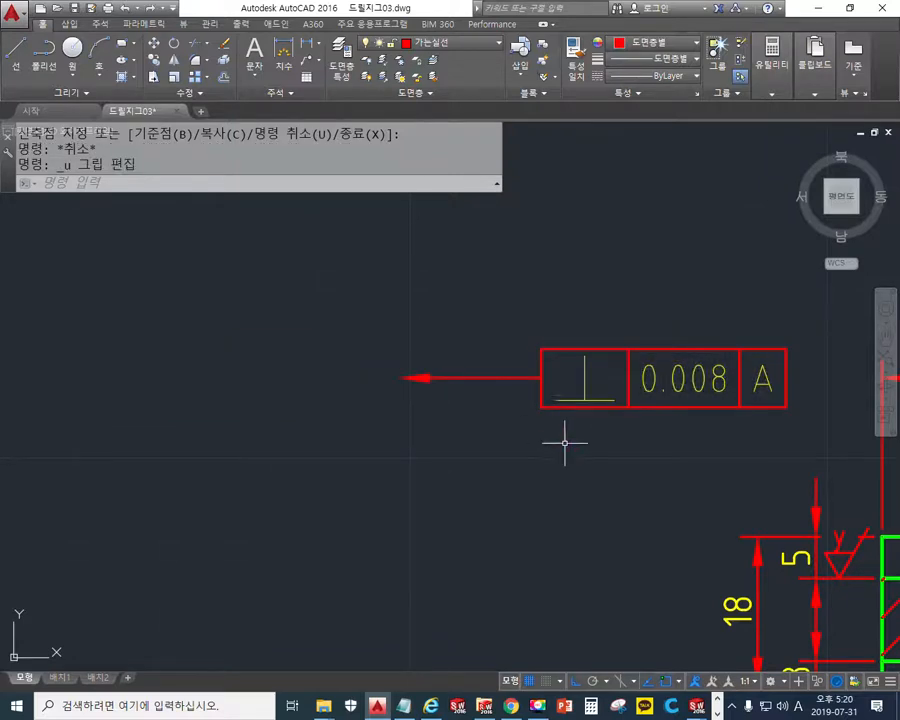
Grip-stretch the copied tolerance frame horizontally to the left past its arrow tip, flipping the leader to point right
{"action": "left_click", "coordinate": [619, 348]}
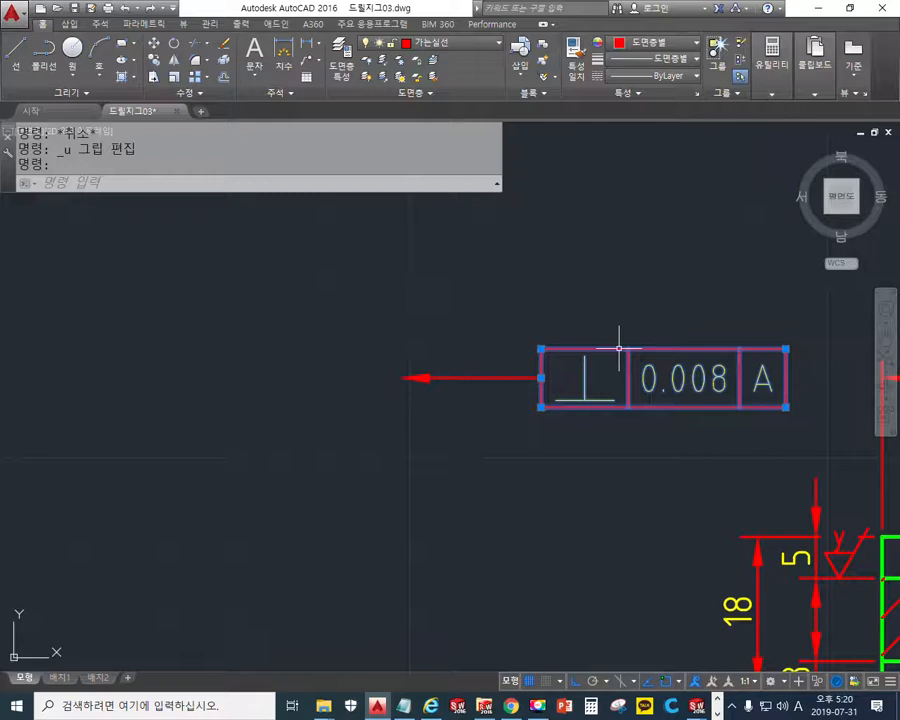
{"action": "left_click", "coordinate": [541, 349]}
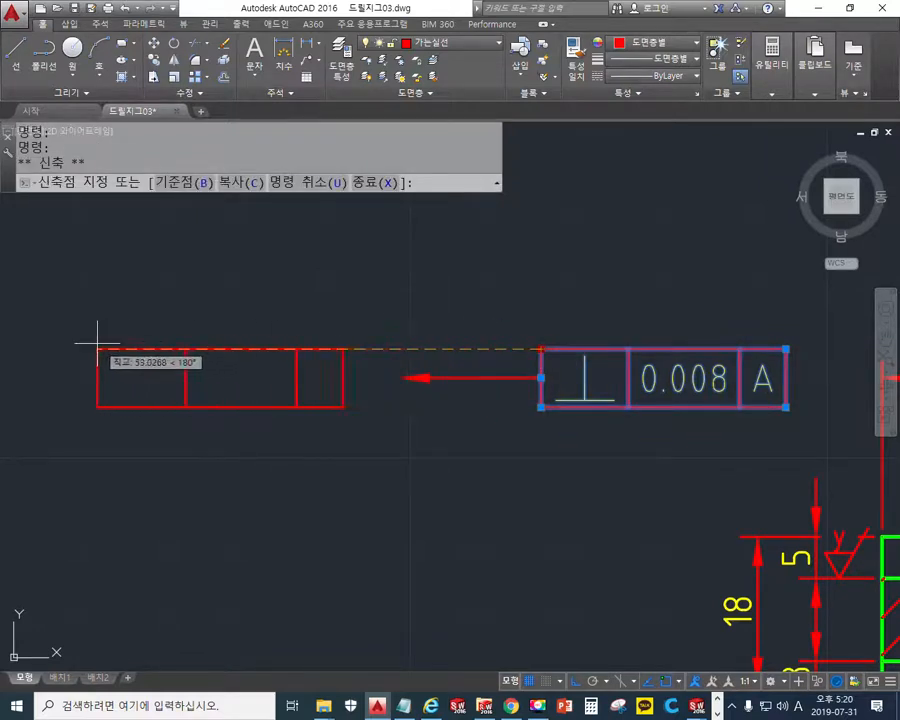
{"action": "left_click", "coordinate": [43, 341]}
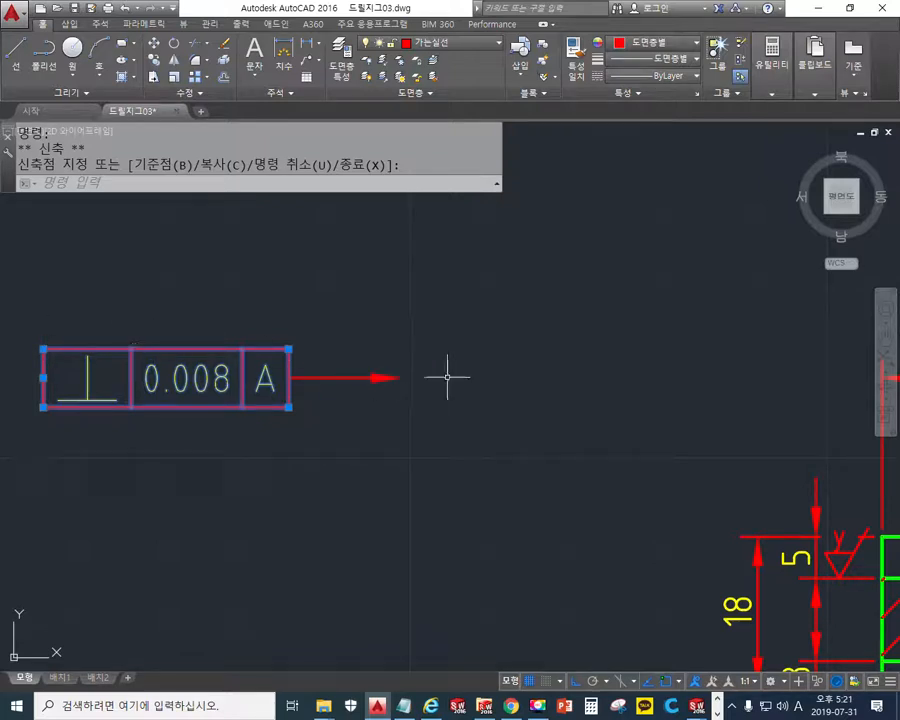
{"action": "middle_click_drag", "start_coordinate": [500, 387], "coordinate": [587, 400]}
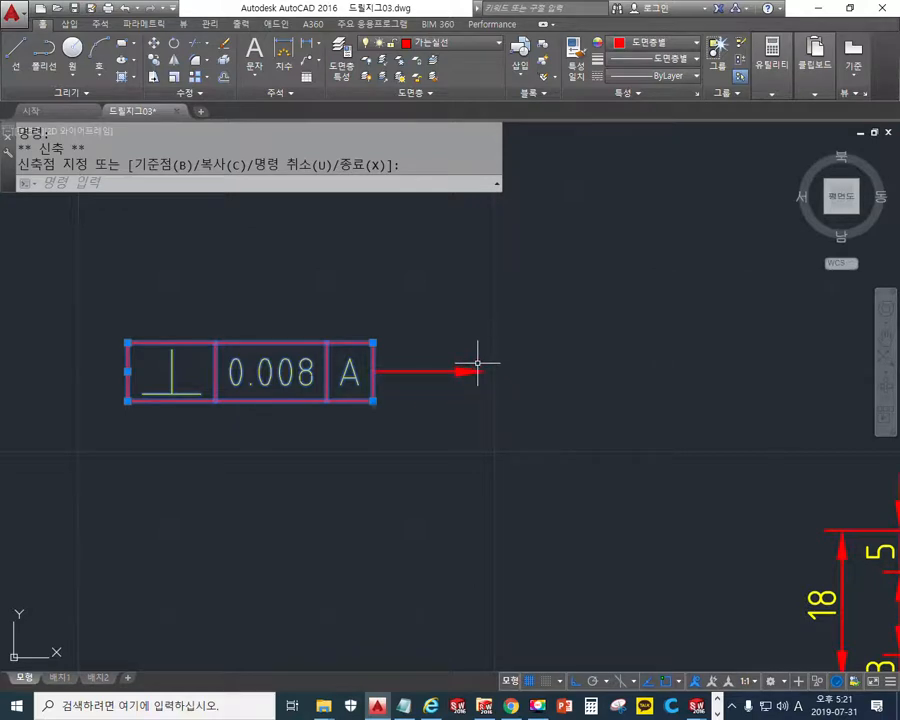
{"action": "key", "text": "Escape"}
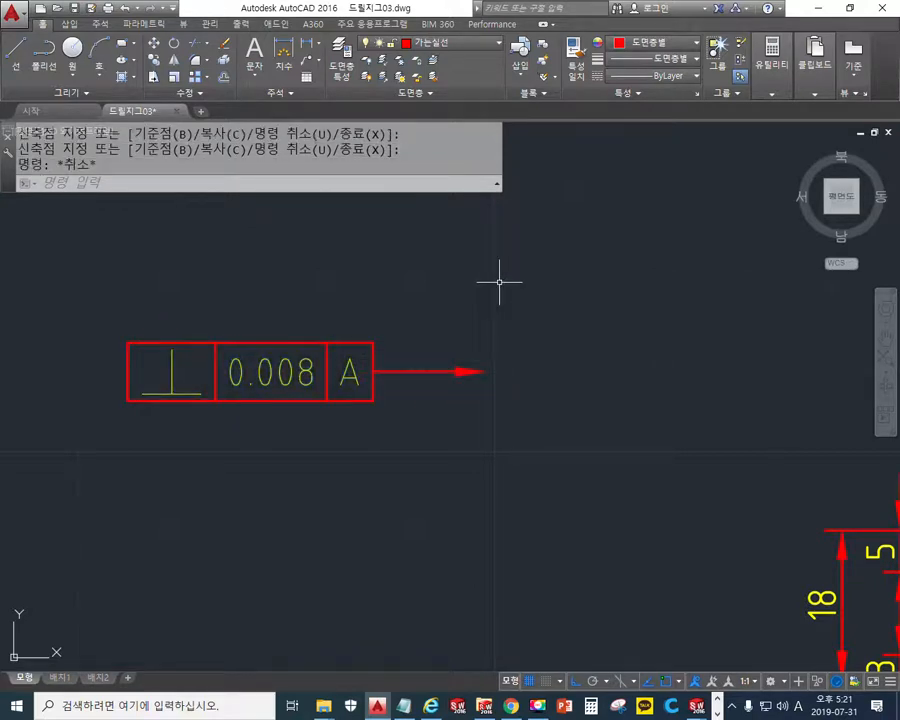
Move the flipped tolerance frame and its leader above the left end of the section view's 60 dimension, with ortho switched off
{"action": "scroll", "coordinate": [497, 283], "scroll_direction": "down", "scroll_amount": 2}
{"action": "mouse_move", "coordinate": [500, 296]}
{"action": "middle_mouse_down"}
{"action": "mouse_move", "coordinate": [354, 308]}
{"action": "mouse_move", "coordinate": [365, 319]}
{"action": "middle_mouse_up"}
{"action": "type", "text": "m"}
{"action": "key", "text": "Return"}
{"action": "left_click", "coordinate": [45, 250]}
{"action": "key", "text": "Return"}
{"action": "left_click", "coordinate": [176, 386]}
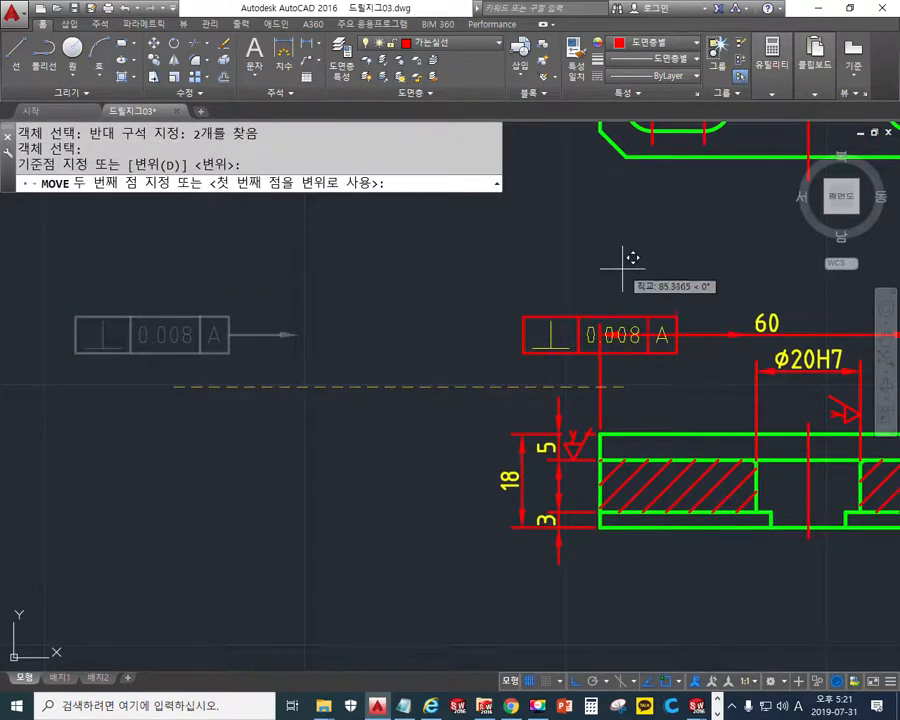
{"action": "key", "text": "F8"}
{"action": "left_click", "coordinate": [624, 310]}
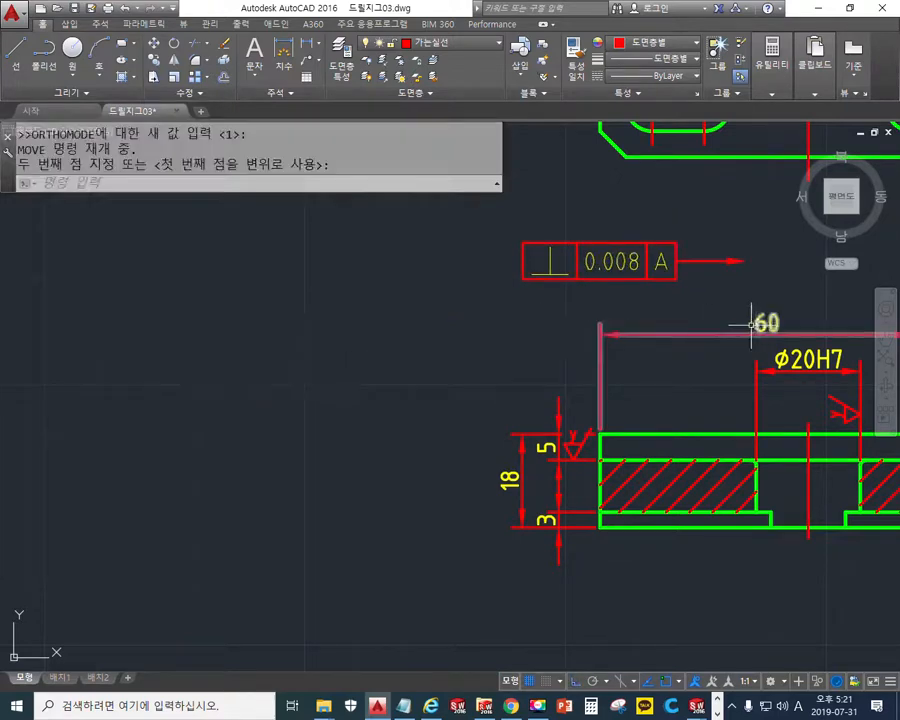
Sketch a tolerance frame with an arrow to the Ø20H7 left extension line, circle the flipped leader, and clear the pen marks
{"action": "middle_click_drag", "start_coordinate": [720, 318], "coordinate": [409, 346]}
{"action": "scroll", "coordinate": [409, 346], "scroll_direction": "up", "scroll_amount": 3}
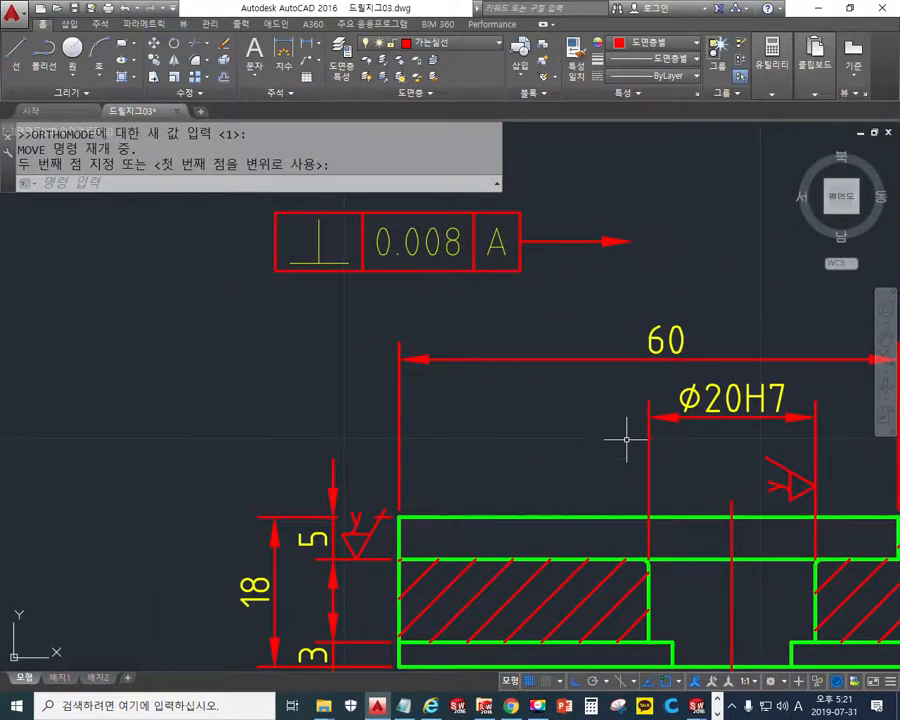
{"action": "left_click_drag", "start_coordinate": [645, 425], "coordinate": [328, 425]}
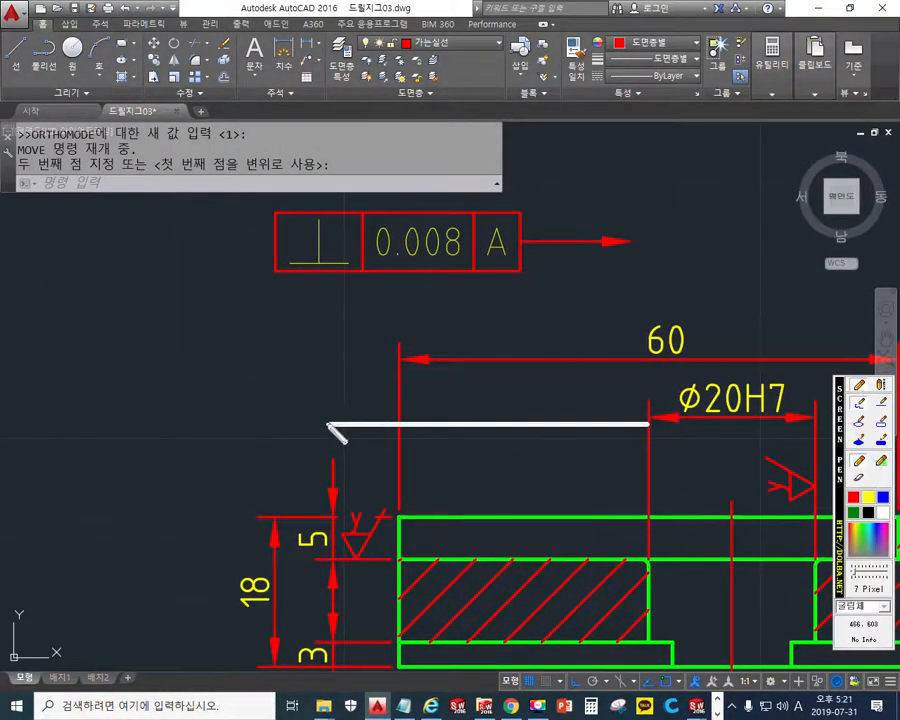
{"action": "left_click_drag", "start_coordinate": [644, 424], "coordinate": [588, 459]}
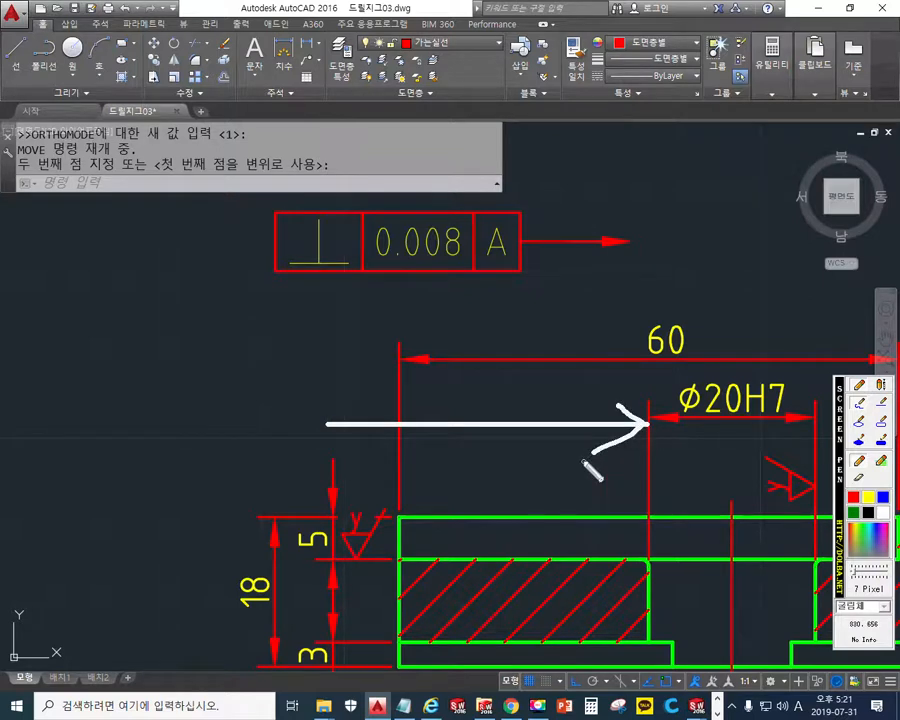
{"action": "mouse_move", "coordinate": [338, 378]}
{"action": "left_mouse_down"}
{"action": "mouse_move", "coordinate": [334, 438]}
{"action": "mouse_move", "coordinate": [146, 438]}
{"action": "mouse_move", "coordinate": [218, 362]}
{"action": "left_mouse_up"}
{"action": "left_click_drag", "start_coordinate": [273, 364], "coordinate": [332, 358]}
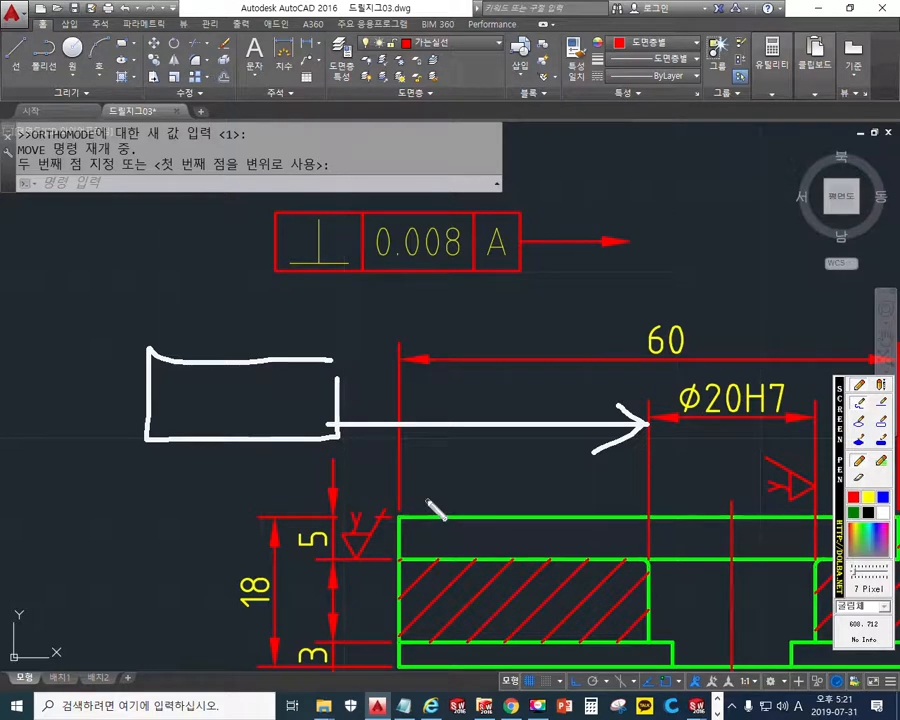
{"action": "mouse_move", "coordinate": [633, 214]}
{"action": "left_mouse_down"}
{"action": "mouse_move", "coordinate": [565, 263]}
{"action": "mouse_move", "coordinate": [622, 267]}
{"action": "left_mouse_up"}
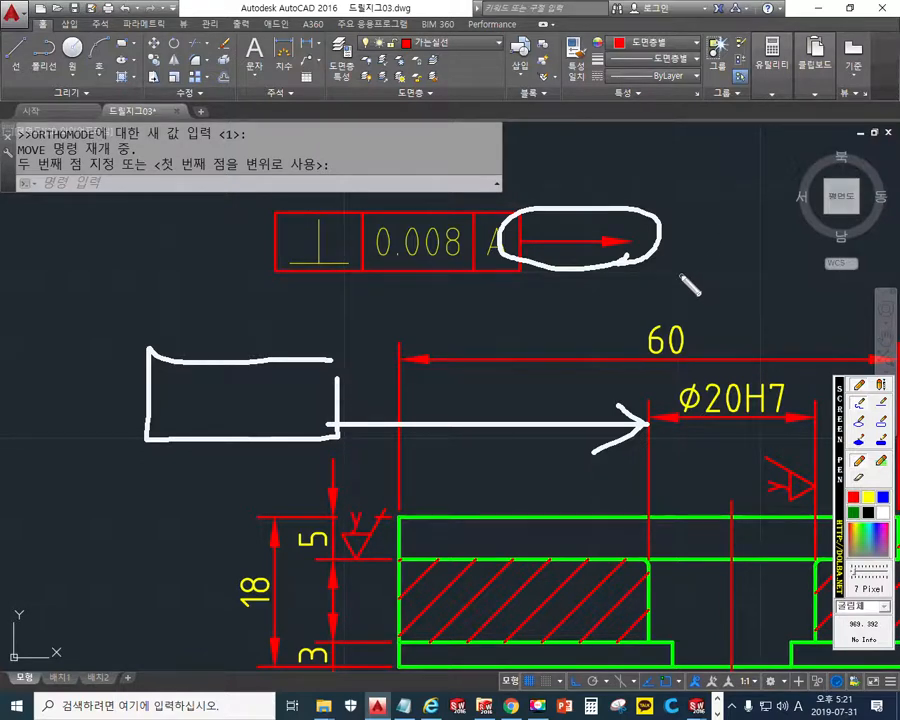
{"action": "key", "text": "Escape"}
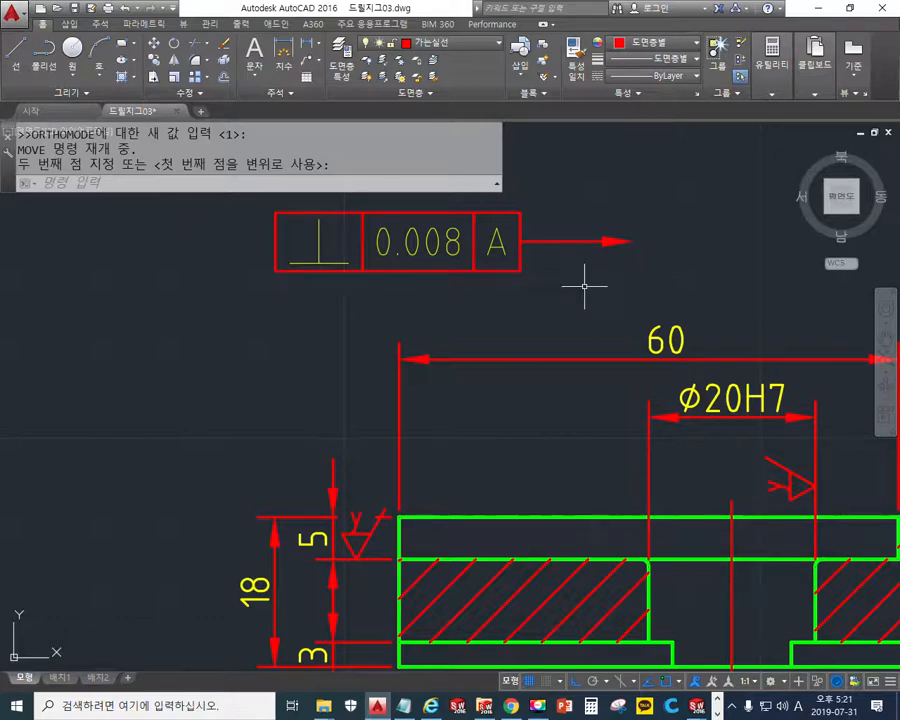
Stretch the flipped leader's arrow end about 30 mm horizontally to the right, leaving the tolerance frame in place
{"action": "type", "text": "s"}
{"action": "key", "text": "Return"}
{"action": "left_click", "coordinate": [672, 283]}
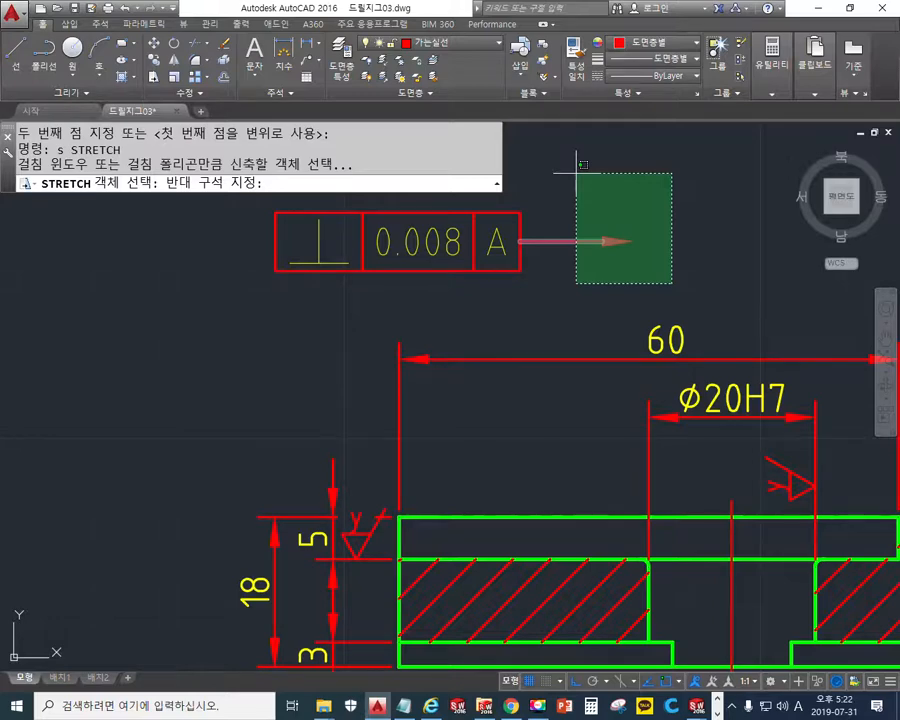
{"action": "left_click", "coordinate": [577, 173]}
{"action": "middle_click_drag", "start_coordinate": [582, 200], "coordinate": [434, 292]}
{"action": "key", "text": "Return"}
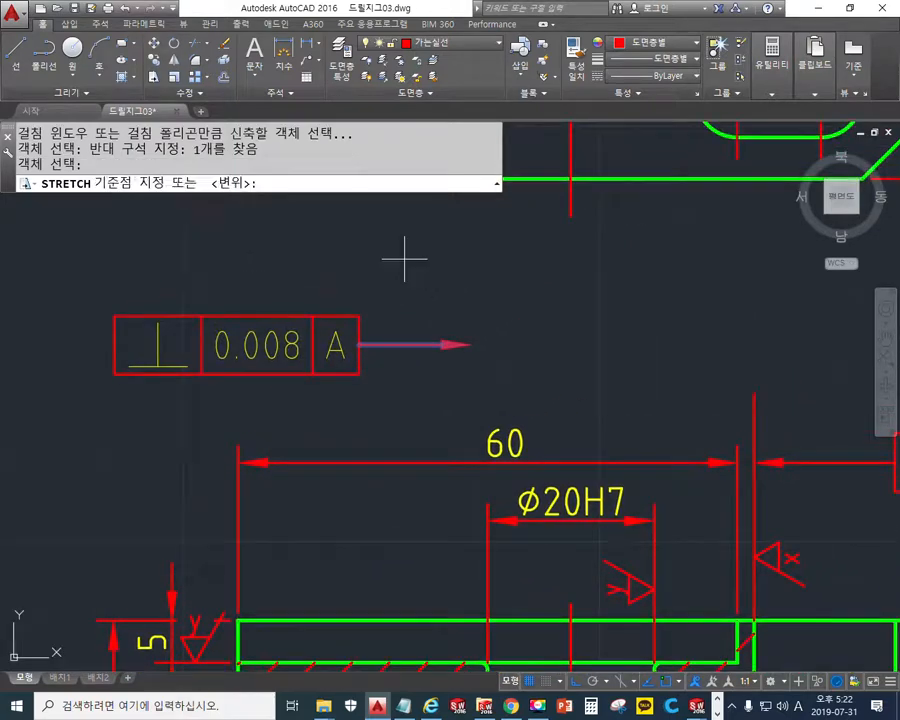
{"action": "left_click", "coordinate": [405, 268]}
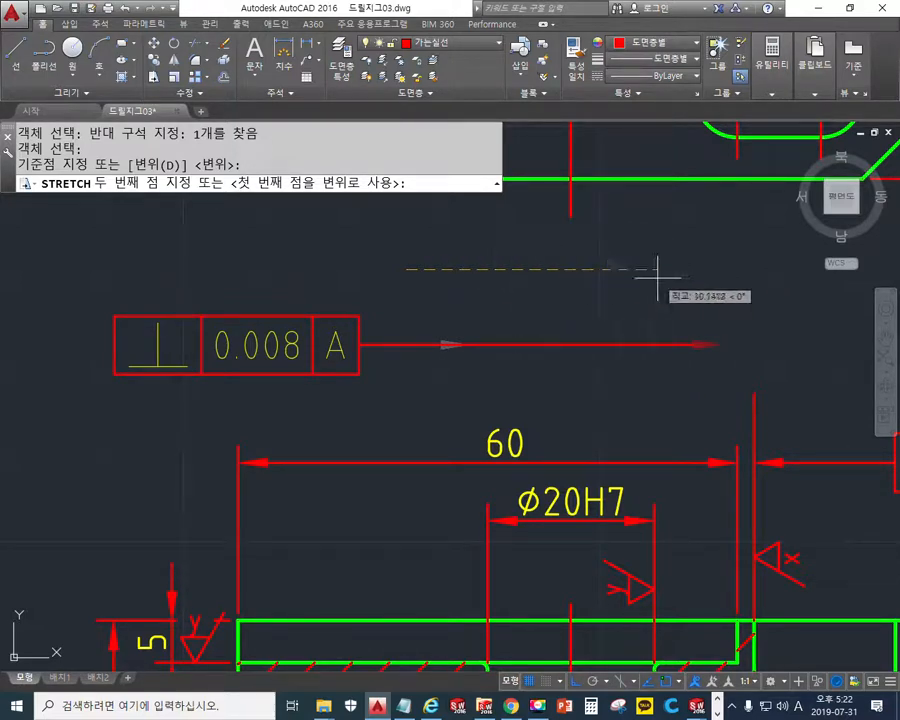
{"action": "left_click", "coordinate": [657, 270]}
{"action": "scroll", "coordinate": [488, 345], "scroll_direction": "down", "scroll_amount": 3}
{"action": "scroll", "coordinate": [496, 347], "scroll_direction": "up", "scroll_amount": 3}
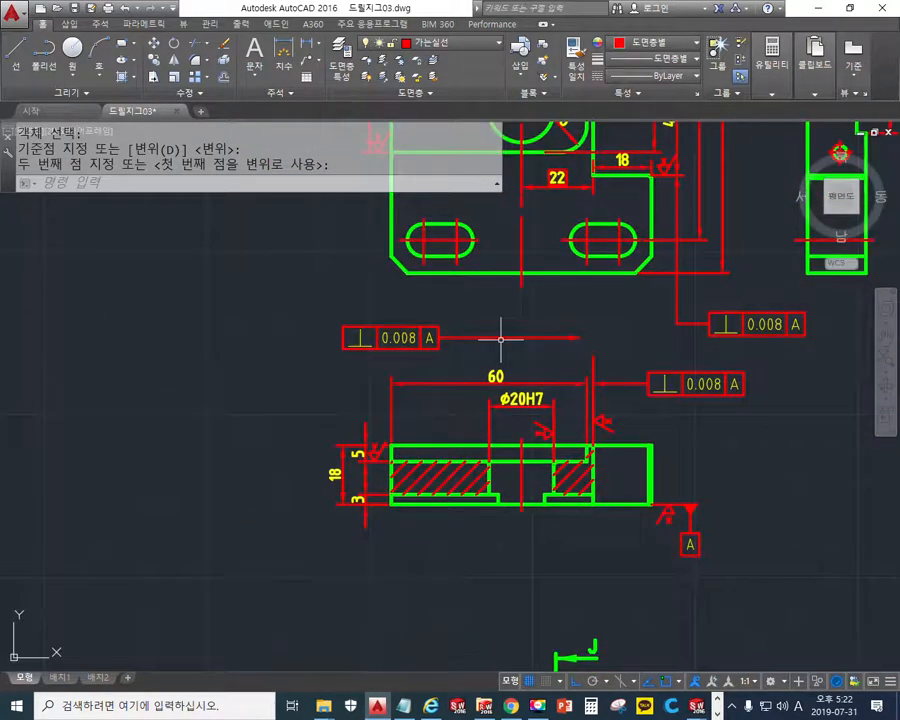
Move the flipped tolerance frame and leader so the arrow tip meets the Ø20H7 dimension's left extension line, level with its dimension line
{"action": "type", "text": "m"}
{"action": "key", "text": "Return"}
{"action": "left_click", "coordinate": [432, 370]}
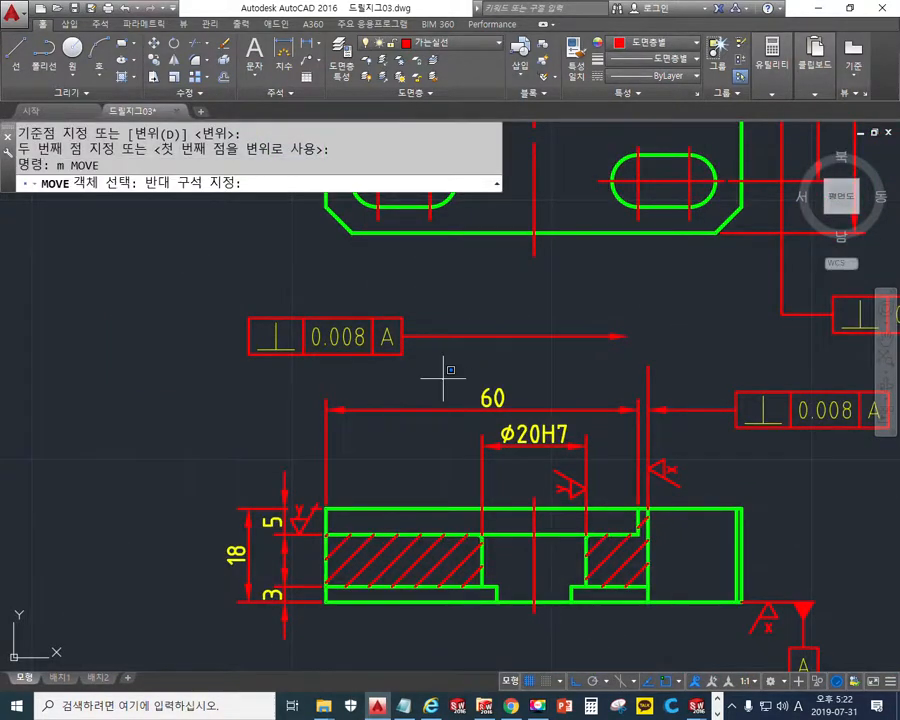
{"action": "left_click", "coordinate": [320, 296]}
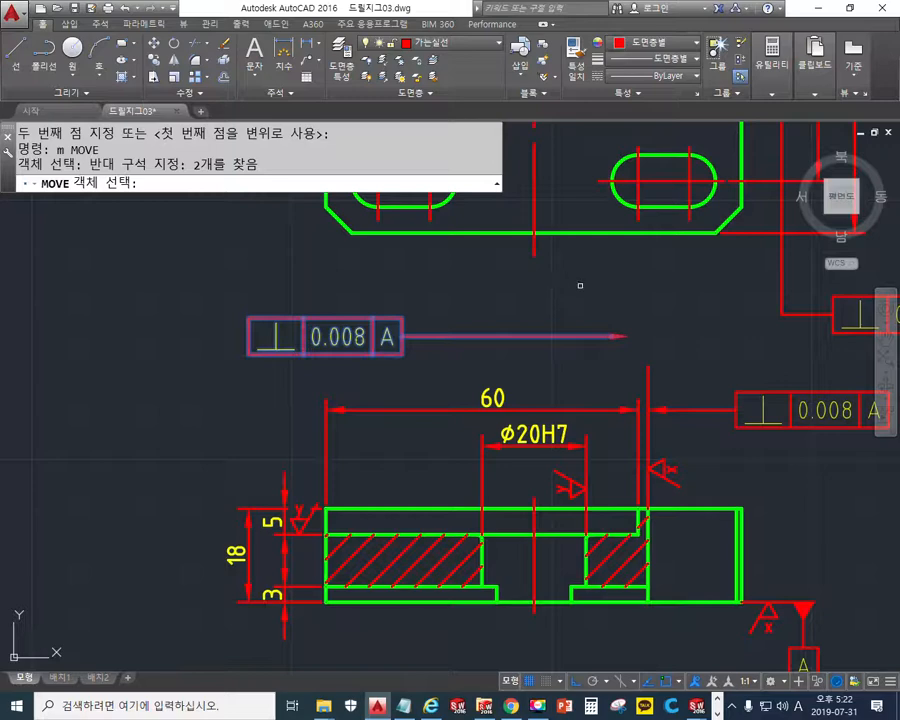
{"action": "key", "text": "Return"}
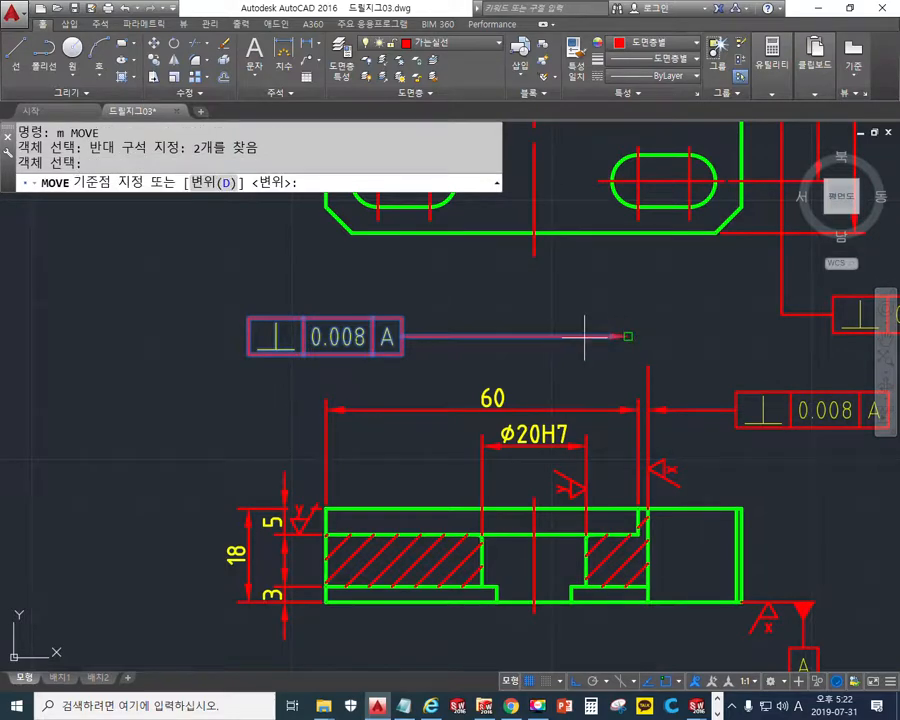
{"action": "left_click", "coordinate": [586, 333]}
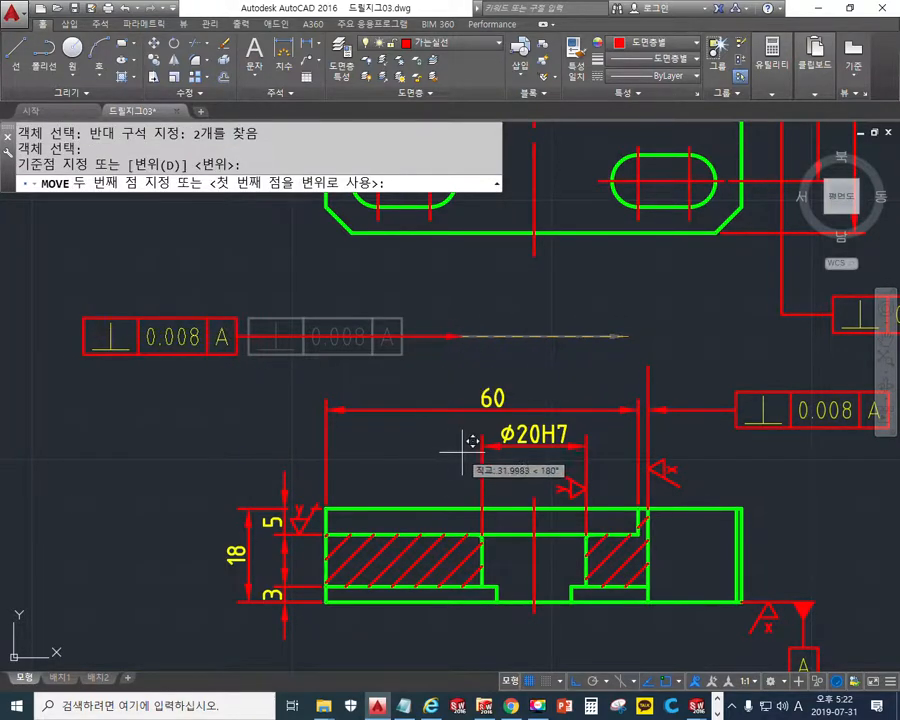
{"action": "left_click", "coordinate": [283, 466]}
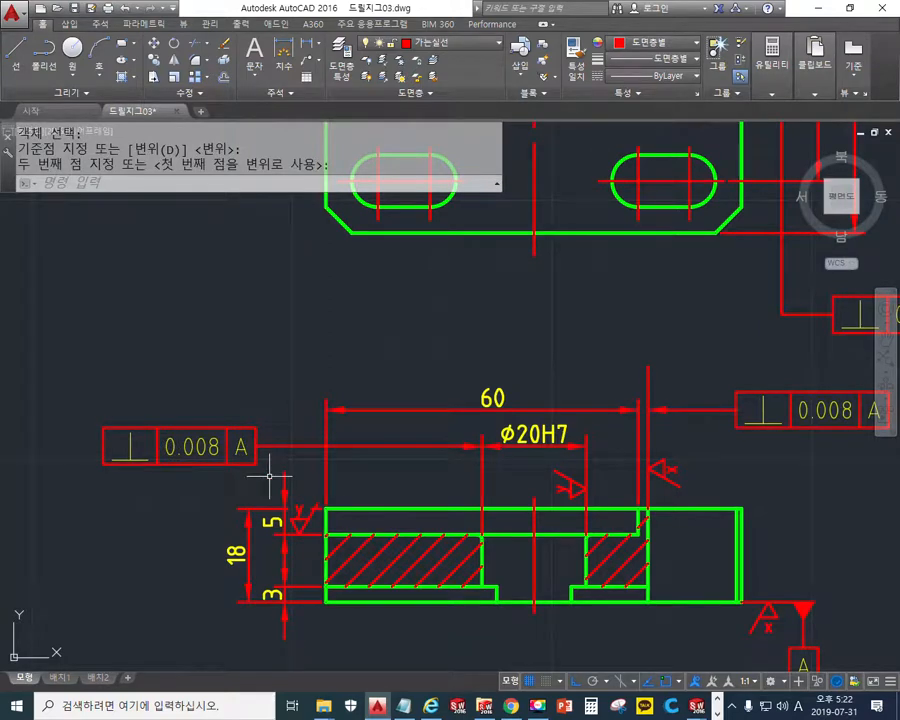
Stretch the Ø20H7 tolerance frame about 12 mm horizontally toward the bore, shortening its leader while the arrow tip stays in place
{"action": "type", "text": "s"}
{"action": "key", "text": "Return"}
{"action": "left_click", "coordinate": [273, 479]}
{"action": "left_click", "coordinate": [36, 396]}
{"action": "key", "text": "Return"}
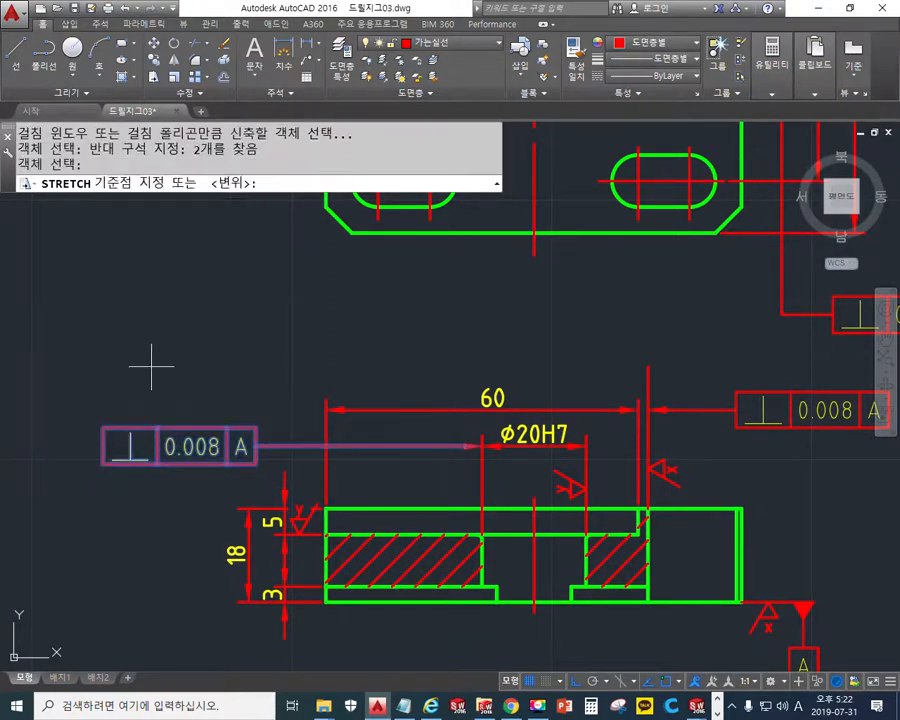
{"action": "left_click", "coordinate": [143, 372]}
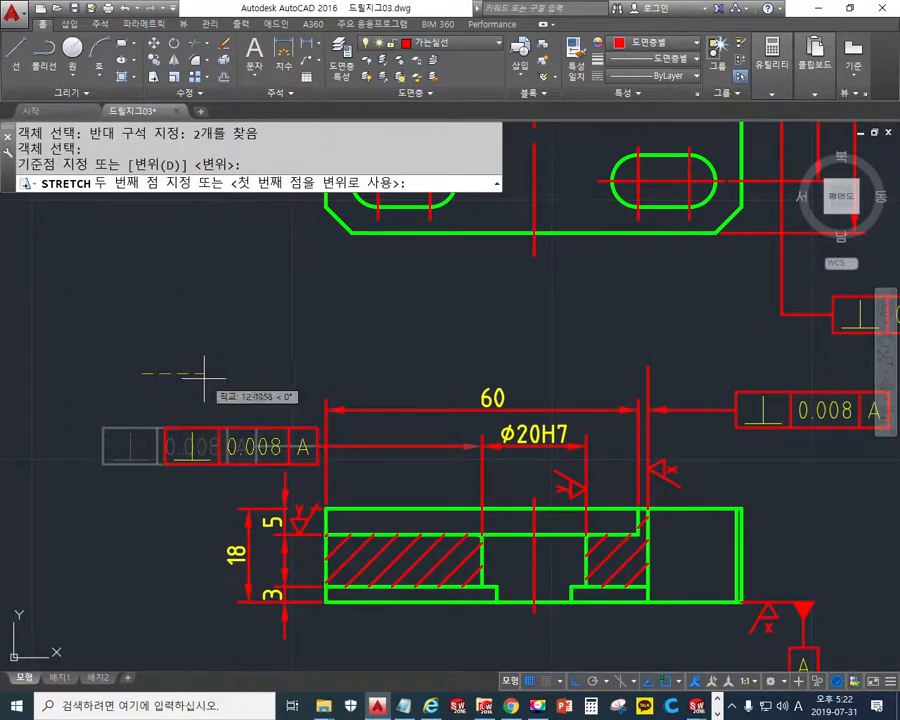
{"action": "left_click", "coordinate": [201, 377]}
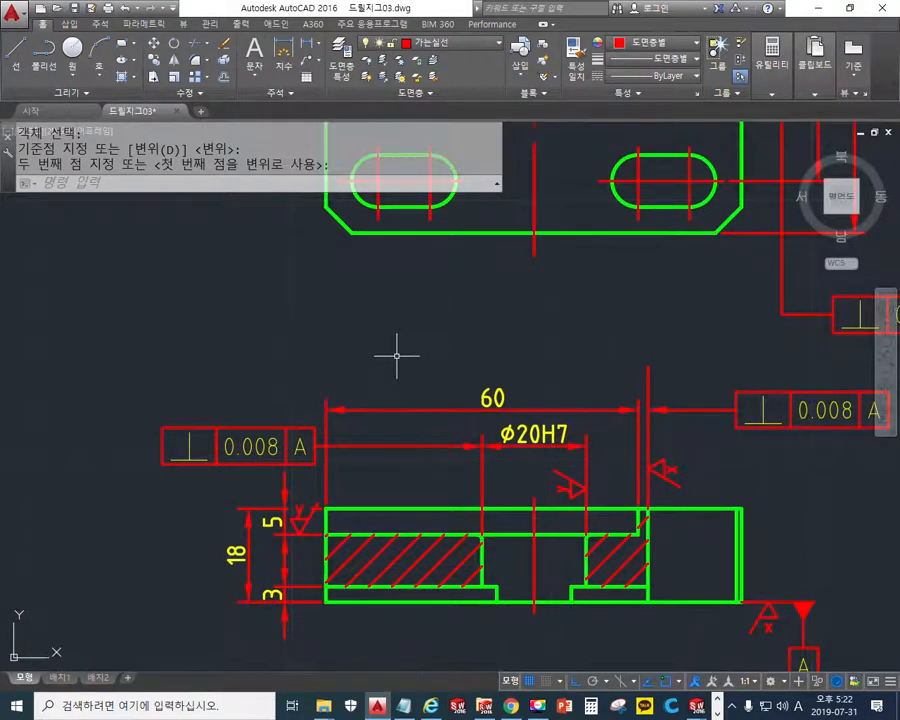
Trace the two long edges of the 26-wide slot in the plan view with the green pen and clear the marks
{"action": "middle_click_drag", "start_coordinate": [397, 355], "coordinate": [327, 305]}
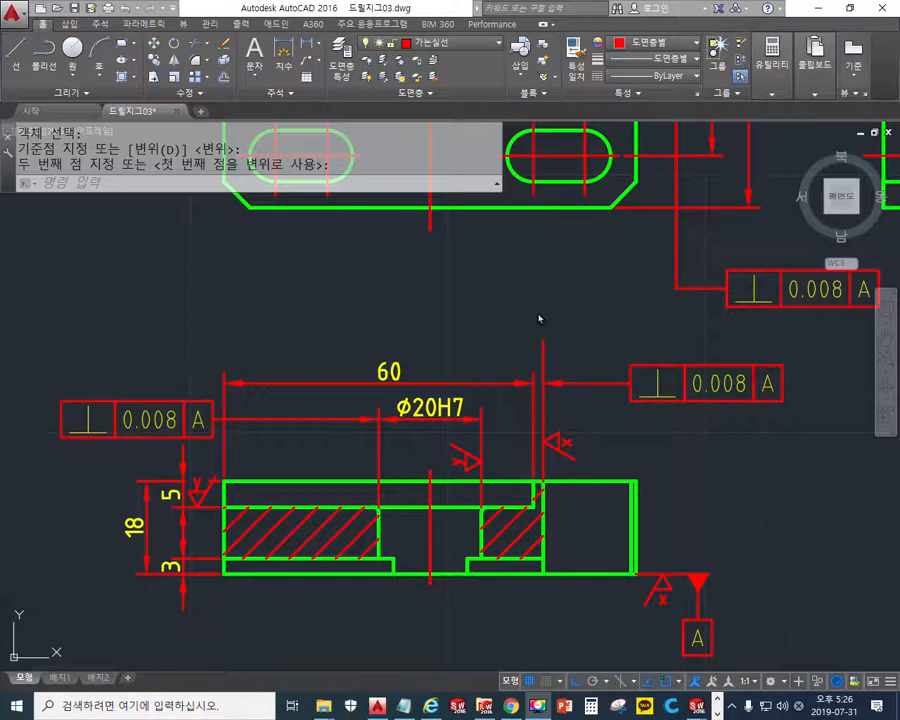
{"action": "mouse_move", "coordinate": [458, 305]}
{"action": "middle_mouse_down"}
{"action": "mouse_move", "coordinate": [549, 372]}
{"action": "mouse_move", "coordinate": [490, 338]}
{"action": "mouse_move", "coordinate": [508, 452]}
{"action": "mouse_move", "coordinate": [522, 474]}
{"action": "middle_mouse_up"}
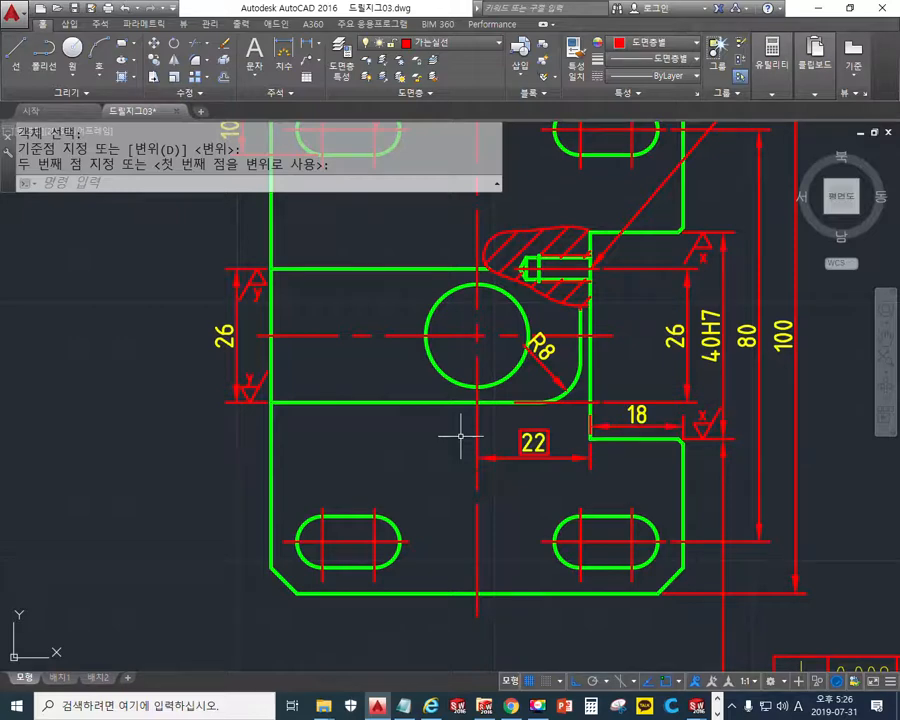
{"action": "key", "text": "F12"}
{"action": "left_click_drag", "start_coordinate": [203, 402], "coordinate": [520, 403]}
{"action": "left_click_drag", "start_coordinate": [190, 271], "coordinate": [492, 270]}
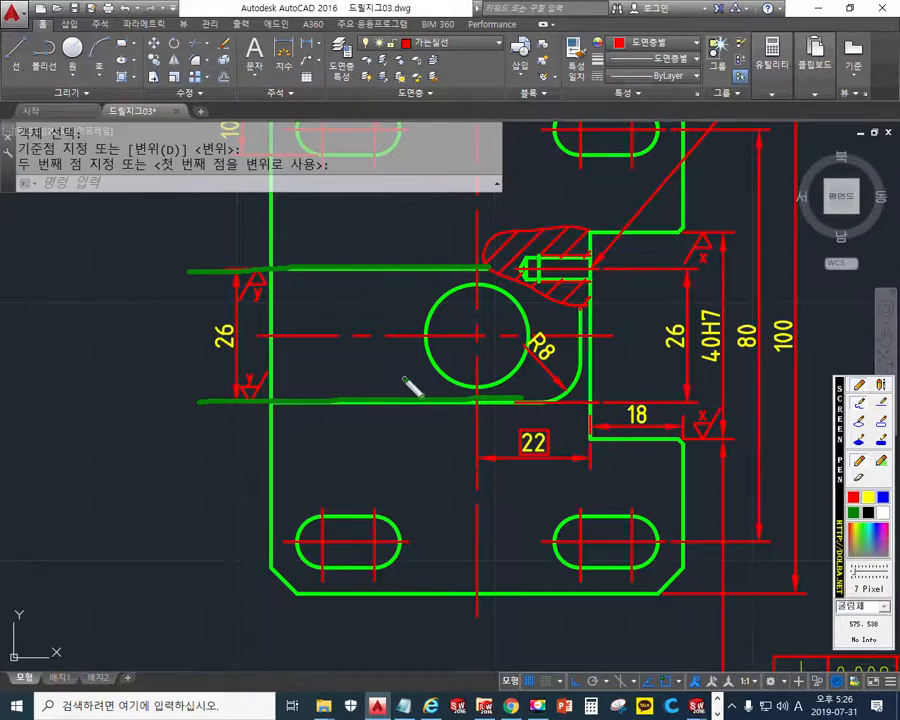
{"action": "key", "text": "Escape"}
Inspect the 26 slot's tolerance frame and datum B on the finished reference drawing, and switch to the 드릴지그03 assembly in SOLIDWORKS
{"action": "scroll", "coordinate": [398, 377], "scroll_direction": "down", "scroll_amount": 8}
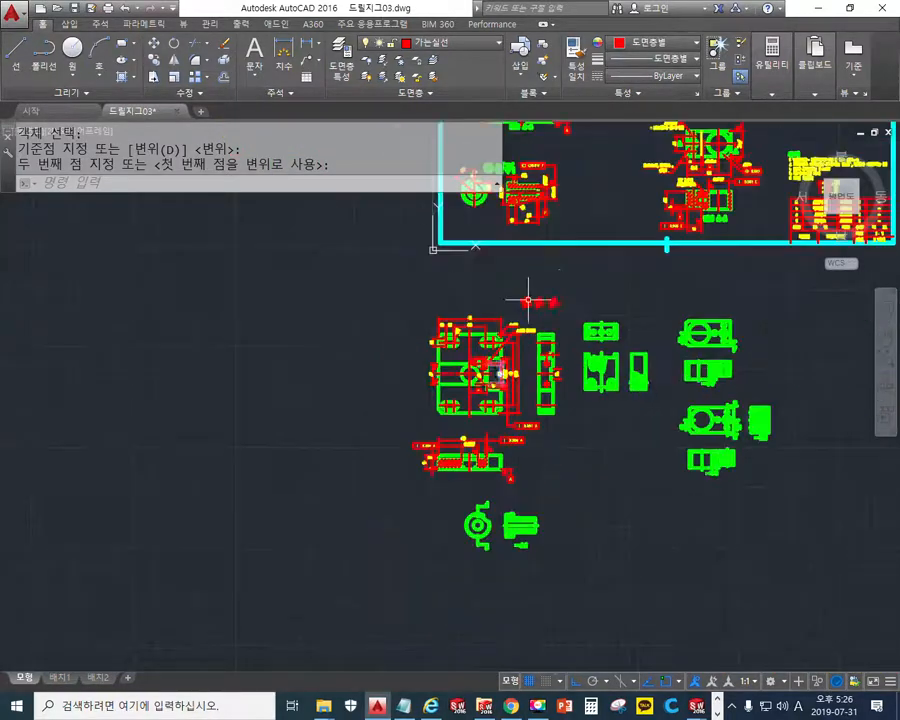
{"action": "middle_click_drag", "start_coordinate": [557, 276], "coordinate": [434, 547]}
{"action": "middle_click_drag", "start_coordinate": [460, 342], "coordinate": [460, 345]}
{"action": "scroll", "coordinate": [460, 344], "scroll_direction": "up", "scroll_amount": 10}
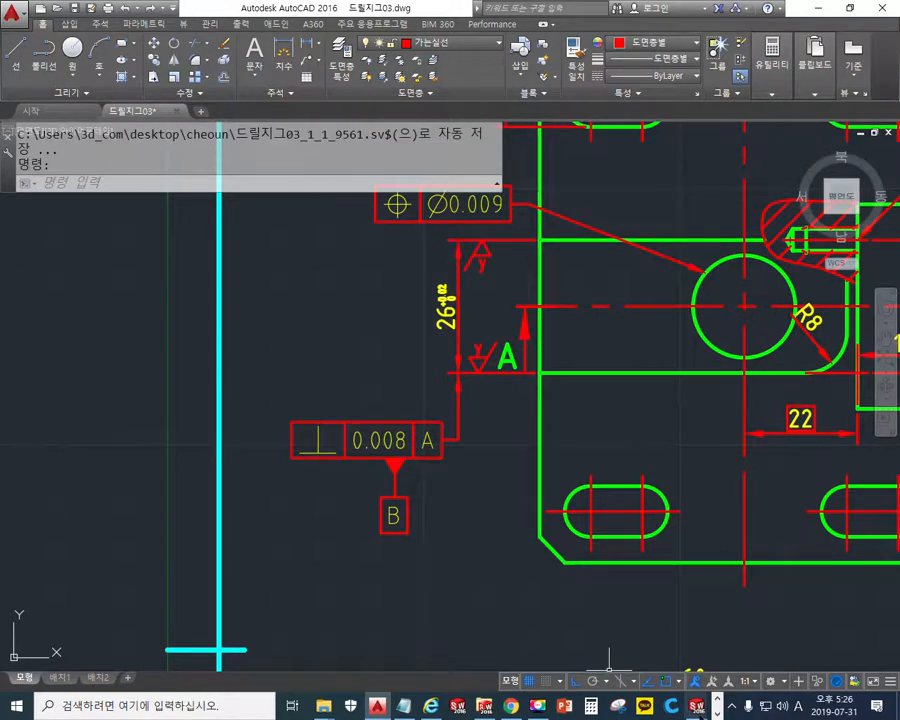
{"action": "mouse_move", "coordinate": [697, 710]}
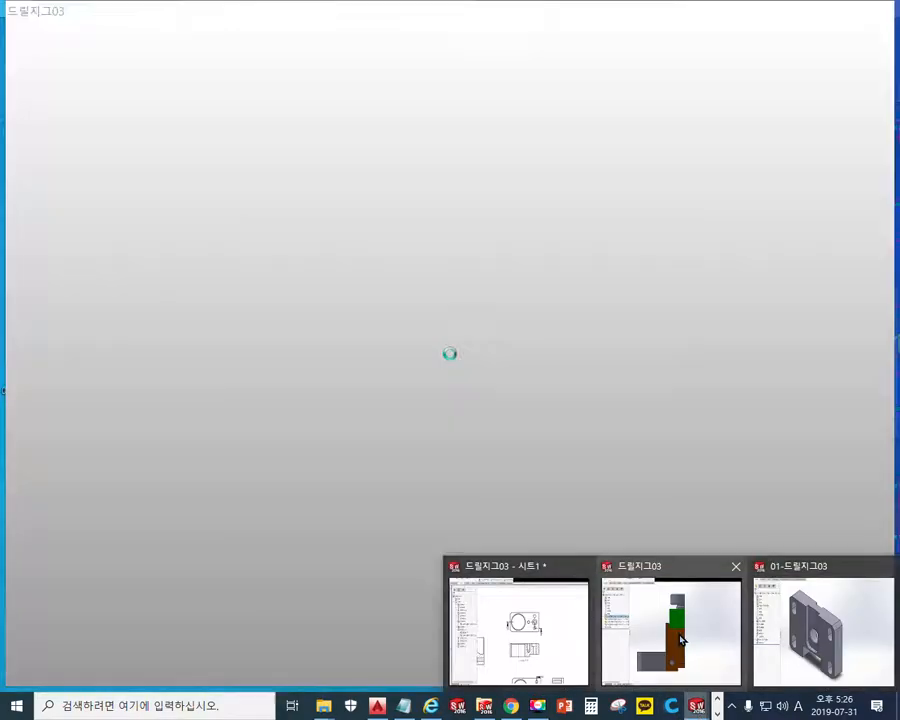
{"action": "left_click", "coordinate": [668, 625]}
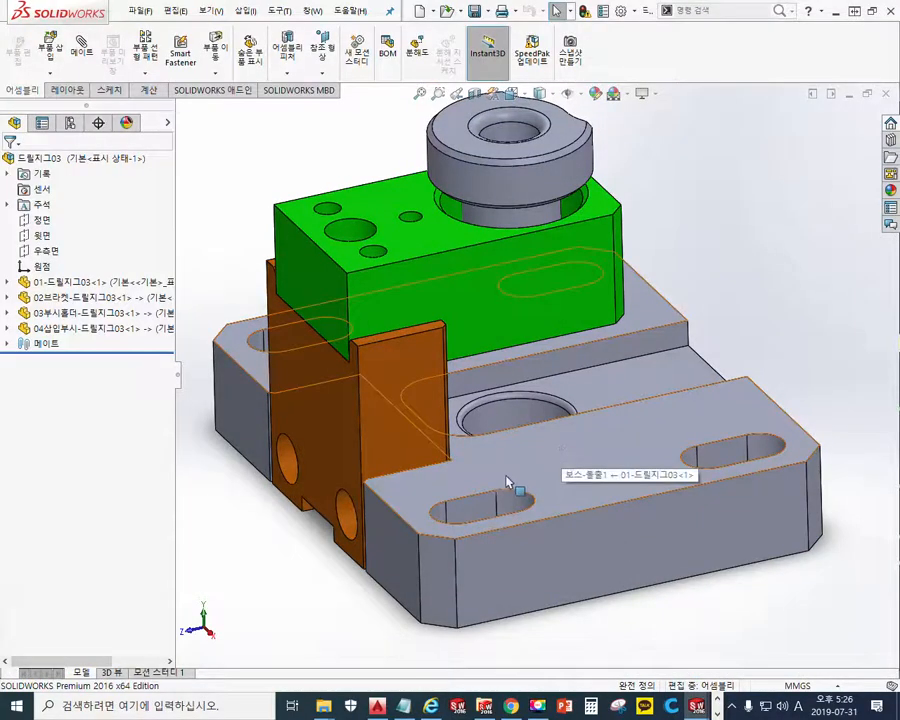
Mark the bore walls, bracket seat edges and slot edges on the base plate in green, circle the bore, and clear the marks
{"action": "key", "text": "ctrl+F1"}
{"action": "left_click_drag", "start_coordinate": [473, 408], "coordinate": [473, 509]}
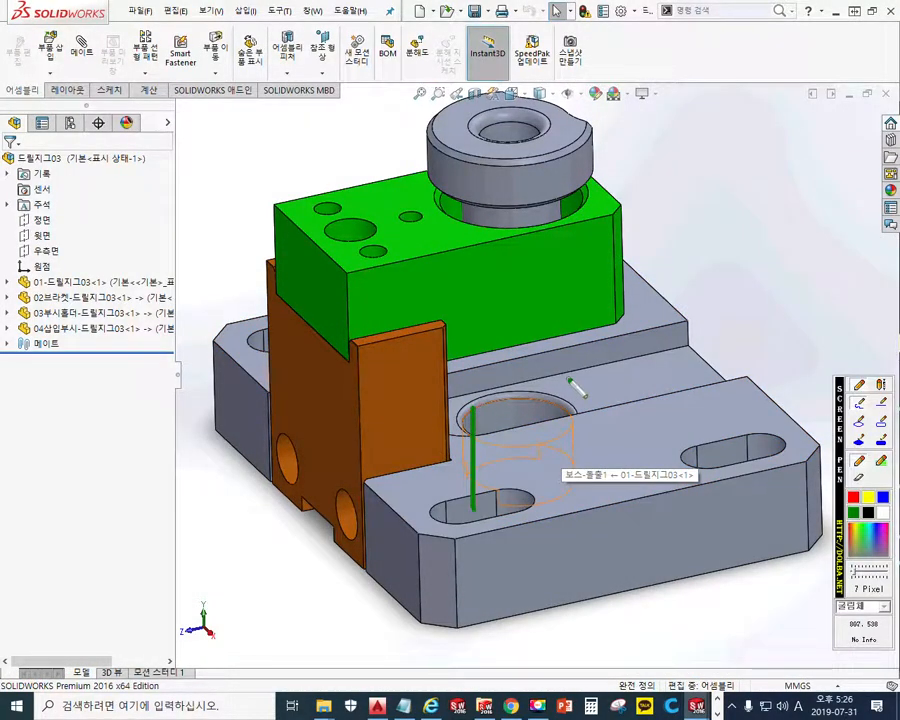
{"action": "left_click_drag", "start_coordinate": [568, 382], "coordinate": [565, 470]}
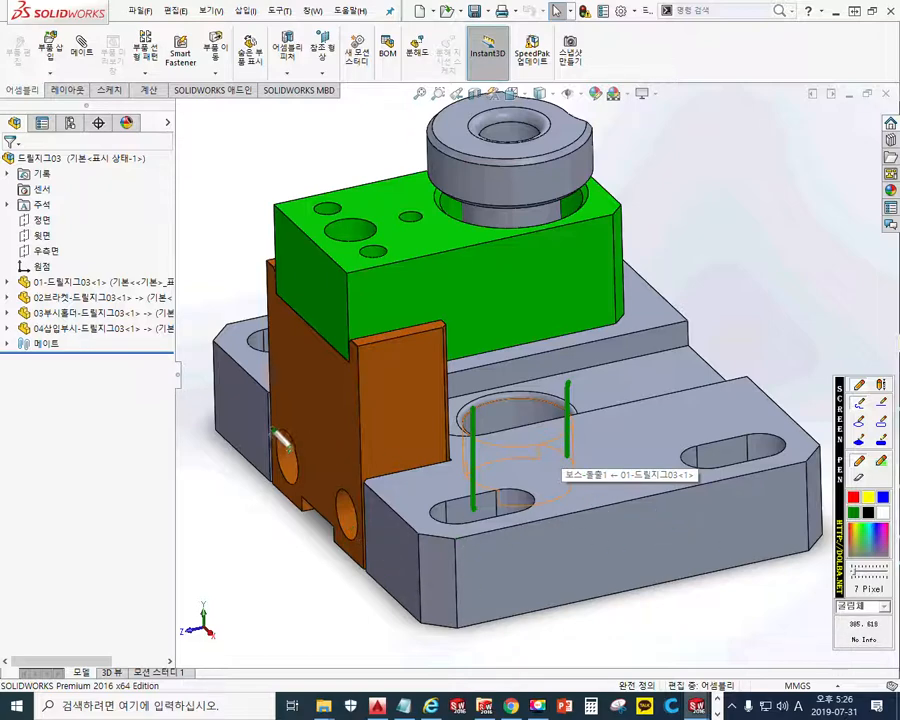
{"action": "mouse_move", "coordinate": [275, 395]}
{"action": "left_mouse_down"}
{"action": "mouse_move", "coordinate": [400, 402]}
{"action": "mouse_move", "coordinate": [448, 460]}
{"action": "mouse_move", "coordinate": [372, 488]}
{"action": "left_mouse_up"}
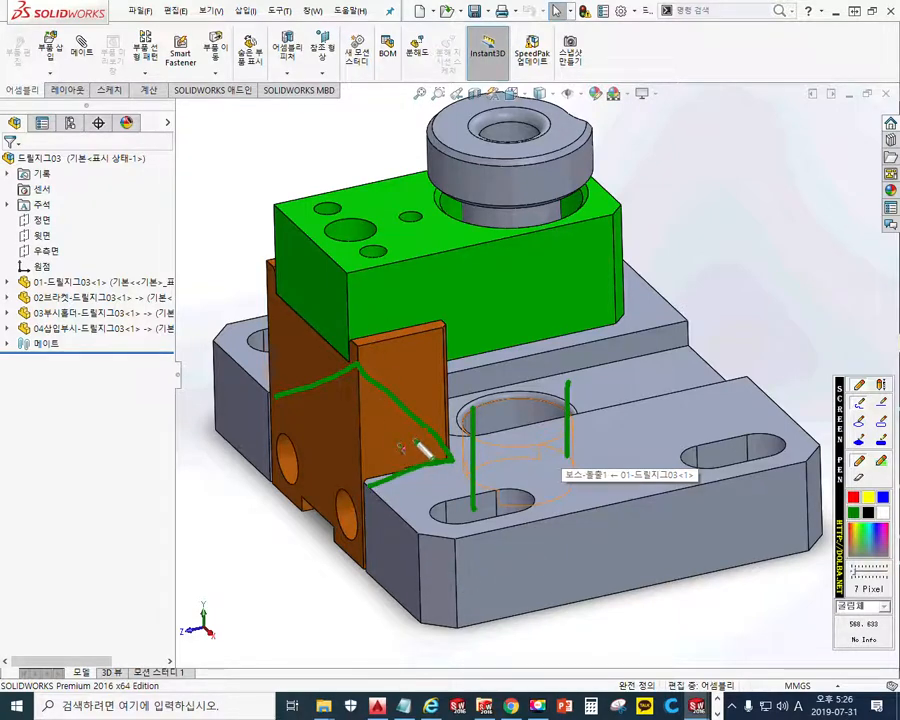
{"action": "left_click_drag", "start_coordinate": [478, 352], "coordinate": [698, 321]}
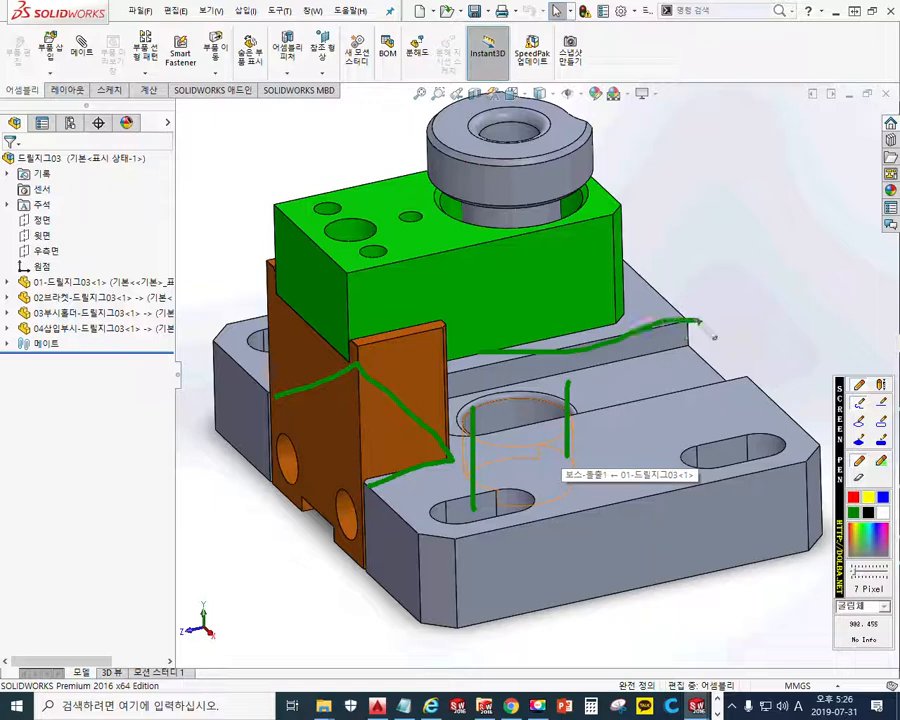
{"action": "left_click_drag", "start_coordinate": [596, 411], "coordinate": [755, 372]}
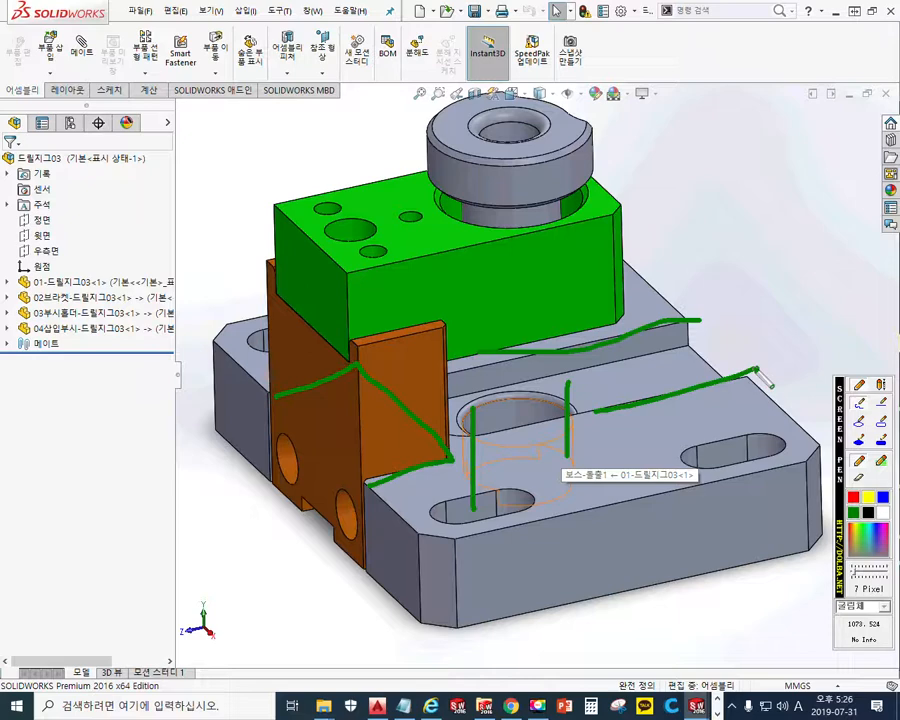
{"action": "mouse_move", "coordinate": [589, 400]}
{"action": "left_mouse_down"}
{"action": "mouse_move", "coordinate": [462, 364]}
{"action": "mouse_move", "coordinate": [527, 435]}
{"action": "left_mouse_up"}
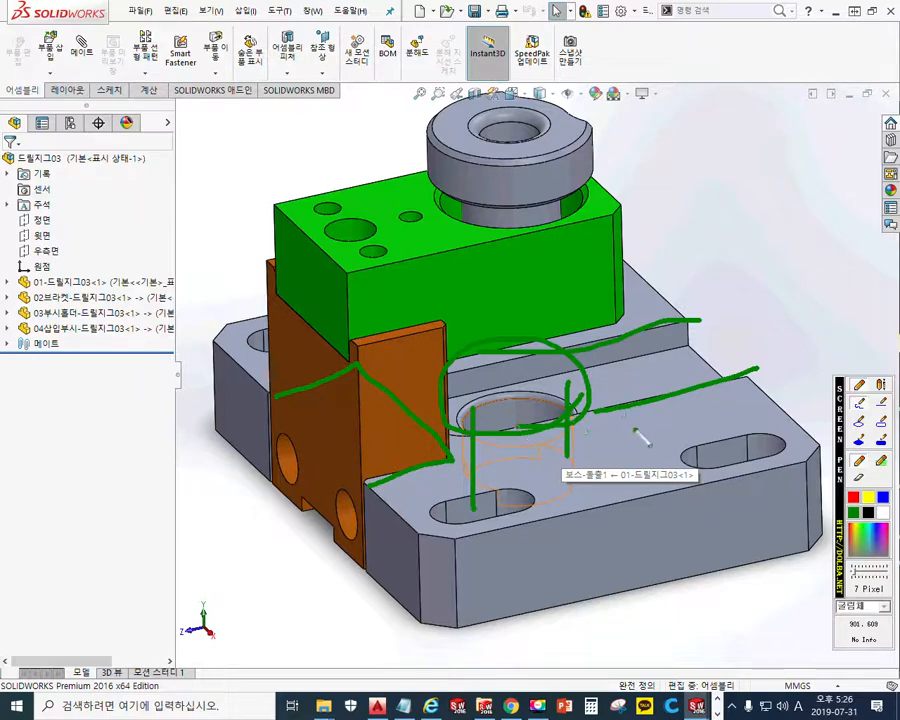
{"action": "key", "text": "Escape"}
View the slotted end face head-on, sketch the bottom line and tilted slot walls in green and a tilted block in blue, and clear the marks
{"action": "mouse_move", "coordinate": [659, 428]}
{"action": "middle_mouse_down"}
{"action": "mouse_move", "coordinate": [617, 378]}
{"action": "mouse_move", "coordinate": [503, 445]}
{"action": "mouse_move", "coordinate": [458, 532]}
{"action": "middle_mouse_up"}
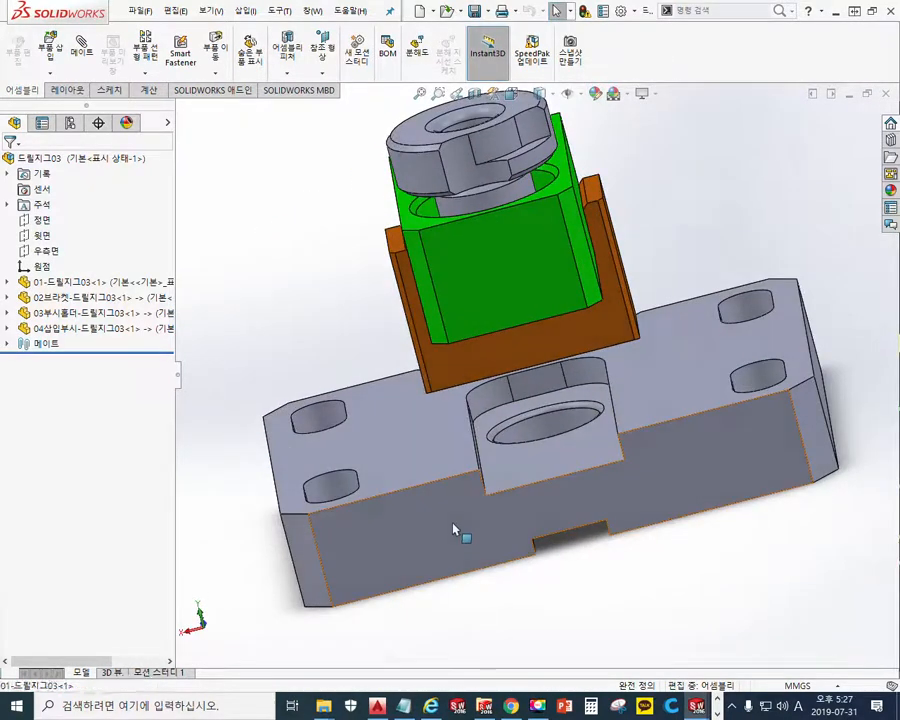
{"action": "left_click", "coordinate": [461, 530]}
{"action": "key", "text": "ctrl+8"}
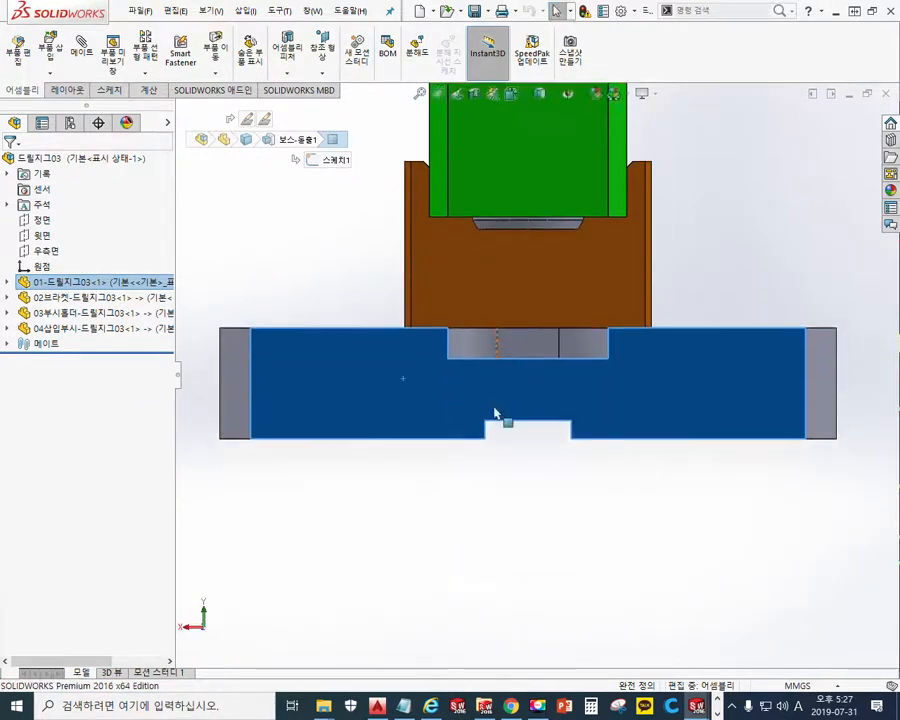
{"action": "key", "text": "F9"}
{"action": "left_click_drag", "start_coordinate": [190, 443], "coordinate": [848, 436]}
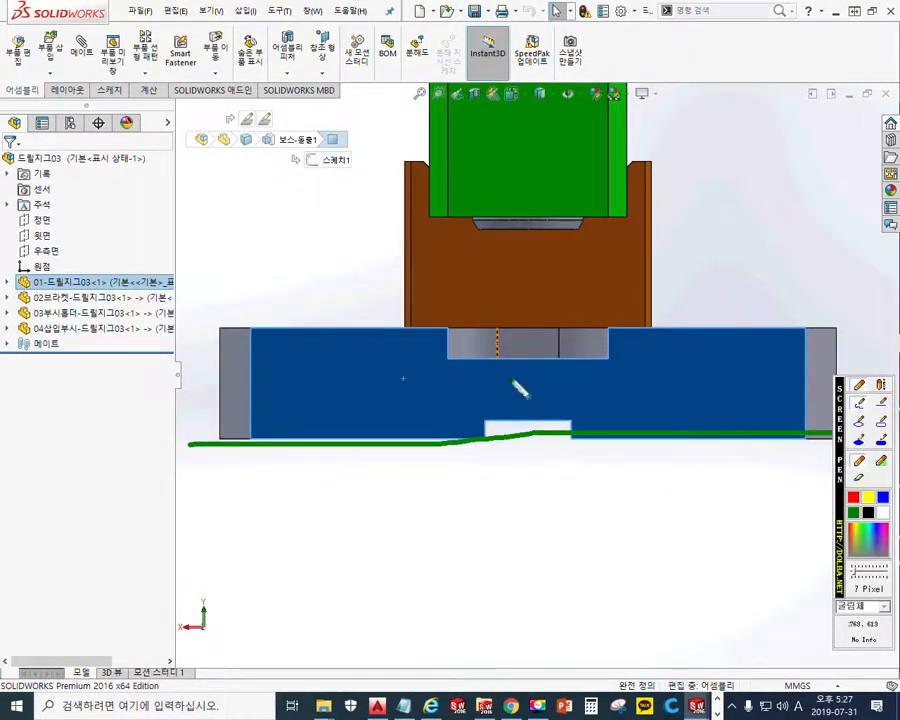
{"action": "left_click_drag", "start_coordinate": [431, 257], "coordinate": [458, 362]}
{"action": "left_click_drag", "start_coordinate": [582, 250], "coordinate": [630, 362]}
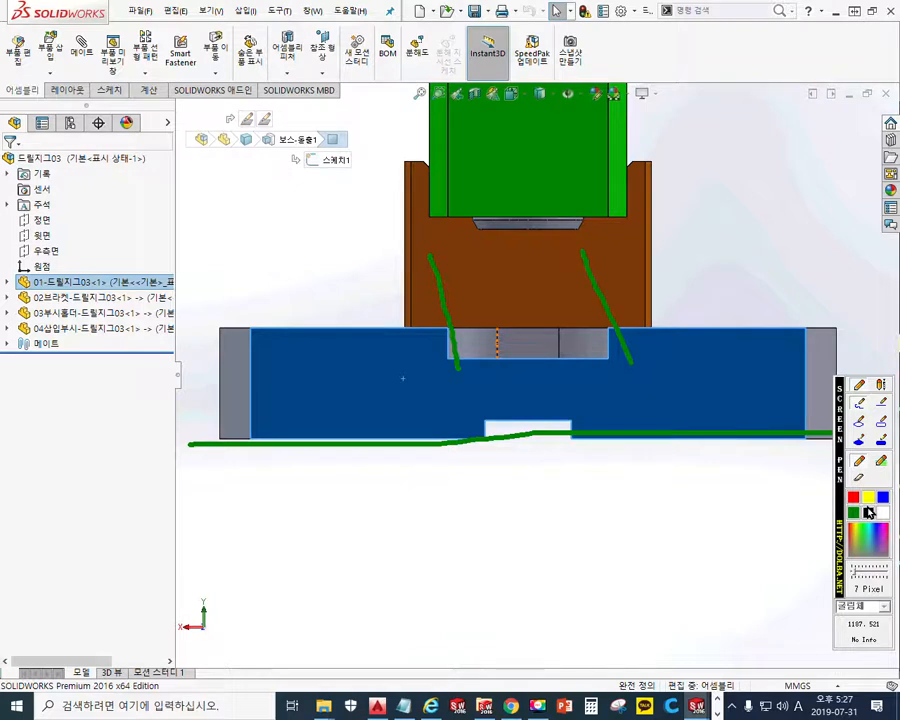
{"action": "mouse_move", "coordinate": [446, 303]}
{"action": "left_mouse_down"}
{"action": "mouse_move", "coordinate": [577, 252]}
{"action": "mouse_move", "coordinate": [588, 292]}
{"action": "mouse_move", "coordinate": [453, 345]}
{"action": "mouse_move", "coordinate": [517, 411]}
{"action": "left_mouse_up"}
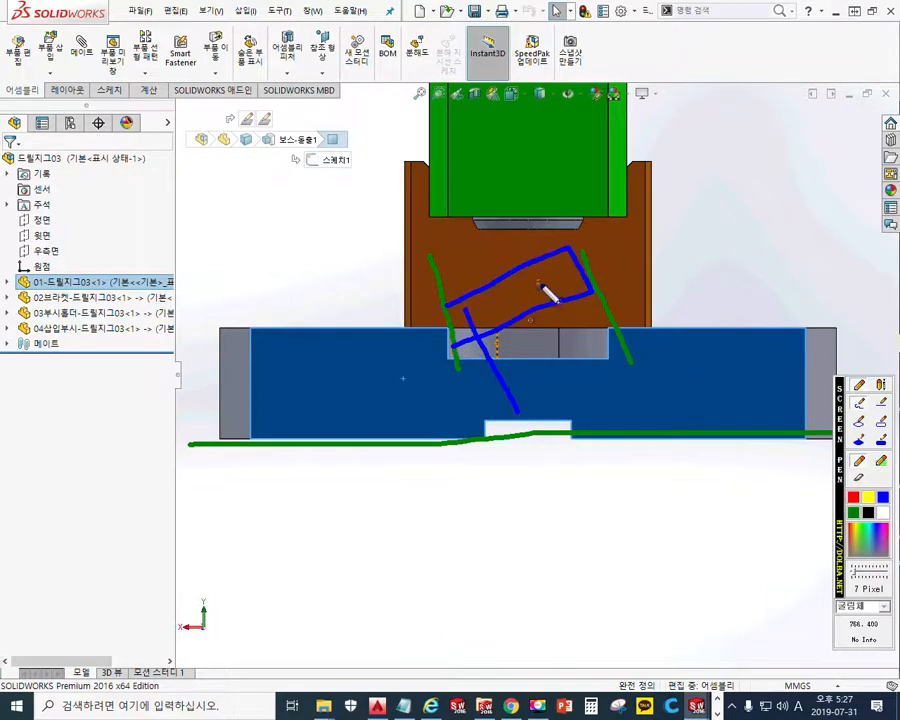
{"action": "left_click_drag", "start_coordinate": [541, 280], "coordinate": [590, 390]}
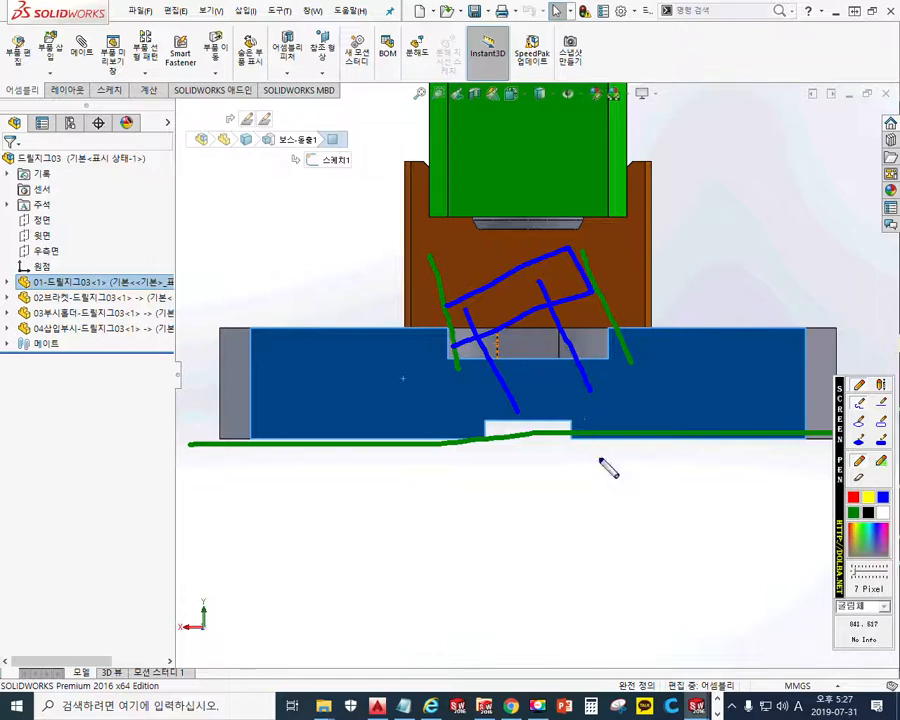
{"action": "key", "text": "Escape"}
Sketch upright bore walls, the bottom face line and slanted bore walls on the base plate in blue, and clear the marks
{"action": "key", "text": "F12"}
{"action": "left_click_drag", "start_coordinate": [482, 352], "coordinate": [483, 422]}
{"action": "left_click_drag", "start_coordinate": [578, 352], "coordinate": [575, 425]}
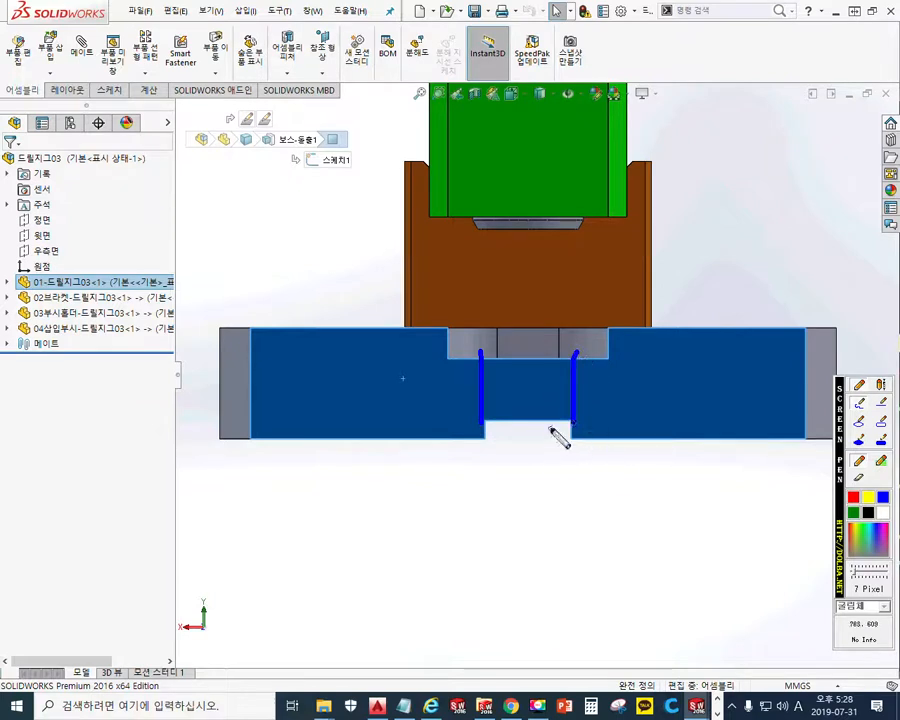
{"action": "left_click_drag", "start_coordinate": [217, 433], "coordinate": [740, 435]}
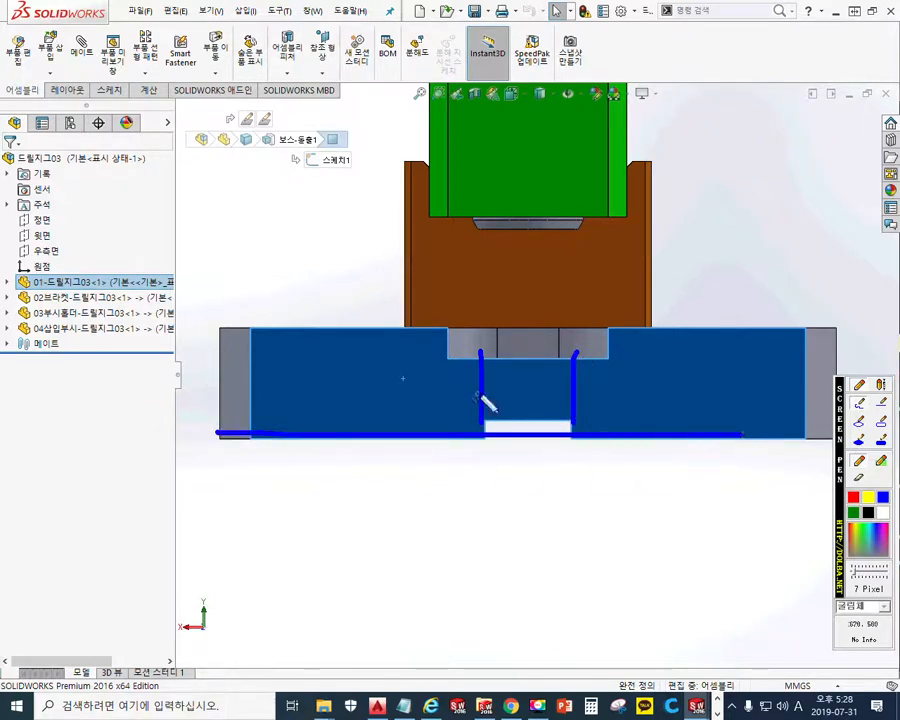
{"action": "left_click_drag", "start_coordinate": [474, 337], "coordinate": [502, 420]}
{"action": "left_click_drag", "start_coordinate": [552, 338], "coordinate": [599, 426]}
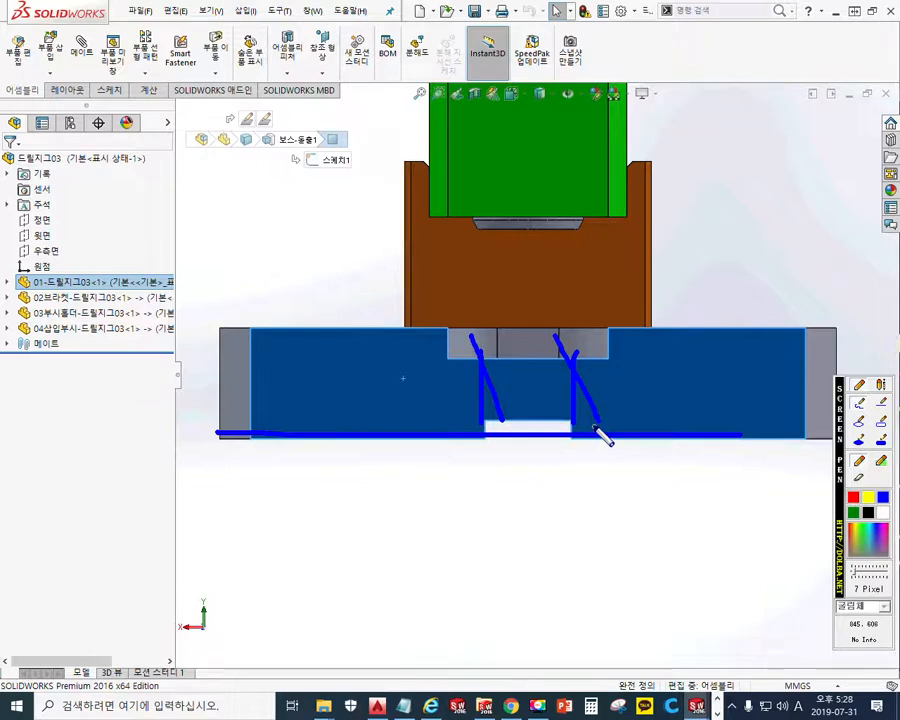
{"action": "right_click", "coordinate": [598, 428]}
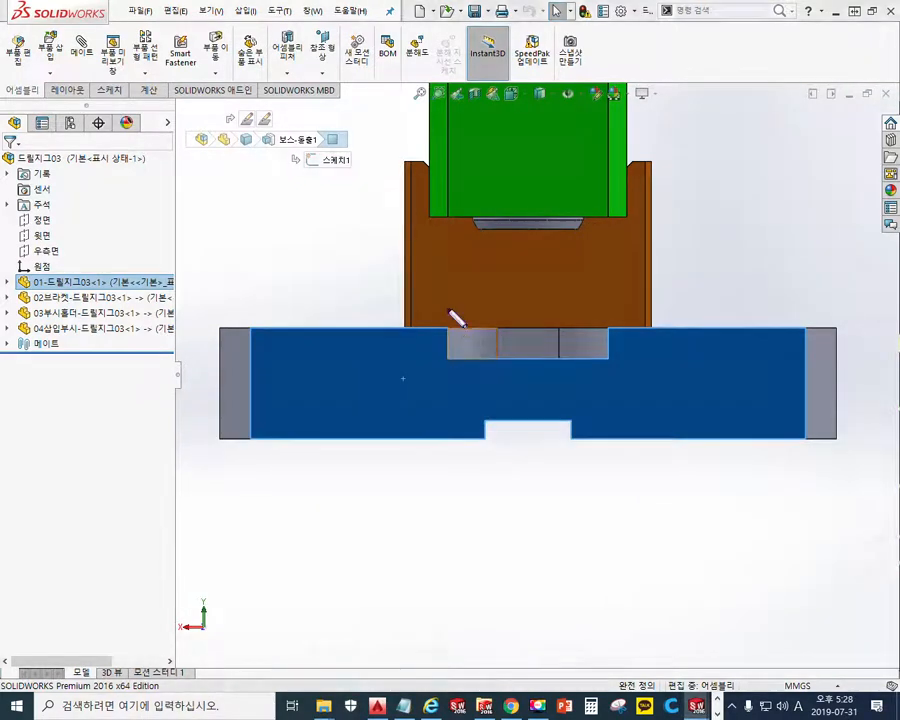
Mark the slot's two side walls in blue and the base plate's bottom face in yellow
{"action": "left_click_drag", "start_coordinate": [438, 270], "coordinate": [448, 360]}
{"action": "left_click_drag", "start_coordinate": [609, 279], "coordinate": [613, 368]}
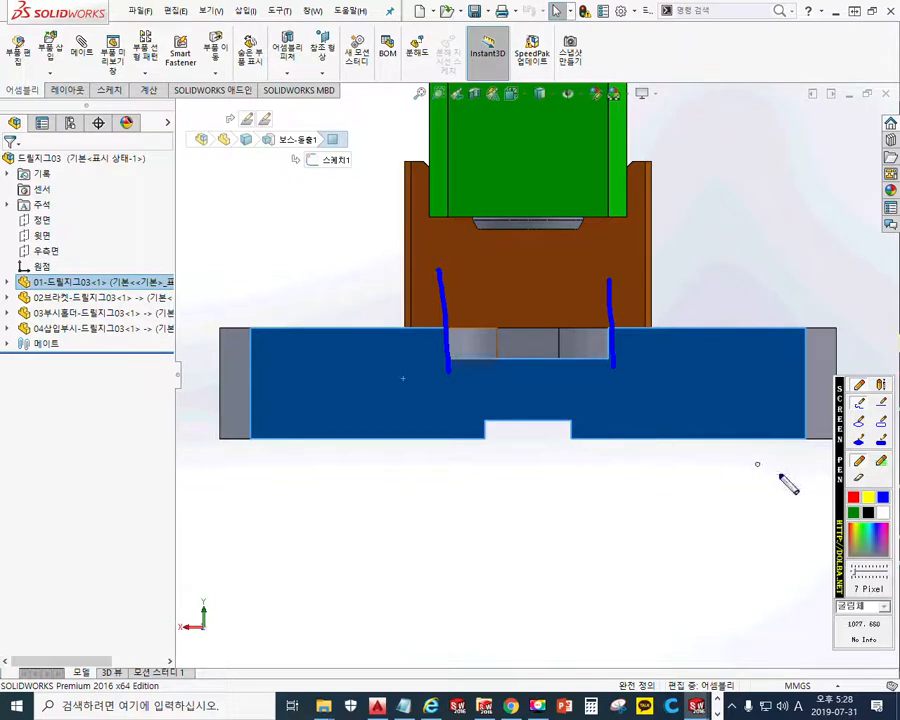
{"action": "left_click_drag", "start_coordinate": [212, 436], "coordinate": [840, 432]}
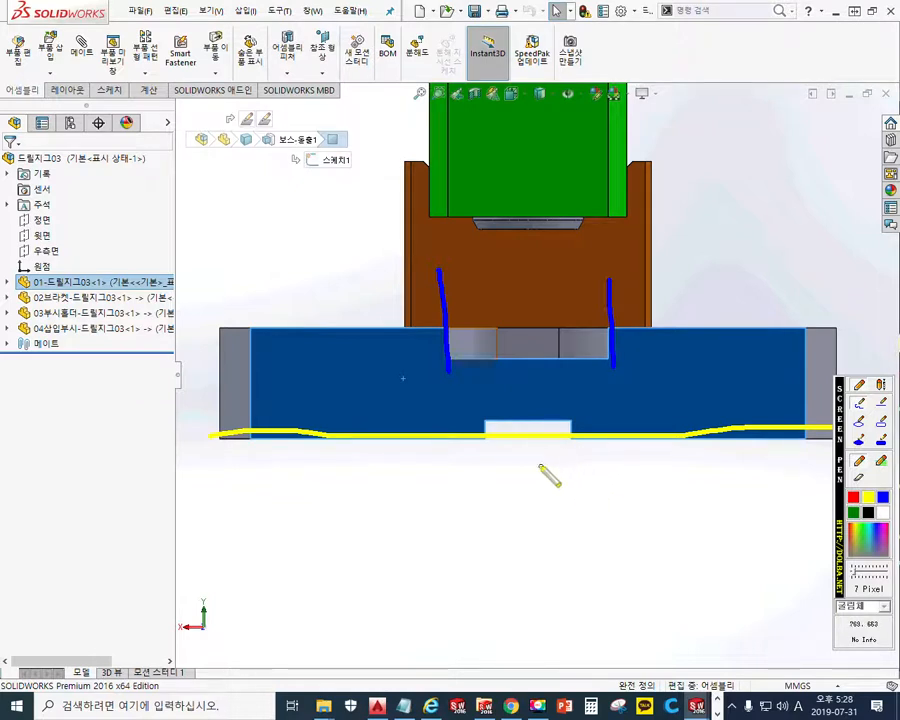
Switch back to the AutoCAD reference drawing and trace both long edges of the 26 slot with the yellow pen
{"action": "key", "text": "alt+Tab"}
{"action": "middle_click_drag", "start_coordinate": [604, 443], "coordinate": [460, 454]}
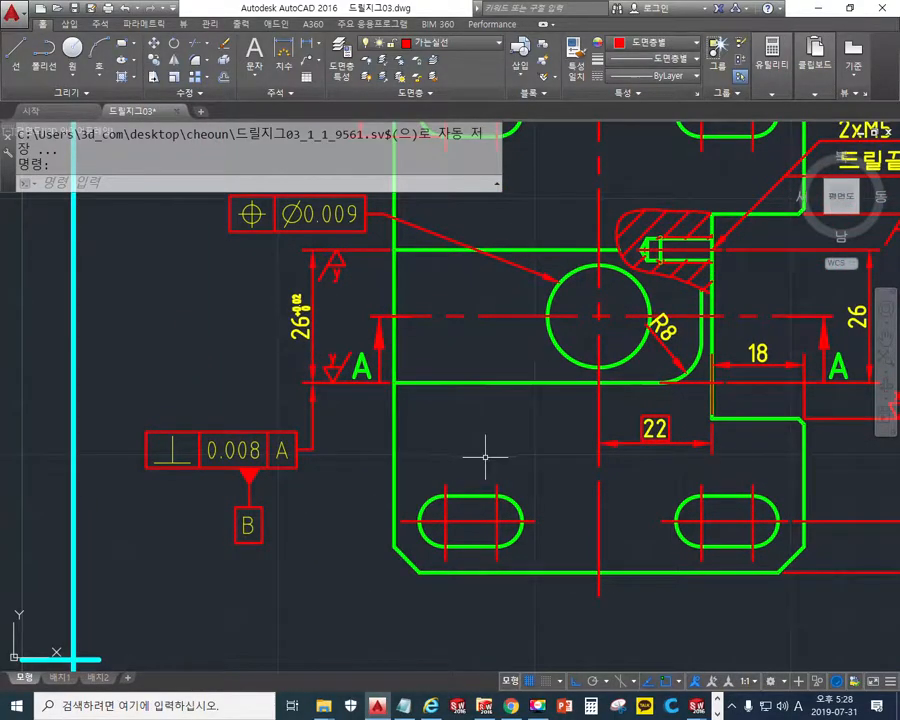
{"action": "key", "text": "F12"}
{"action": "left_click_drag", "start_coordinate": [286, 379], "coordinate": [683, 386]}
{"action": "left_click_drag", "start_coordinate": [251, 243], "coordinate": [269, 246]}
{"action": "left_click_drag", "start_coordinate": [323, 258], "coordinate": [621, 259]}
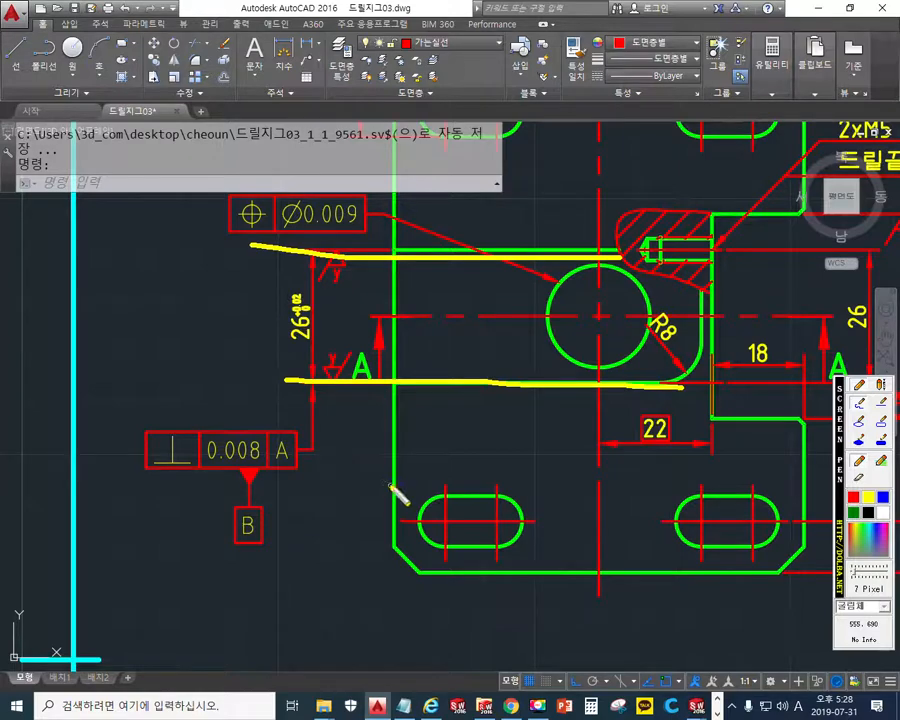
Mark the bottom face, the 5-deep slot band and the overall height on section A-A in yellow, and clear the marks
{"action": "key", "text": "Escape"}
{"action": "middle_click_drag", "start_coordinate": [428, 545], "coordinate": [390, 227]}
{"action": "middle_click_drag", "start_coordinate": [368, 454], "coordinate": [352, 265]}
{"action": "mouse_move", "coordinate": [358, 364]}
{"action": "middle_mouse_down"}
{"action": "mouse_move", "coordinate": [370, 422]}
{"action": "mouse_move", "coordinate": [285, 428]}
{"action": "middle_mouse_up"}
{"action": "scroll", "coordinate": [300, 385], "scroll_direction": "up", "scroll_amount": 3}
{"action": "key", "text": "F9"}
{"action": "left_click_drag", "start_coordinate": [266, 520], "coordinate": [785, 521]}
{"action": "mouse_move", "coordinate": [348, 404]}
{"action": "left_mouse_down"}
{"action": "mouse_move", "coordinate": [358, 379]}
{"action": "mouse_move", "coordinate": [783, 398]}
{"action": "mouse_move", "coordinate": [824, 386]}
{"action": "left_mouse_up"}
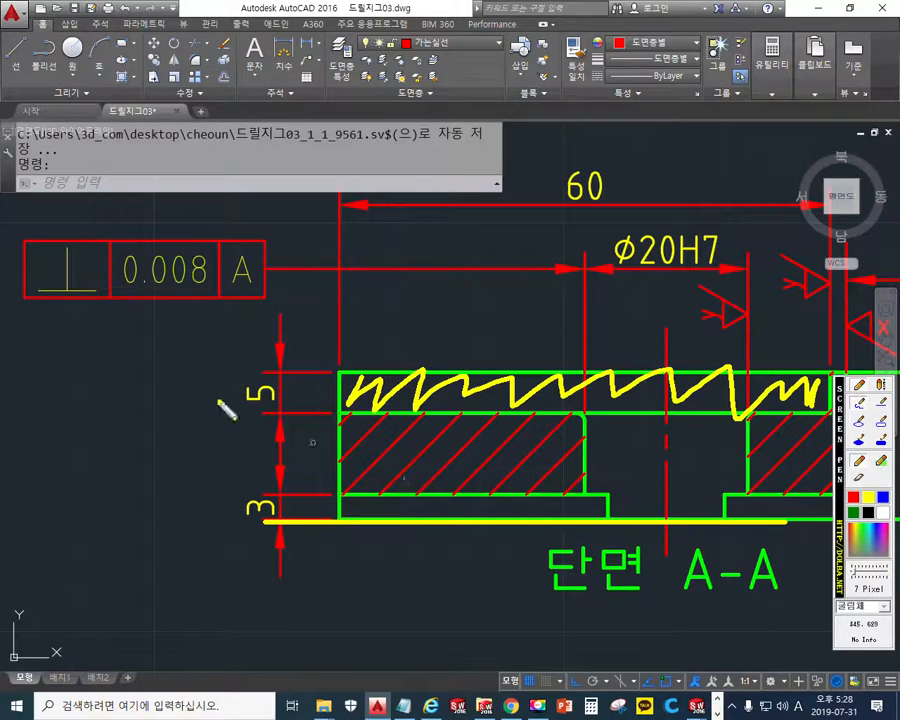
{"action": "left_click_drag", "start_coordinate": [96, 343], "coordinate": [325, 370]}
{"action": "mouse_move", "coordinate": [168, 362]}
{"action": "left_mouse_down"}
{"action": "mouse_move", "coordinate": [137, 512]}
{"action": "mouse_move", "coordinate": [189, 464]}
{"action": "mouse_move", "coordinate": [145, 420]}
{"action": "mouse_move", "coordinate": [200, 447]}
{"action": "left_mouse_up"}
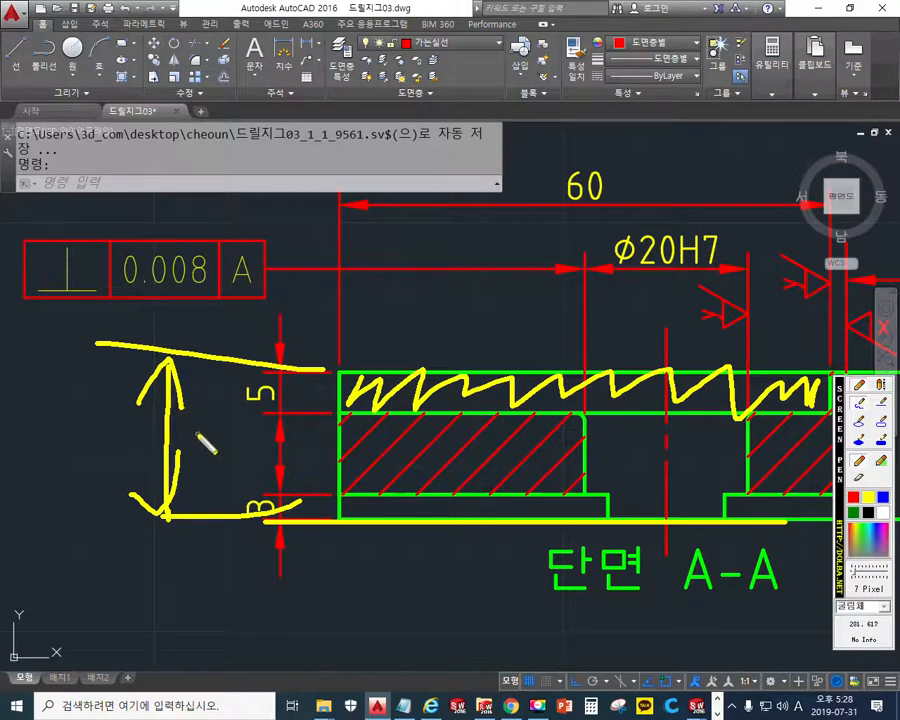
{"action": "key", "text": "Escape"}
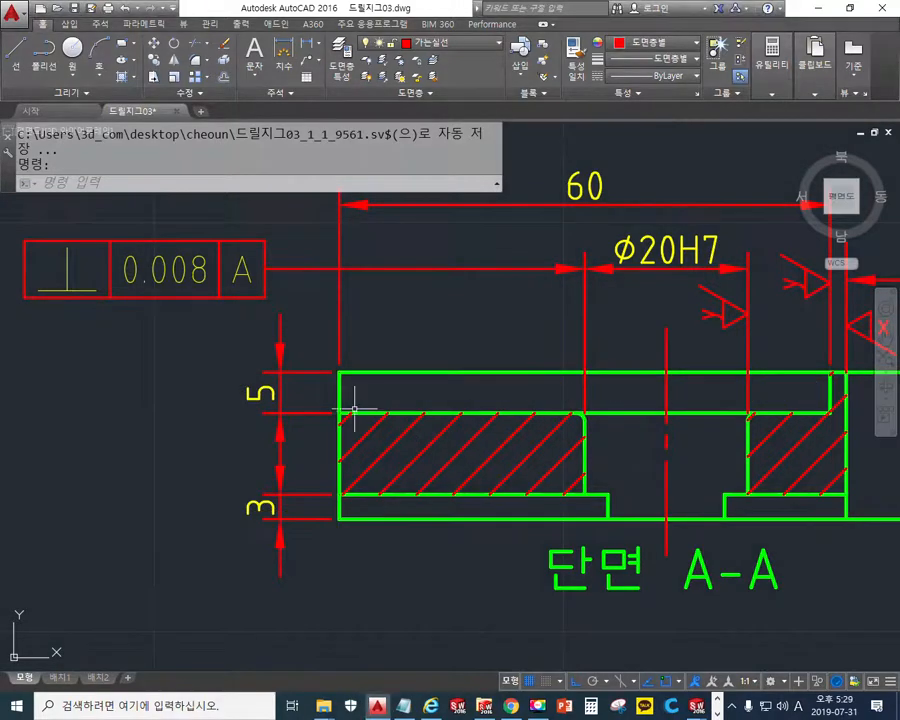
Examine the working drawing's plan view, focusing on the 26-wide slot's dimension
{"action": "scroll", "coordinate": [357, 409], "scroll_direction": "down", "scroll_amount": 6}
{"action": "scroll", "coordinate": [367, 411], "scroll_direction": "down", "scroll_amount": 4}
{"action": "middle_click_drag", "start_coordinate": [325, 585], "coordinate": [389, 266]}
{"action": "middle_click_drag", "start_coordinate": [361, 482], "coordinate": [352, 370]}
{"action": "scroll", "coordinate": [345, 275], "scroll_direction": "up", "scroll_amount": 8}
{"action": "mouse_move", "coordinate": [392, 311]}
{"action": "middle_mouse_down"}
{"action": "mouse_move", "coordinate": [333, 420]}
{"action": "mouse_move", "coordinate": [349, 379]}
{"action": "middle_mouse_up"}
{"action": "scroll", "coordinate": [332, 417], "scroll_direction": "down", "scroll_amount": 2}
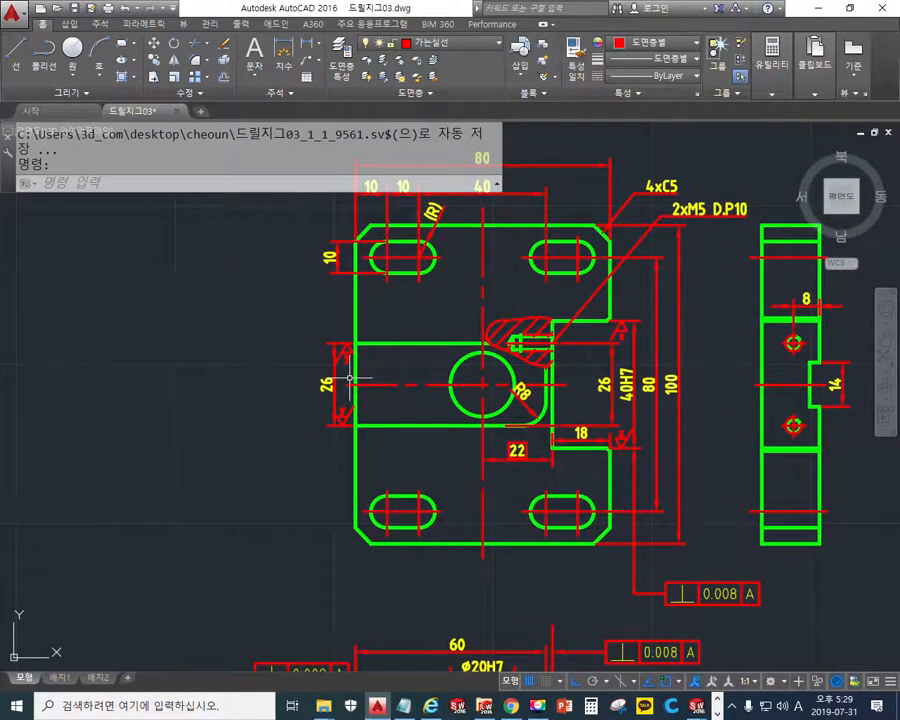
On the reference drawing, circle the 26 slot's and Ø20H7 bore's perpendicularity frames, outline the plan view in yellow, and clear the marks
{"action": "scroll", "coordinate": [349, 378], "scroll_direction": "down", "scroll_amount": 4}
{"action": "middle_click_drag", "start_coordinate": [466, 268], "coordinate": [448, 574]}
{"action": "middle_click_drag", "start_coordinate": [459, 342], "coordinate": [458, 537]}
{"action": "scroll", "coordinate": [384, 390], "scroll_direction": "up", "scroll_amount": 2}
{"action": "scroll", "coordinate": [384, 390], "scroll_direction": "up", "scroll_amount": 2}
{"action": "middle_click_drag", "start_coordinate": [389, 396], "coordinate": [390, 440]}
{"action": "key", "text": "F12"}
{"action": "mouse_move", "coordinate": [406, 417]}
{"action": "left_mouse_down"}
{"action": "mouse_move", "coordinate": [298, 386]}
{"action": "mouse_move", "coordinate": [374, 425]}
{"action": "left_mouse_up"}
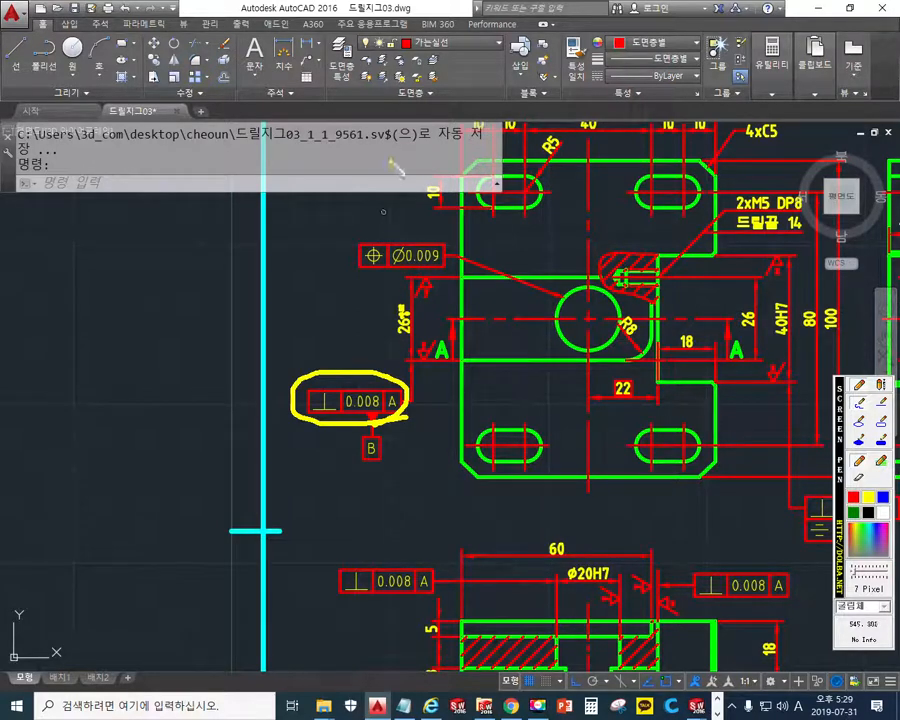
{"action": "mouse_move", "coordinate": [366, 56]}
{"action": "left_mouse_down"}
{"action": "mouse_move", "coordinate": [368, 470]}
{"action": "mouse_move", "coordinate": [660, 500]}
{"action": "mouse_move", "coordinate": [795, 160]}
{"action": "mouse_move", "coordinate": [520, 88]}
{"action": "left_mouse_up"}
{"action": "left_click_drag", "start_coordinate": [598, 73], "coordinate": [332, 80]}
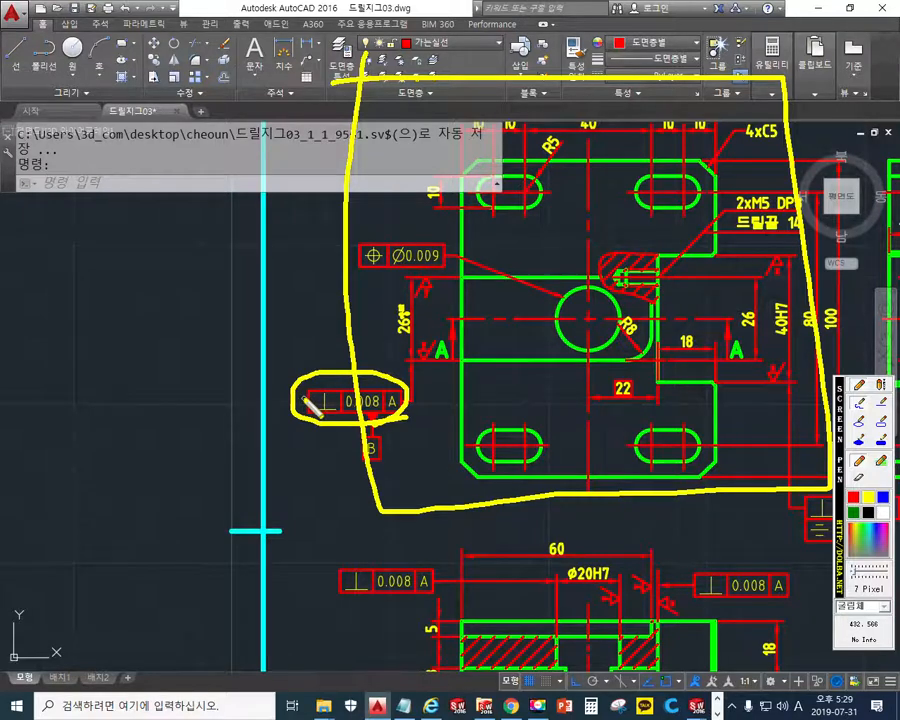
{"action": "mouse_move", "coordinate": [448, 600]}
{"action": "left_mouse_down"}
{"action": "mouse_move", "coordinate": [333, 567]}
{"action": "mouse_move", "coordinate": [437, 620]}
{"action": "left_mouse_up"}
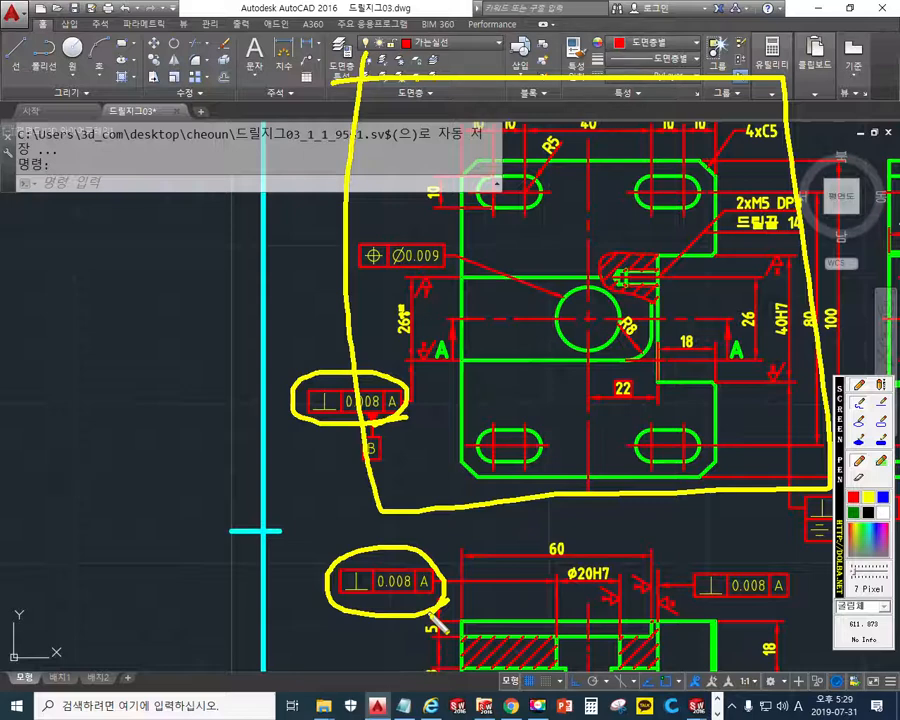
{"action": "key", "text": "Escape"}
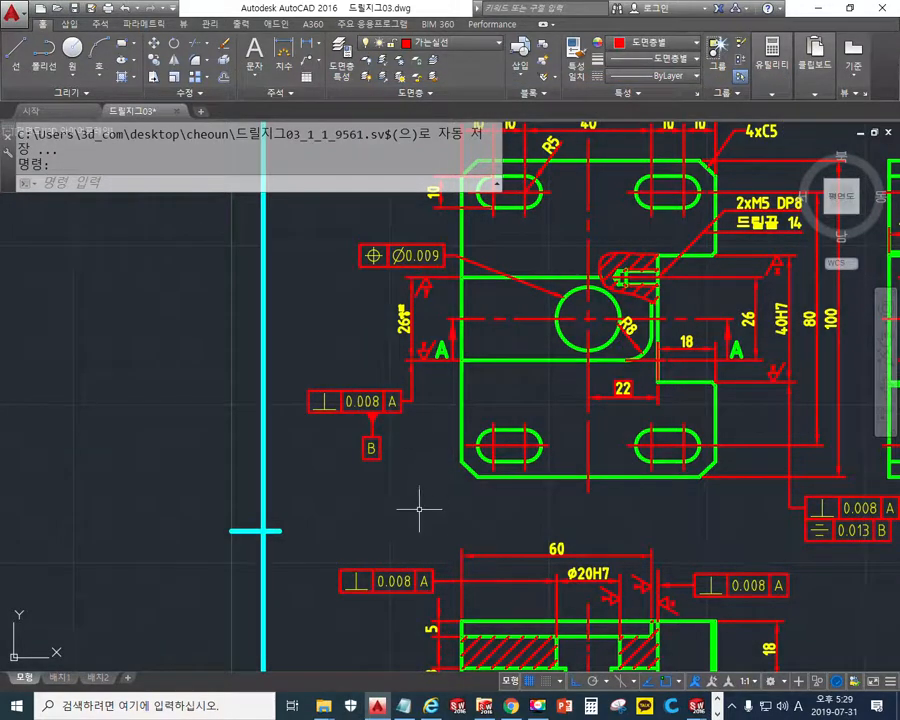
Sketch a leader from the 26 slot dimension to an empty frame below the plan view, circle the bore's tolerance frame, and clear the marks
{"action": "key", "text": "F9"}
{"action": "mouse_move", "coordinate": [414, 363]}
{"action": "left_mouse_down"}
{"action": "mouse_move", "coordinate": [418, 522]}
{"action": "mouse_move", "coordinate": [645, 517]}
{"action": "mouse_move", "coordinate": [462, 526]}
{"action": "left_mouse_up"}
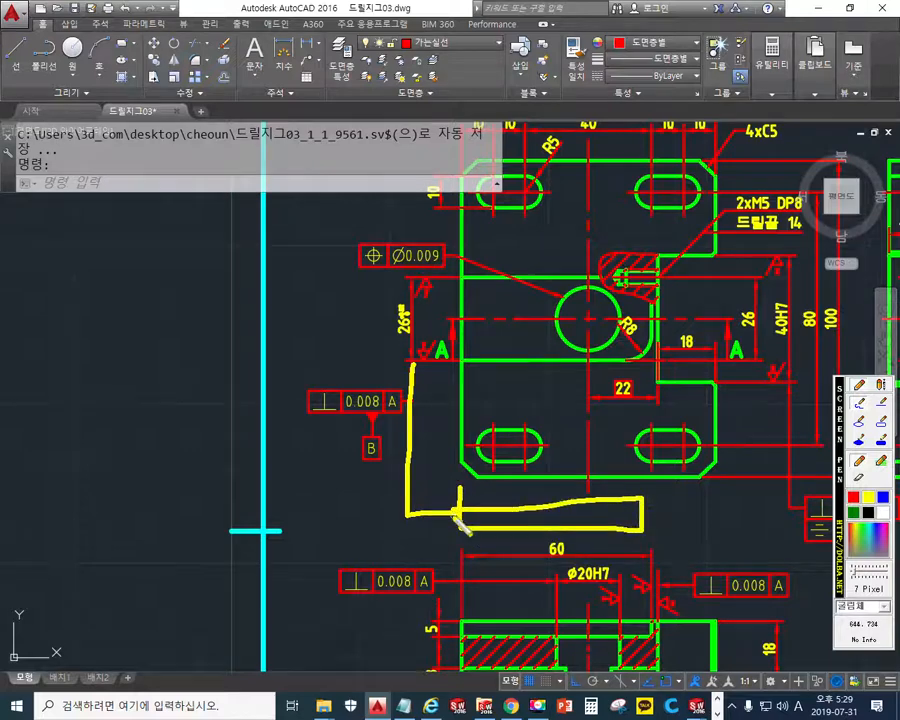
{"action": "mouse_move", "coordinate": [430, 612]}
{"action": "left_mouse_down"}
{"action": "mouse_move", "coordinate": [408, 552]}
{"action": "mouse_move", "coordinate": [425, 618]}
{"action": "left_mouse_up"}
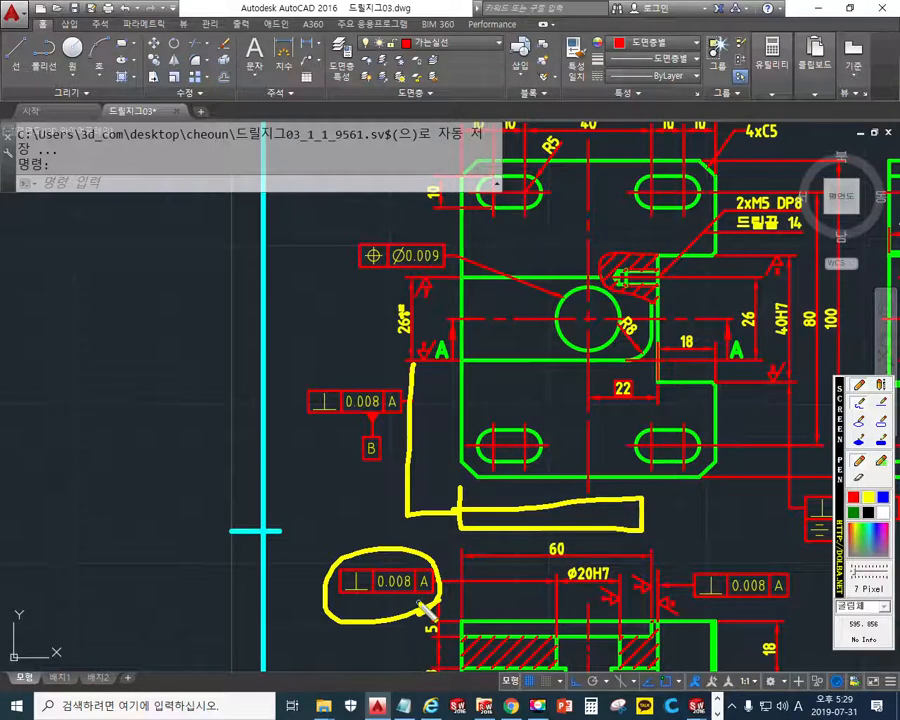
{"action": "key", "text": "Escape"}
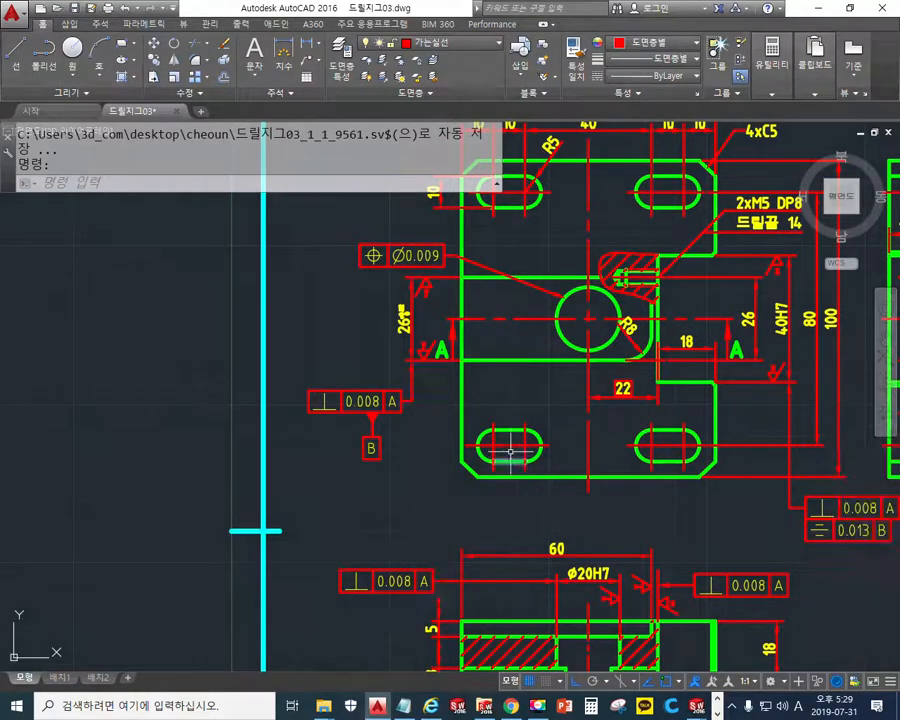
Return to the working drawing, circle the 40H7 recess's perpendicularity frame with its leader in yellow, and clear the mark
{"action": "scroll", "coordinate": [500, 448], "scroll_direction": "down", "scroll_amount": 6}
{"action": "mouse_move", "coordinate": [469, 541]}
{"action": "middle_mouse_down"}
{"action": "mouse_move", "coordinate": [442, 280]}
{"action": "mouse_move", "coordinate": [466, 511]}
{"action": "mouse_move", "coordinate": [466, 442]}
{"action": "middle_mouse_up"}
{"action": "scroll", "coordinate": [408, 425], "scroll_direction": "up", "scroll_amount": 6}
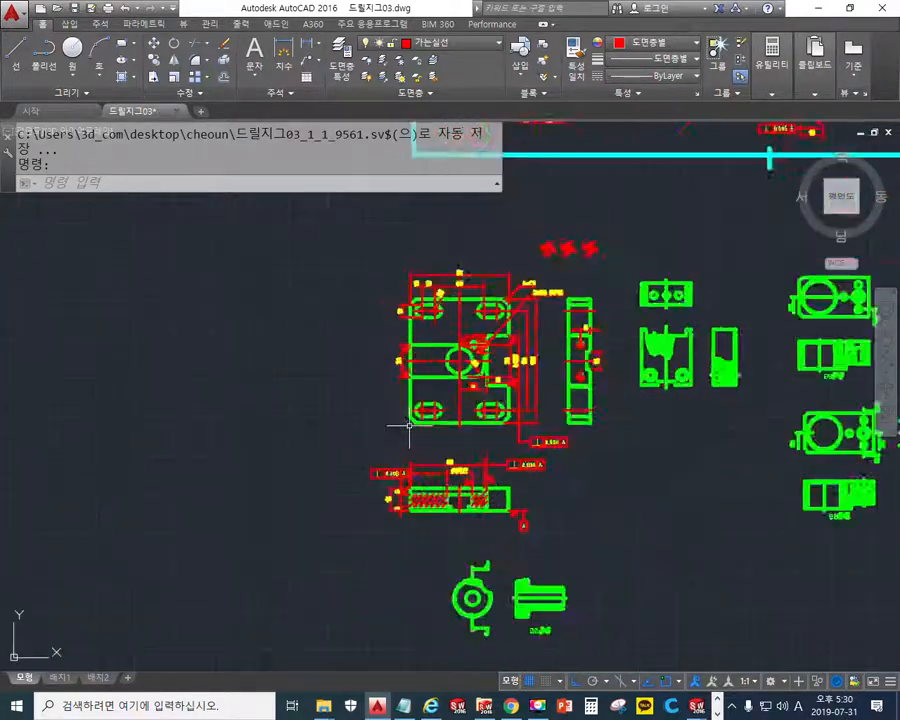
{"action": "mouse_move", "coordinate": [402, 366]}
{"action": "middle_mouse_down"}
{"action": "mouse_move", "coordinate": [452, 368]}
{"action": "mouse_move", "coordinate": [428, 426]}
{"action": "mouse_move", "coordinate": [378, 470]}
{"action": "mouse_move", "coordinate": [378, 432]}
{"action": "middle_mouse_up"}
{"action": "scroll", "coordinate": [450, 367], "scroll_direction": "up", "scroll_amount": 2}
{"action": "scroll", "coordinate": [428, 418], "scroll_direction": "down", "scroll_amount": 2}
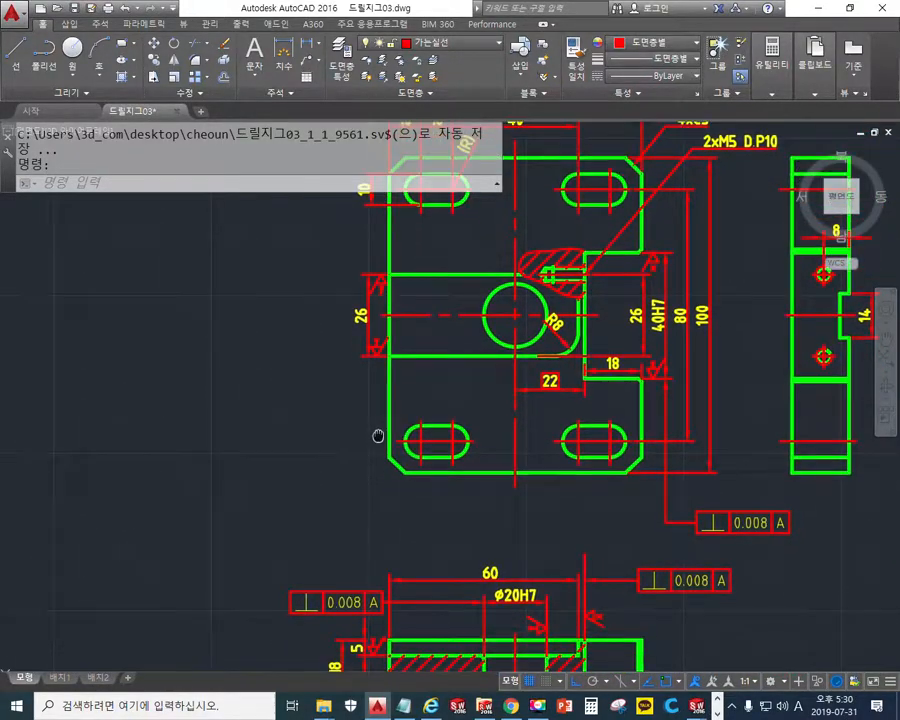
{"action": "key", "text": "ctrl+F12"}
{"action": "mouse_move", "coordinate": [808, 541]}
{"action": "left_mouse_down"}
{"action": "mouse_move", "coordinate": [677, 539]}
{"action": "mouse_move", "coordinate": [657, 391]}
{"action": "mouse_move", "coordinate": [757, 515]}
{"action": "mouse_move", "coordinate": [805, 550]}
{"action": "left_mouse_up"}
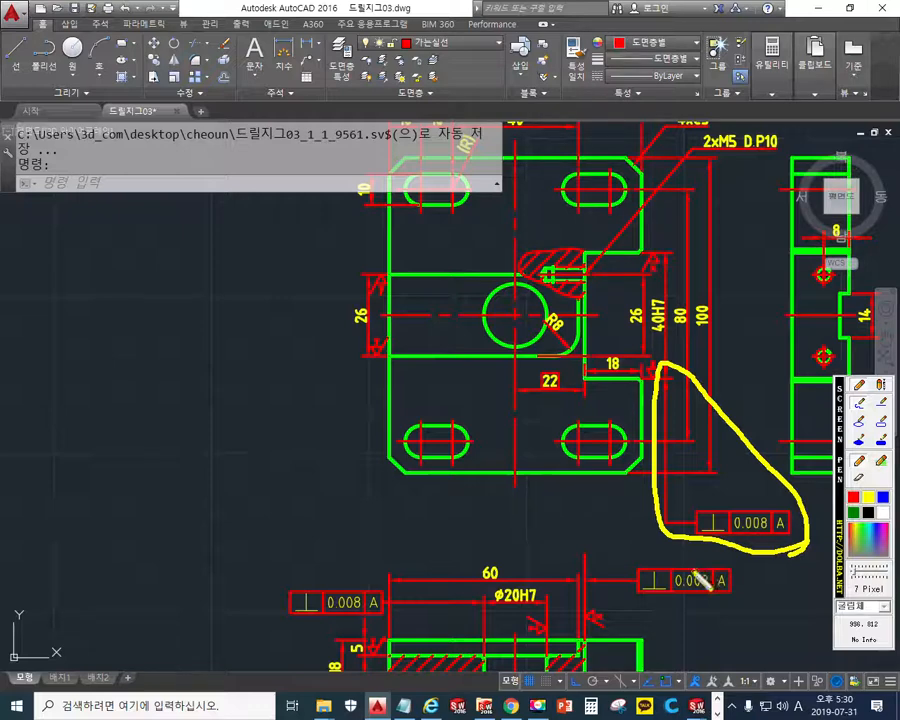
{"action": "key", "text": "Escape"}
Copy the 40H7 recess's perpendicularity frame and its leader to the empty area beside the plan view's slot side
{"action": "type", "text": "co"}
{"action": "key", "text": "Return"}
{"action": "left_click", "coordinate": [737, 543]}
{"action": "left_click", "coordinate": [659, 511]}
{"action": "key", "text": "Return"}
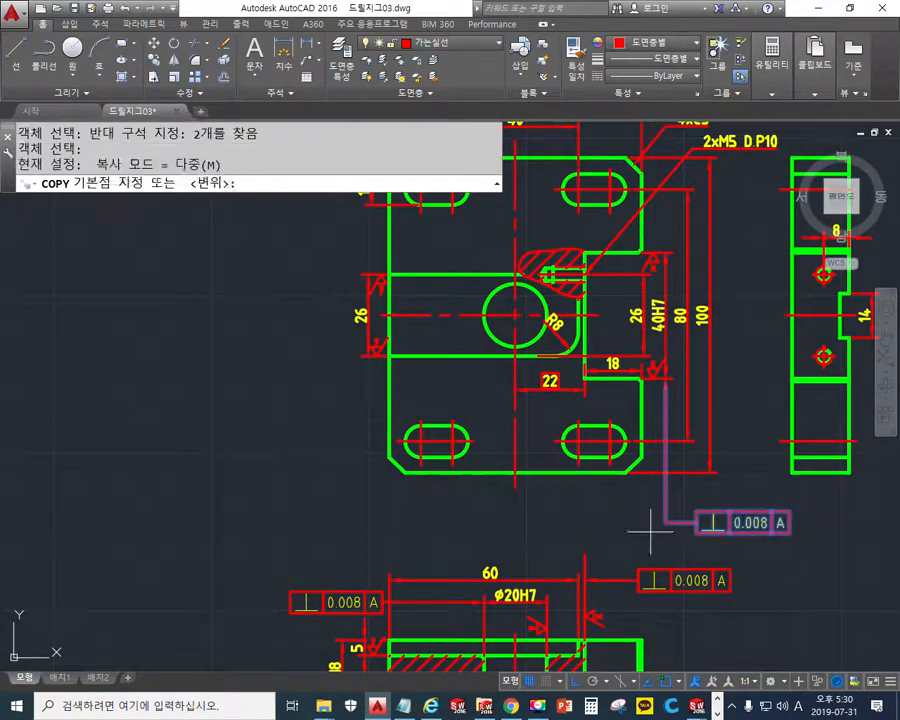
{"action": "left_click", "coordinate": [665, 522]}
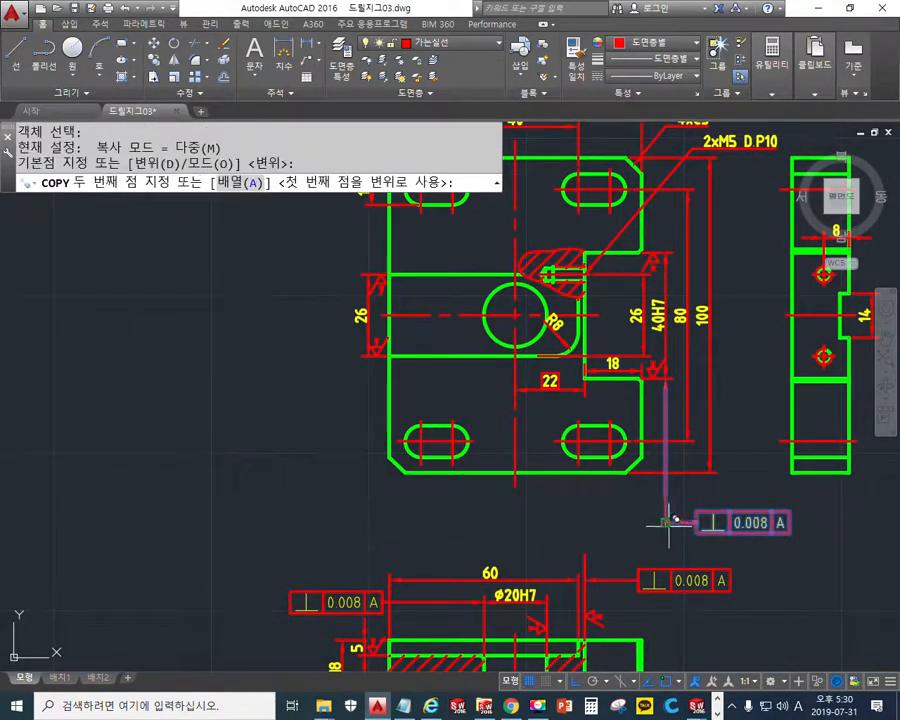
{"action": "left_click", "coordinate": [147, 466]}
{"action": "key", "text": "Return"}
Sketch a leader with an upward arrow from the A end of the copied tolerance frame, and clear the mark
{"action": "mouse_move", "coordinate": [279, 481]}
{"action": "middle_mouse_down"}
{"action": "mouse_move", "coordinate": [374, 470]}
{"action": "mouse_move", "coordinate": [432, 478]}
{"action": "middle_mouse_up"}
{"action": "scroll", "coordinate": [383, 491], "scroll_direction": "up", "scroll_amount": 2}
{"action": "mouse_move", "coordinate": [382, 496]}
{"action": "middle_mouse_down"}
{"action": "mouse_move", "coordinate": [376, 490]}
{"action": "mouse_move", "coordinate": [358, 511]}
{"action": "middle_mouse_up"}
{"action": "key", "text": "F12"}
{"action": "mouse_move", "coordinate": [419, 558]}
{"action": "left_mouse_down"}
{"action": "mouse_move", "coordinate": [454, 560]}
{"action": "mouse_move", "coordinate": [470, 315]}
{"action": "mouse_move", "coordinate": [454, 342]}
{"action": "mouse_move", "coordinate": [508, 376]}
{"action": "mouse_move", "coordinate": [494, 393]}
{"action": "left_mouse_up"}
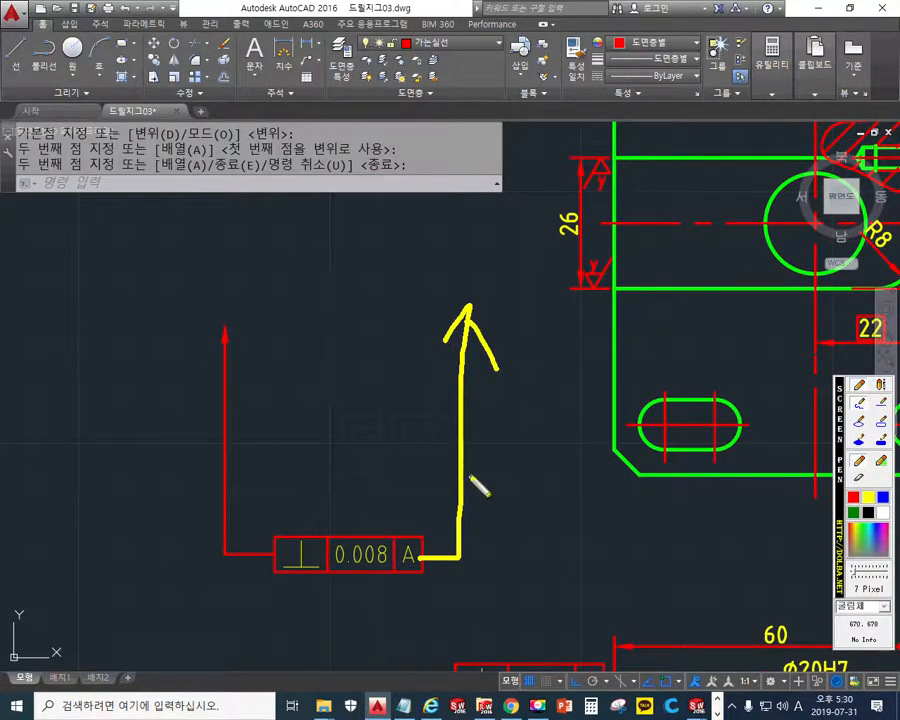
{"action": "key", "text": "F12"}
{"action": "middle_click_drag", "start_coordinate": [384, 494], "coordinate": [412, 454]}
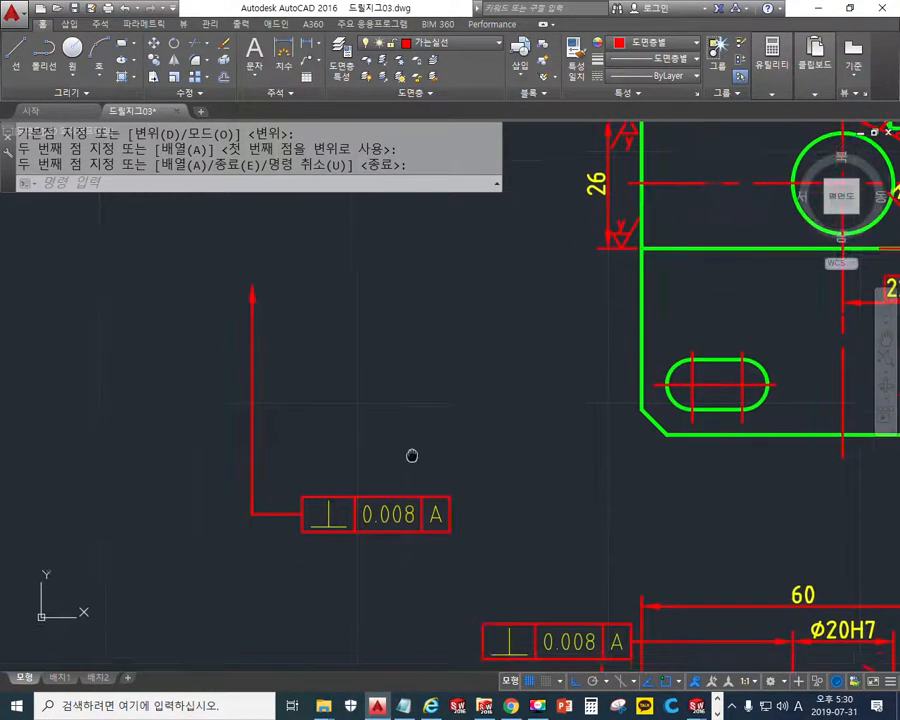
Shift the copied tolerance frame horizontally to the other side of its leader so that the leader meets its A end
{"action": "key", "text": "Return"}
{"action": "left_click", "coordinate": [354, 498]}
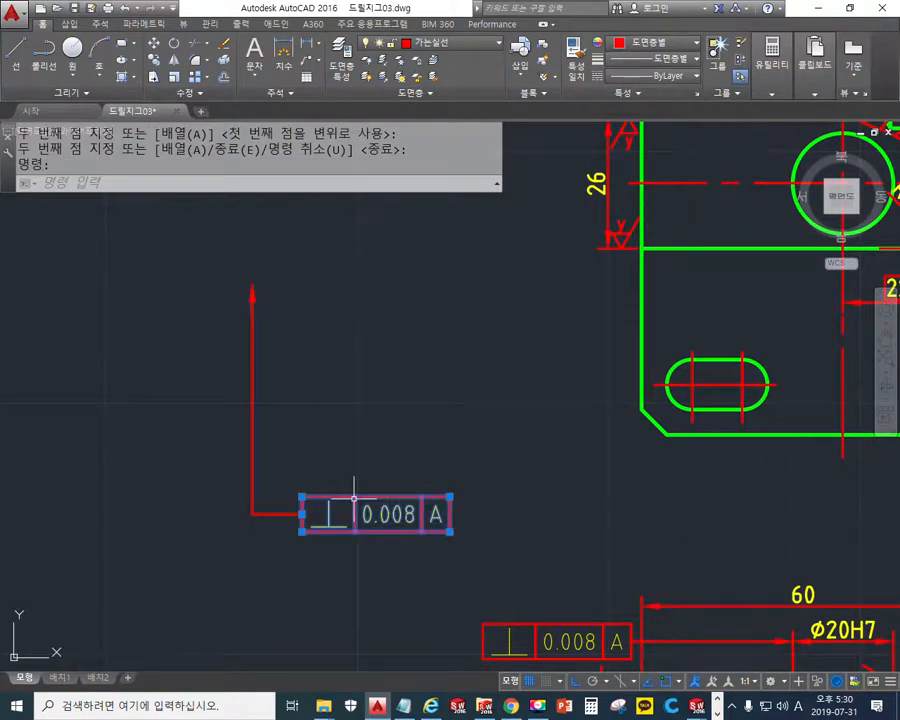
{"action": "left_click", "coordinate": [301, 496]}
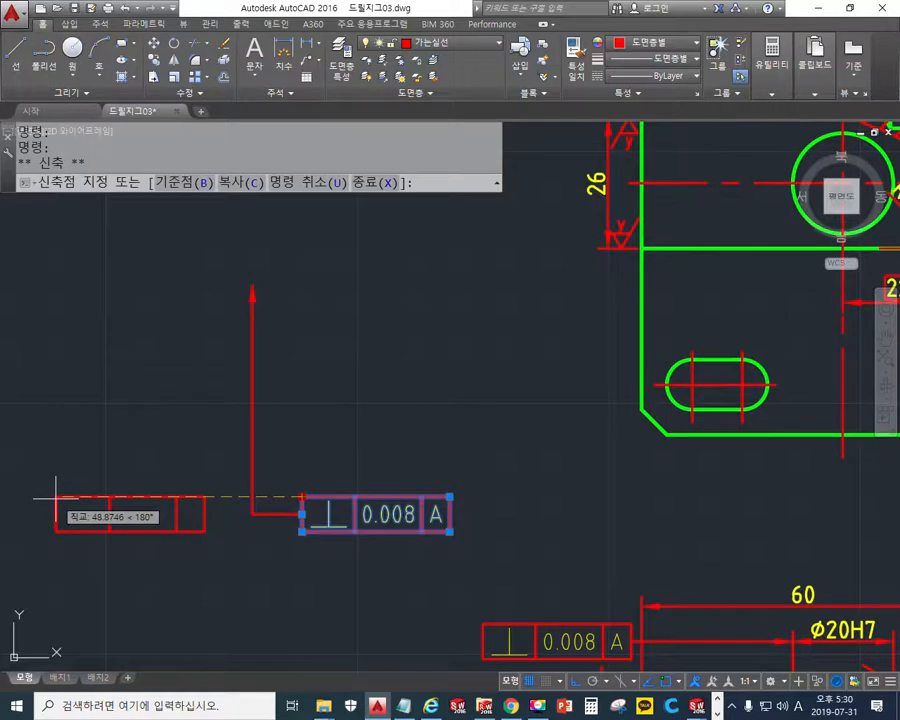
{"action": "left_click", "coordinate": [56, 496]}
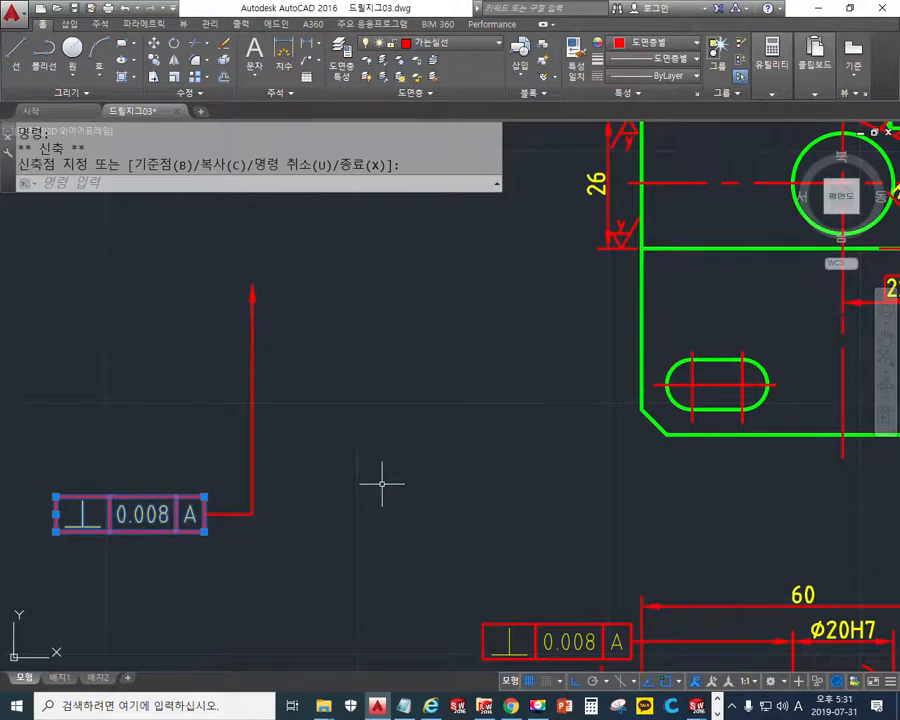
{"action": "mouse_move", "coordinate": [302, 464]}
{"action": "middle_mouse_down"}
{"action": "mouse_move", "coordinate": [412, 476]}
{"action": "mouse_move", "coordinate": [398, 484]}
{"action": "mouse_move", "coordinate": [354, 478]}
{"action": "middle_mouse_up"}
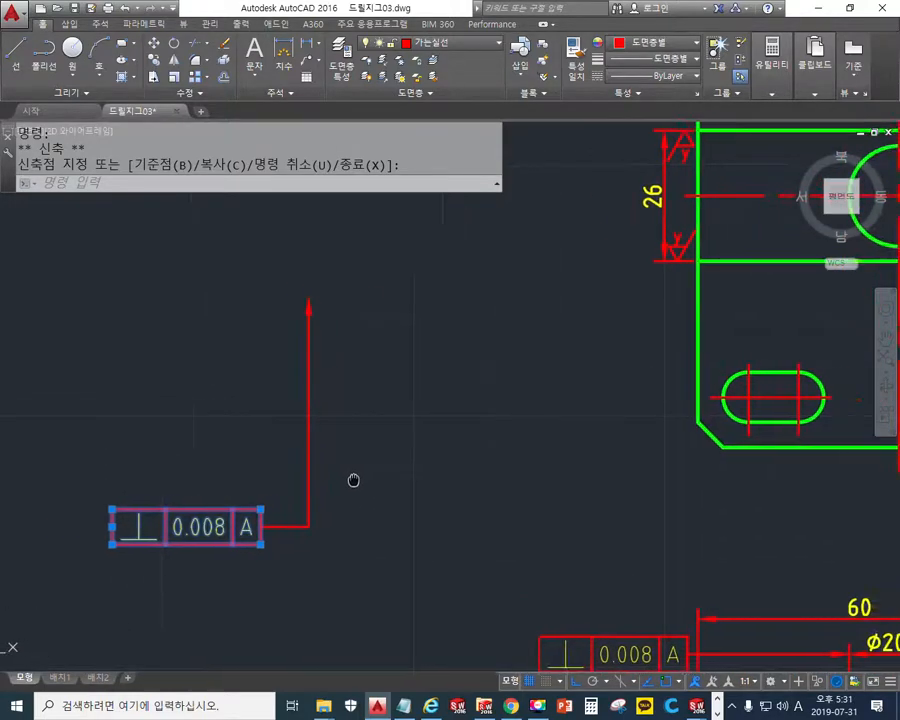
{"action": "key", "text": "Escape"}
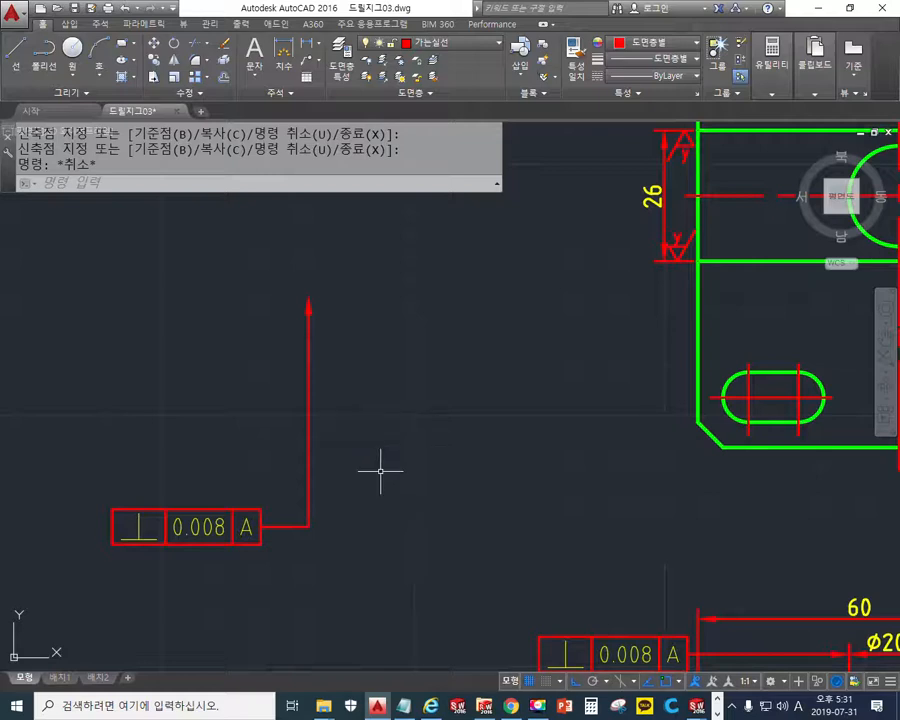
Move the copied perpendicularity frame and leader so the arrow tip meets the lower arrow of the slot's 26 dimension
{"action": "type", "text": "m"}
{"action": "key", "text": "Return"}
{"action": "left_click", "coordinate": [368, 577]}
{"action": "left_click", "coordinate": [100, 300]}
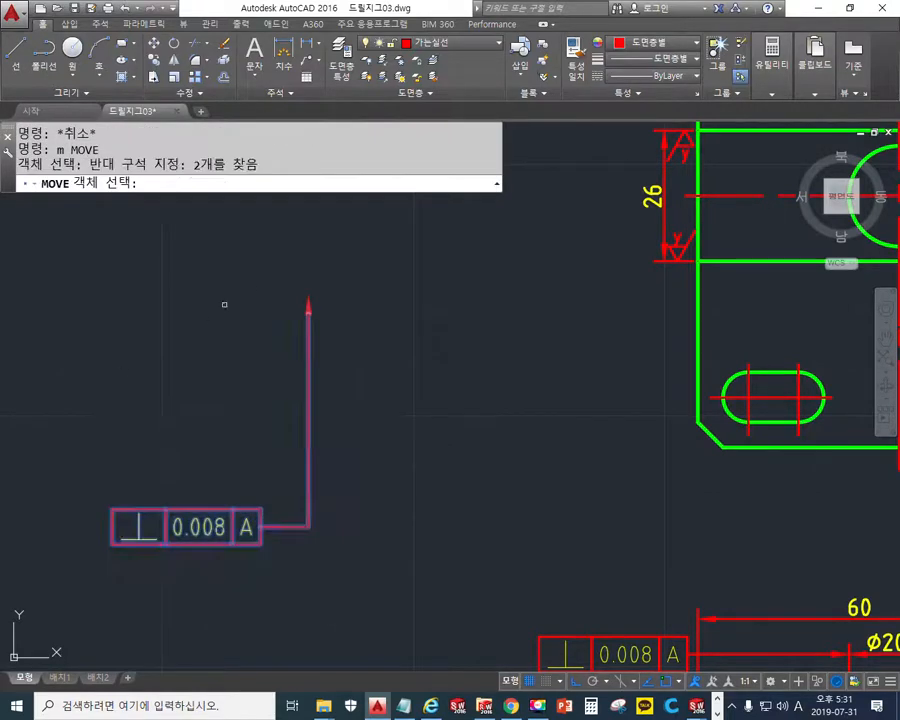
{"action": "key", "text": "Return"}
{"action": "left_click", "coordinate": [308, 305]}
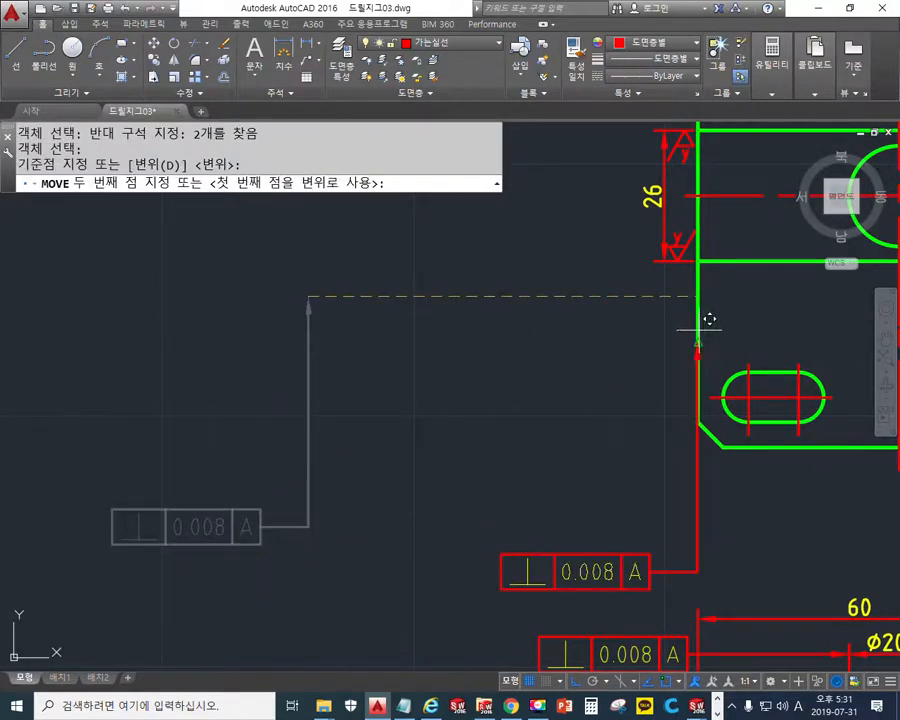
{"action": "left_click", "coordinate": [664, 262]}
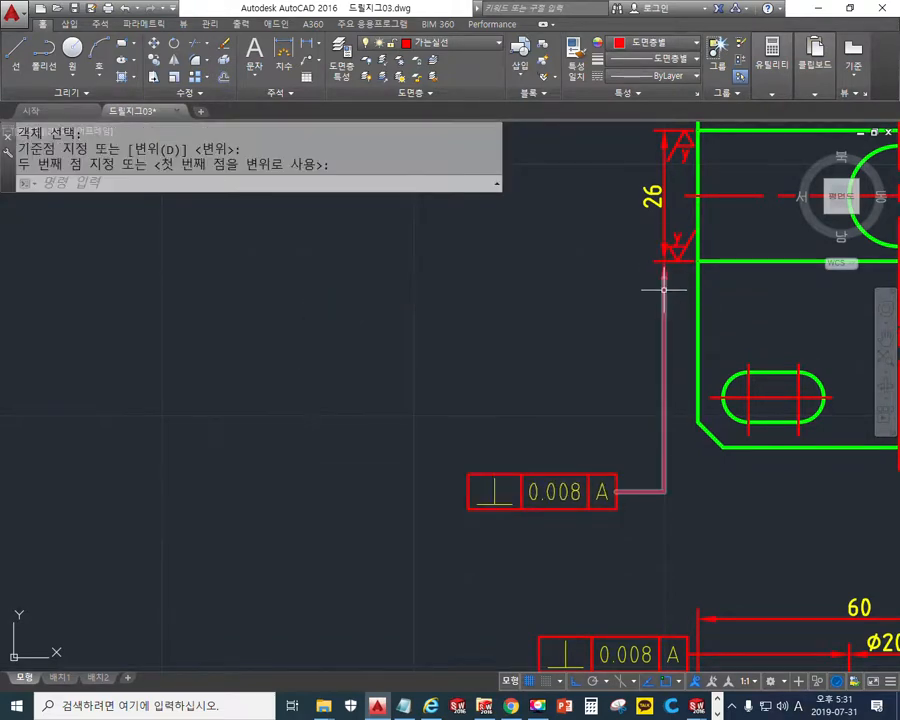
Check the position of the slot's perpendicularity frame and leader against the plan view
{"action": "middle_click_drag", "start_coordinate": [658, 286], "coordinate": [576, 288]}
{"action": "scroll", "coordinate": [566, 472], "scroll_direction": "up", "scroll_amount": 2}
{"action": "middle_click_drag", "start_coordinate": [552, 488], "coordinate": [516, 536]}
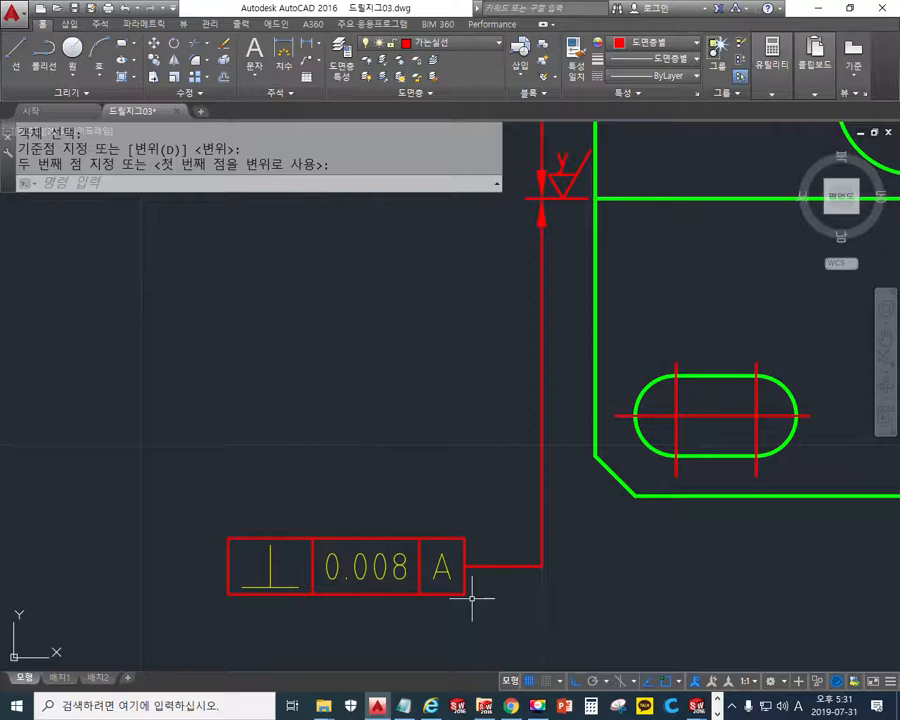
{"action": "middle_click_drag", "start_coordinate": [617, 506], "coordinate": [562, 557]}
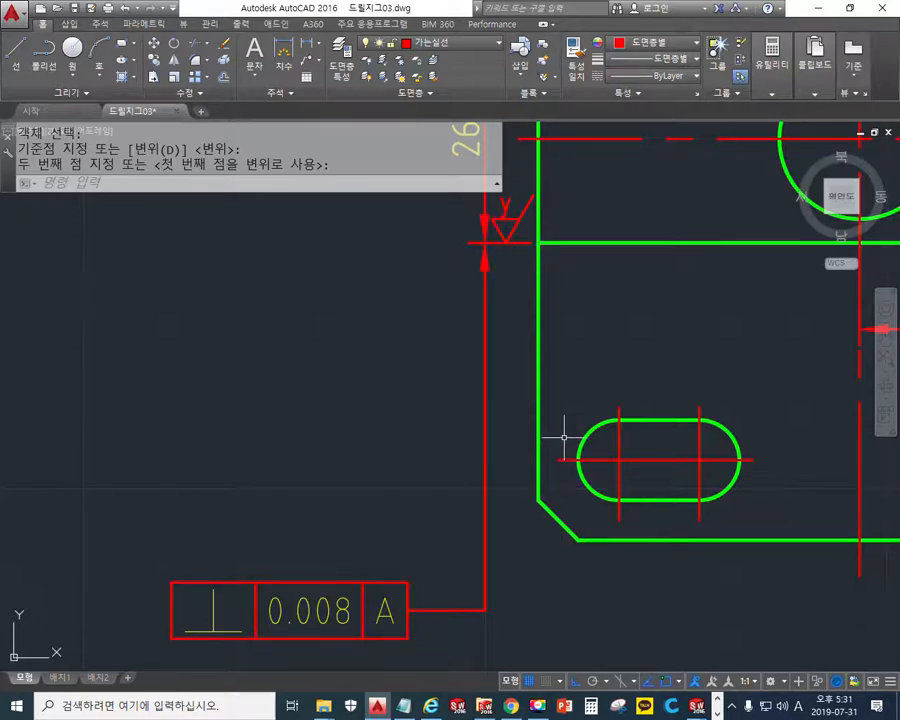
{"action": "scroll", "coordinate": [532, 438], "scroll_direction": "down", "scroll_amount": 2}
{"action": "mouse_move", "coordinate": [750, 430]}
{"action": "middle_mouse_down"}
{"action": "mouse_move", "coordinate": [490, 425]}
{"action": "mouse_move", "coordinate": [416, 436]}
{"action": "middle_mouse_up"}
{"action": "scroll", "coordinate": [490, 425], "scroll_direction": "down", "scroll_amount": 2}
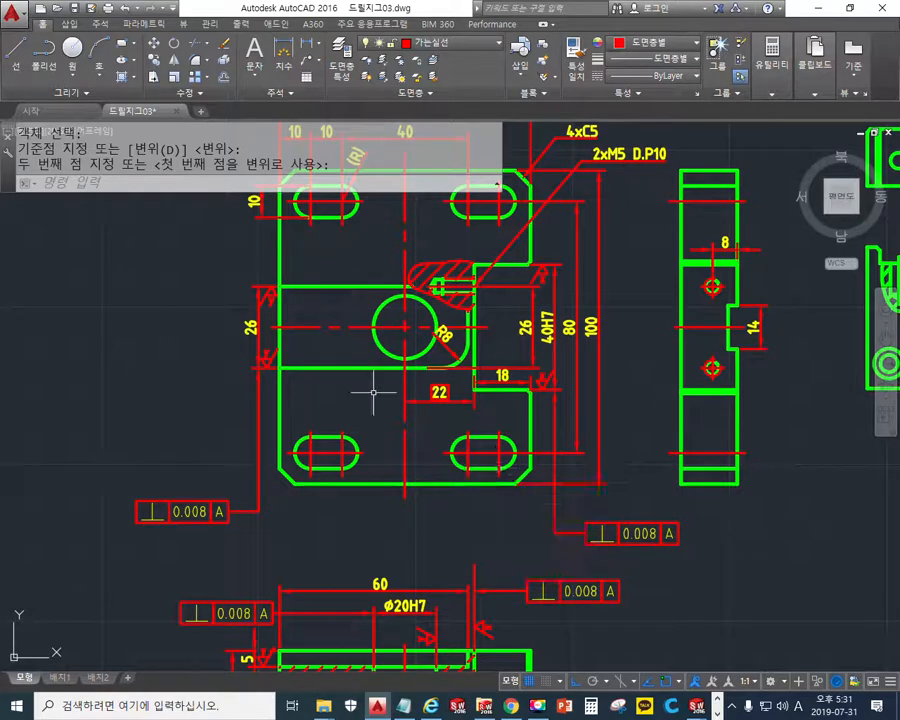
On the reference drawing, trace the 26 slot's long edges and the 40H7 recess's two side edges in yellow
{"action": "scroll", "coordinate": [430, 420], "scroll_direction": "down", "scroll_amount": 3}
{"action": "middle_click_drag", "start_coordinate": [494, 355], "coordinate": [455, 590]}
{"action": "middle_click_drag", "start_coordinate": [566, 262], "coordinate": [530, 530]}
{"action": "middle_click_drag", "start_coordinate": [546, 357], "coordinate": [504, 655]}
{"action": "scroll", "coordinate": [443, 407], "scroll_direction": "up", "scroll_amount": 2}
{"action": "mouse_move", "coordinate": [451, 347]}
{"action": "middle_mouse_down"}
{"action": "mouse_move", "coordinate": [443, 407]}
{"action": "mouse_move", "coordinate": [470, 350]}
{"action": "middle_mouse_up"}
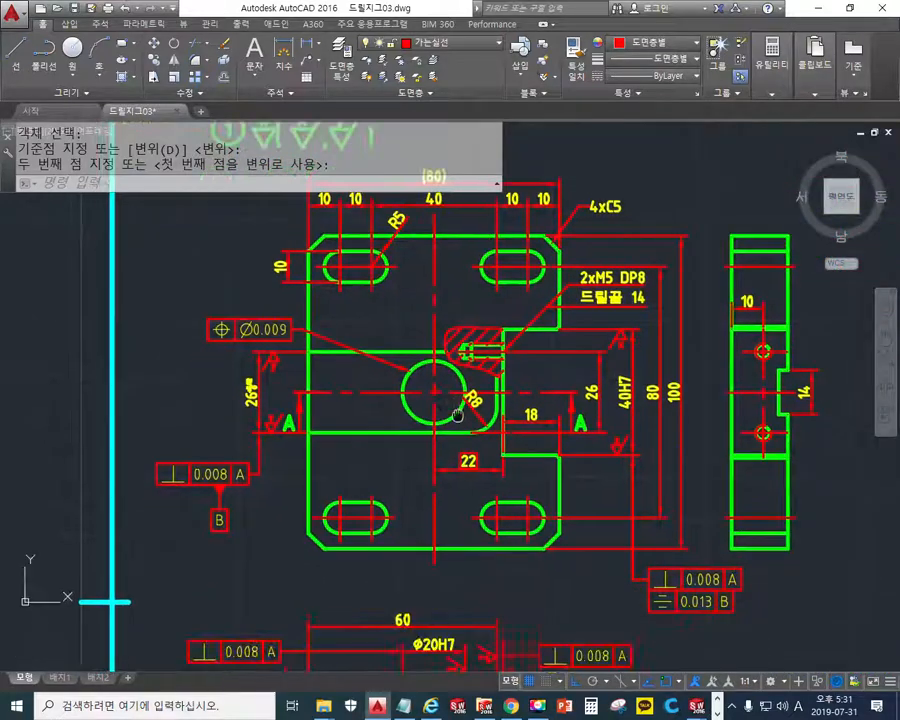
{"action": "mouse_move", "coordinate": [430, 450]}
{"action": "middle_mouse_down"}
{"action": "mouse_move", "coordinate": [430, 426]}
{"action": "mouse_move", "coordinate": [406, 424]}
{"action": "middle_mouse_up"}
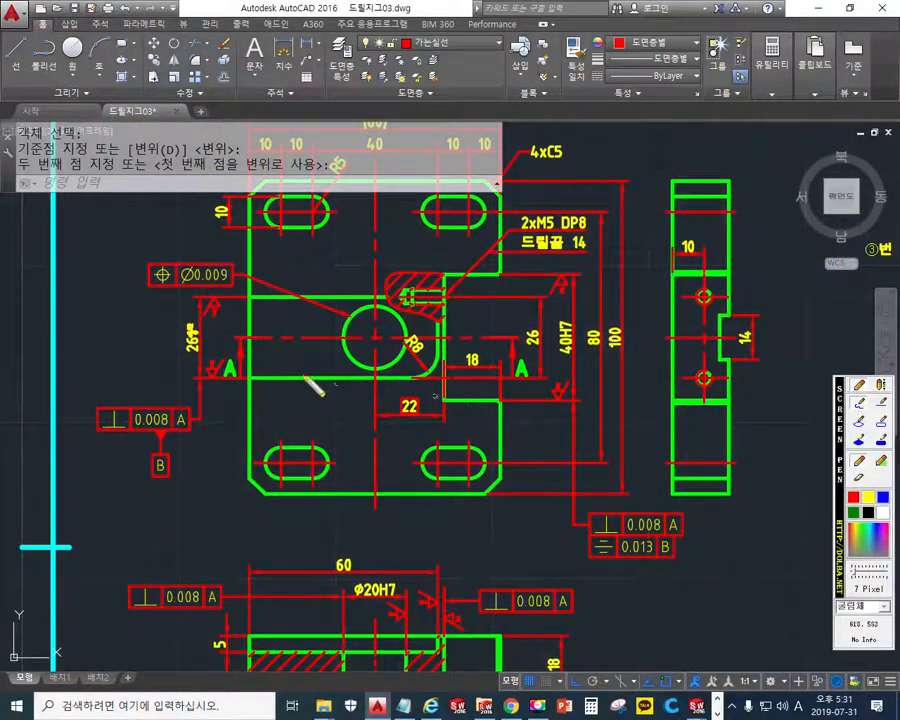
{"action": "left_click_drag", "start_coordinate": [200, 376], "coordinate": [422, 377]}
{"action": "left_click_drag", "start_coordinate": [201, 301], "coordinate": [442, 301]}
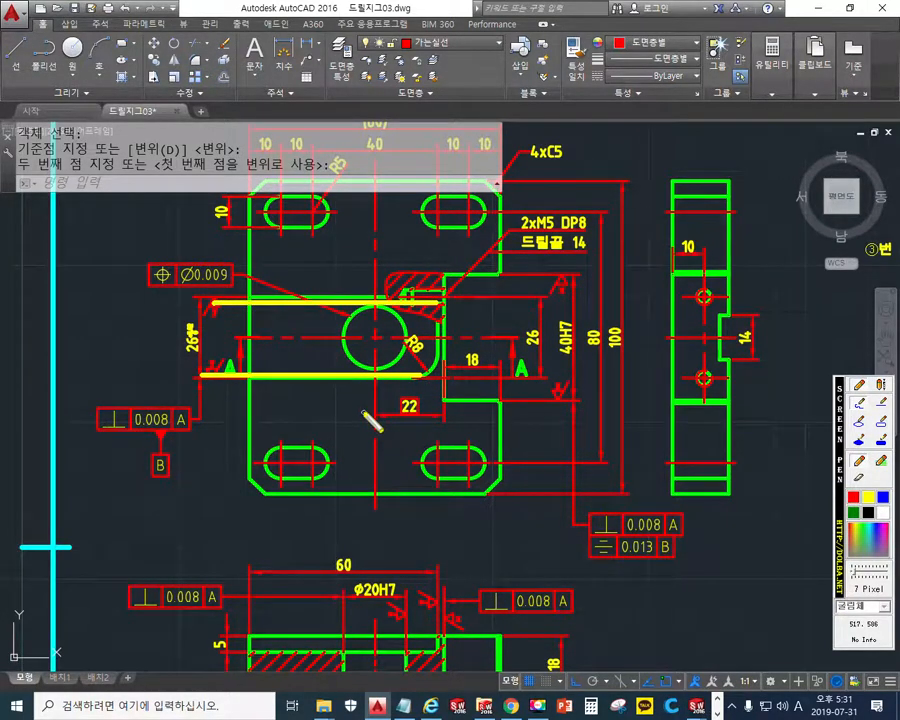
{"action": "left_click_drag", "start_coordinate": [438, 405], "coordinate": [516, 412]}
{"action": "left_click_drag", "start_coordinate": [436, 277], "coordinate": [526, 274]}
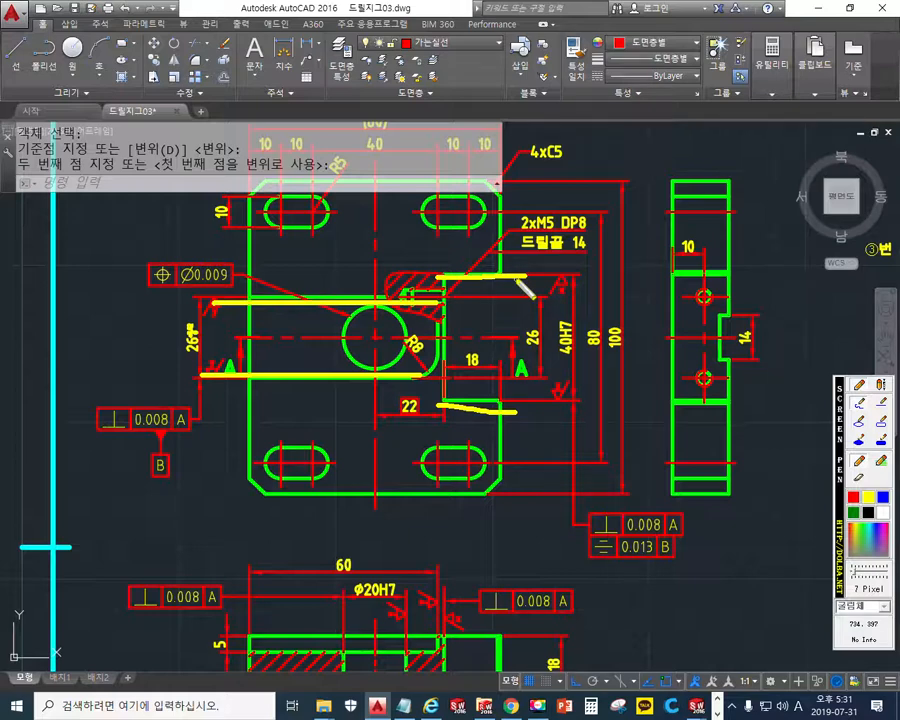
Retrace the 26 slot's long edges and the 40H7 recess's three inner edges in yellow on the plan view, and clear the marks
{"action": "scroll", "coordinate": [516, 300], "scroll_direction": "up", "scroll_amount": 4}
{"action": "scroll", "coordinate": [460, 350], "scroll_direction": "down", "scroll_amount": 2}
{"action": "middle_click_drag", "start_coordinate": [460, 340], "coordinate": [493, 392]}
{"action": "key", "text": "F12"}
{"action": "left_click_drag", "start_coordinate": [163, 308], "coordinate": [459, 297]}
{"action": "left_click_drag", "start_coordinate": [165, 428], "coordinate": [437, 429]}
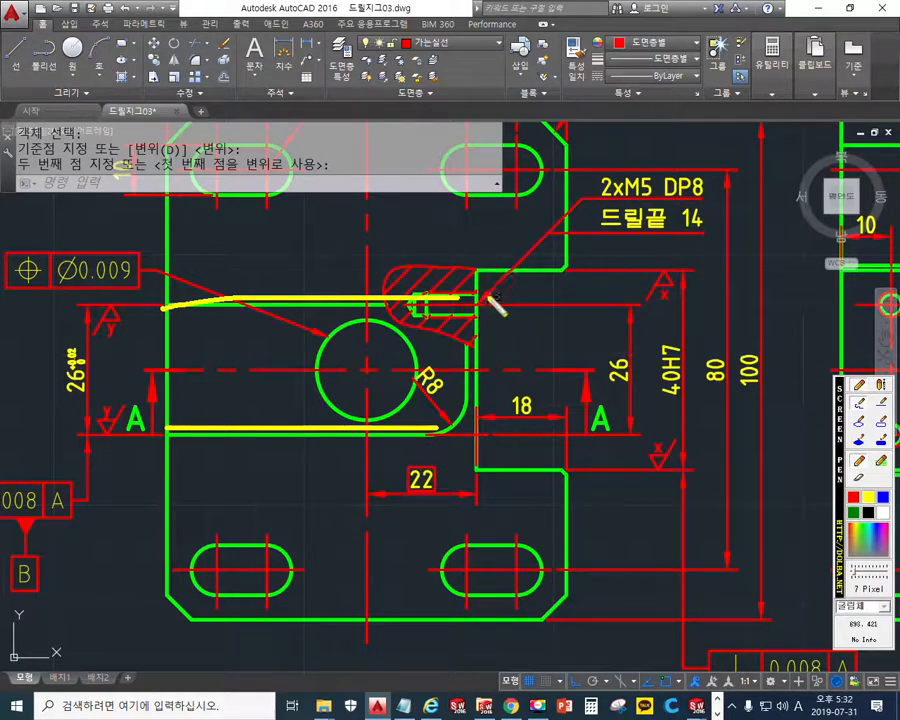
{"action": "left_click_drag", "start_coordinate": [479, 288], "coordinate": [588, 288]}
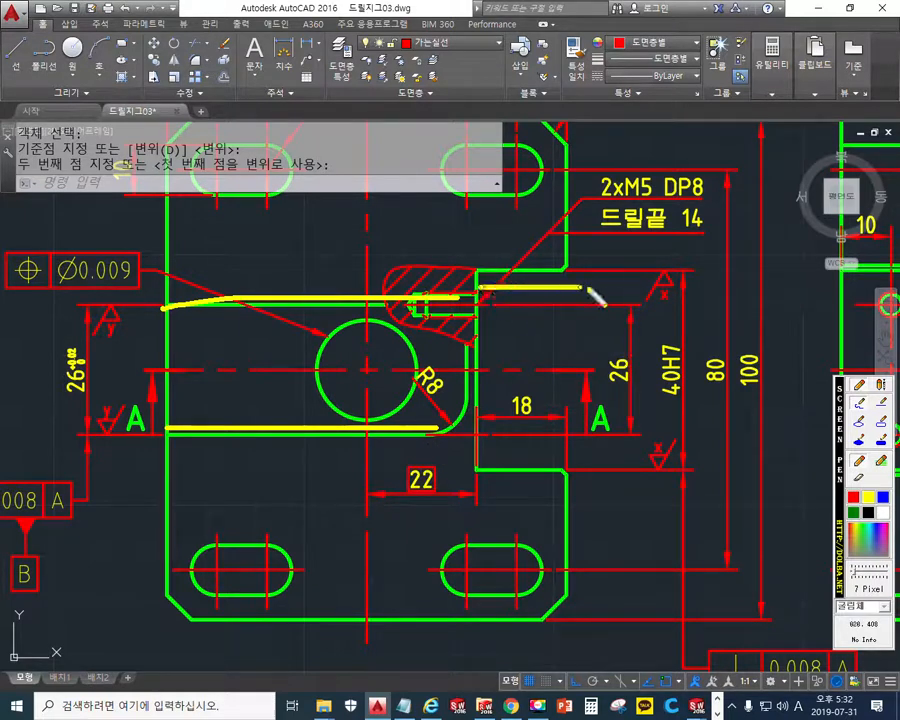
{"action": "left_click_drag", "start_coordinate": [473, 493], "coordinate": [572, 493]}
{"action": "left_click_drag", "start_coordinate": [483, 290], "coordinate": [487, 506]}
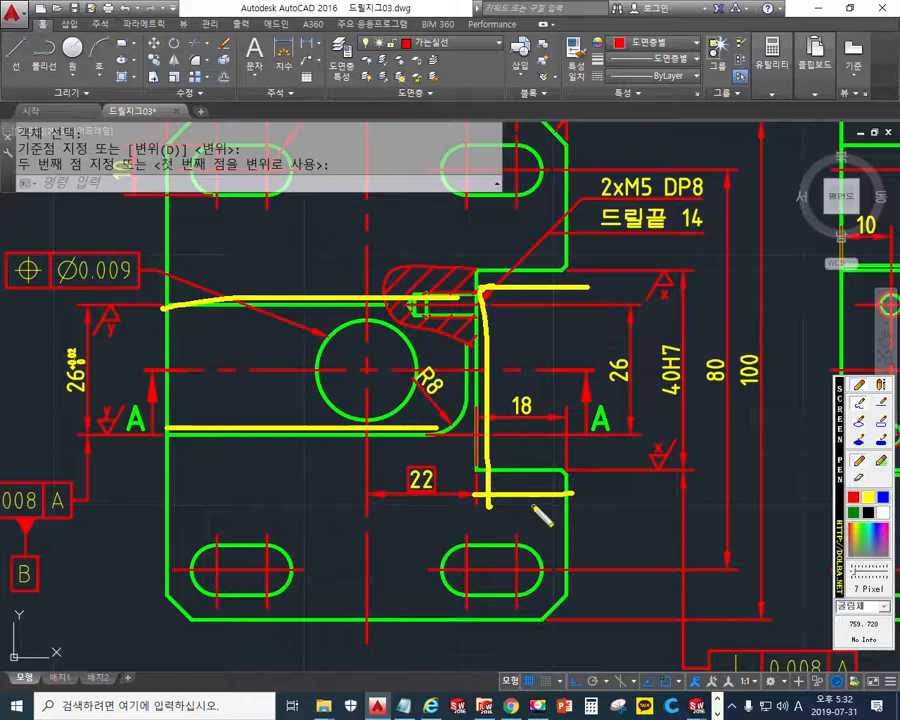
{"action": "key", "text": "Escape"}
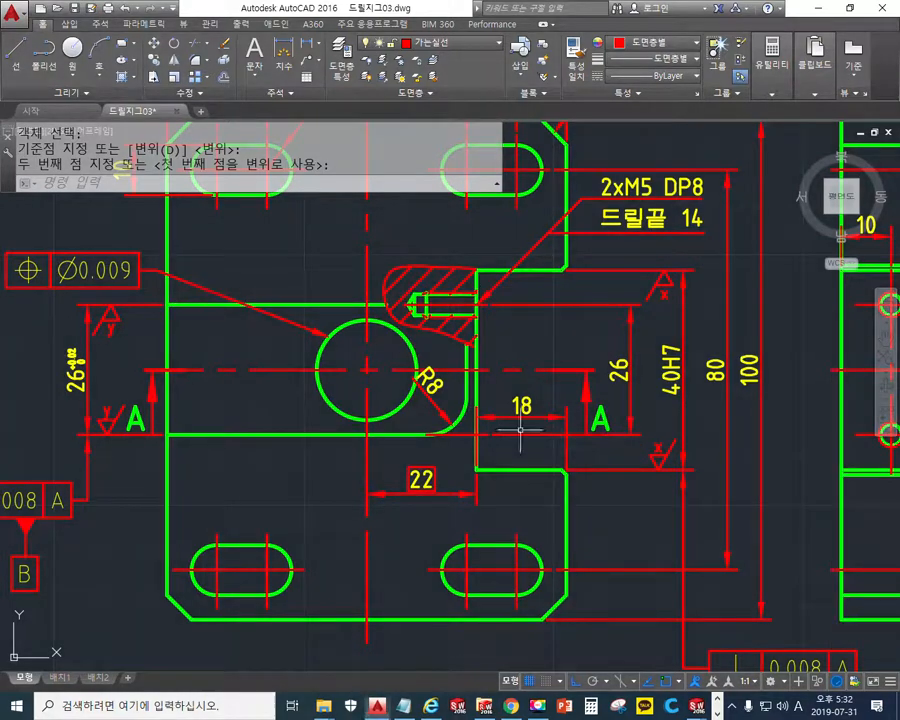
In the empty area beside the reference drawing, sketch the plate outline with its rounded slot and open recess in yellow
{"action": "middle_click_drag", "start_coordinate": [125, 410], "coordinate": [527, 428]}
{"action": "middle_click_drag", "start_coordinate": [278, 397], "coordinate": [639, 412]}
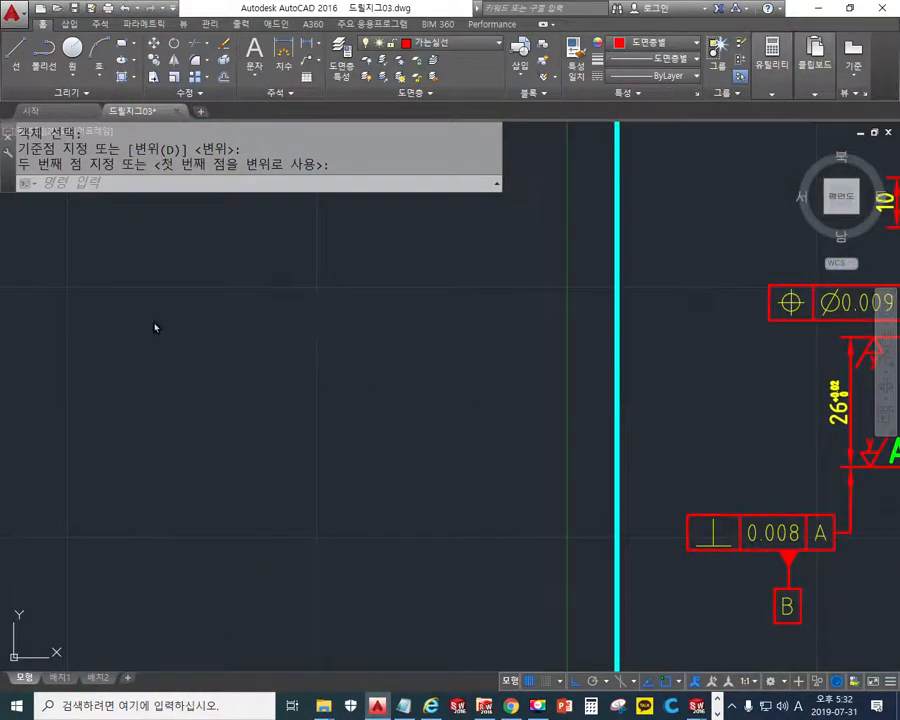
{"action": "key", "text": "F9"}
{"action": "left_click_drag", "start_coordinate": [62, 336], "coordinate": [231, 337]}
{"action": "left_click_drag", "start_coordinate": [64, 449], "coordinate": [256, 446]}
{"action": "mouse_move", "coordinate": [246, 336]}
{"action": "left_mouse_down"}
{"action": "mouse_move", "coordinate": [269, 368]}
{"action": "mouse_move", "coordinate": [198, 440]}
{"action": "left_mouse_up"}
{"action": "mouse_move", "coordinate": [70, 266]}
{"action": "left_mouse_down"}
{"action": "mouse_move", "coordinate": [82, 506]}
{"action": "mouse_move", "coordinate": [408, 500]}
{"action": "mouse_move", "coordinate": [354, 265]}
{"action": "mouse_move", "coordinate": [382, 311]}
{"action": "mouse_move", "coordinate": [301, 313]}
{"action": "mouse_move", "coordinate": [301, 447]}
{"action": "mouse_move", "coordinate": [390, 500]}
{"action": "left_mouse_up"}
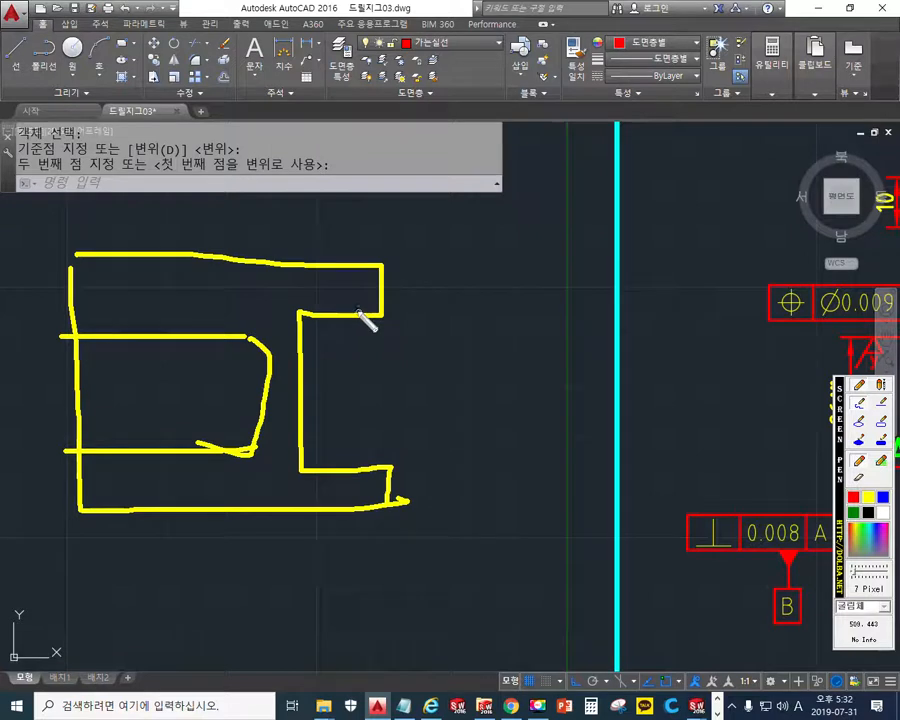
Overlay a shifted recess outline and a parallelism symbol in white, emphasize the parallel upper slot and recess edges, and clear the sketch
{"action": "mouse_move", "coordinate": [384, 293]}
{"action": "left_mouse_down"}
{"action": "mouse_move", "coordinate": [382, 357]}
{"action": "mouse_move", "coordinate": [302, 357]}
{"action": "mouse_move", "coordinate": [301, 532]}
{"action": "mouse_move", "coordinate": [388, 530]}
{"action": "mouse_move", "coordinate": [392, 540]}
{"action": "mouse_move", "coordinate": [222, 581]}
{"action": "mouse_move", "coordinate": [94, 580]}
{"action": "mouse_move", "coordinate": [93, 506]}
{"action": "left_mouse_up"}
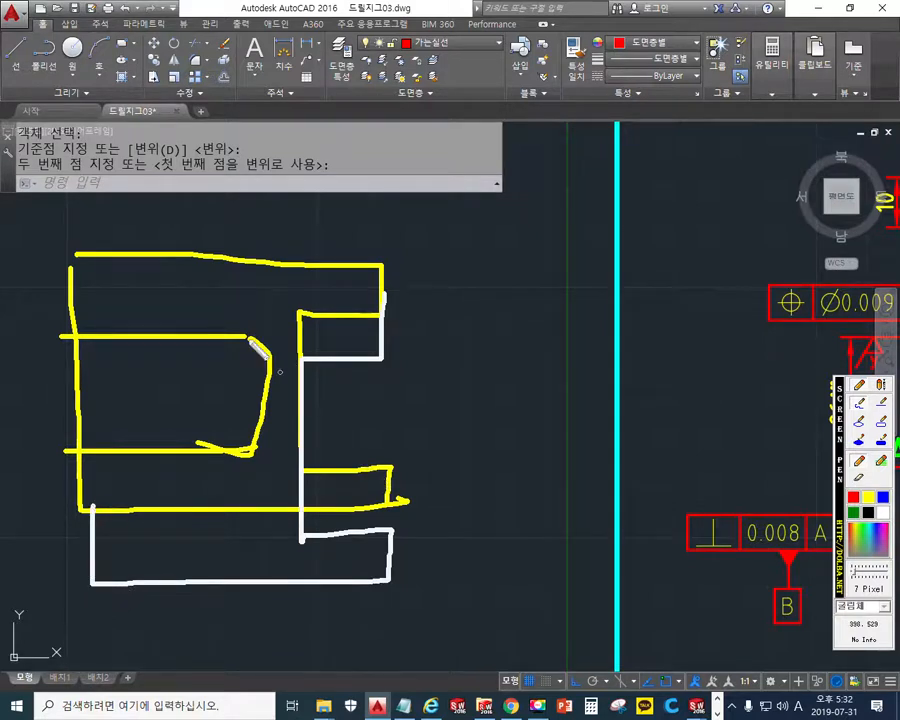
{"action": "left_click_drag", "start_coordinate": [225, 327], "coordinate": [310, 355]}
{"action": "mouse_move", "coordinate": [235, 466]}
{"action": "left_mouse_down"}
{"action": "mouse_move", "coordinate": [346, 537]}
{"action": "mouse_move", "coordinate": [389, 531]}
{"action": "left_mouse_up"}
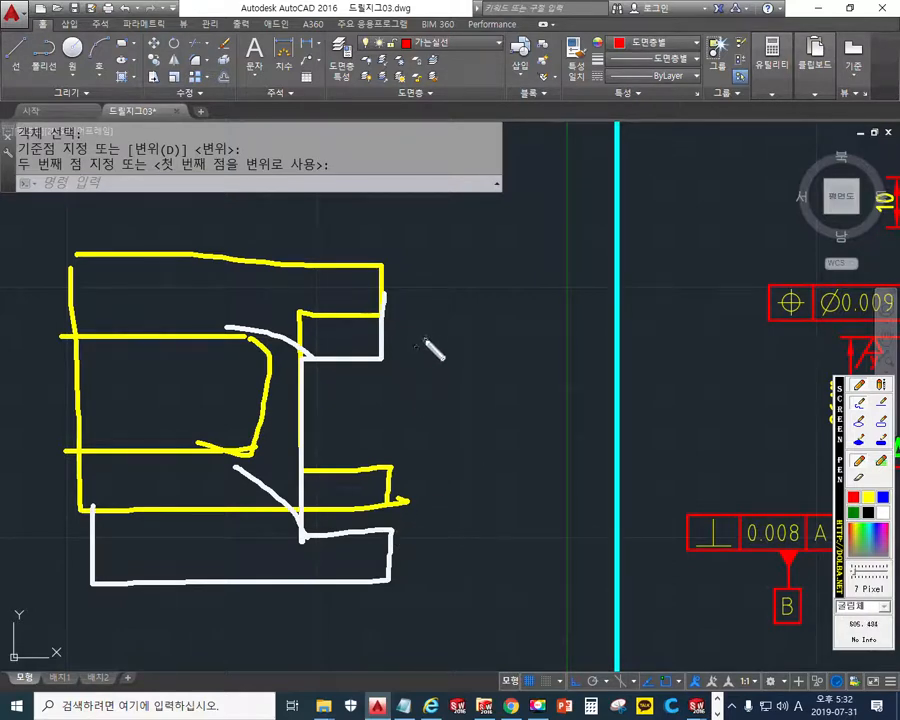
{"action": "left_click_drag", "start_coordinate": [408, 357], "coordinate": [472, 321]}
{"action": "left_click_drag", "start_coordinate": [433, 370], "coordinate": [478, 322]}
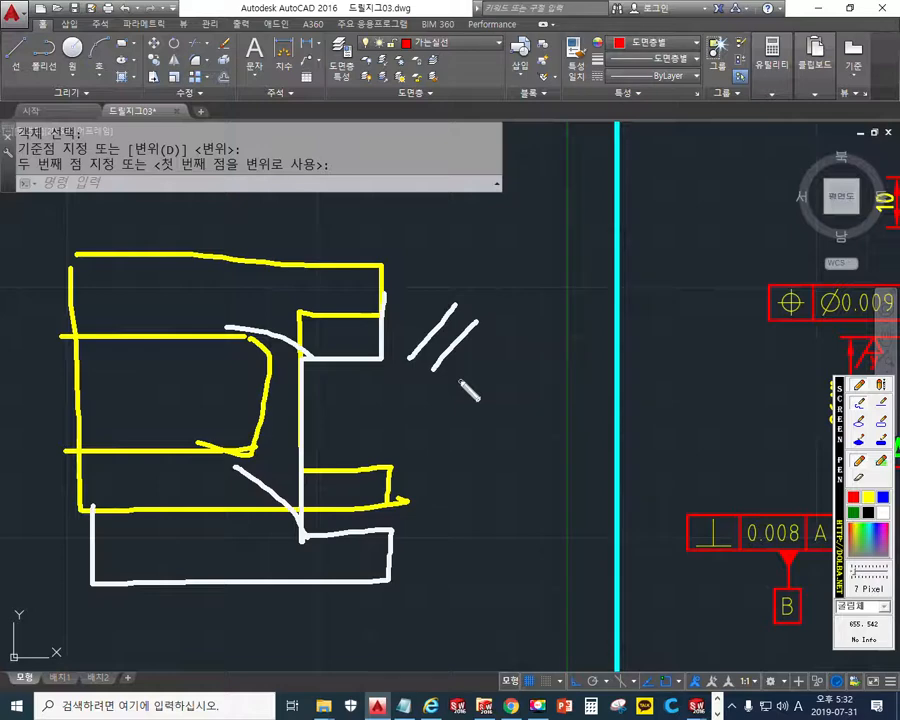
{"action": "mouse_move", "coordinate": [88, 341]}
{"action": "left_mouse_down"}
{"action": "mouse_move", "coordinate": [252, 342]}
{"action": "mouse_move", "coordinate": [330, 364]}
{"action": "mouse_move", "coordinate": [309, 362]}
{"action": "left_mouse_up"}
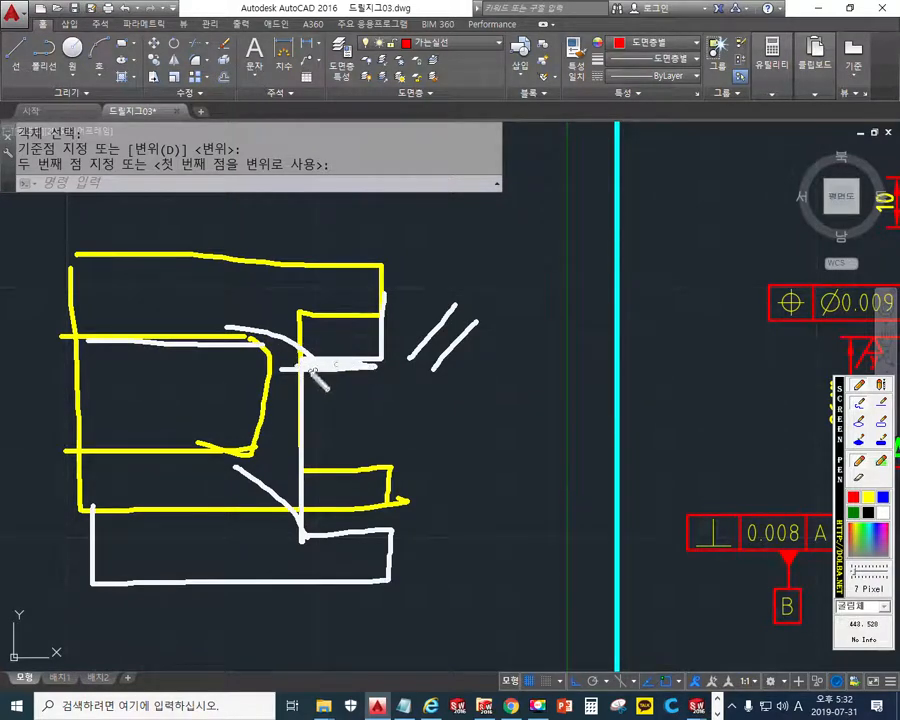
{"action": "mouse_move", "coordinate": [76, 342]}
{"action": "left_mouse_down"}
{"action": "mouse_move", "coordinate": [66, 348]}
{"action": "mouse_move", "coordinate": [245, 343]}
{"action": "left_mouse_up"}
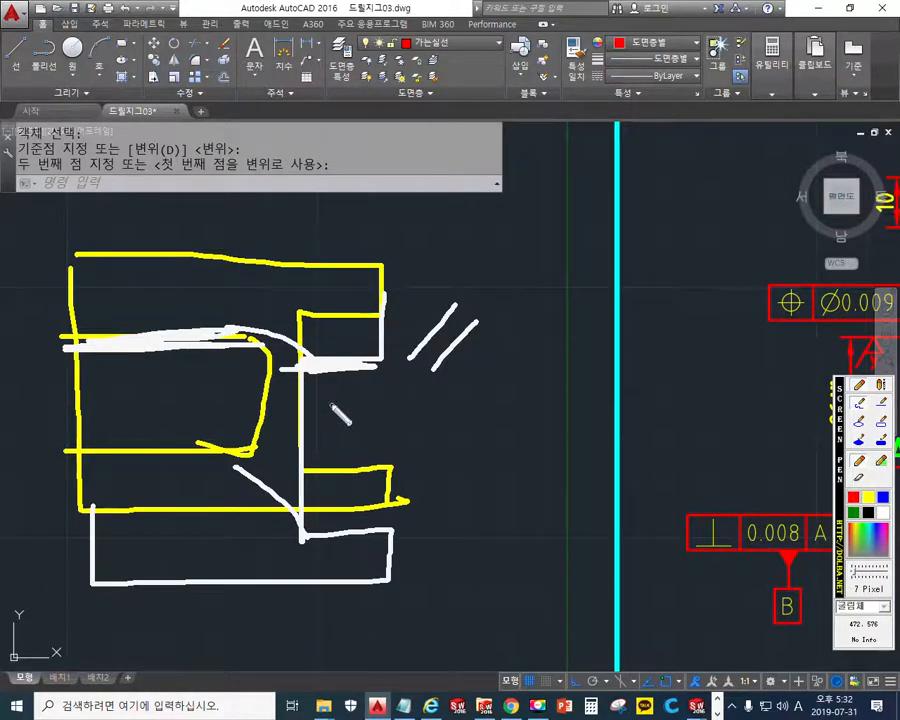
{"action": "key", "text": "Escape"}
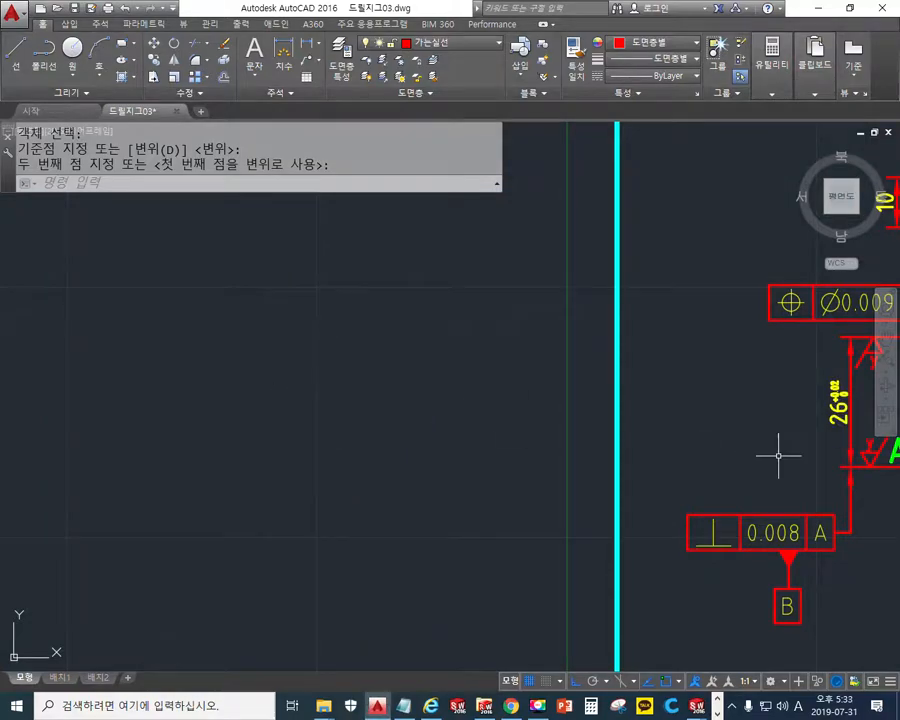
On the reference plan view, trace the 26 slot's two long edges in white
{"action": "middle_click_drag", "start_coordinate": [776, 456], "coordinate": [293, 446]}
{"action": "scroll", "coordinate": [534, 434], "scroll_direction": "down", "scroll_amount": 2}
{"action": "middle_click_drag", "start_coordinate": [534, 434], "coordinate": [370, 422]}
{"action": "scroll", "coordinate": [498, 404], "scroll_direction": "up", "scroll_amount": 2}
{"action": "middle_click_drag", "start_coordinate": [501, 418], "coordinate": [444, 419]}
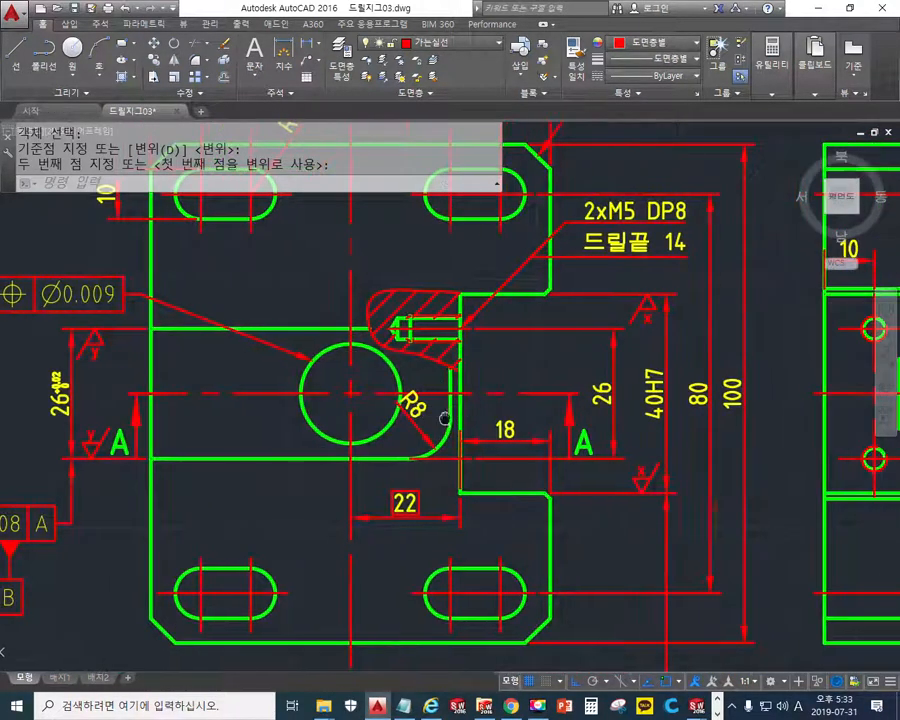
{"action": "key", "text": "F12"}
{"action": "left_click_drag", "start_coordinate": [145, 331], "coordinate": [395, 332]}
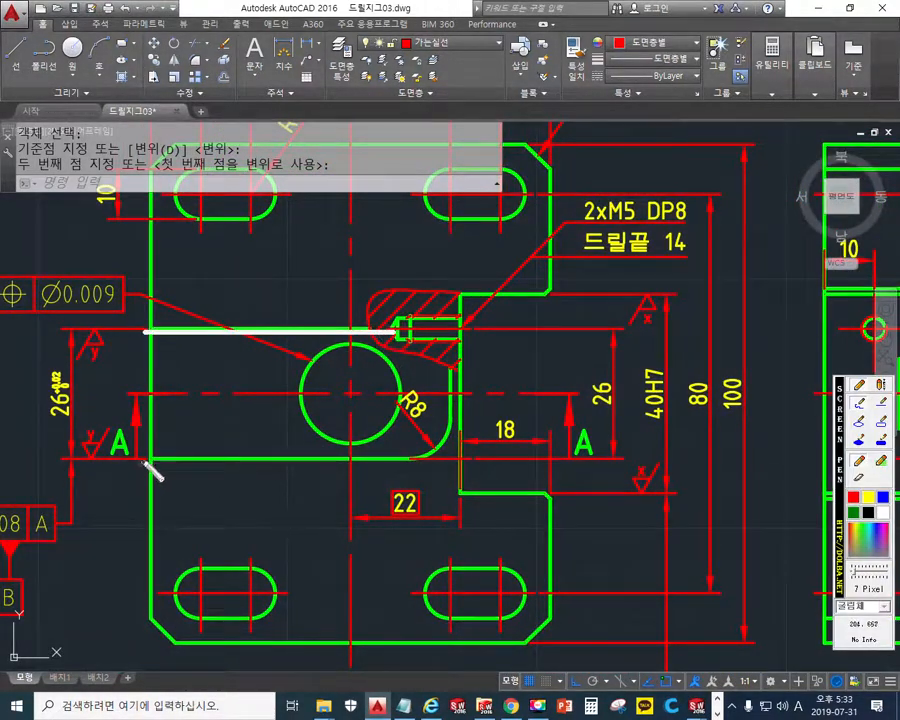
{"action": "left_click_drag", "start_coordinate": [145, 461], "coordinate": [405, 455]}
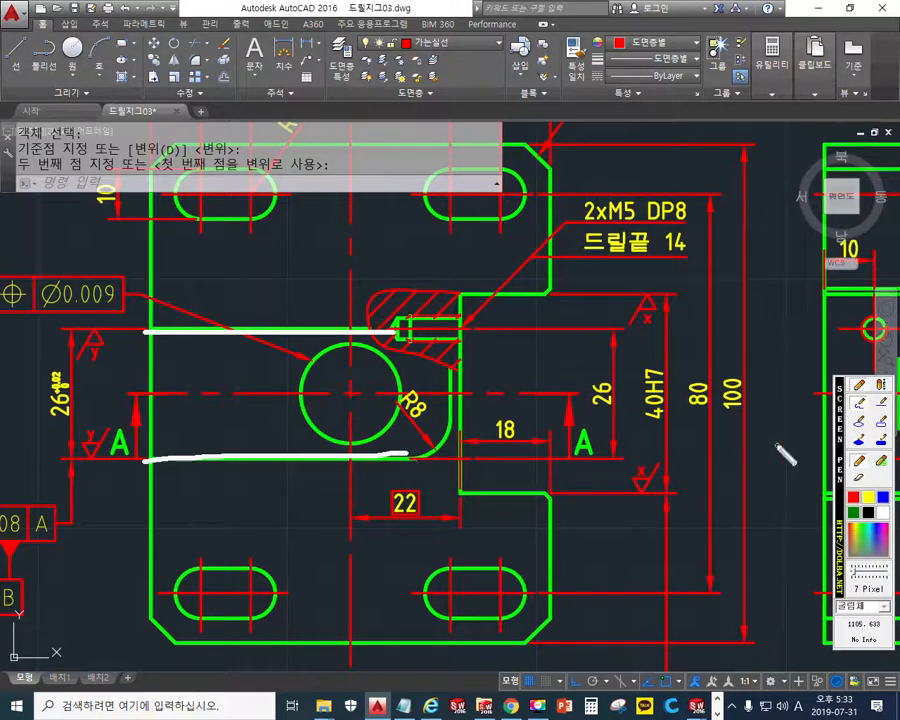
Mark a wider recess in yellow and a narrower one in blue around the 40H7 recess's side edges, and clear the marks
{"action": "left_click", "coordinate": [869, 497]}
{"action": "left_click_drag", "start_coordinate": [443, 272], "coordinate": [560, 270]}
{"action": "left_click_drag", "start_coordinate": [440, 513], "coordinate": [558, 511]}
{"action": "left_click_drag", "start_coordinate": [500, 320], "coordinate": [546, 316]}
{"action": "left_click_drag", "start_coordinate": [458, 475], "coordinate": [550, 474]}
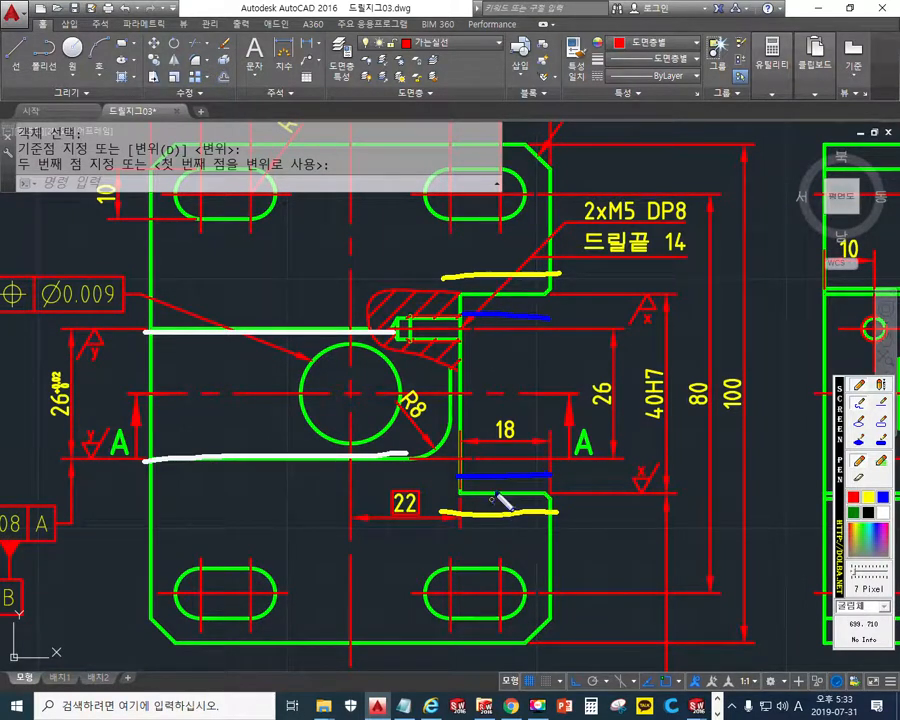
{"action": "key", "text": "Escape"}
Review the datum B and 40H7 recess tolerance frames, mark the recess's lower edge in white, and clear the mark
{"action": "middle_click_drag", "start_coordinate": [171, 358], "coordinate": [356, 311]}
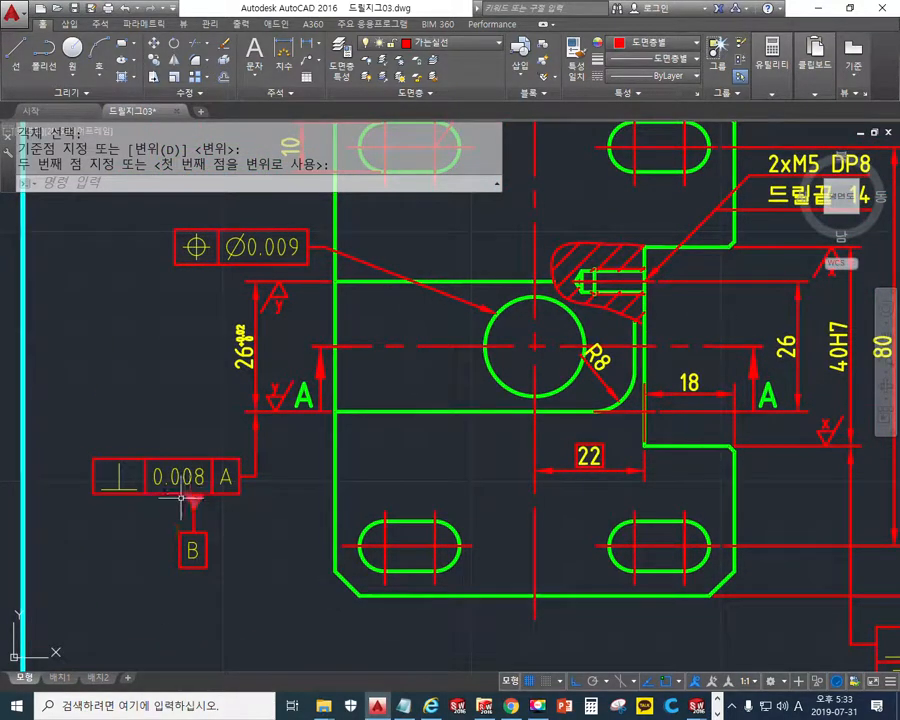
{"action": "mouse_move", "coordinate": [660, 435]}
{"action": "middle_mouse_down"}
{"action": "mouse_move", "coordinate": [307, 365]}
{"action": "mouse_move", "coordinate": [231, 323]}
{"action": "mouse_move", "coordinate": [213, 232]}
{"action": "middle_mouse_up"}
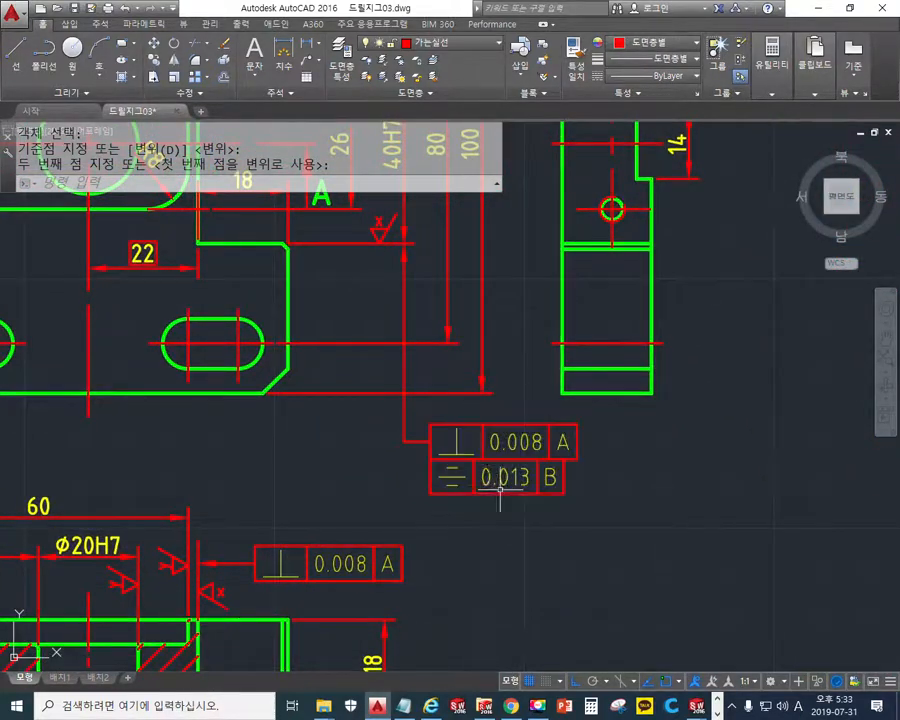
{"action": "middle_click_drag", "start_coordinate": [412, 366], "coordinate": [465, 544]}
{"action": "middle_click_drag", "start_coordinate": [414, 448], "coordinate": [532, 421]}
{"action": "key", "text": "F9"}
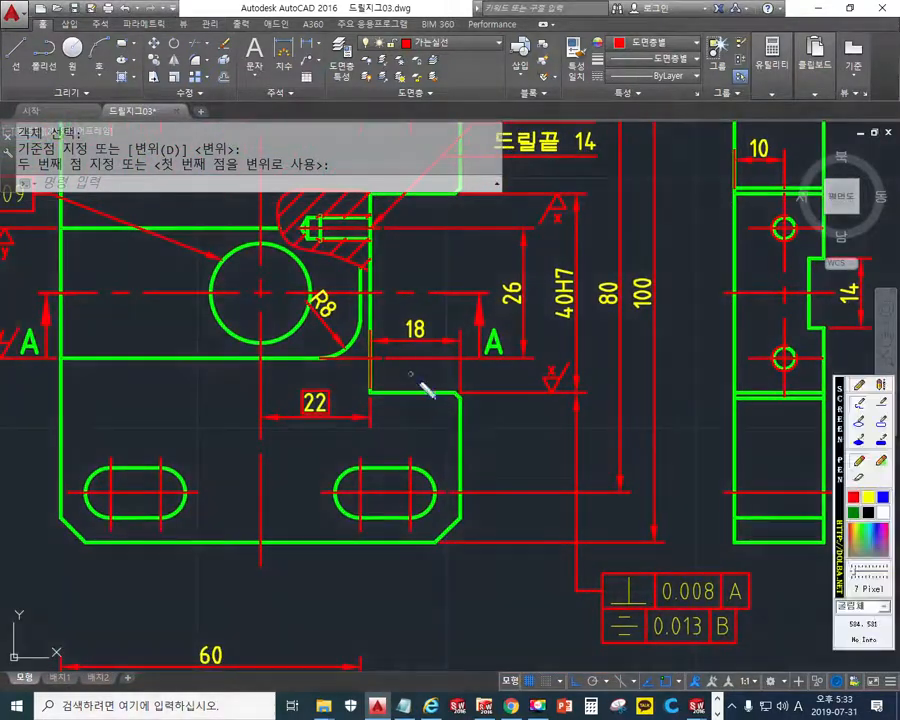
{"action": "left_click_drag", "start_coordinate": [361, 383], "coordinate": [452, 383]}
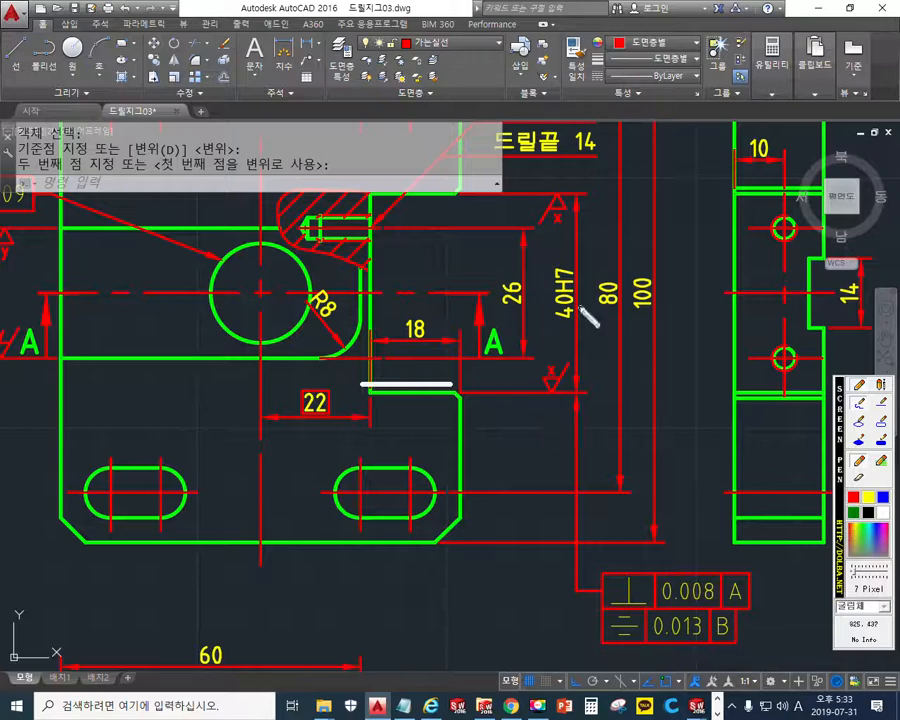
{"action": "mouse_move", "coordinate": [587, 300]}
{"action": "left_mouse_down"}
{"action": "mouse_move", "coordinate": [545, 322]}
{"action": "mouse_move", "coordinate": [579, 337]}
{"action": "left_mouse_up"}
{"action": "key", "text": "Escape"}
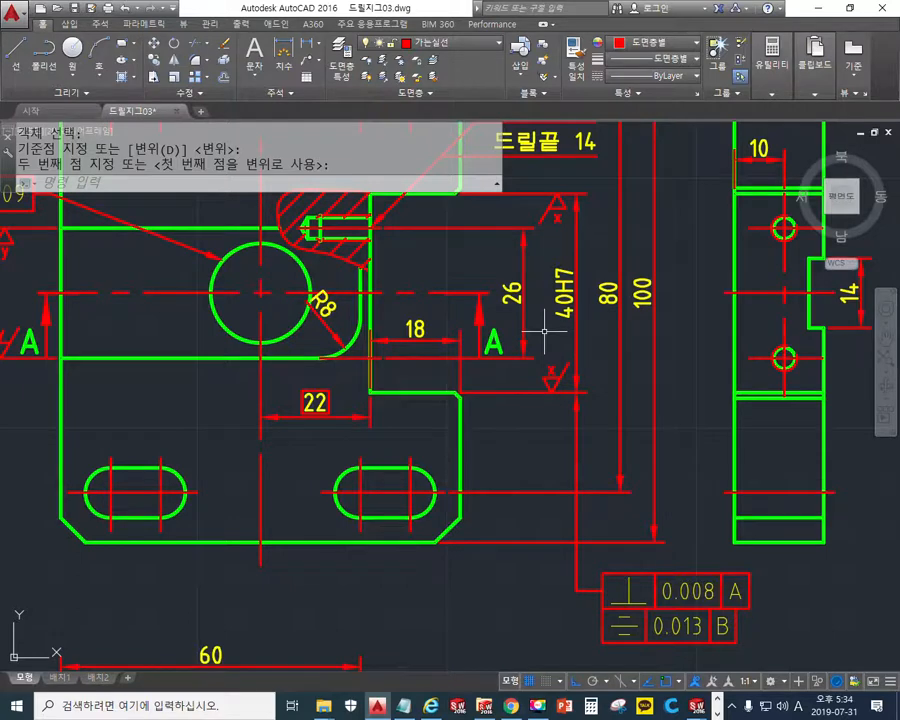
Circle the 40H7 dimension in white, handwrite P174 below the plan view, and clear the annotations
{"action": "mouse_move", "coordinate": [590, 316]}
{"action": "left_mouse_down"}
{"action": "mouse_move", "coordinate": [563, 350]}
{"action": "mouse_move", "coordinate": [588, 325]}
{"action": "left_mouse_up"}
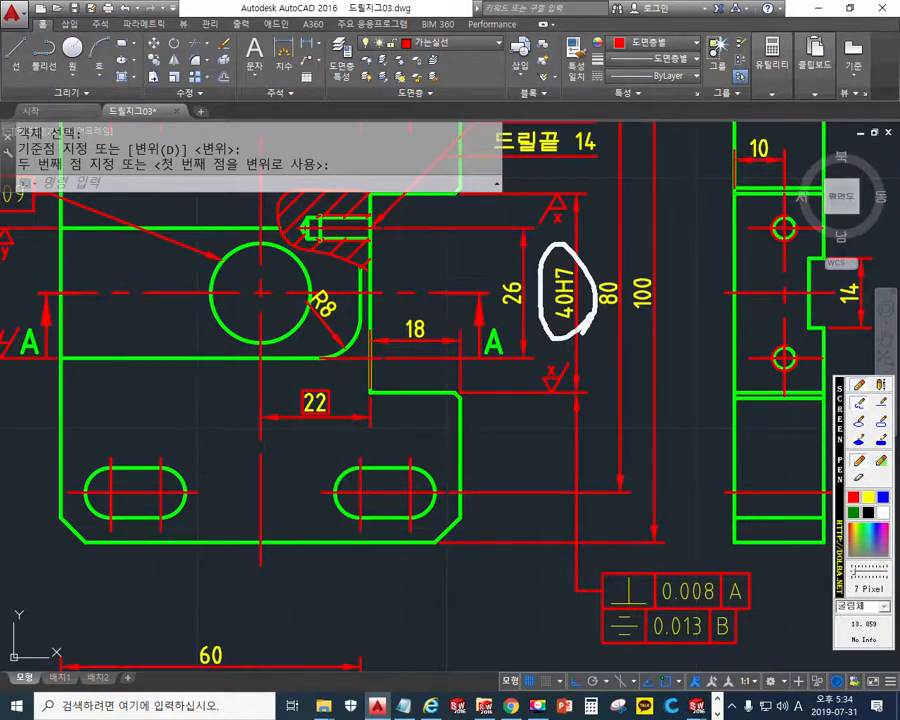
{"action": "left_click_drag", "start_coordinate": [382, 579], "coordinate": [370, 622]}
{"action": "mouse_move", "coordinate": [370, 548]}
{"action": "left_mouse_down"}
{"action": "mouse_move", "coordinate": [376, 578]}
{"action": "mouse_move", "coordinate": [410, 614]}
{"action": "left_mouse_up"}
{"action": "mouse_move", "coordinate": [429, 563]}
{"action": "left_mouse_down"}
{"action": "mouse_move", "coordinate": [482, 553]}
{"action": "mouse_move", "coordinate": [467, 618]}
{"action": "left_mouse_up"}
{"action": "mouse_move", "coordinate": [505, 553]}
{"action": "left_mouse_down"}
{"action": "mouse_move", "coordinate": [532, 592]}
{"action": "mouse_move", "coordinate": [505, 603]}
{"action": "left_mouse_up"}
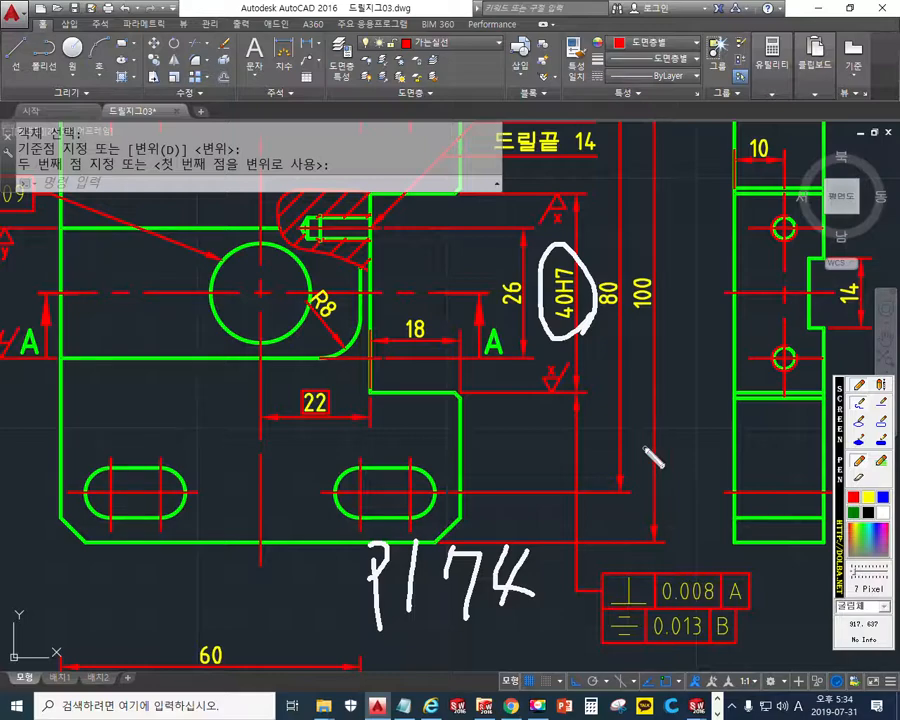
{"action": "key", "text": "Escape"}
Sketch a three-dimensional view of the recessed end of the plate in white, in the space beside section A-A
{"action": "mouse_move", "coordinate": [520, 486]}
{"action": "middle_mouse_down"}
{"action": "mouse_move", "coordinate": [500, 462]}
{"action": "mouse_move", "coordinate": [640, 425]}
{"action": "mouse_move", "coordinate": [514, 402]}
{"action": "middle_mouse_up"}
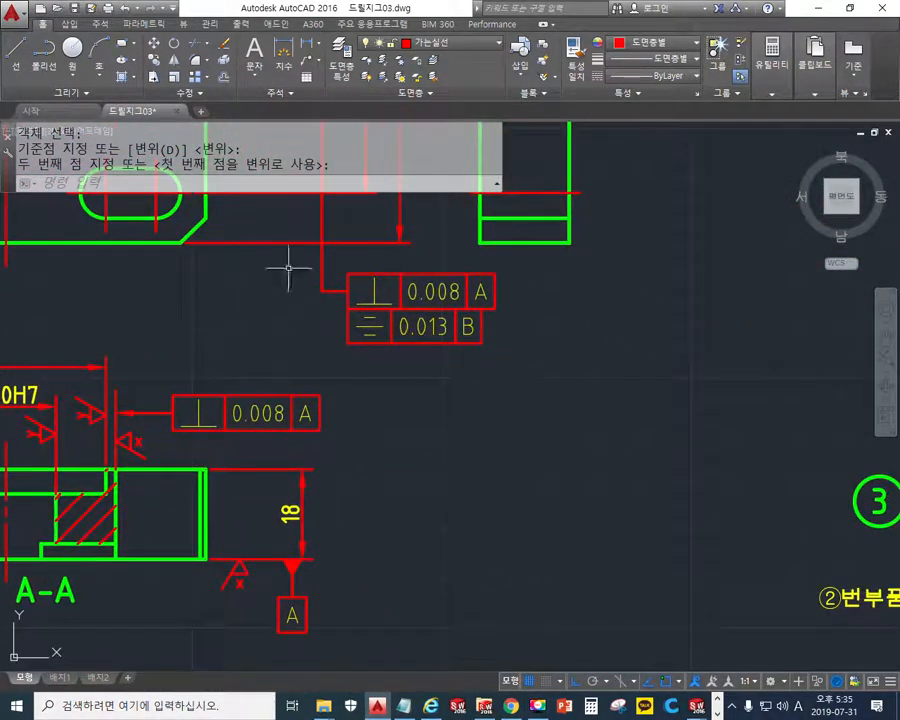
{"action": "key", "text": "F12"}
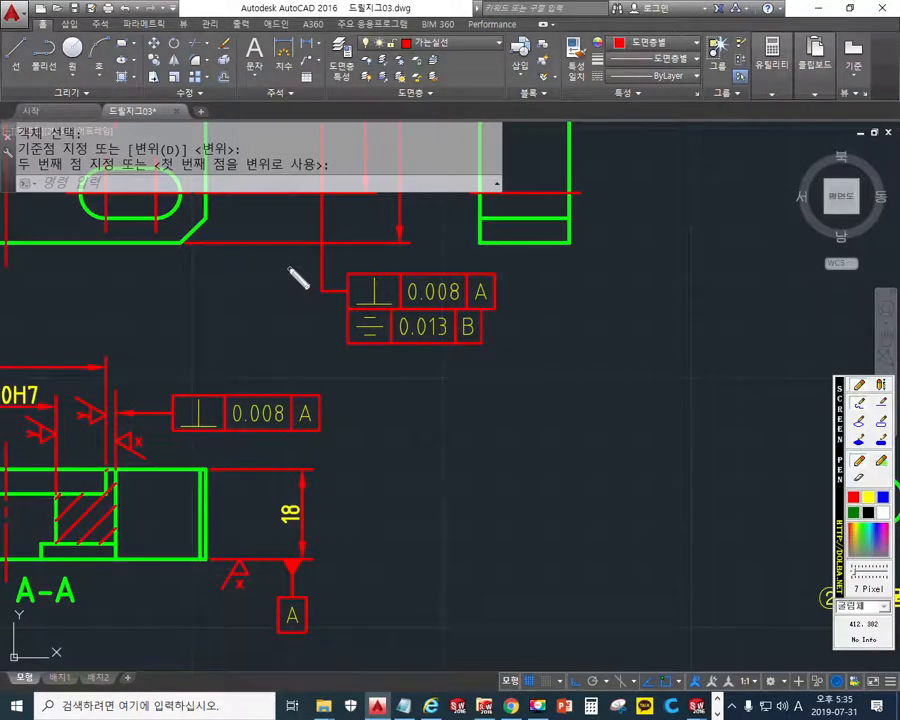
{"action": "mouse_move", "coordinate": [461, 436]}
{"action": "left_mouse_down"}
{"action": "mouse_move", "coordinate": [461, 512]}
{"action": "mouse_move", "coordinate": [478, 583]}
{"action": "mouse_move", "coordinate": [525, 620]}
{"action": "left_mouse_up"}
{"action": "left_click_drag", "start_coordinate": [462, 422], "coordinate": [520, 487]}
{"action": "mouse_move", "coordinate": [581, 465]}
{"action": "left_mouse_down"}
{"action": "mouse_move", "coordinate": [637, 439]}
{"action": "mouse_move", "coordinate": [590, 340]}
{"action": "left_mouse_up"}
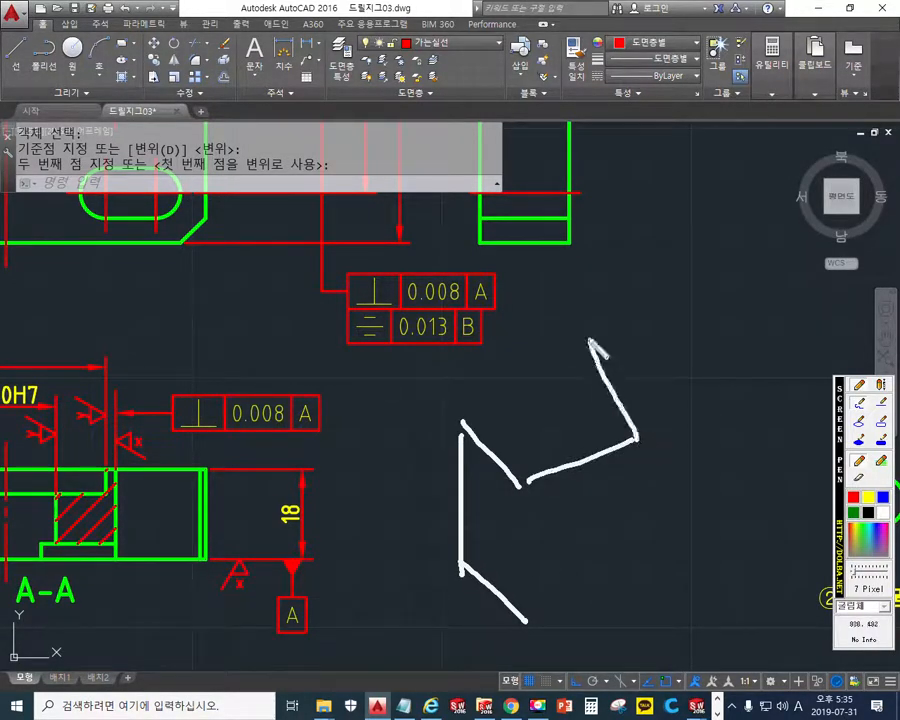
{"action": "left_click_drag", "start_coordinate": [622, 442], "coordinate": [628, 318]}
{"action": "left_click_drag", "start_coordinate": [527, 482], "coordinate": [535, 358]}
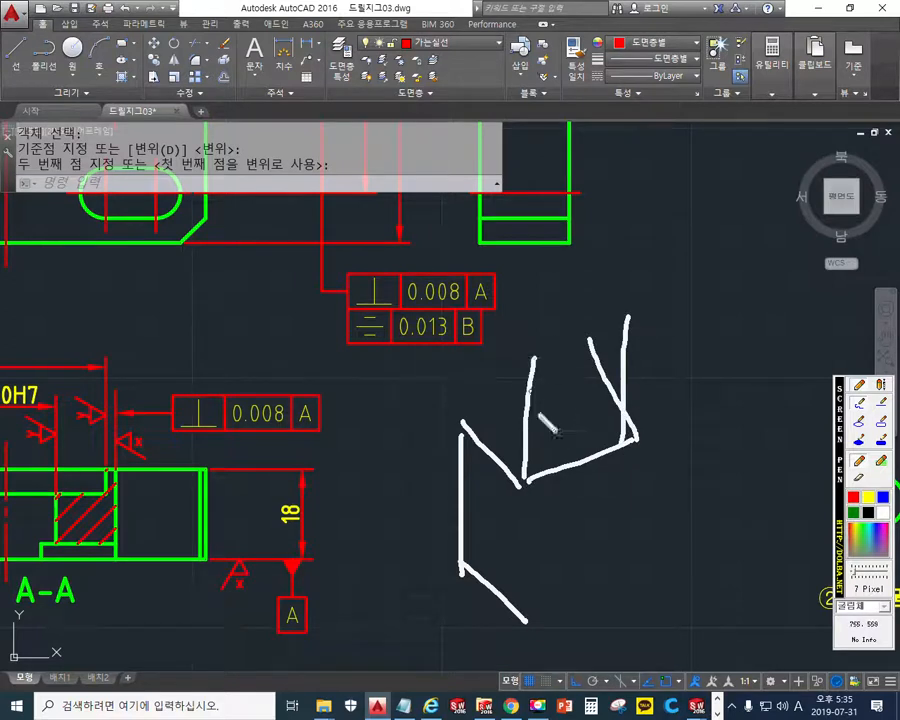
{"action": "mouse_move", "coordinate": [528, 618]}
{"action": "left_mouse_down"}
{"action": "mouse_move", "coordinate": [650, 552]}
{"action": "mouse_move", "coordinate": [615, 518]}
{"action": "left_mouse_up"}
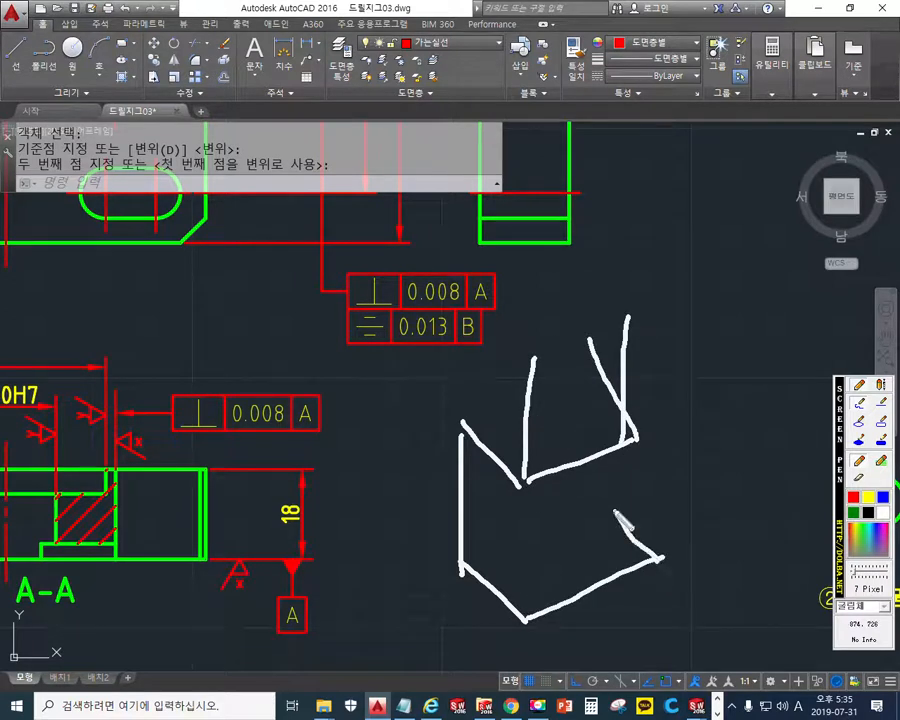
{"action": "left_click_drag", "start_coordinate": [464, 560], "coordinate": [612, 514]}
{"action": "left_click_drag", "start_coordinate": [589, 467], "coordinate": [589, 512]}
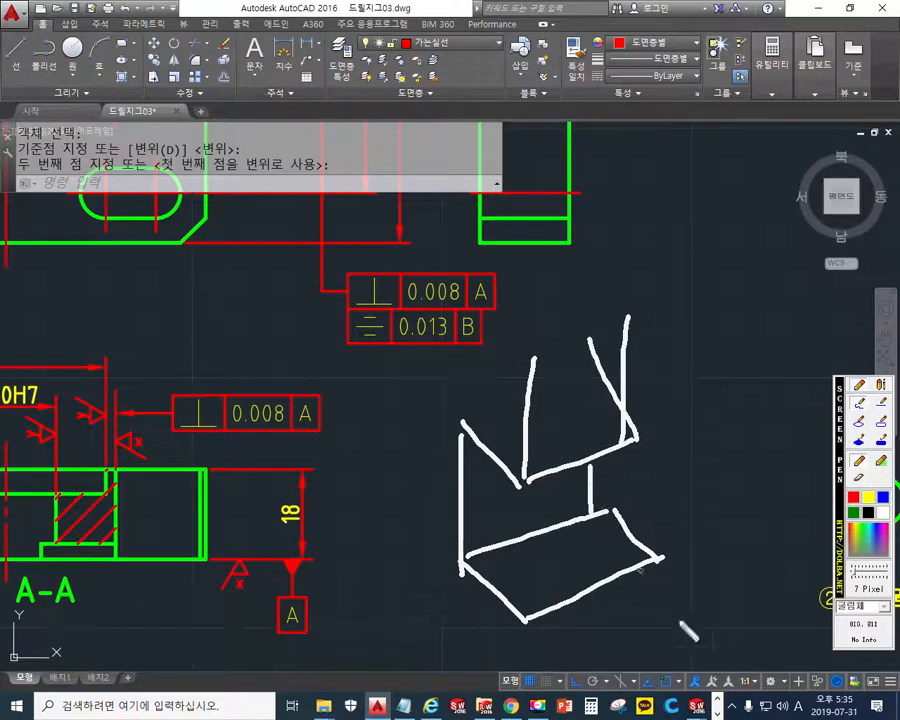
{"action": "left_click_drag", "start_coordinate": [620, 316], "coordinate": [460, 203]}
{"action": "mouse_move", "coordinate": [440, 275]}
{"action": "left_mouse_down"}
{"action": "mouse_move", "coordinate": [537, 348]}
{"action": "mouse_move", "coordinate": [622, 316]}
{"action": "left_mouse_up"}
{"action": "left_click_drag", "start_coordinate": [652, 560], "coordinate": [652, 670]}
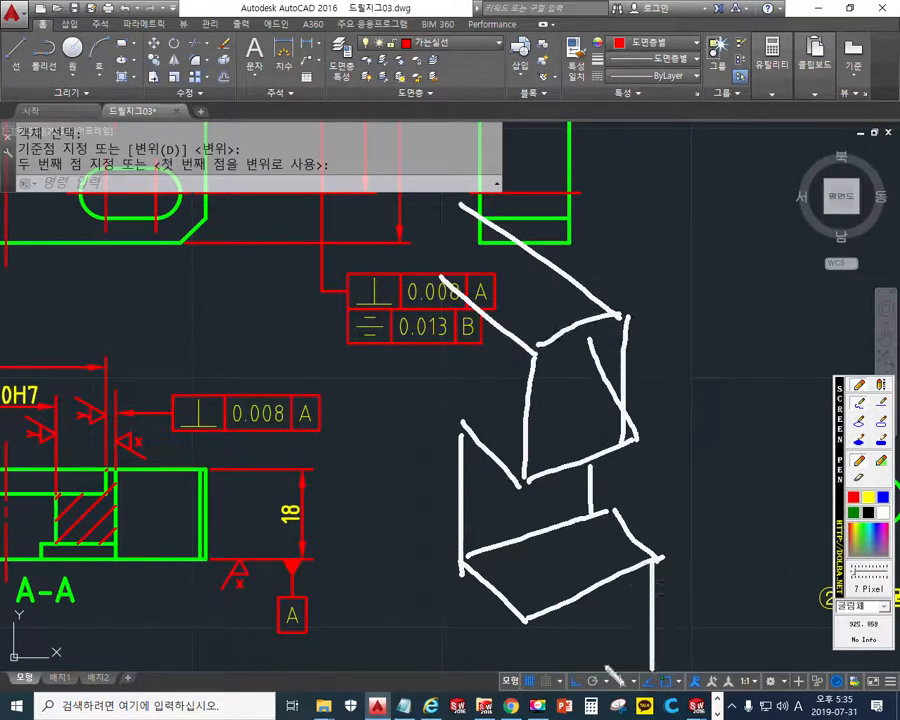
{"action": "left_click_drag", "start_coordinate": [525, 612], "coordinate": [525, 670]}
Draw two crossing double-headed arrows in yellow on the sketched recess face, and clear the sketch
{"action": "left_click", "coordinate": [868, 497]}
{"action": "mouse_move", "coordinate": [605, 522]}
{"action": "left_mouse_down"}
{"action": "mouse_move", "coordinate": [527, 589]}
{"action": "mouse_move", "coordinate": [549, 584]}
{"action": "mouse_move", "coordinate": [603, 523]}
{"action": "mouse_move", "coordinate": [599, 542]}
{"action": "left_mouse_up"}
{"action": "left_click_drag", "start_coordinate": [481, 553], "coordinate": [628, 563]}
{"action": "left_click_drag", "start_coordinate": [628, 563], "coordinate": [602, 569]}
{"action": "left_click_drag", "start_coordinate": [511, 545], "coordinate": [488, 555]}
{"action": "left_click_drag", "start_coordinate": [488, 555], "coordinate": [505, 573]}
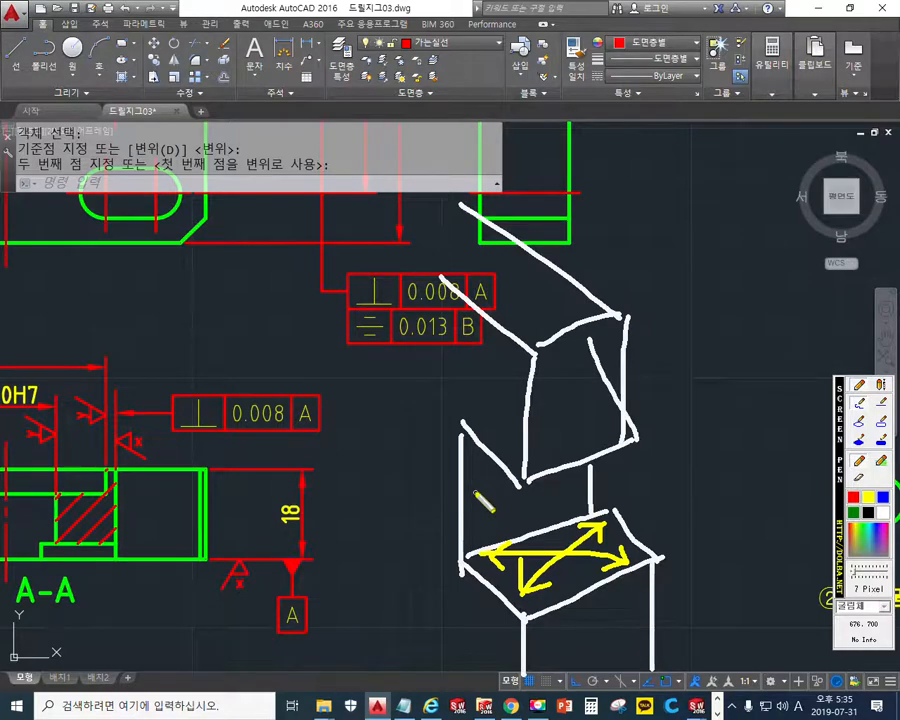
{"action": "key", "text": "Escape"}
Examine the 40H7 recess and its stacked perpendicularity and symmetry frames on the reference, and the matching frame on the working drawing
{"action": "mouse_move", "coordinate": [271, 280]}
{"action": "middle_mouse_down"}
{"action": "mouse_move", "coordinate": [309, 418]}
{"action": "mouse_move", "coordinate": [378, 594]}
{"action": "middle_mouse_up"}
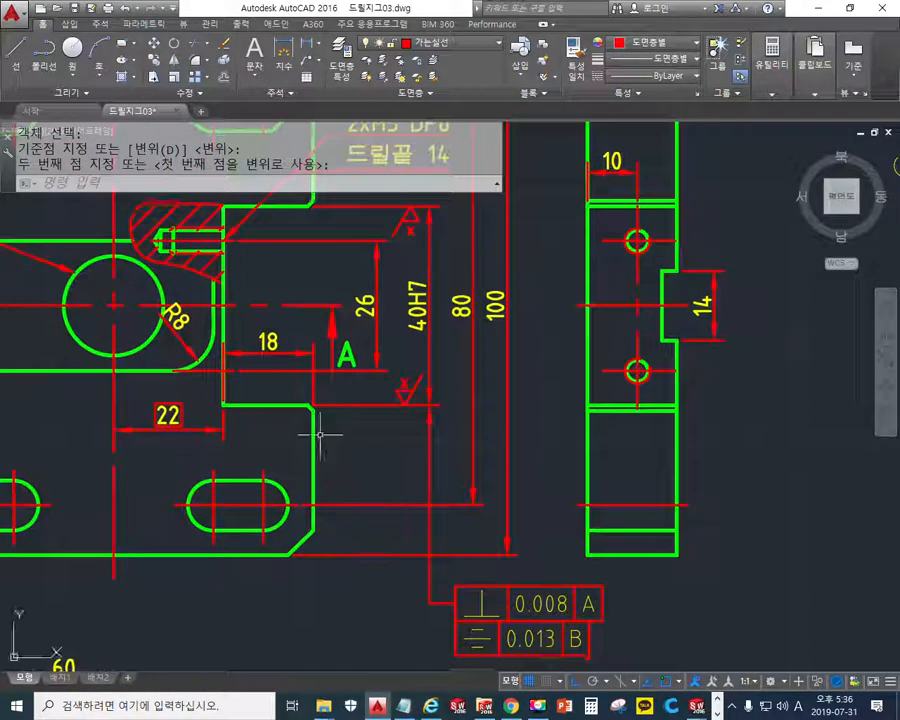
{"action": "middle_click_drag", "start_coordinate": [320, 434], "coordinate": [362, 461]}
{"action": "mouse_move", "coordinate": [335, 415]}
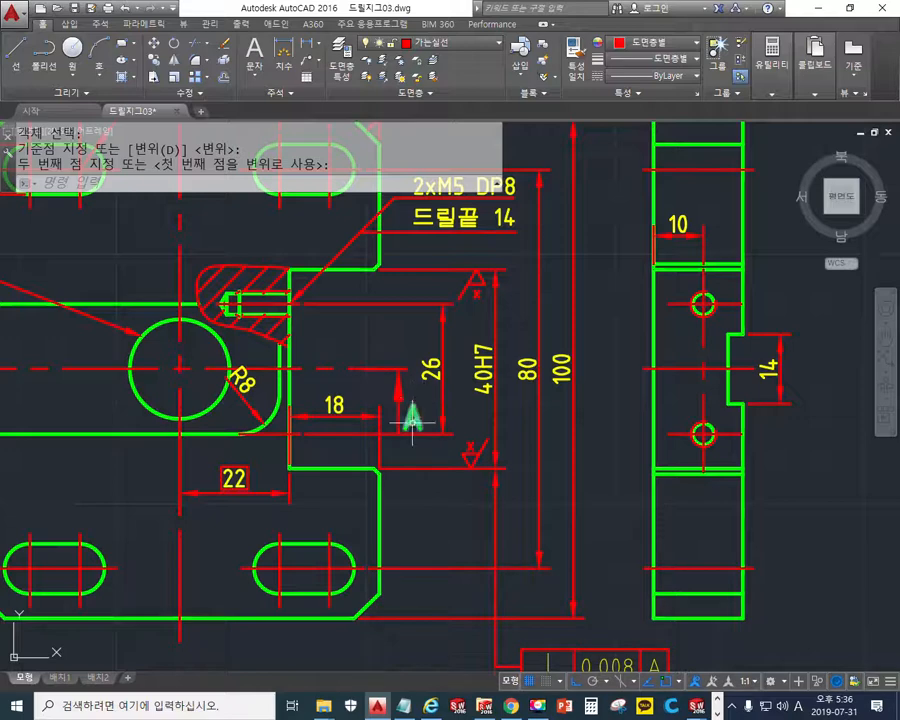
{"action": "left_click", "coordinate": [334, 416]}
{"action": "mouse_move", "coordinate": [557, 495]}
{"action": "middle_mouse_down"}
{"action": "mouse_move", "coordinate": [534, 454]}
{"action": "mouse_move", "coordinate": [499, 285]}
{"action": "middle_mouse_up"}
{"action": "scroll", "coordinate": [596, 508], "scroll_direction": "up", "scroll_amount": 2}
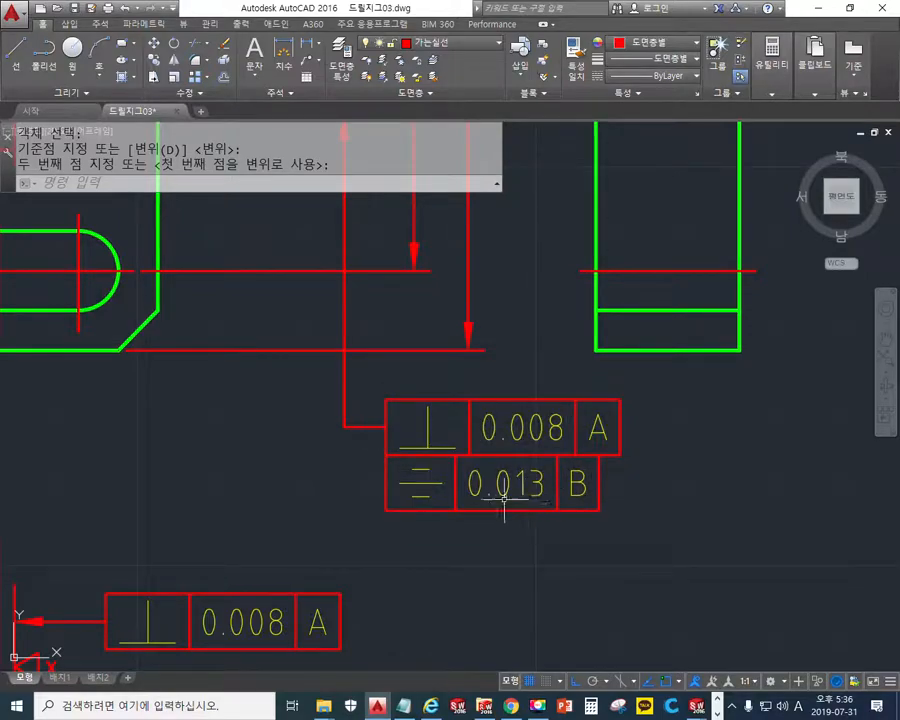
{"action": "scroll", "coordinate": [510, 500], "scroll_direction": "down", "scroll_amount": 3}
{"action": "middle_click_drag", "start_coordinate": [445, 518], "coordinate": [542, 408]}
{"action": "scroll", "coordinate": [542, 408], "scroll_direction": "down", "scroll_amount": 6}
{"action": "middle_click_drag", "start_coordinate": [450, 486], "coordinate": [483, 287]}
{"action": "middle_click_drag", "start_coordinate": [452, 470], "coordinate": [450, 345]}
{"action": "middle_click_drag", "start_coordinate": [485, 572], "coordinate": [486, 452]}
{"action": "scroll", "coordinate": [486, 446], "scroll_direction": "up", "scroll_amount": 10}
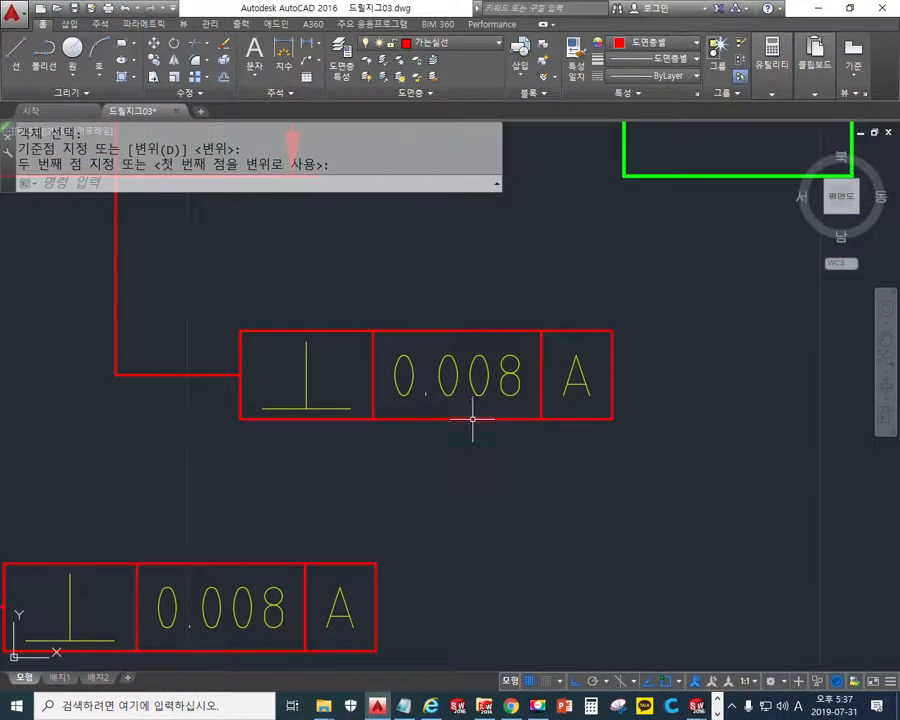
Trace the 40H7 recess's lower extension line and the perpendicularity frame's leader in yellow, adding a hand-drawn arrowhead at the line
{"action": "scroll", "coordinate": [486, 452], "scroll_direction": "down", "scroll_amount": 5}
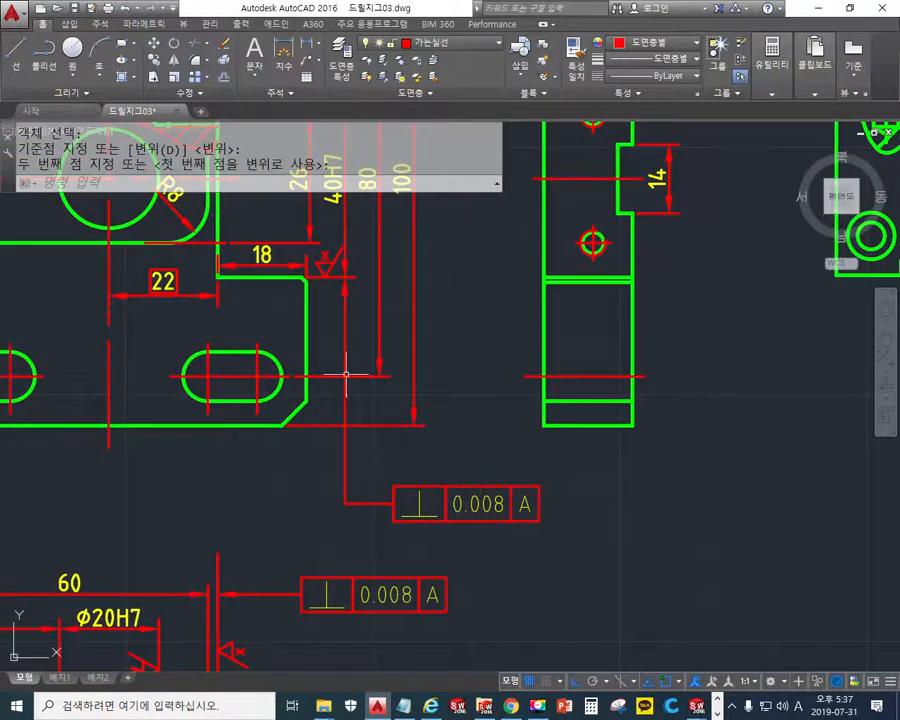
{"action": "key", "text": "ctrl+shift+p"}
{"action": "left_click_drag", "start_coordinate": [214, 278], "coordinate": [412, 278]}
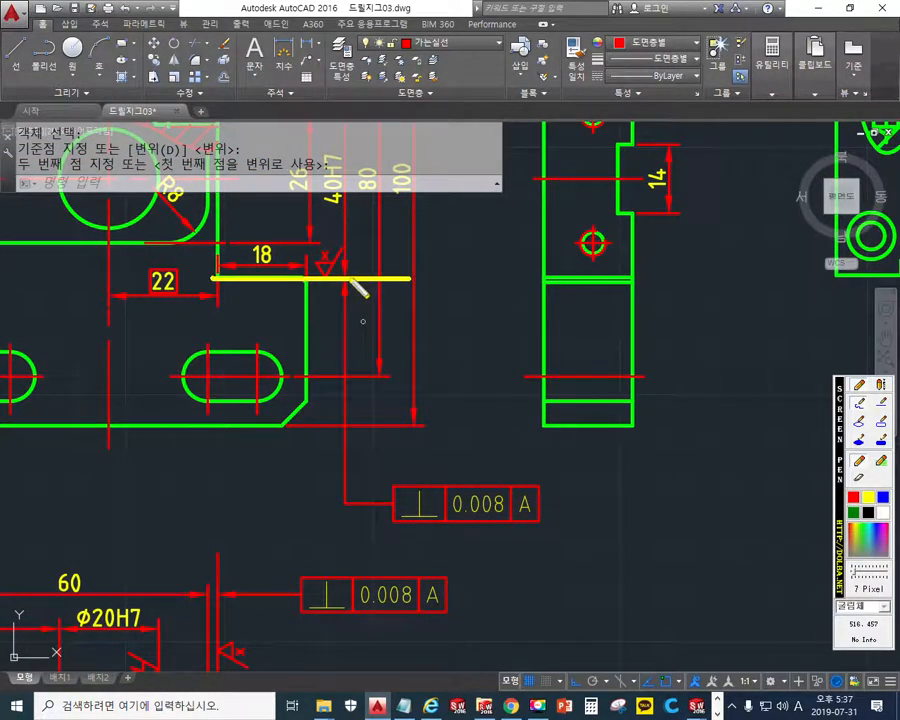
{"action": "mouse_move", "coordinate": [346, 272]}
{"action": "left_mouse_down"}
{"action": "mouse_move", "coordinate": [346, 410]}
{"action": "mouse_move", "coordinate": [378, 508]}
{"action": "mouse_move", "coordinate": [392, 503]}
{"action": "left_mouse_up"}
{"action": "mouse_move", "coordinate": [326, 322]}
{"action": "left_mouse_down"}
{"action": "mouse_move", "coordinate": [336, 300]}
{"action": "mouse_move", "coordinate": [358, 318]}
{"action": "left_mouse_up"}
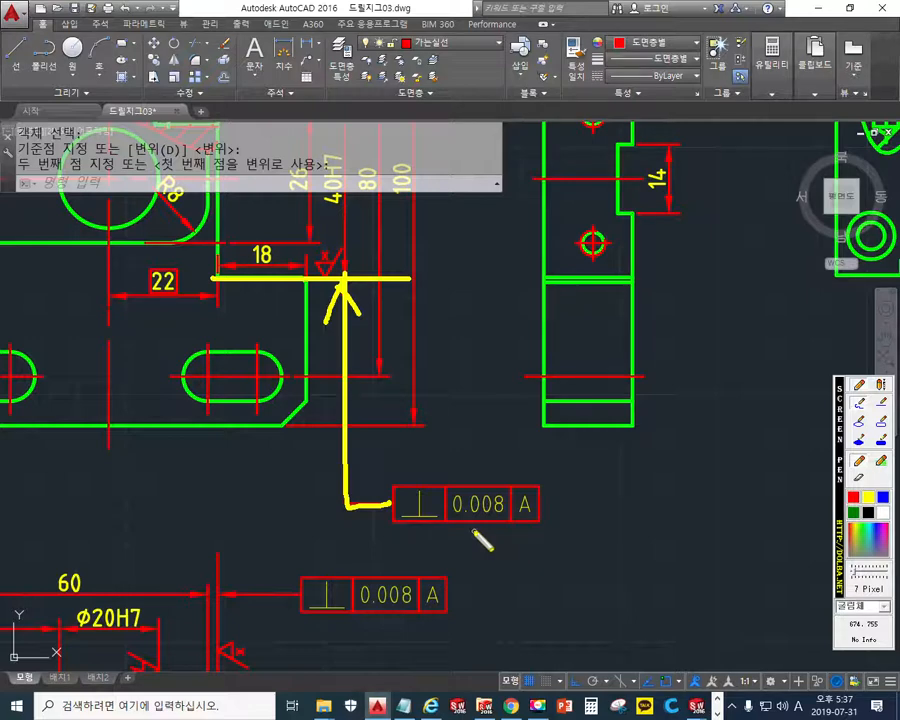
Handwrite "tol" in yellow beside the side view and cross it out with two diagonal strokes
{"action": "left_click_drag", "start_coordinate": [664, 386], "coordinate": [727, 382]}
{"action": "mouse_move", "coordinate": [690, 322]}
{"action": "left_mouse_down"}
{"action": "mouse_move", "coordinate": [688, 414]}
{"action": "mouse_move", "coordinate": [700, 436]}
{"action": "left_mouse_up"}
{"action": "mouse_move", "coordinate": [710, 415]}
{"action": "left_mouse_down"}
{"action": "mouse_move", "coordinate": [714, 430]}
{"action": "mouse_move", "coordinate": [712, 414]}
{"action": "left_mouse_up"}
{"action": "left_click_drag", "start_coordinate": [768, 306], "coordinate": [767, 434]}
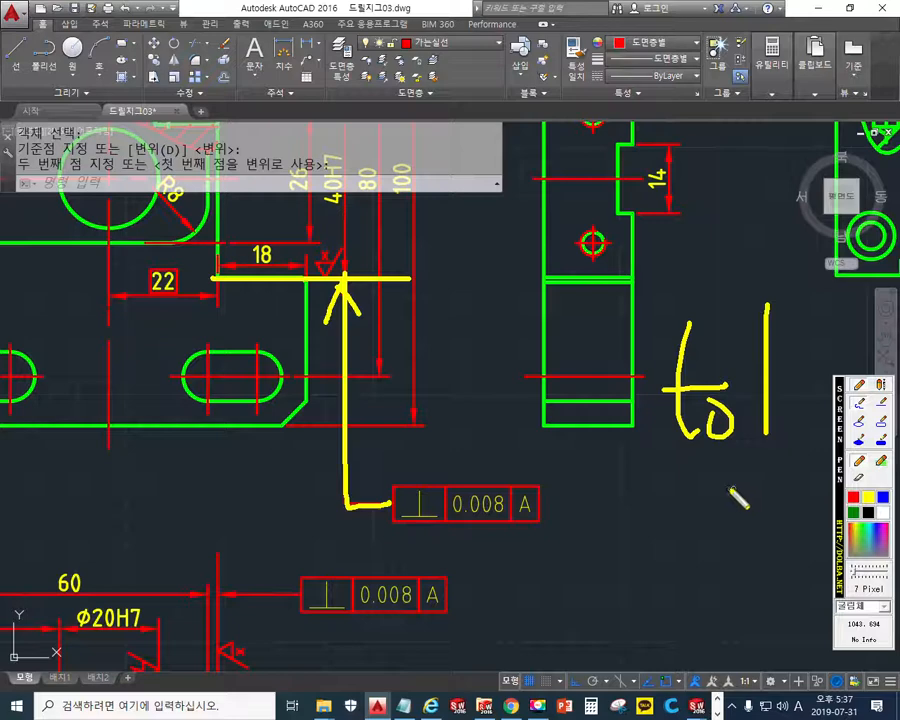
{"action": "left_click_drag", "start_coordinate": [779, 371], "coordinate": [682, 481]}
{"action": "left_click_drag", "start_coordinate": [700, 362], "coordinate": [759, 460]}
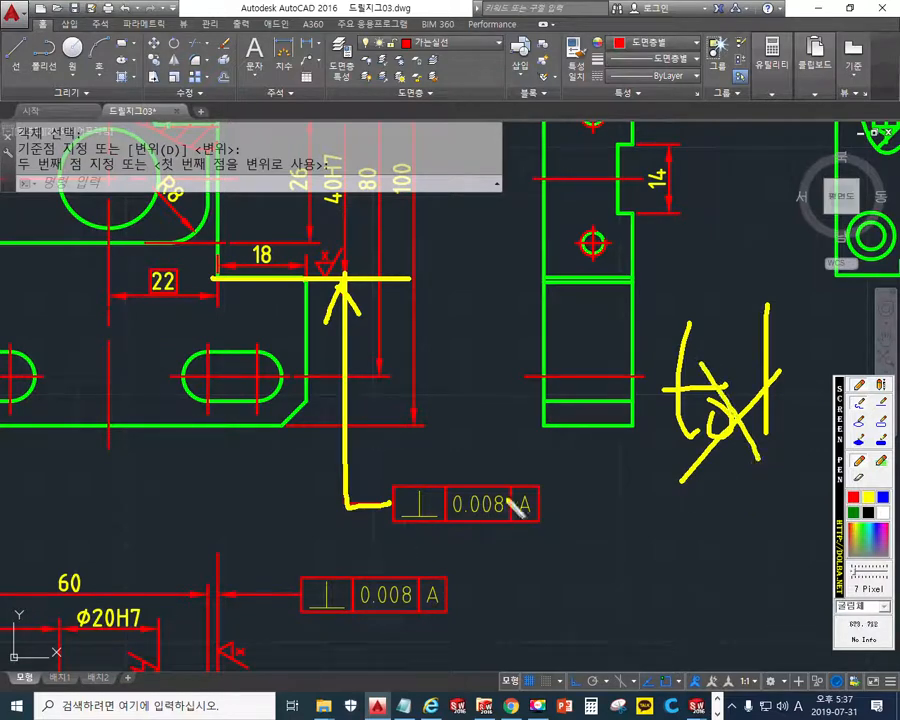
Circle the 40H7 recess's perpendicularity frame in yellow, handwrite "ed" beside it, and clear all the annotations
{"action": "mouse_move", "coordinate": [528, 530]}
{"action": "left_mouse_down"}
{"action": "mouse_move", "coordinate": [424, 468]}
{"action": "mouse_move", "coordinate": [518, 532]}
{"action": "mouse_move", "coordinate": [515, 540]}
{"action": "left_mouse_up"}
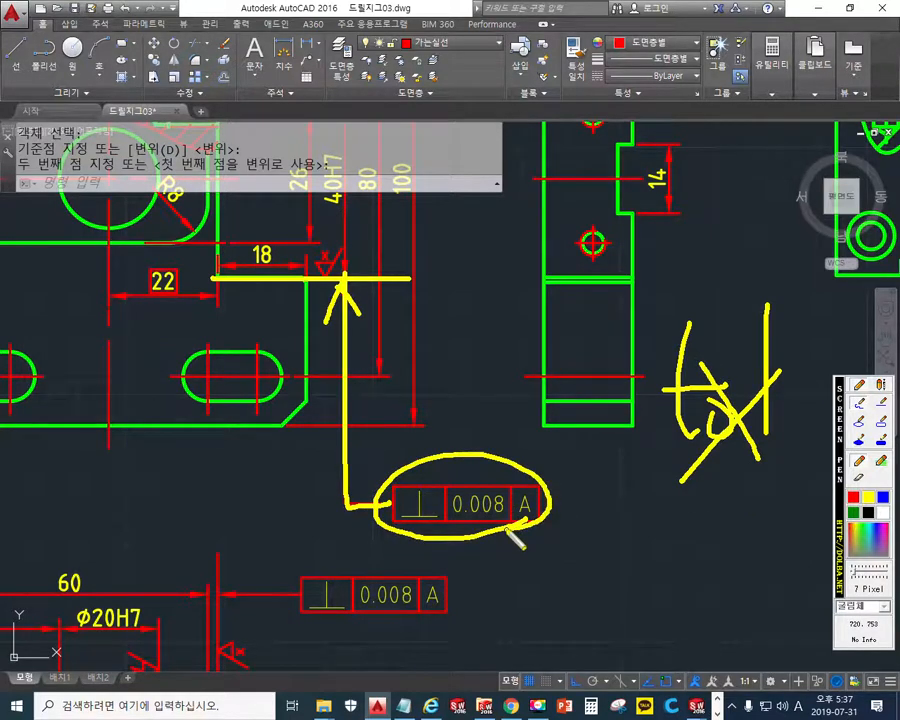
{"action": "mouse_move", "coordinate": [565, 494]}
{"action": "left_mouse_down"}
{"action": "mouse_move", "coordinate": [588, 512]}
{"action": "mouse_move", "coordinate": [631, 508]}
{"action": "left_mouse_up"}
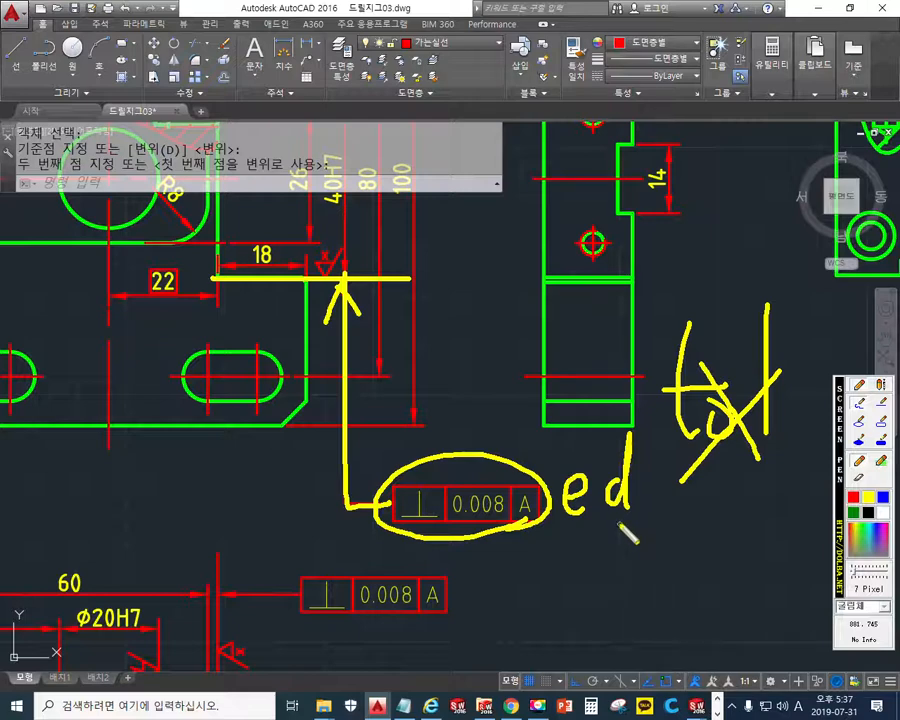
{"action": "key", "text": "Escape"}
Edit the 40H7 recess's perpendicularity frame with TEXTEDIT, adding a second row with the symmetry symbol, tolerance 0.008 and datum B
{"action": "middle_click_drag", "start_coordinate": [615, 500], "coordinate": [532, 438]}
{"action": "scroll", "coordinate": [396, 418], "scroll_direction": "up", "scroll_amount": 5}
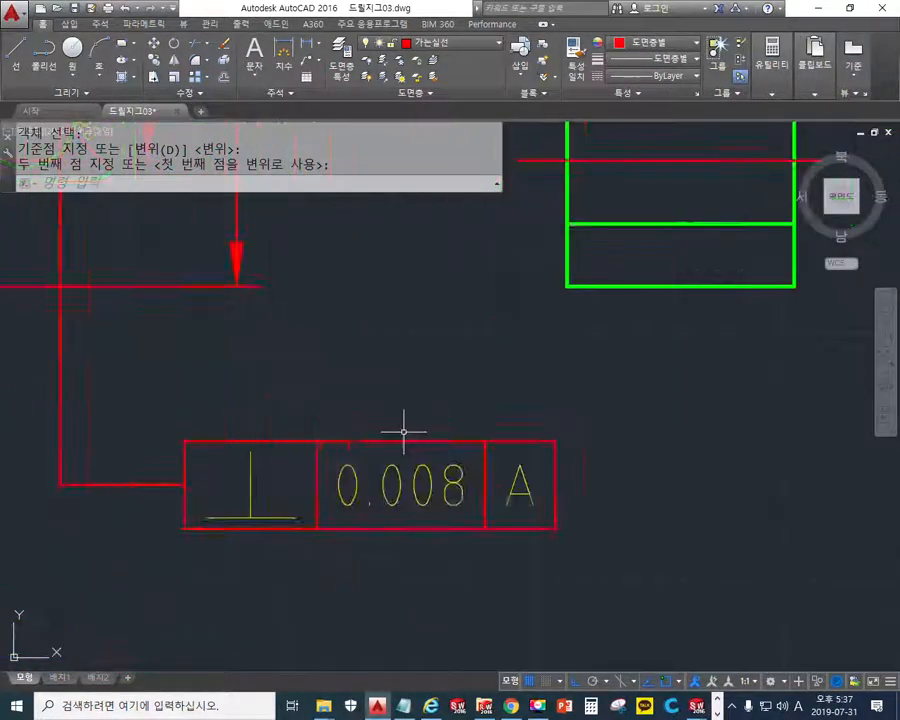
{"action": "middle_click_drag", "start_coordinate": [411, 430], "coordinate": [430, 364]}
{"action": "type", "text": "ed"}
{"action": "key", "text": "Return"}
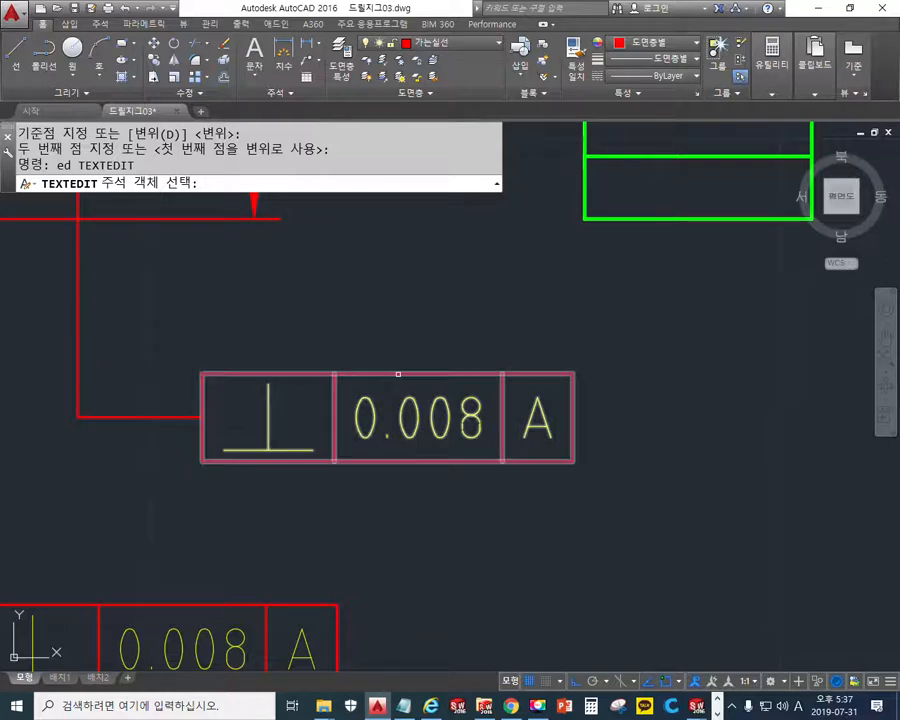
{"action": "left_click", "coordinate": [398, 374]}
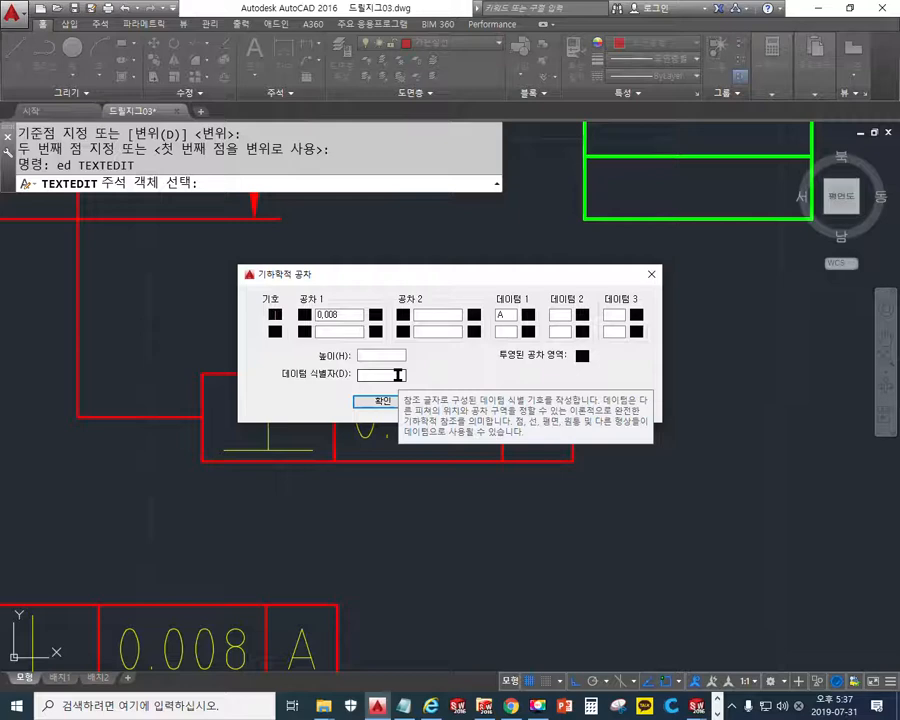
{"action": "left_click", "coordinate": [275, 331]}
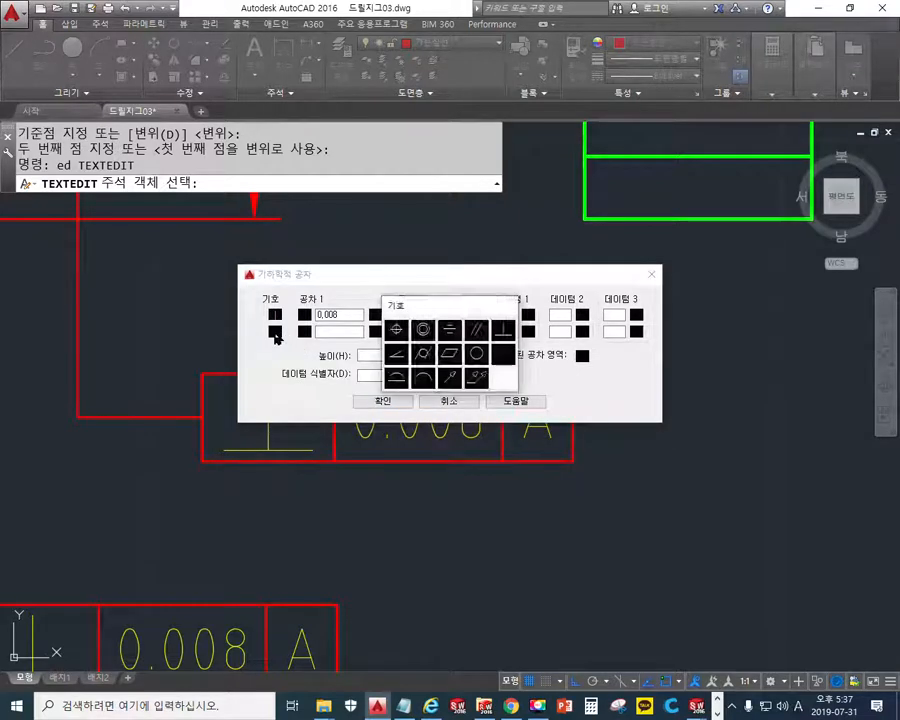
{"action": "left_click", "coordinate": [450, 334]}
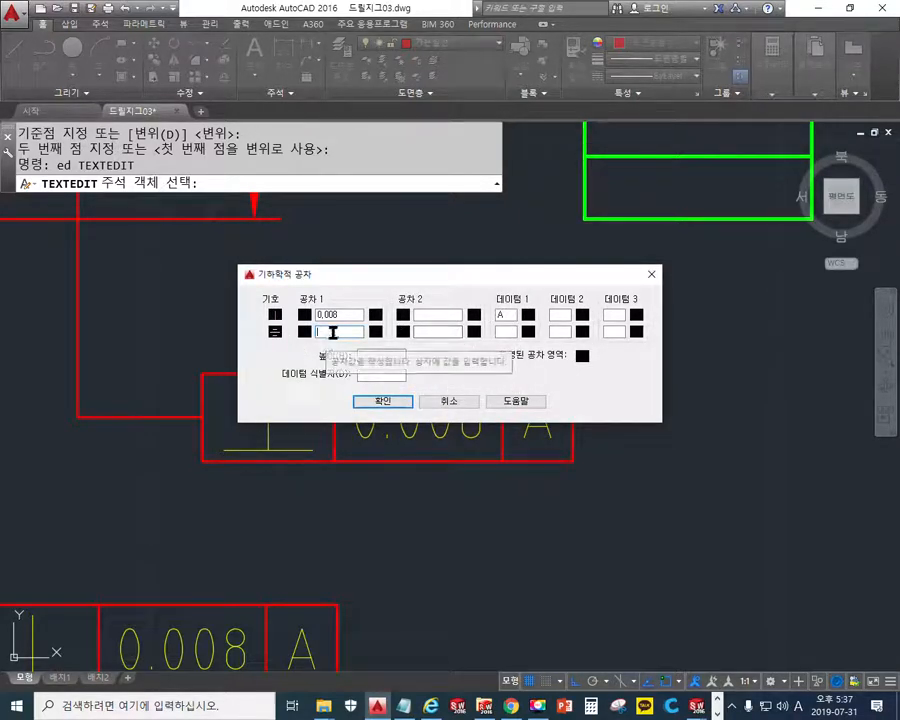
{"action": "type", "text": "0."}
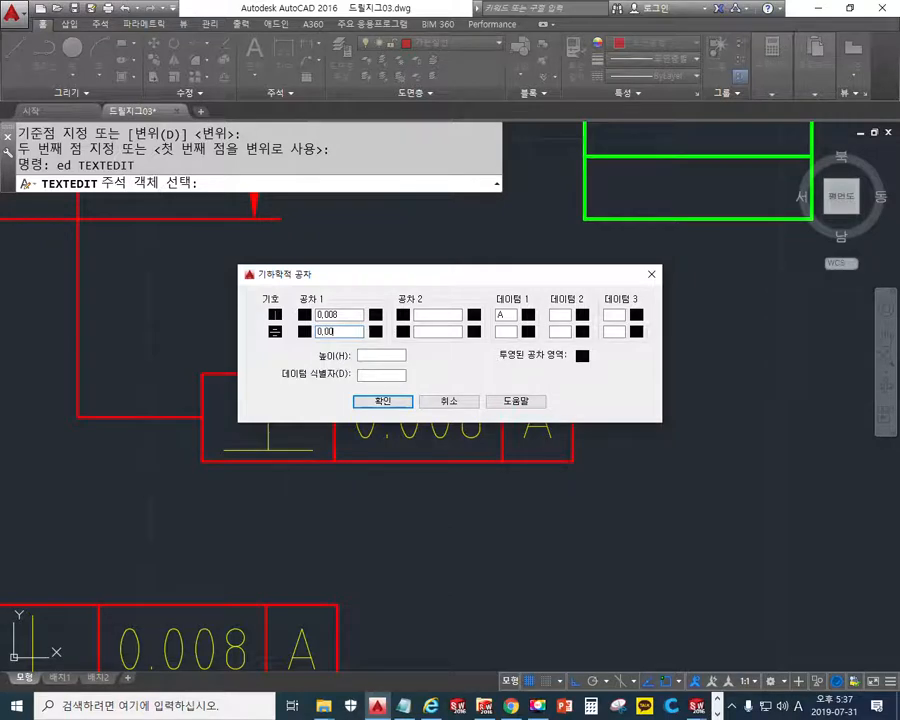
{"action": "left_click", "coordinate": [506, 331]}
{"action": "type", "text": "B"}
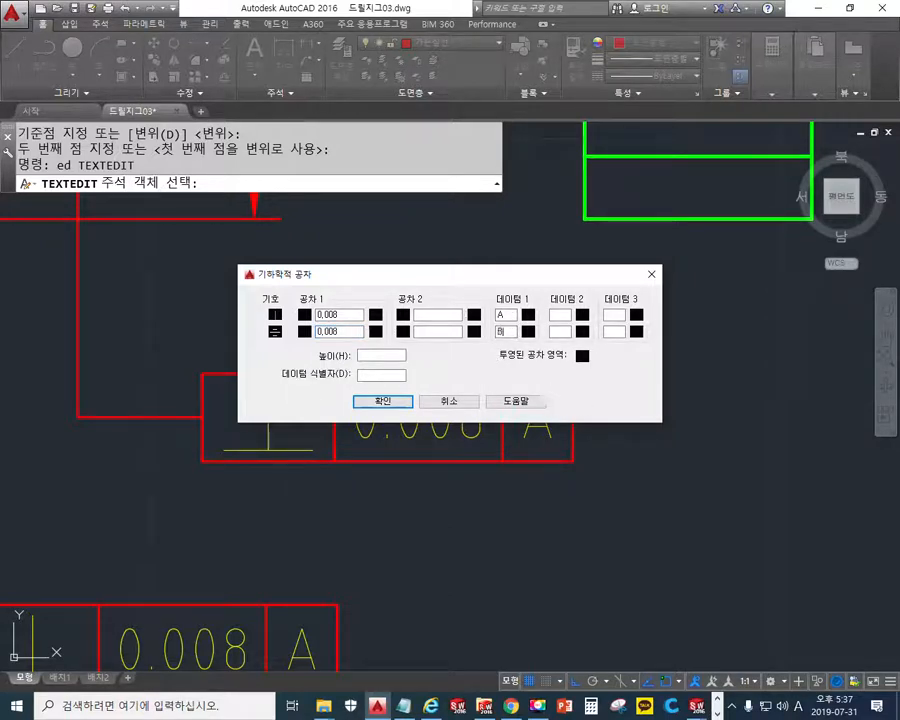
{"action": "left_click", "coordinate": [383, 403]}
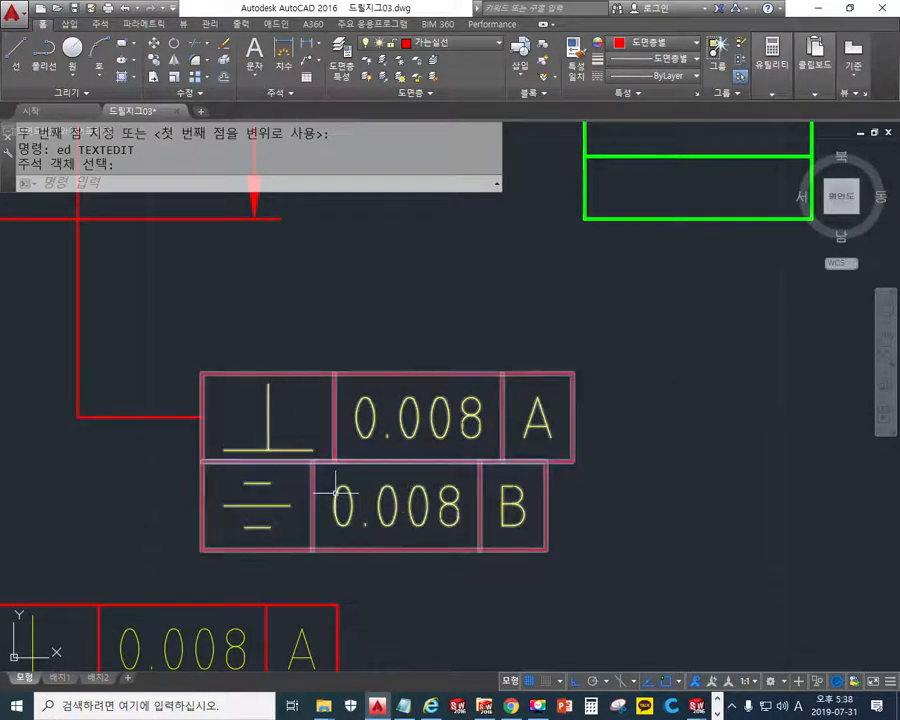